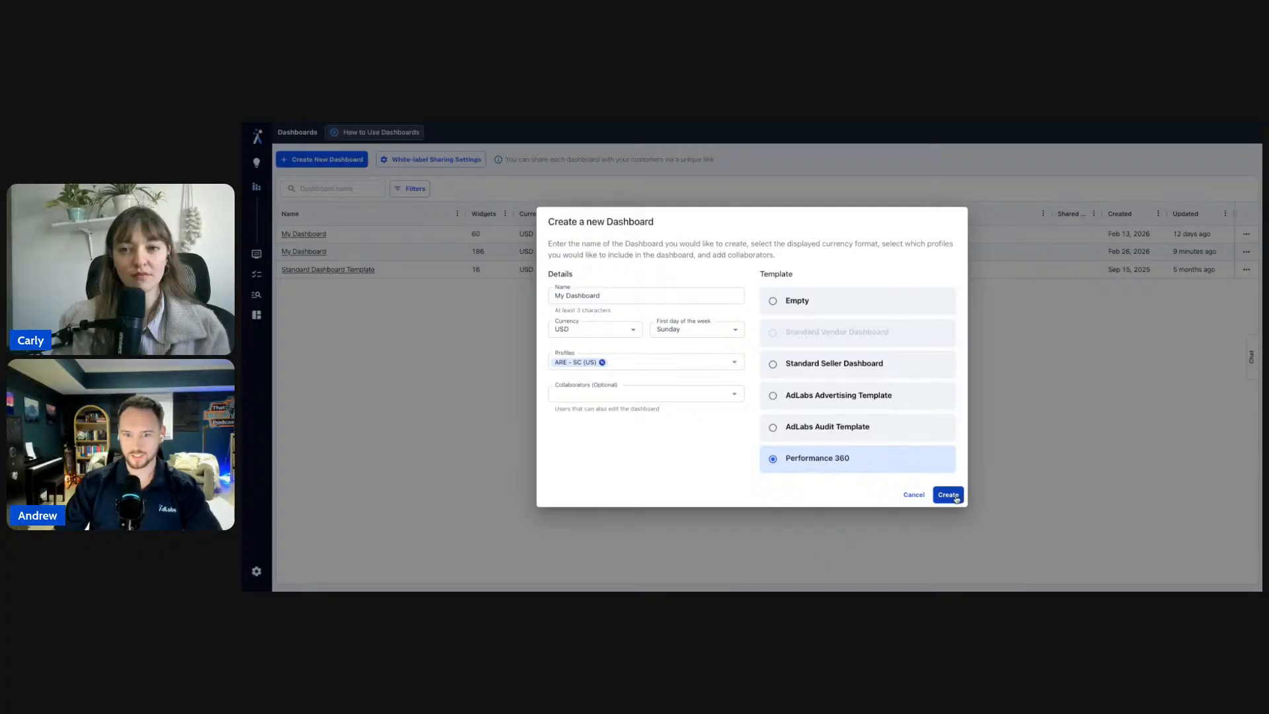
- Create 'My Dashboard' using the Performance 360 template
left_click(955, 499)
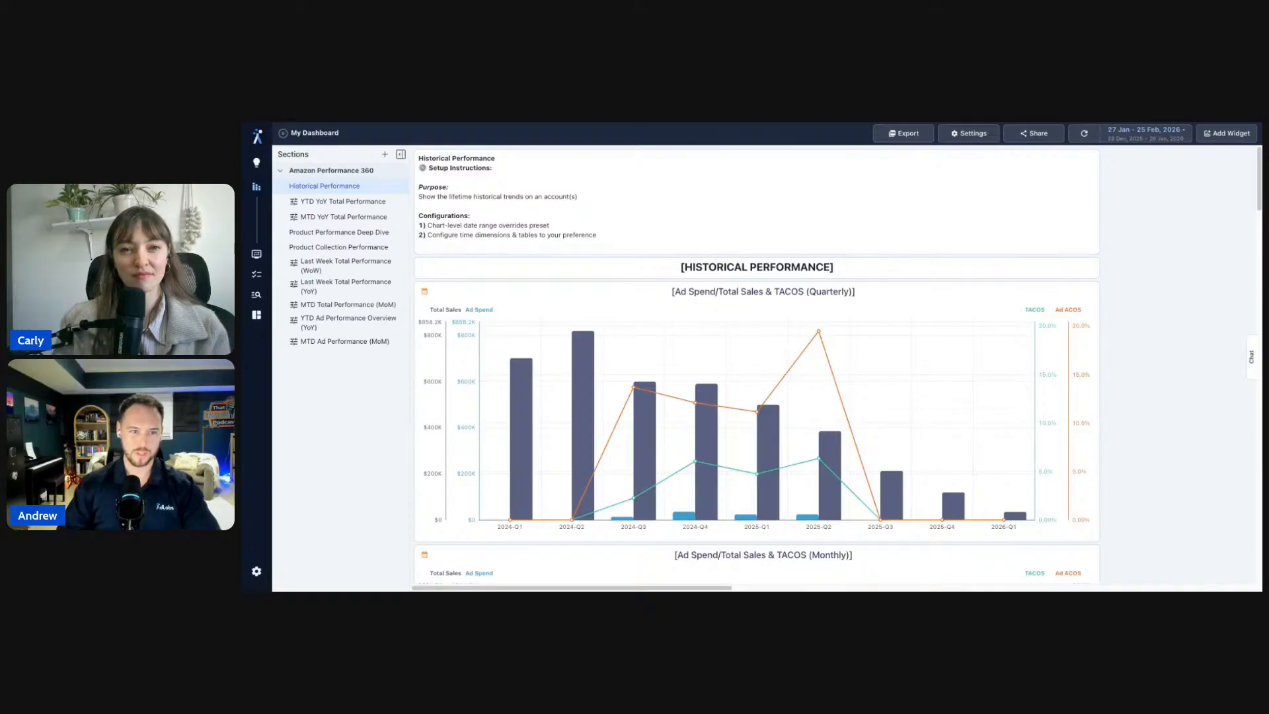
left_click(281, 172)
left_click(281, 172)
left_click(281, 172)
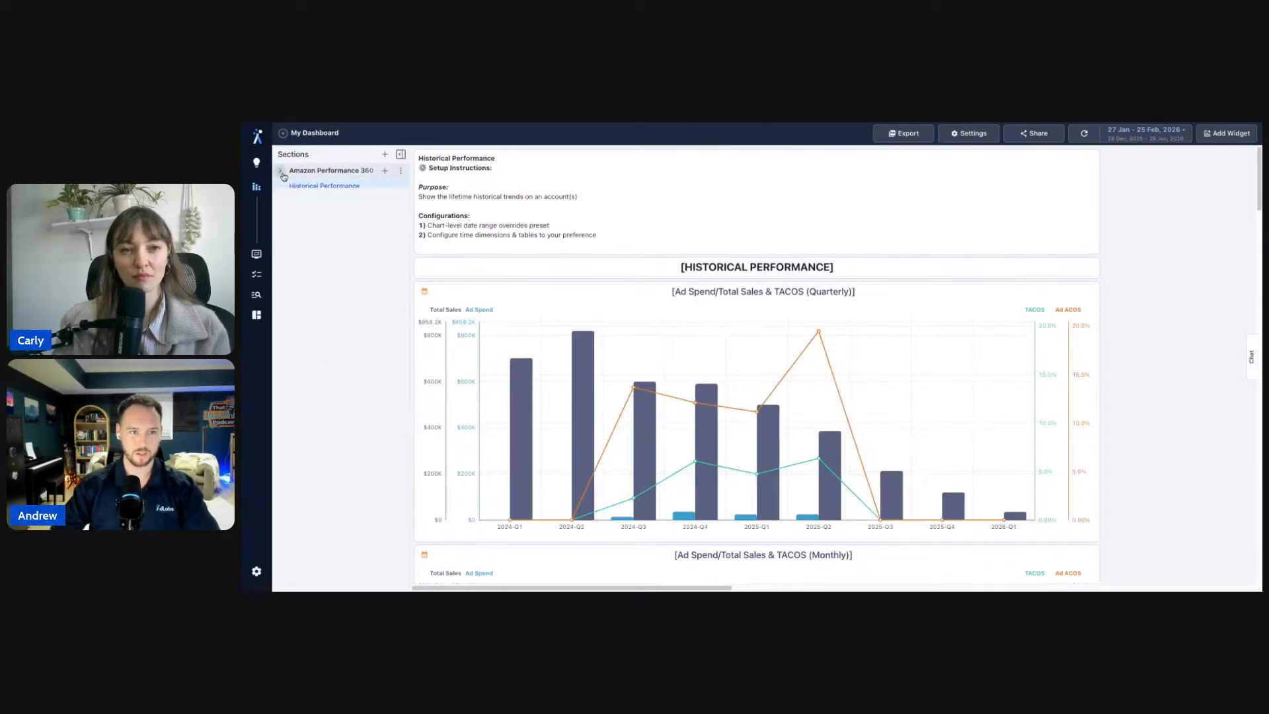
left_click(281, 172)
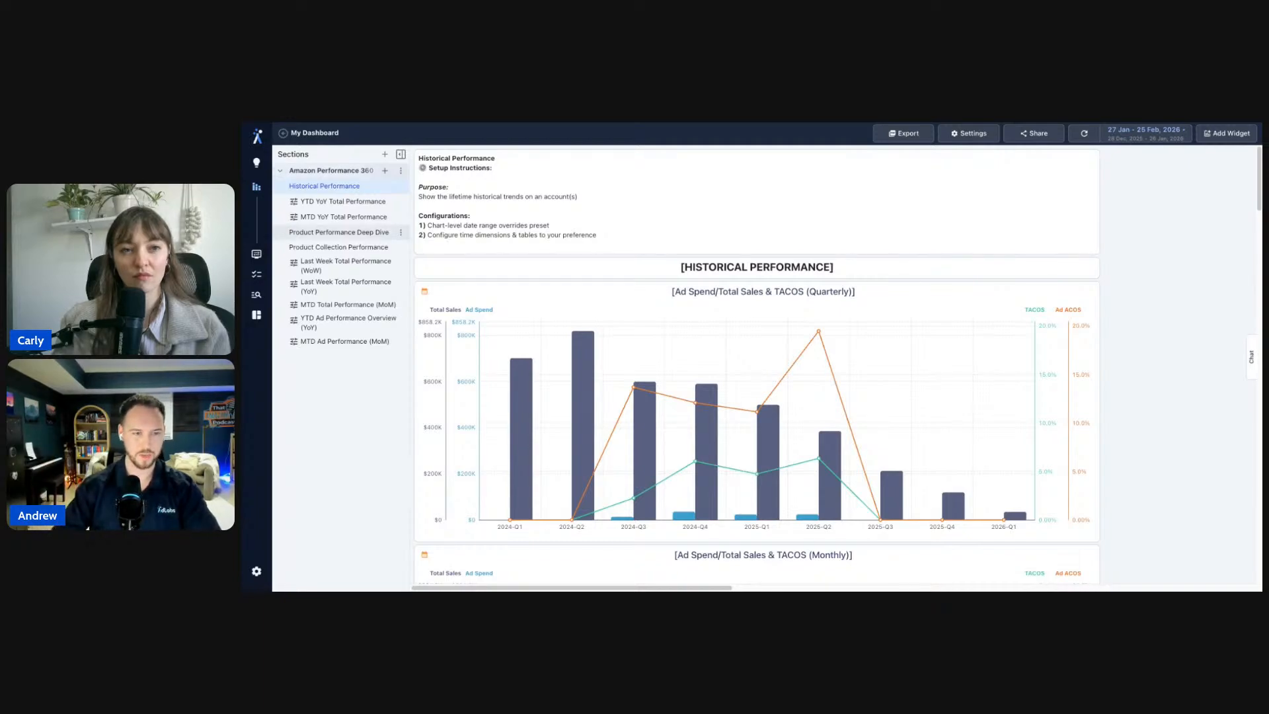
left_click(280, 173)
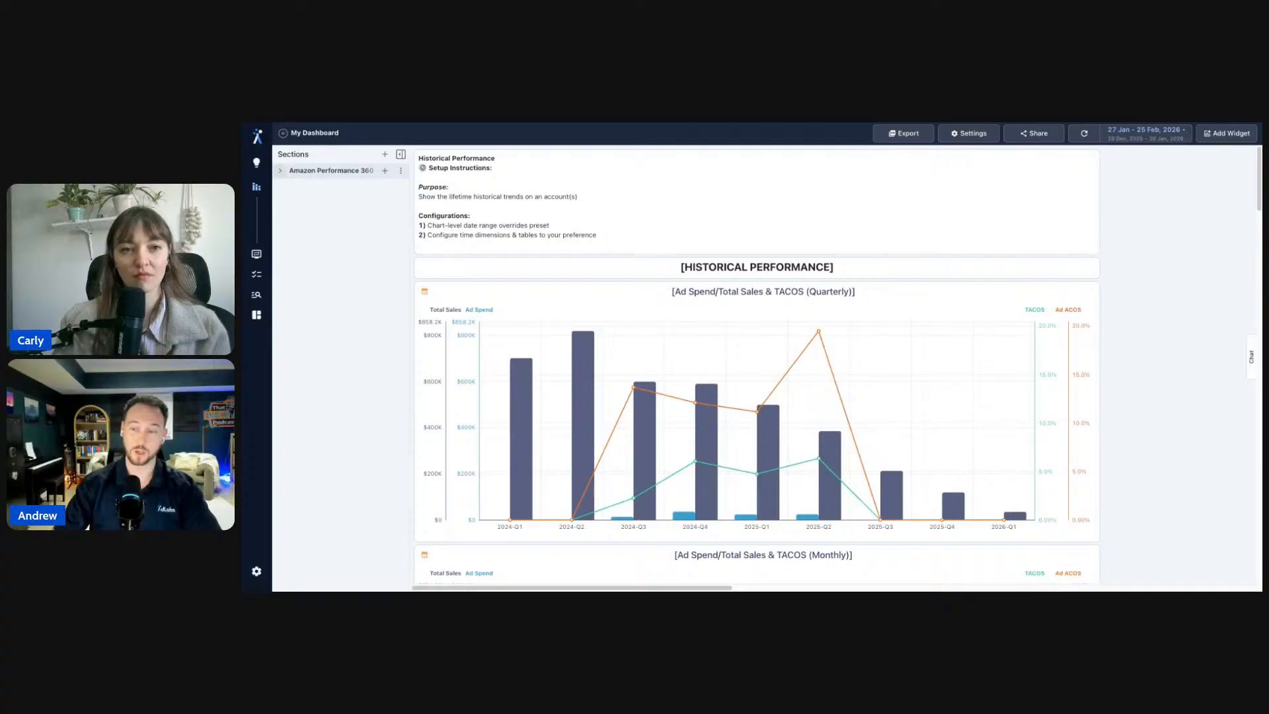
left_click(280, 171)
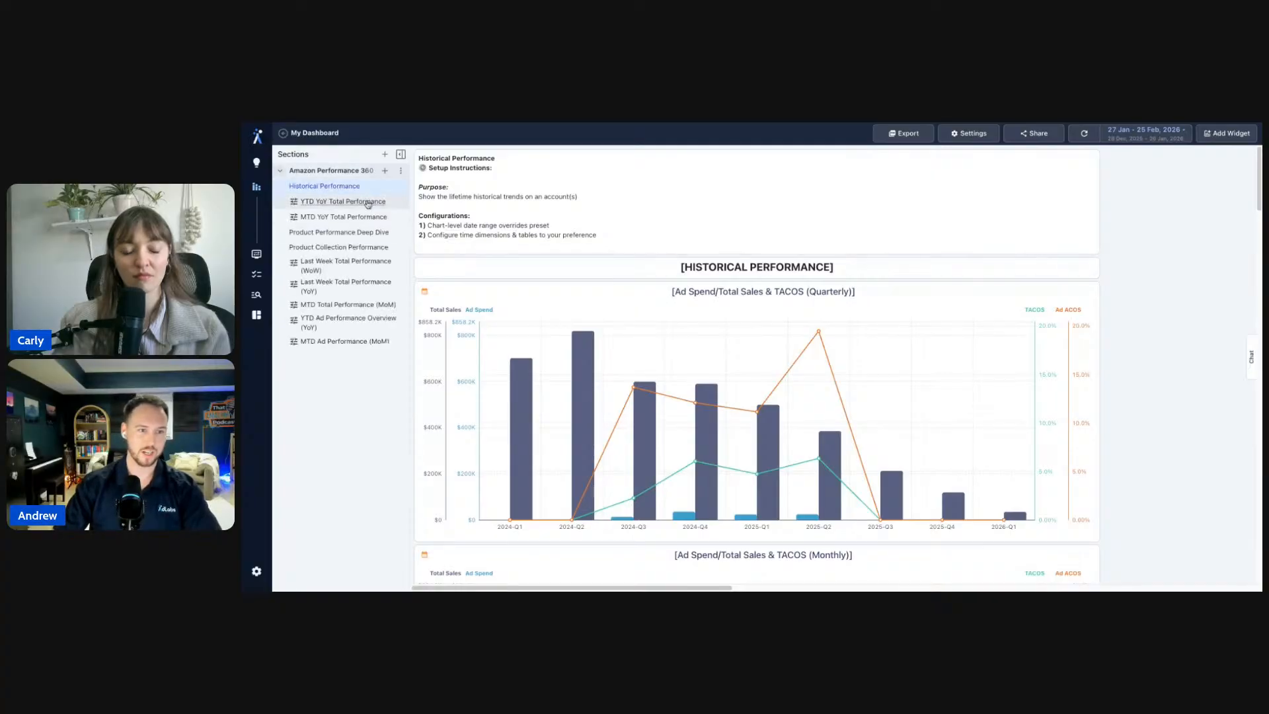
mouse_move(368, 192)
left_mouse_down()
mouse_move(366, 248)
mouse_move(368, 193)
left_mouse_up()
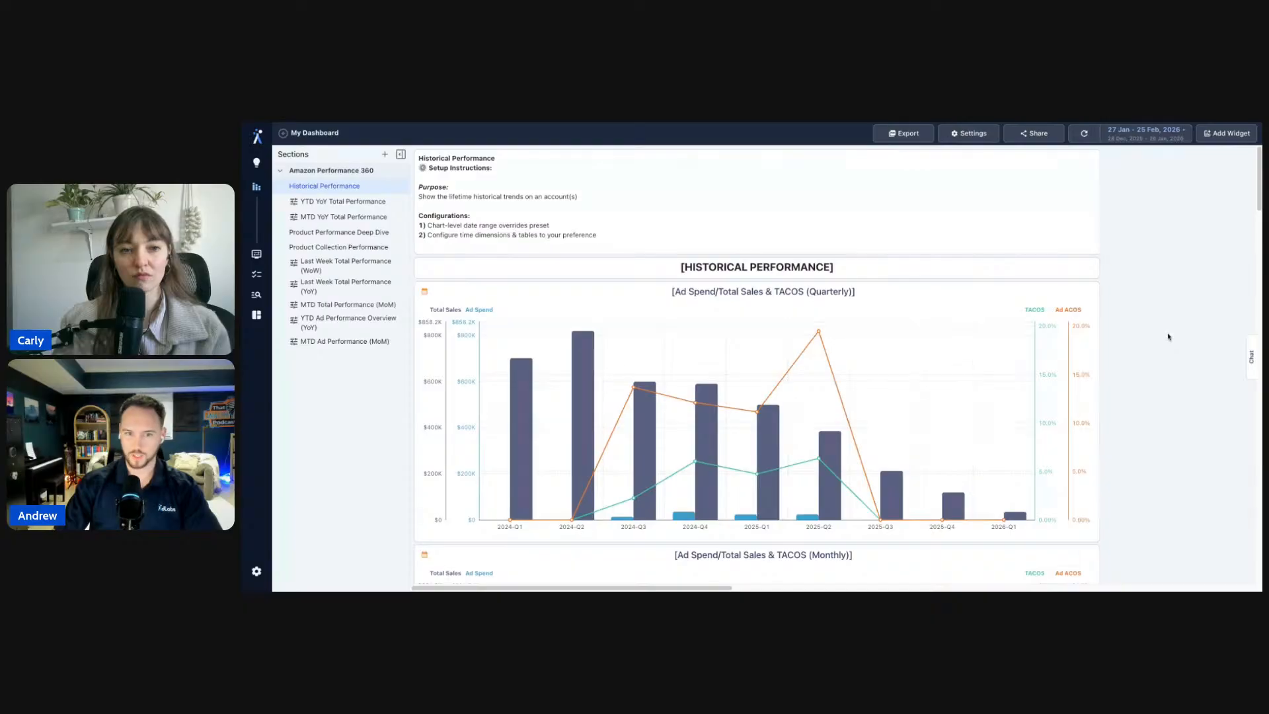
left_click(350, 208)
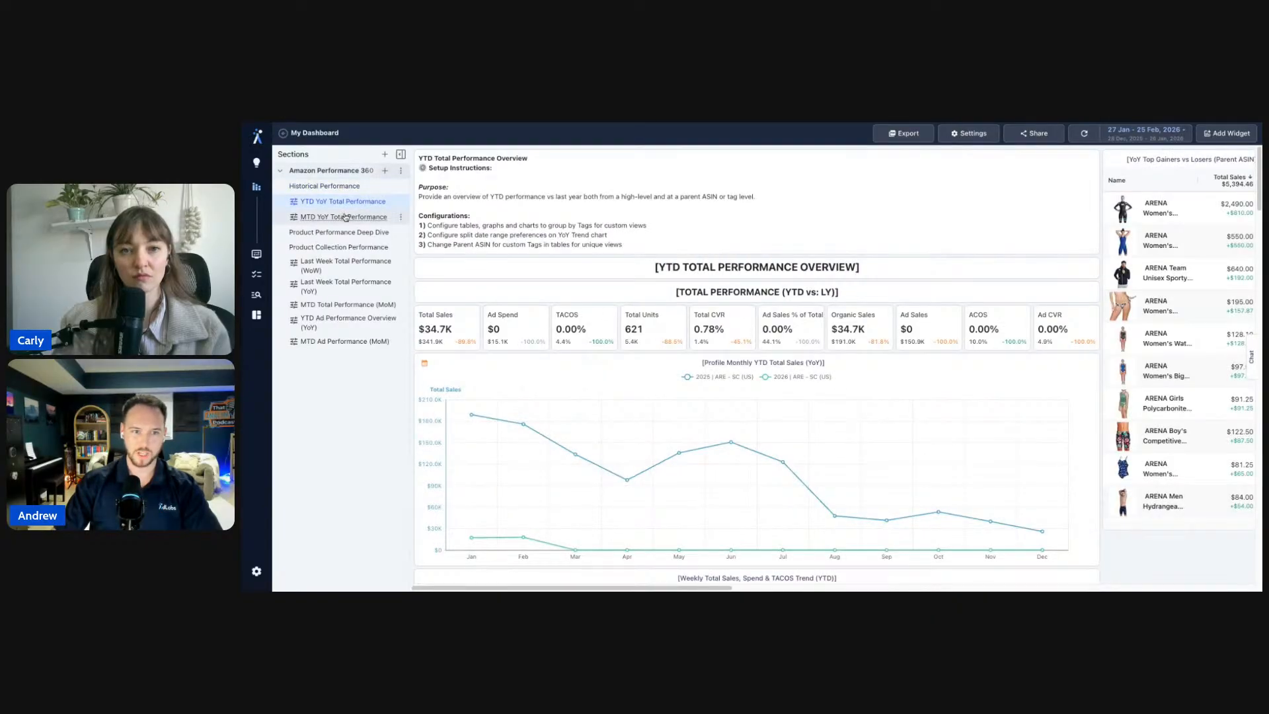
left_click(346, 216)
left_click(360, 187)
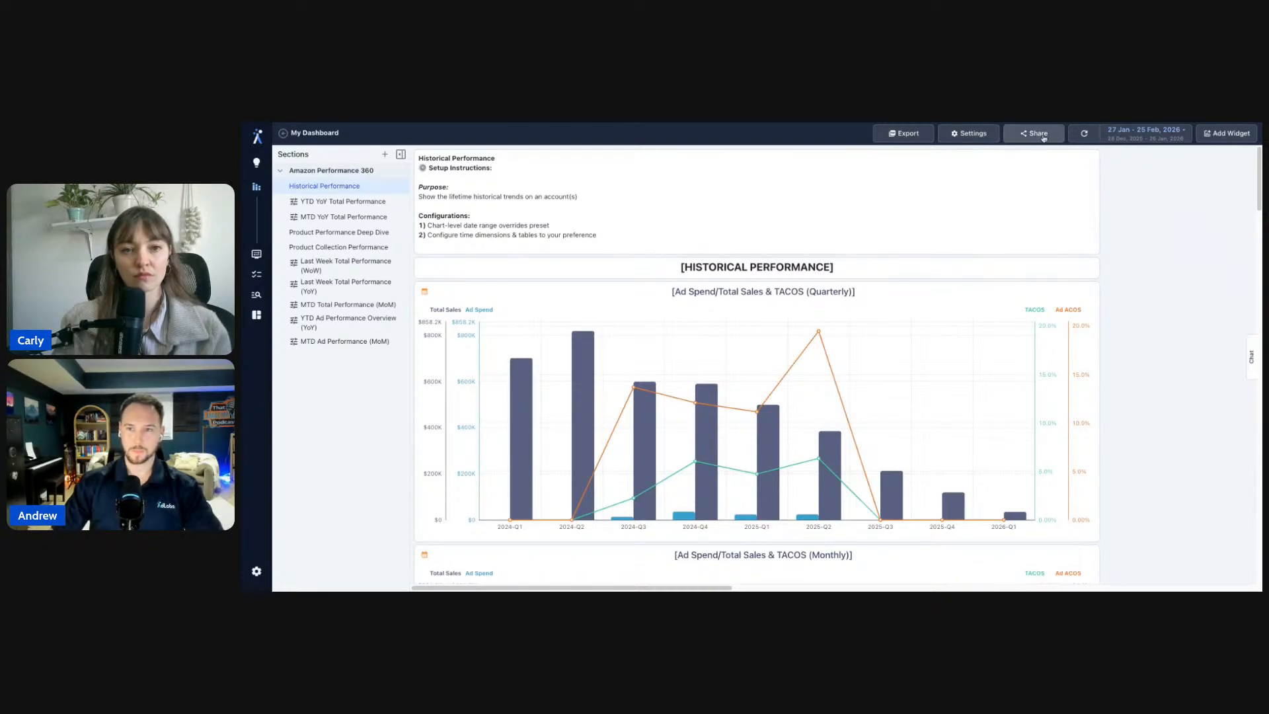
left_click(1043, 138)
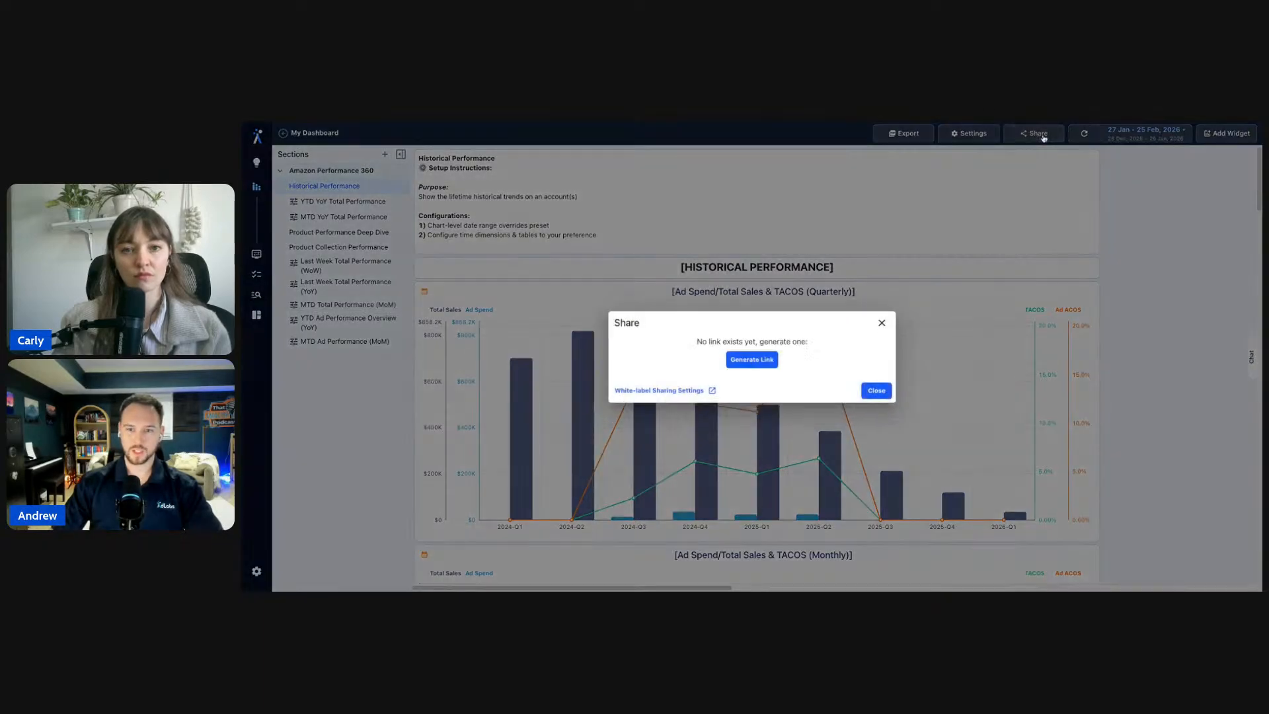
- Generate the dashboard's share link, copy it to the clipboard, and close the Share dialog
left_click(766, 360)
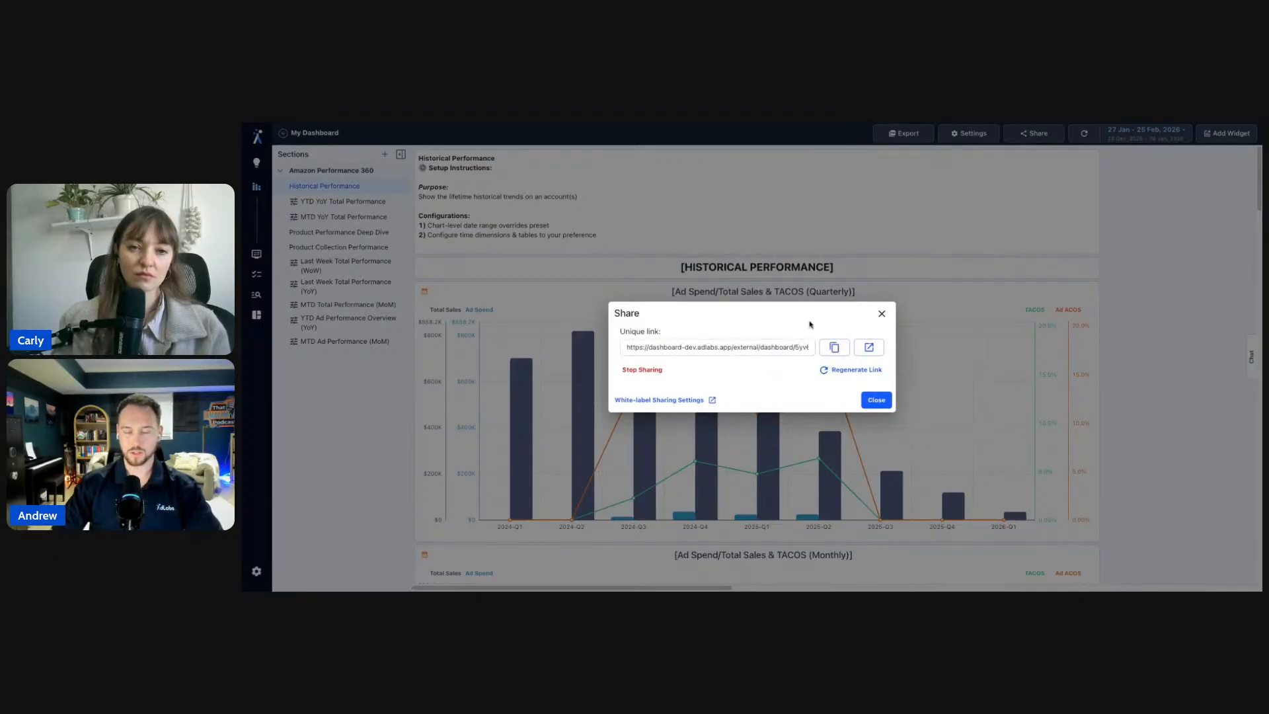
left_click_drag(661, 346, 814, 343)
left_click(816, 323)
left_click(865, 349)
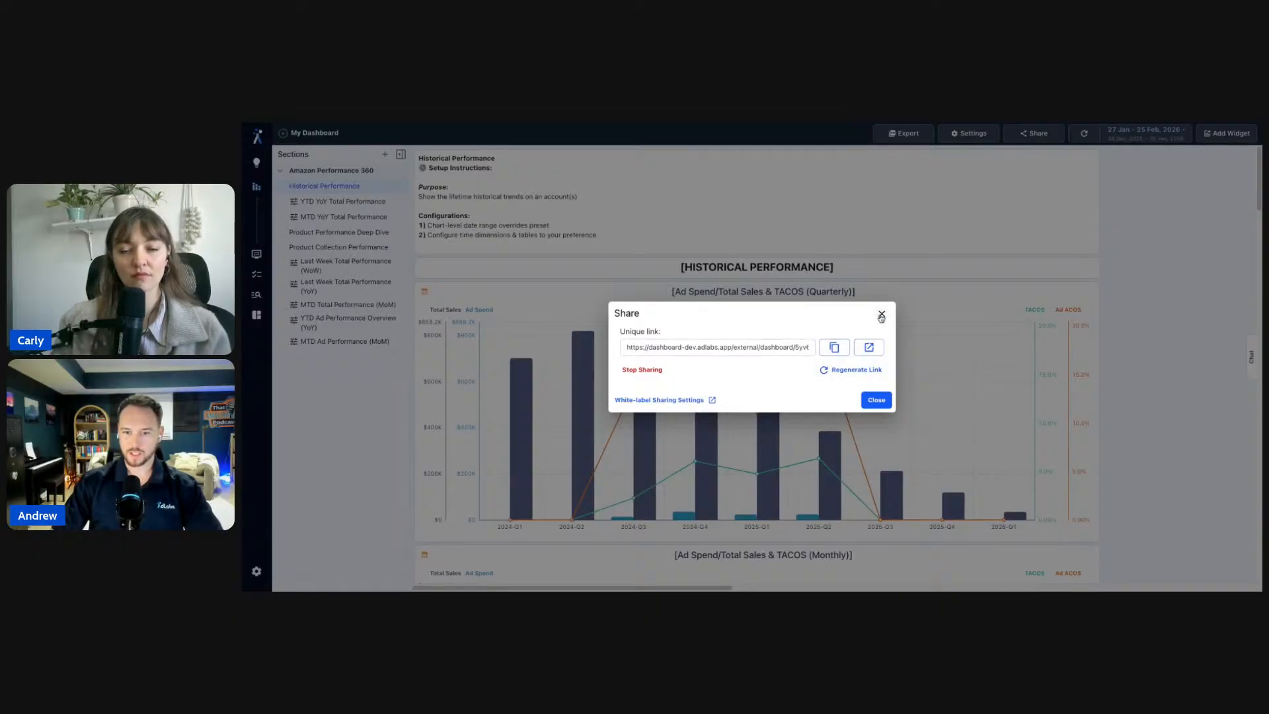
left_click(831, 356)
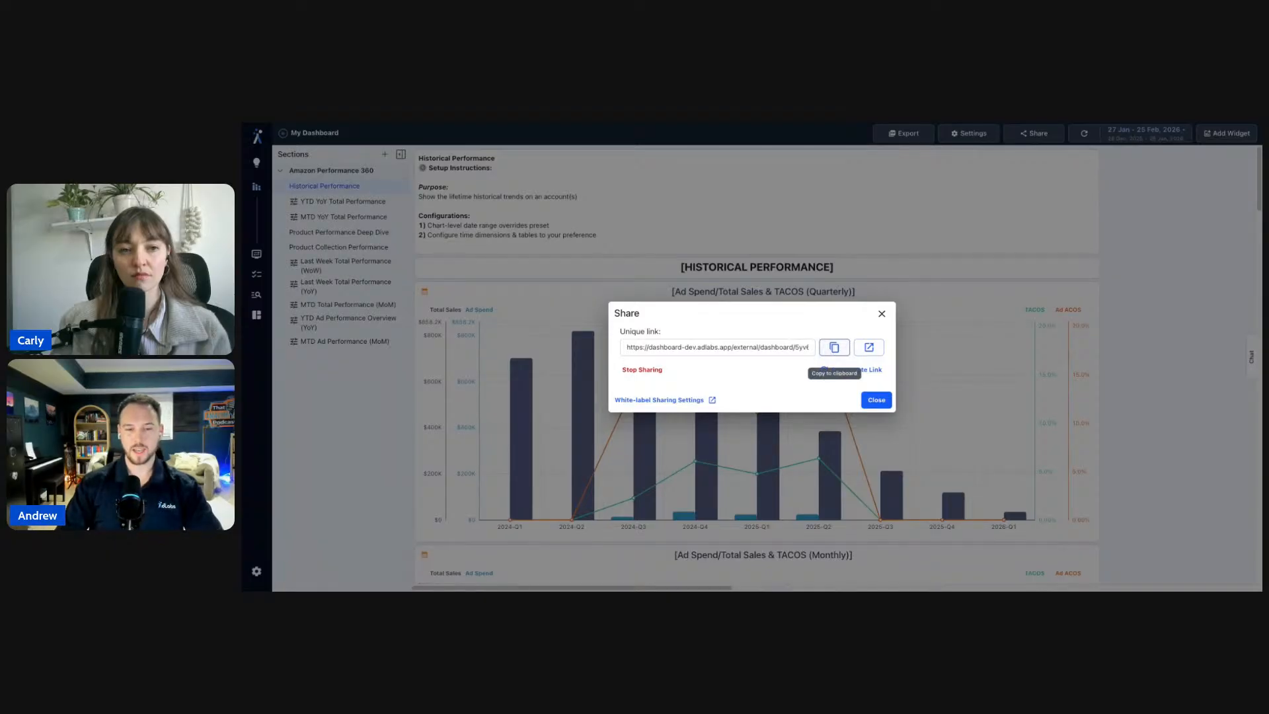
left_click(1113, 295)
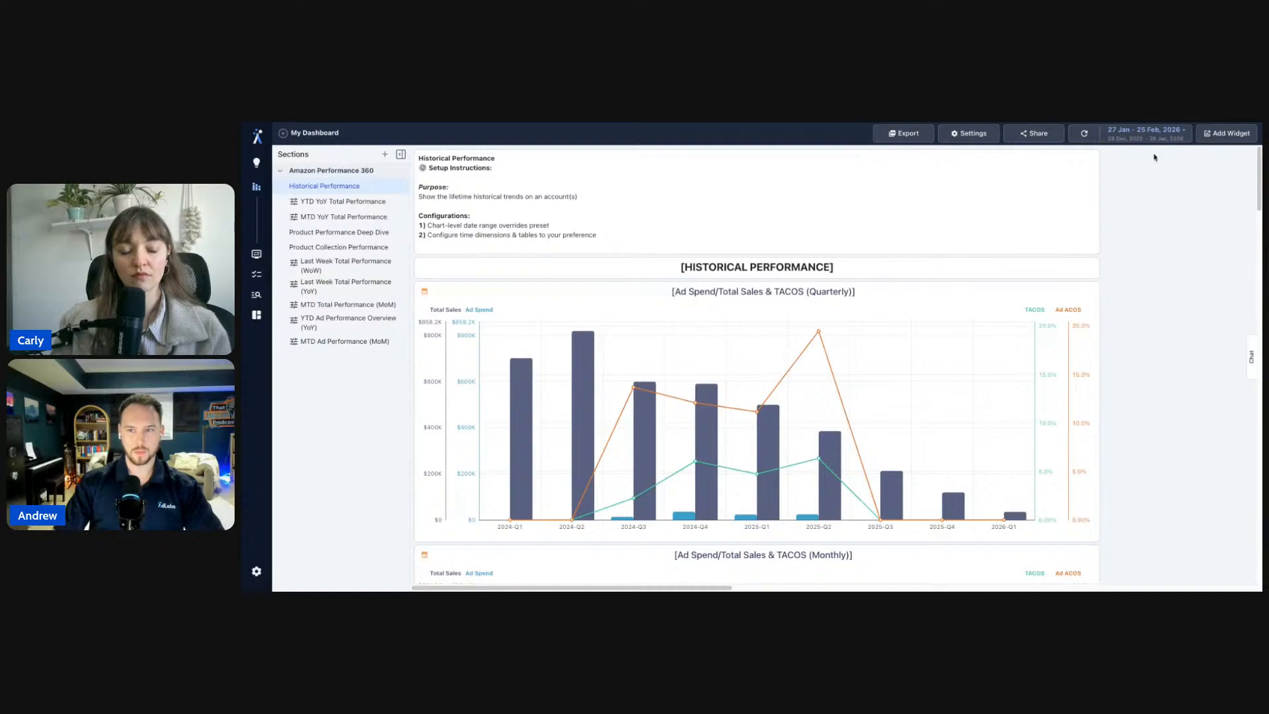
- Check the dashboard date range, then review the White-label Sharing Settings under Share
left_click(1147, 132)
left_click(1232, 237)
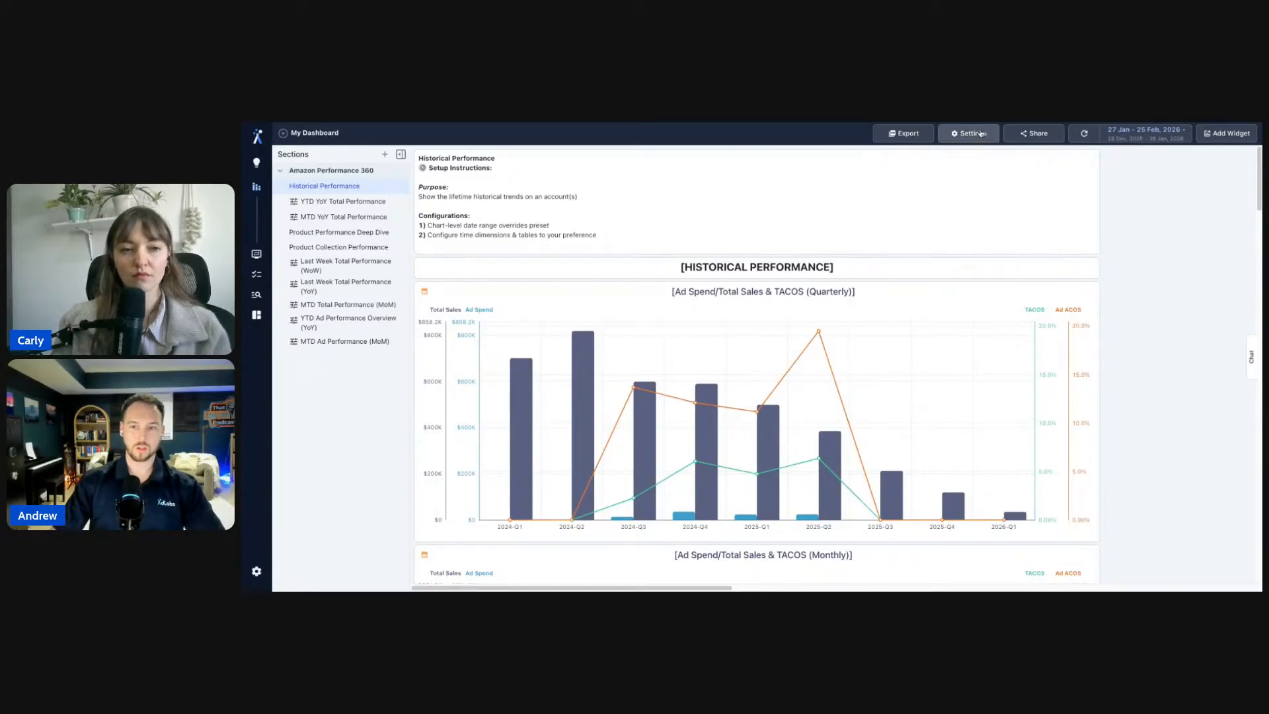
left_click(1016, 136)
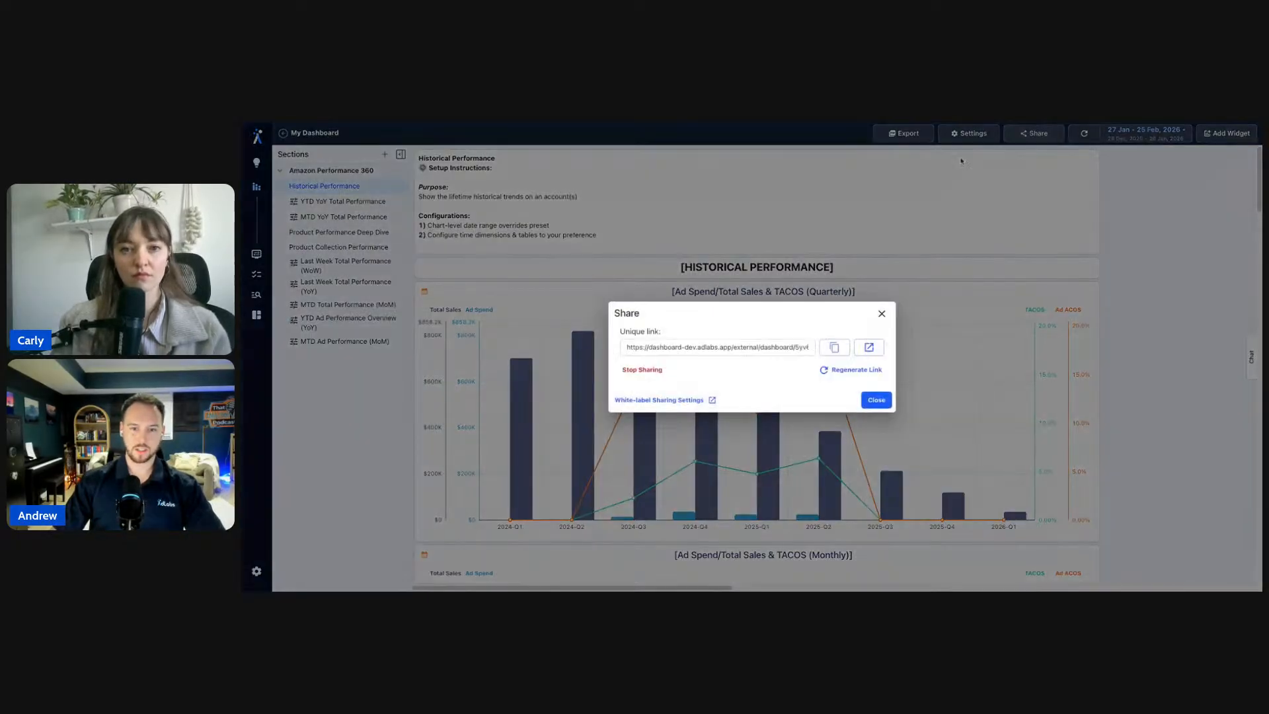
left_click(678, 403)
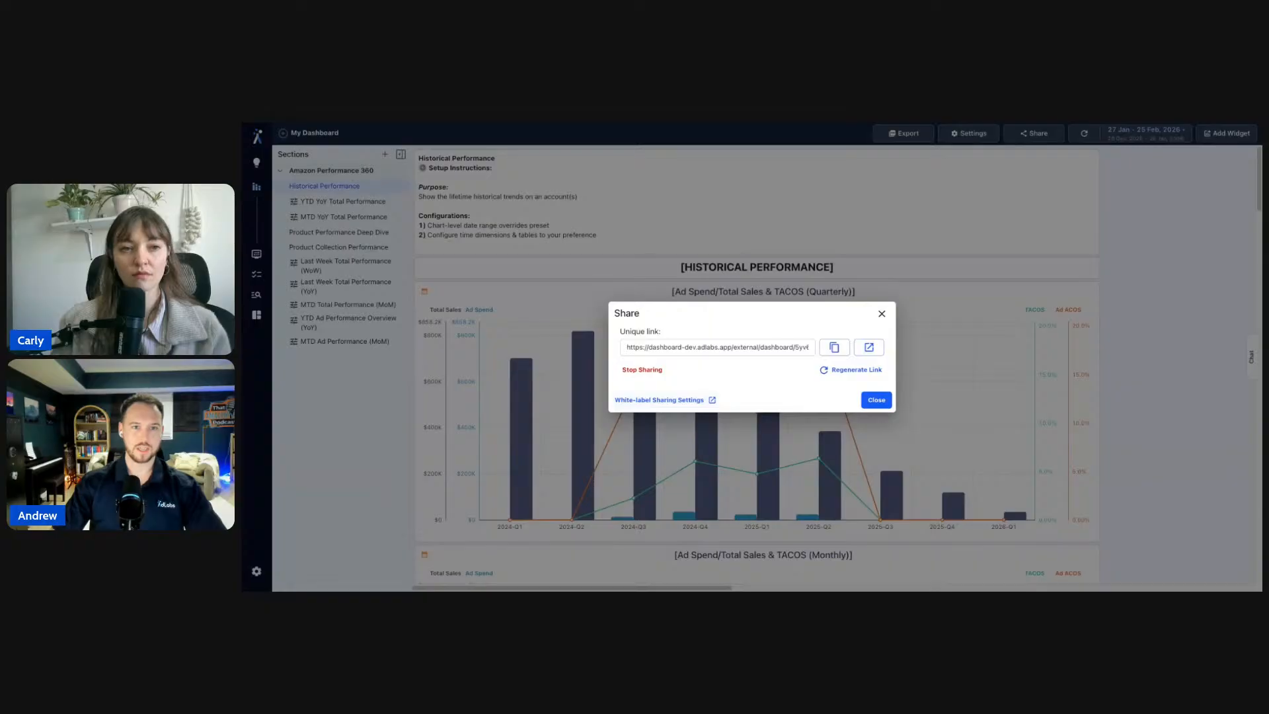
left_click(882, 313)
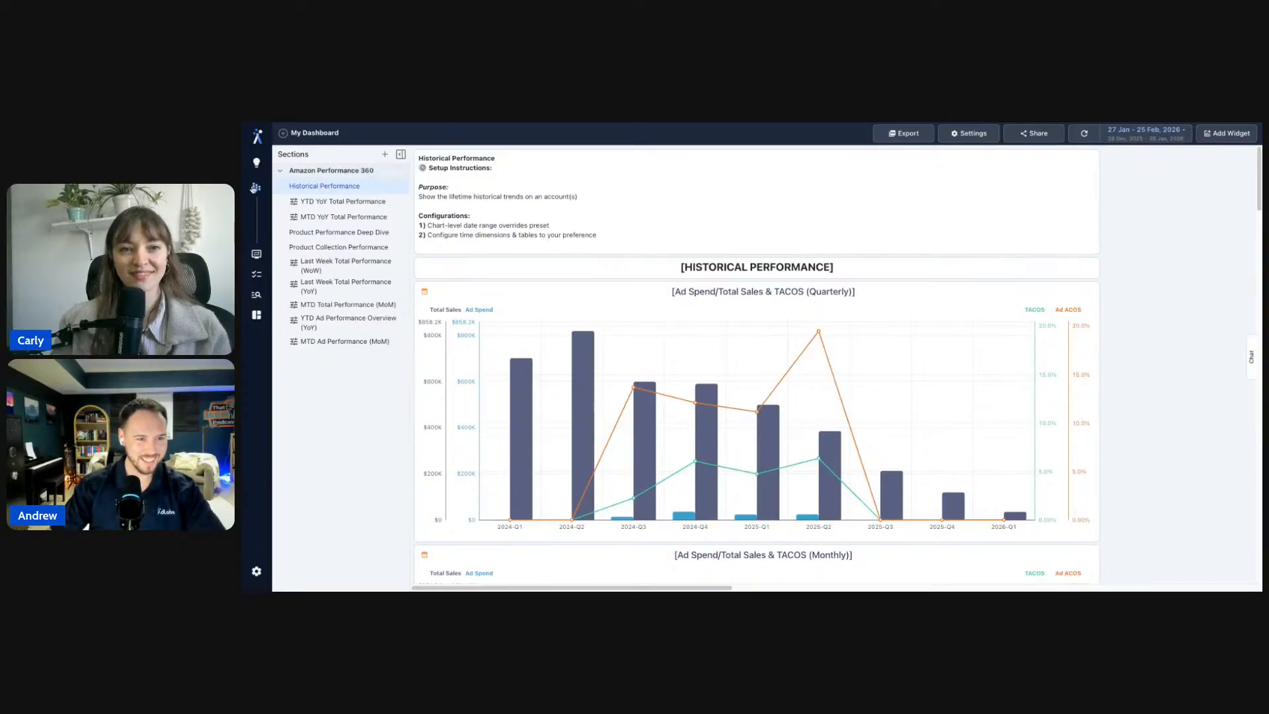
mouse_move(251, 508)
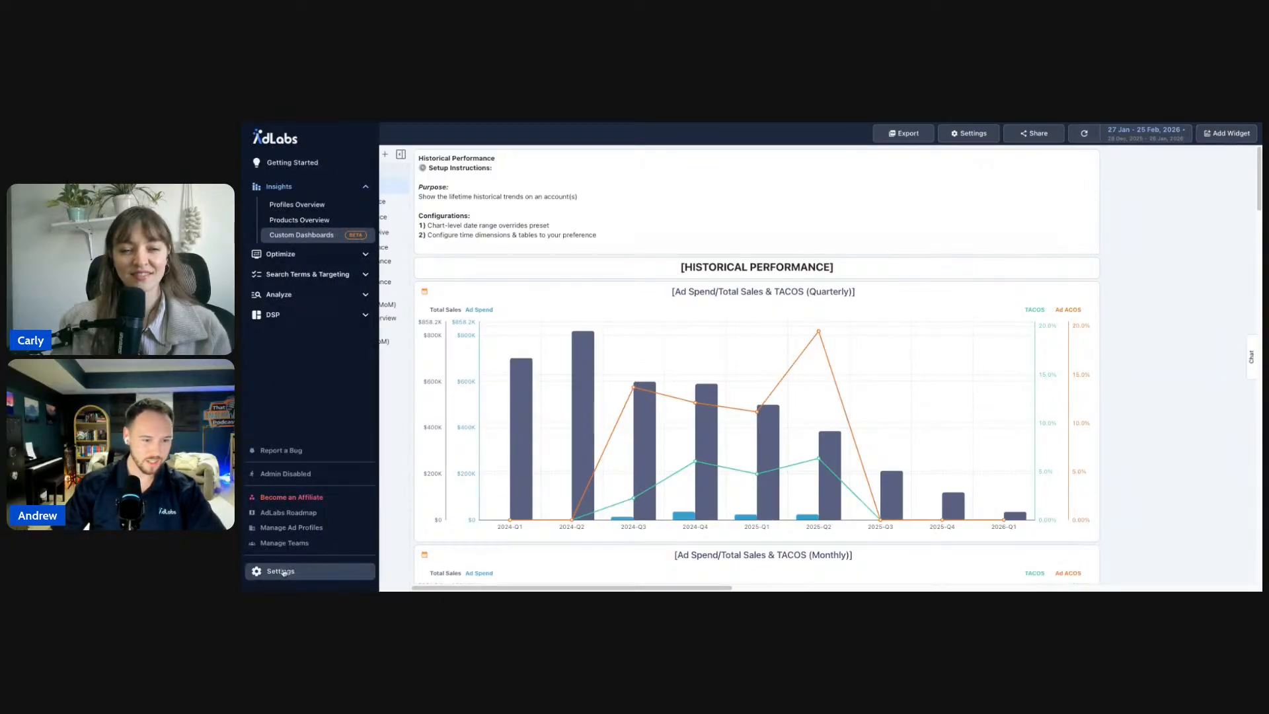
left_click(285, 578)
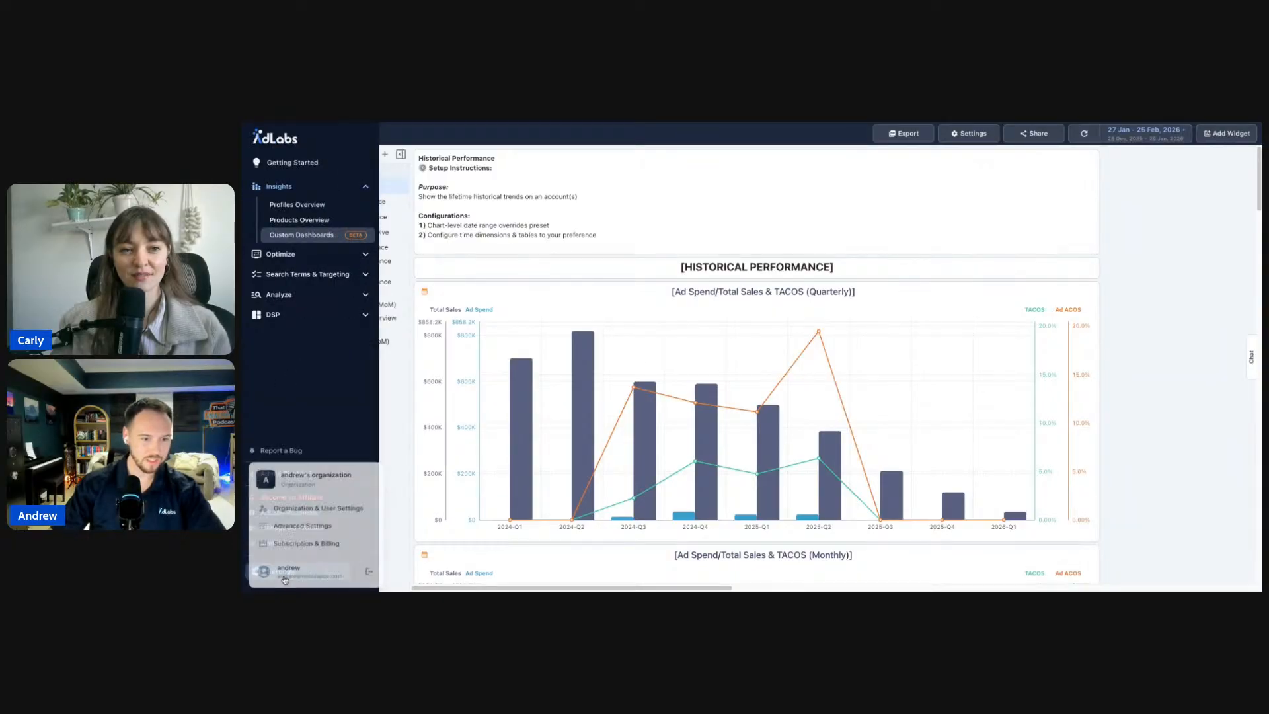
left_click(318, 522)
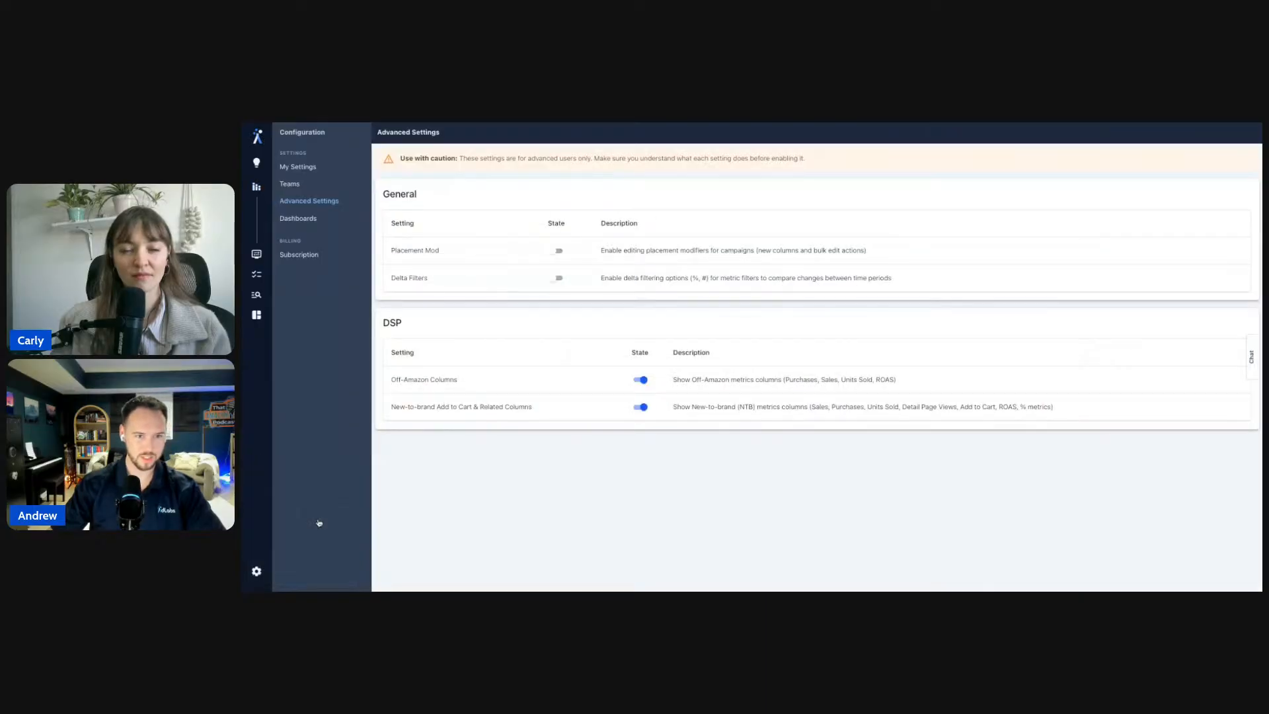
left_click(300, 218)
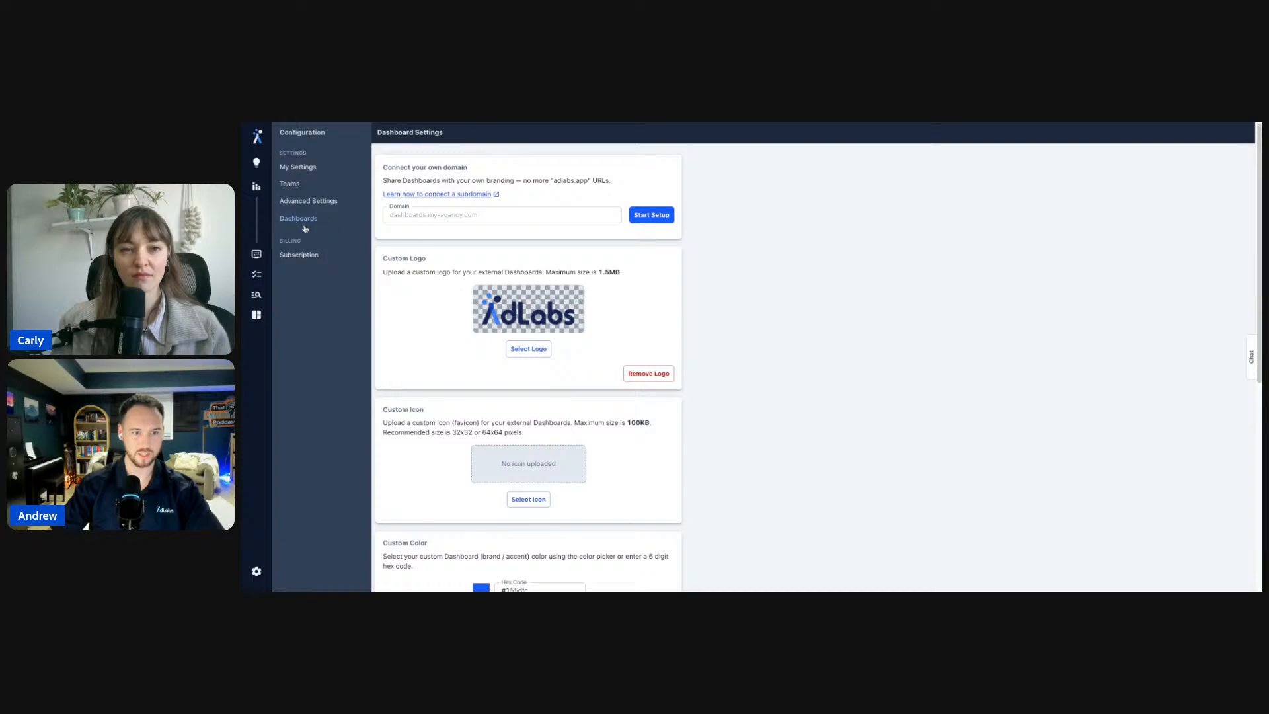
left_click(539, 218)
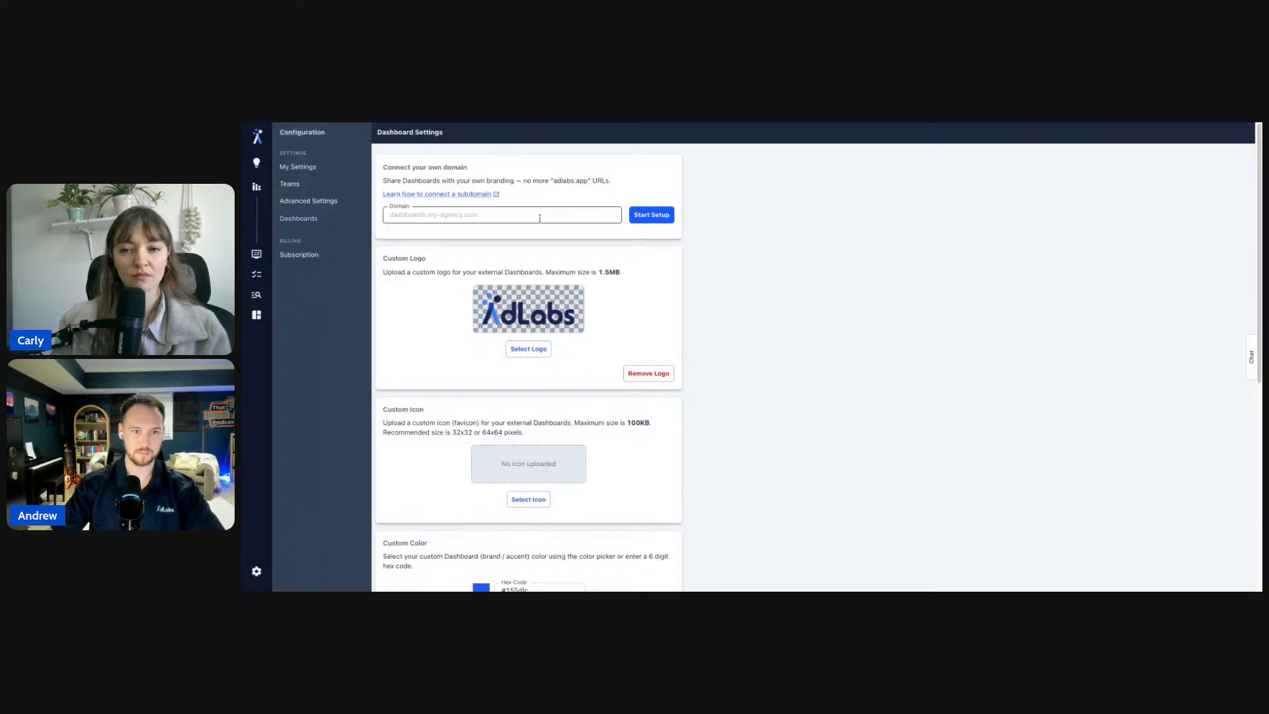
scroll(619, 249, "down", 1)
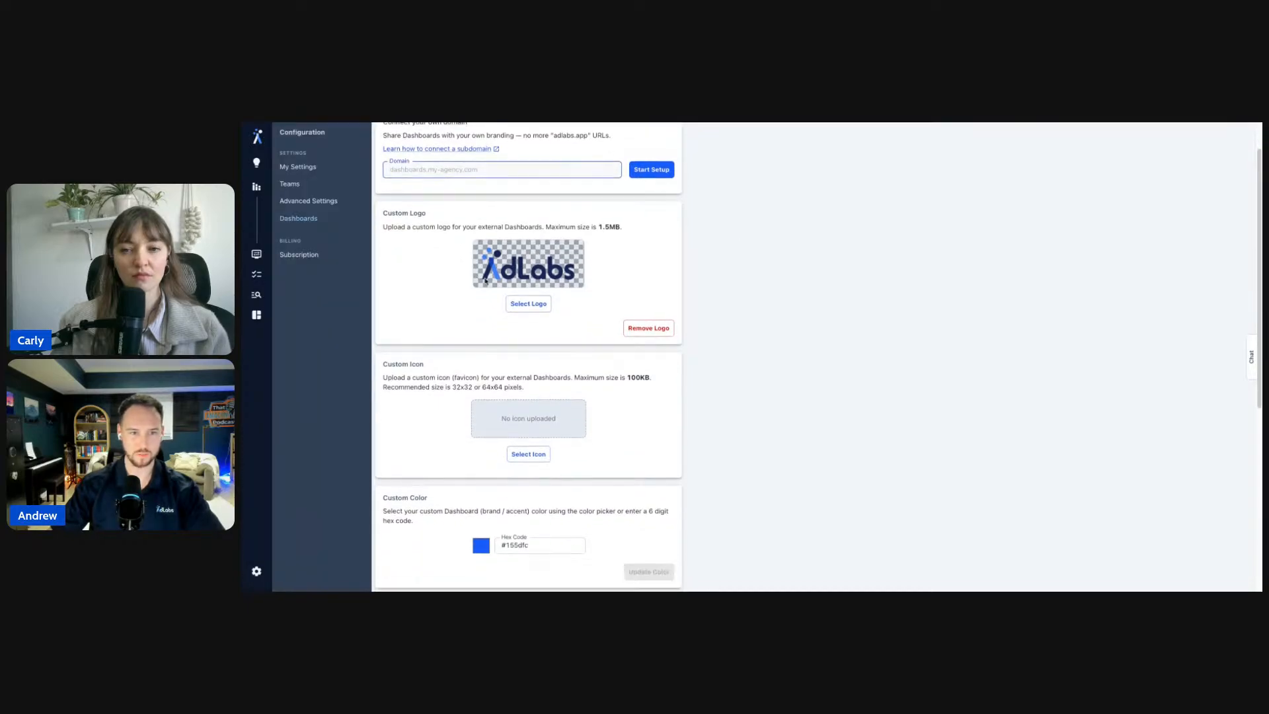
scroll(524, 276, "down", 5)
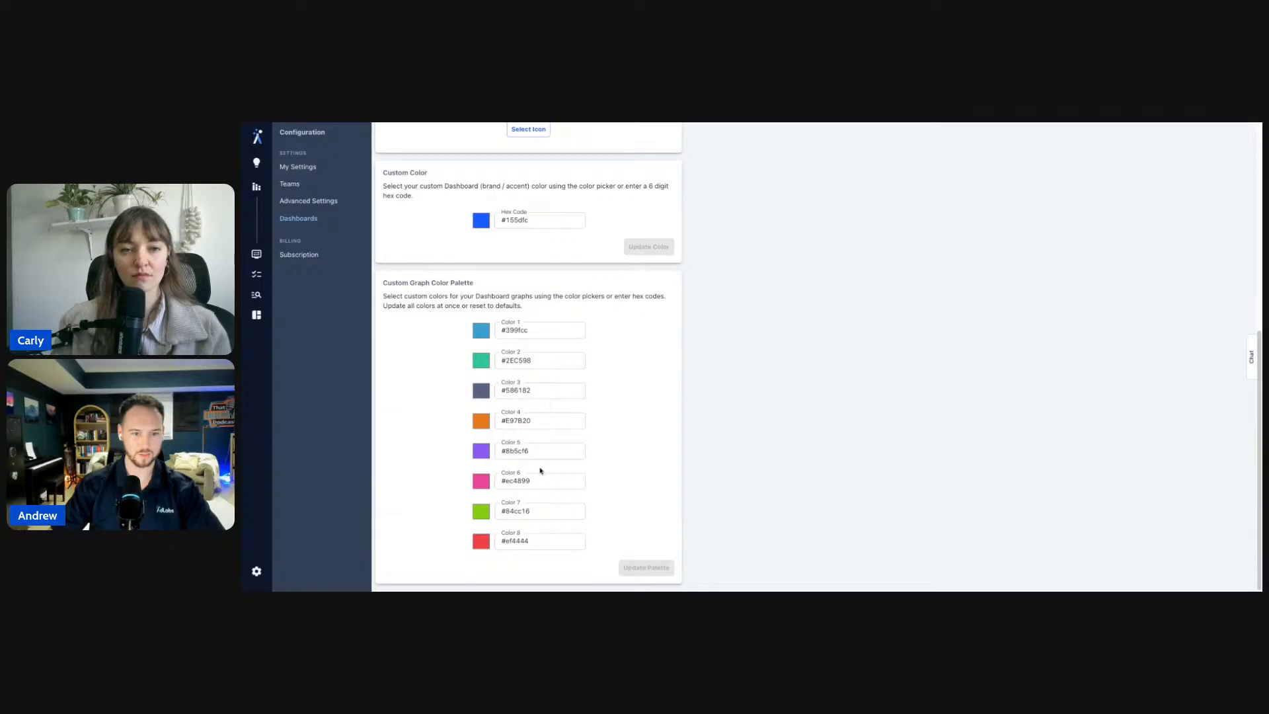
scroll(507, 397, "up", 6)
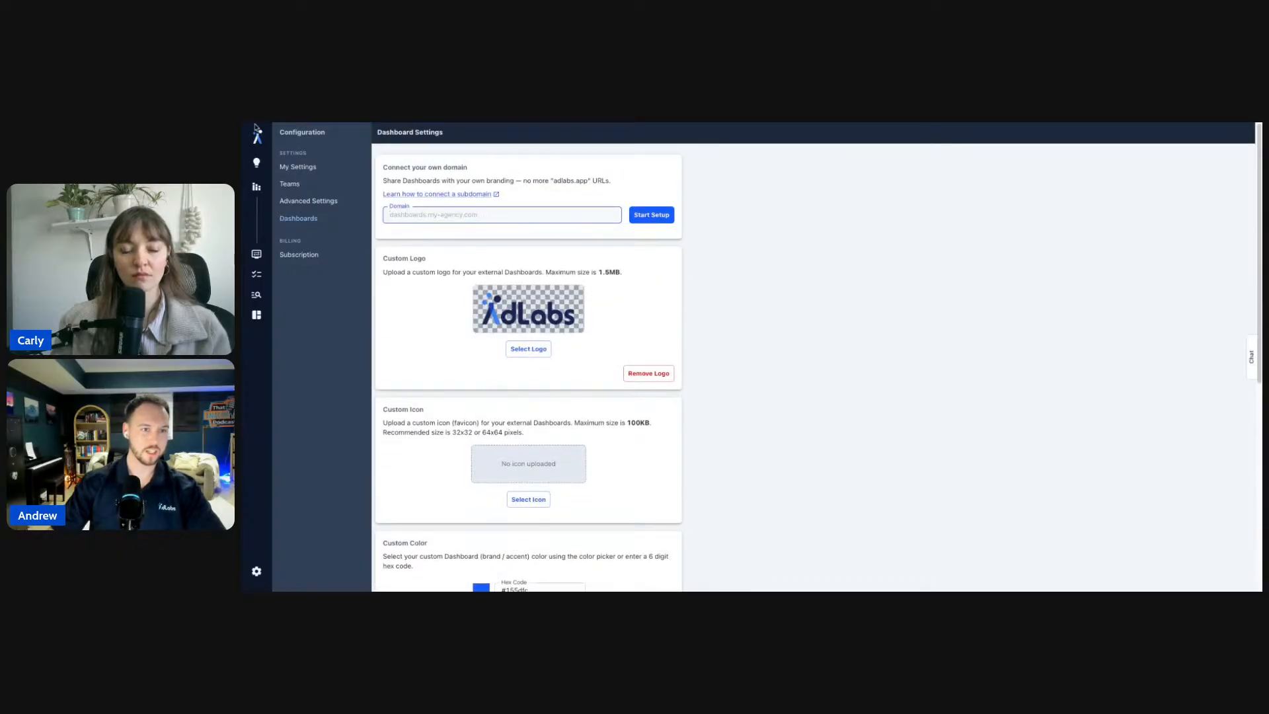
left_click(308, 200)
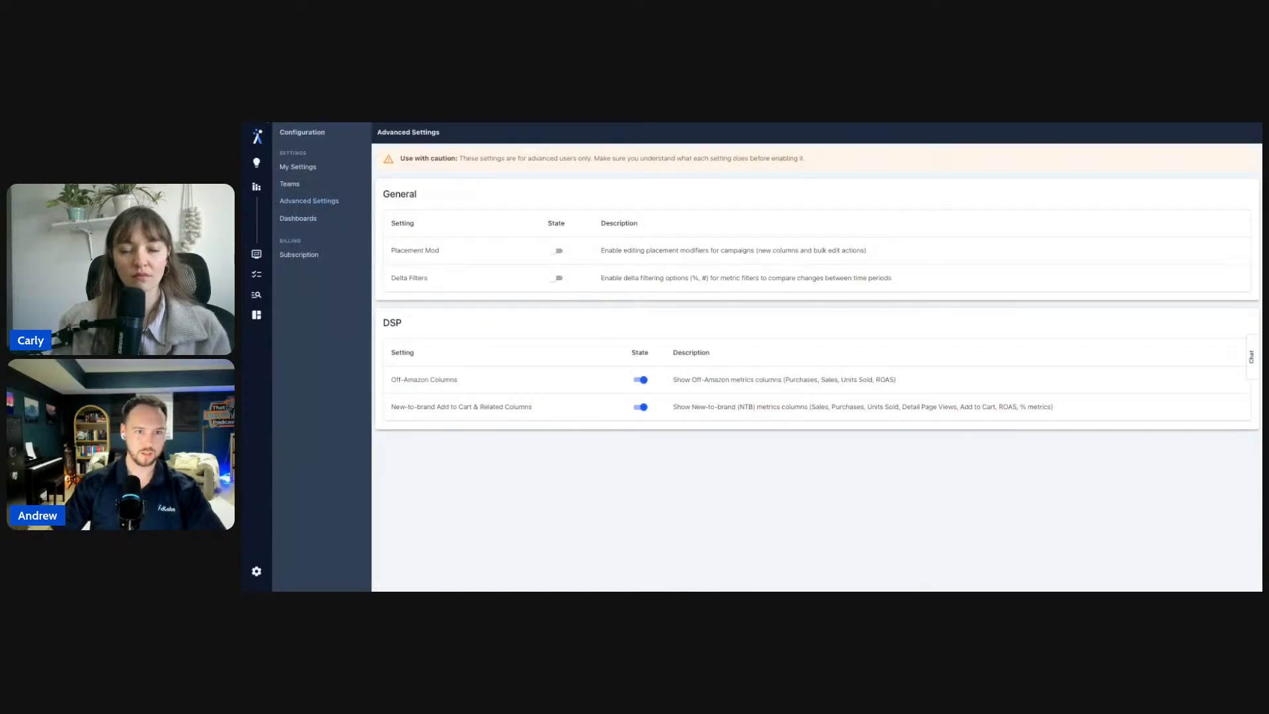
left_click(256, 187)
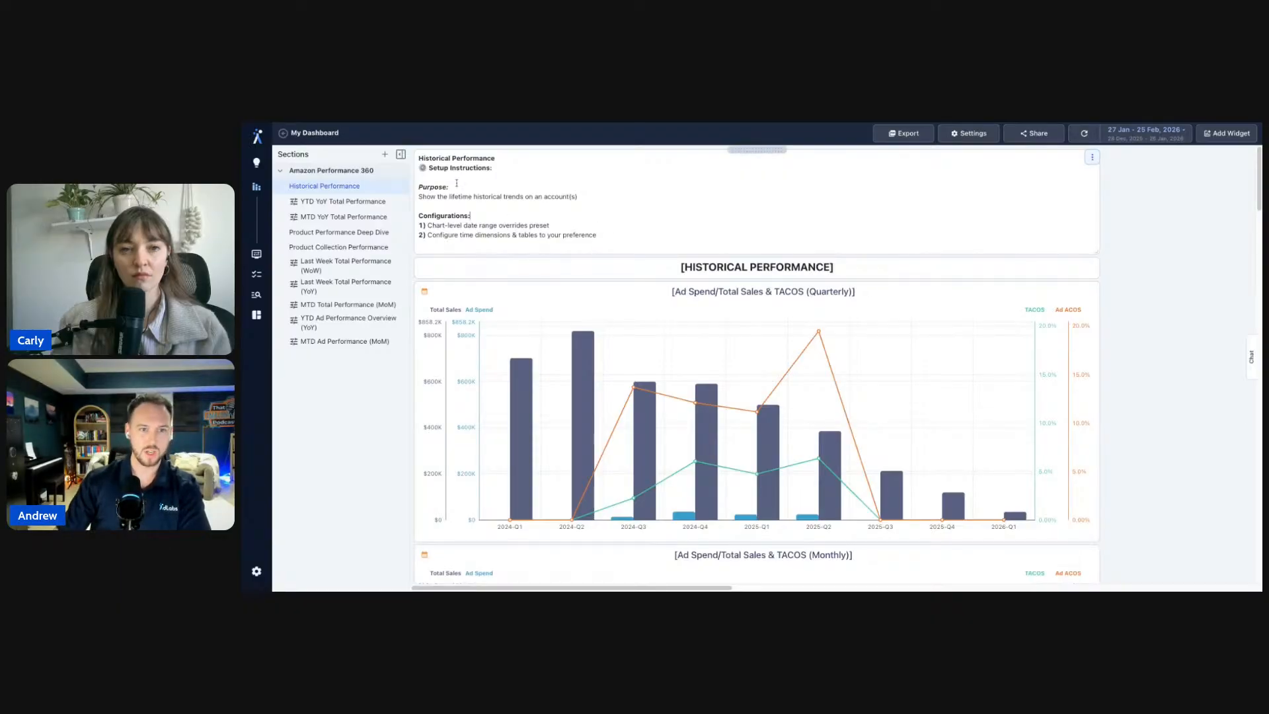
- Highlight the Setup Instructions lines on chart-level date ranges and time dimensions while explaining
left_click_drag(438, 169, 581, 196)
left_click(472, 215)
left_click(596, 196)
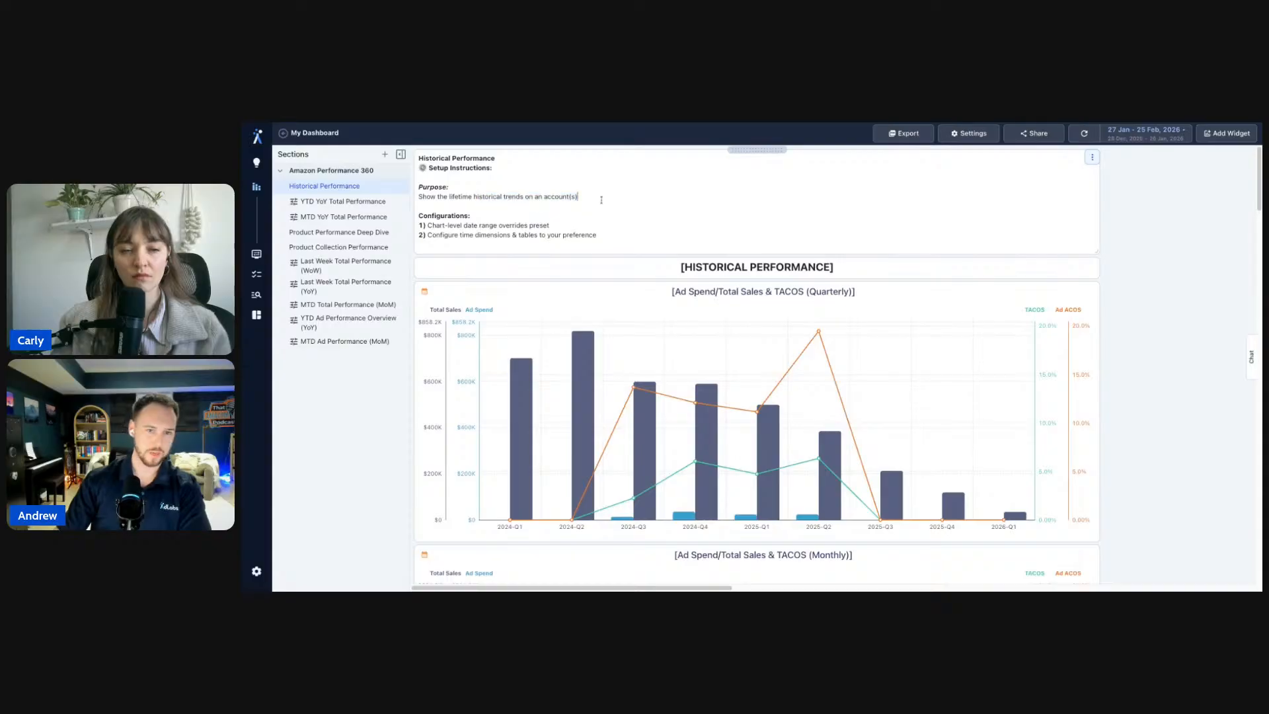
scroll(618, 220, "down", 4)
scroll(617, 221, "up", 4)
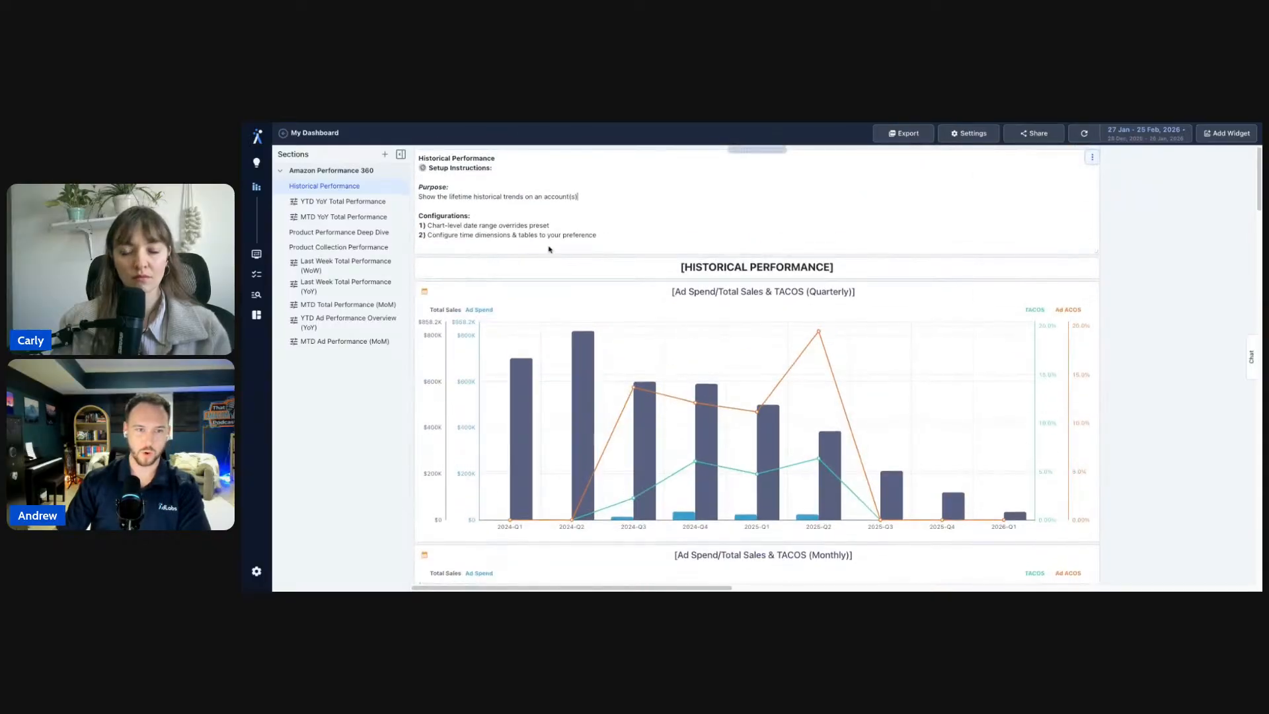
left_click_drag(448, 226, 598, 234)
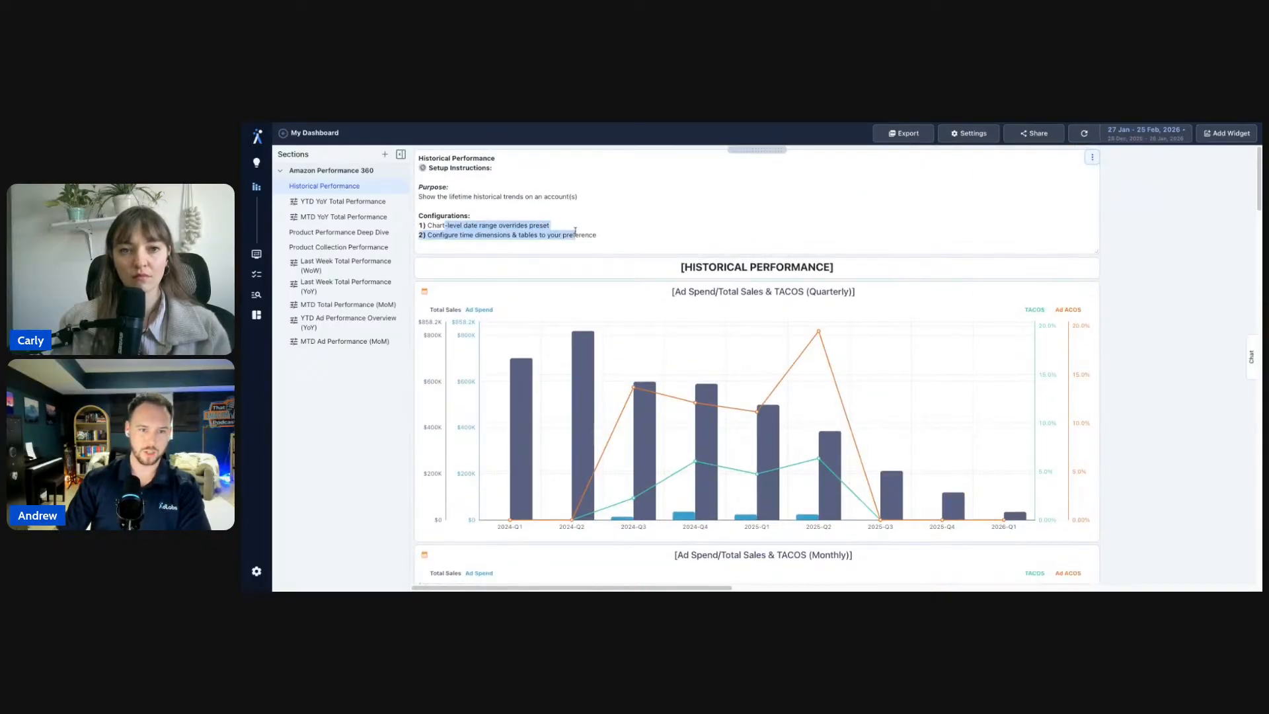
left_click(610, 232)
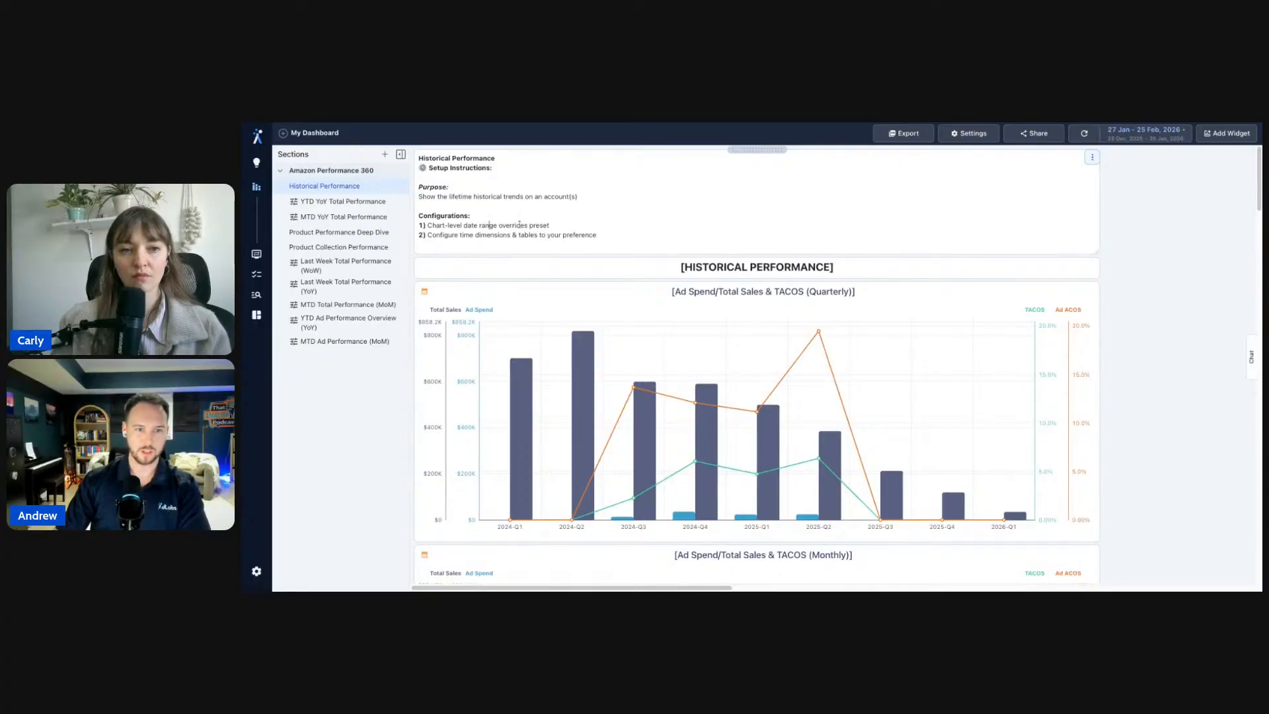
left_click_drag(551, 224, 423, 225)
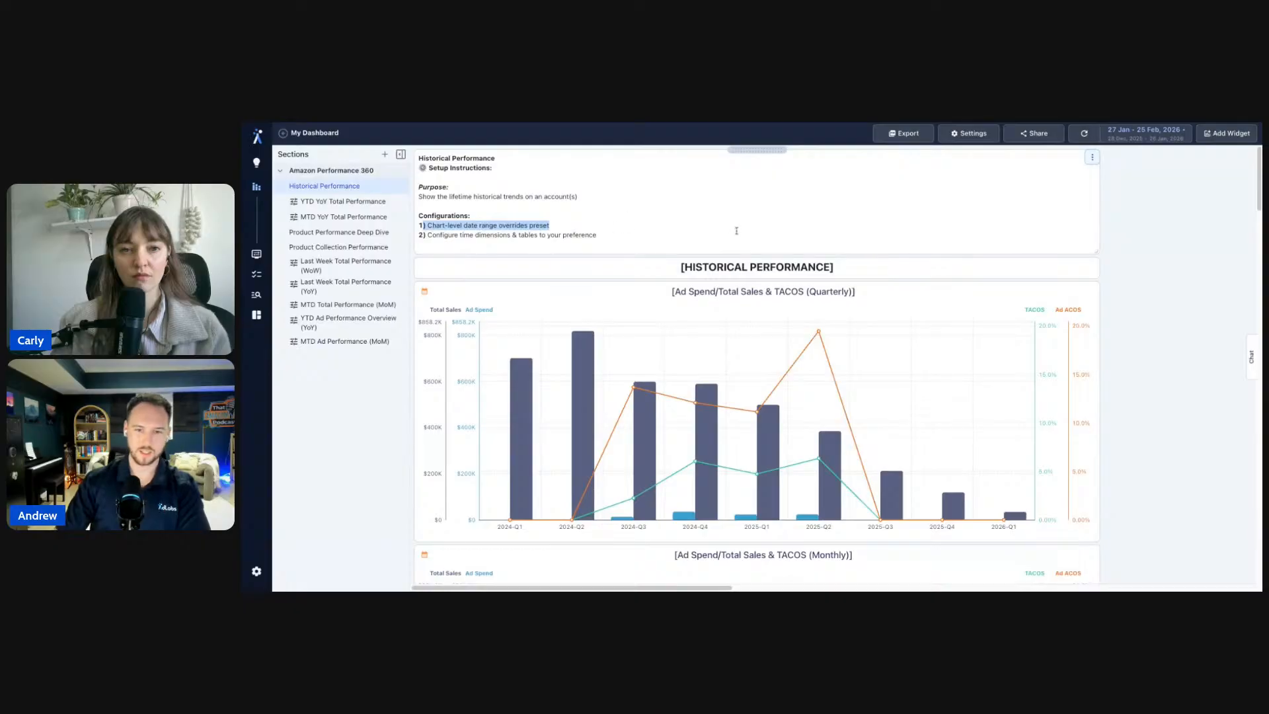
left_click(480, 228)
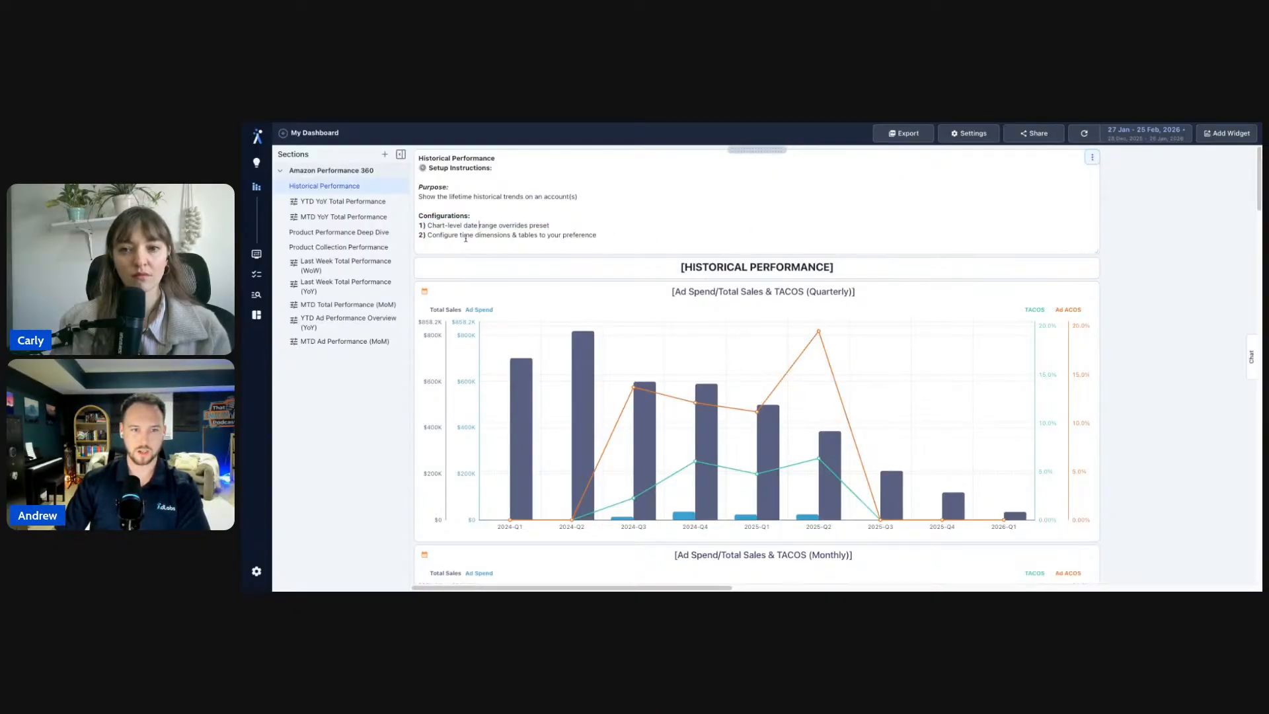
left_click_drag(464, 236, 509, 236)
left_click(553, 236)
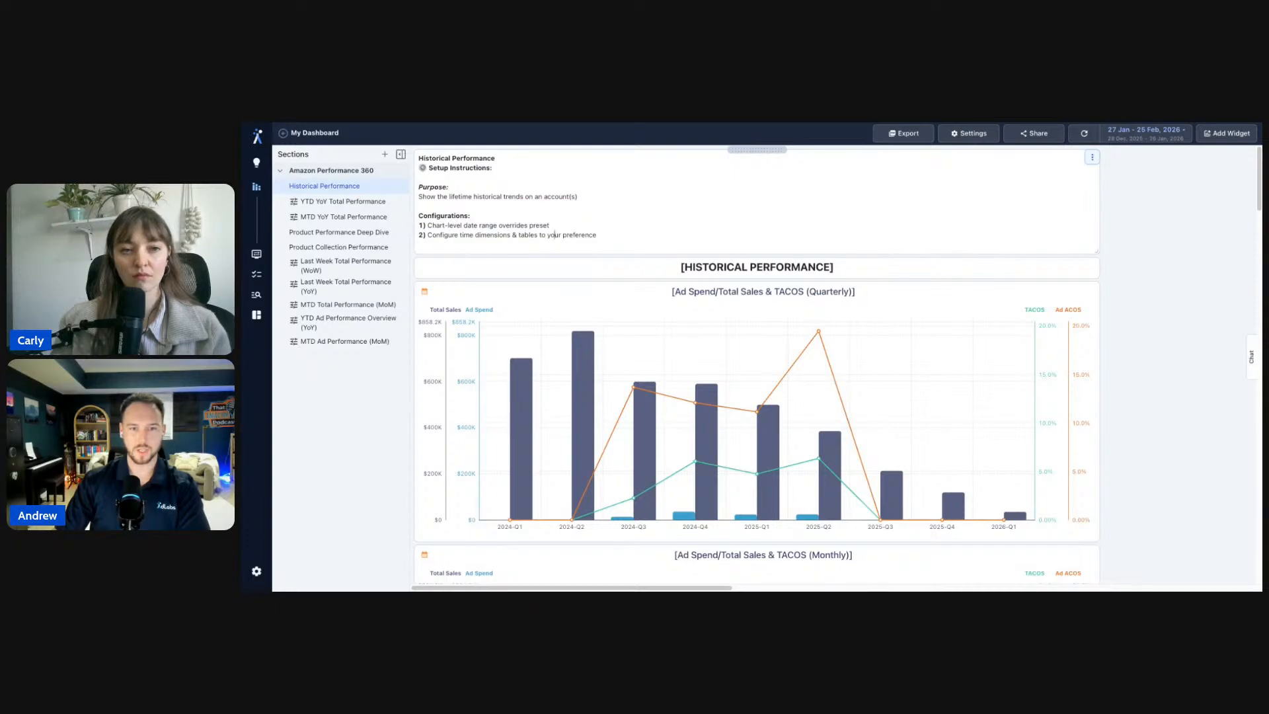
scroll(1175, 285, "down", 4)
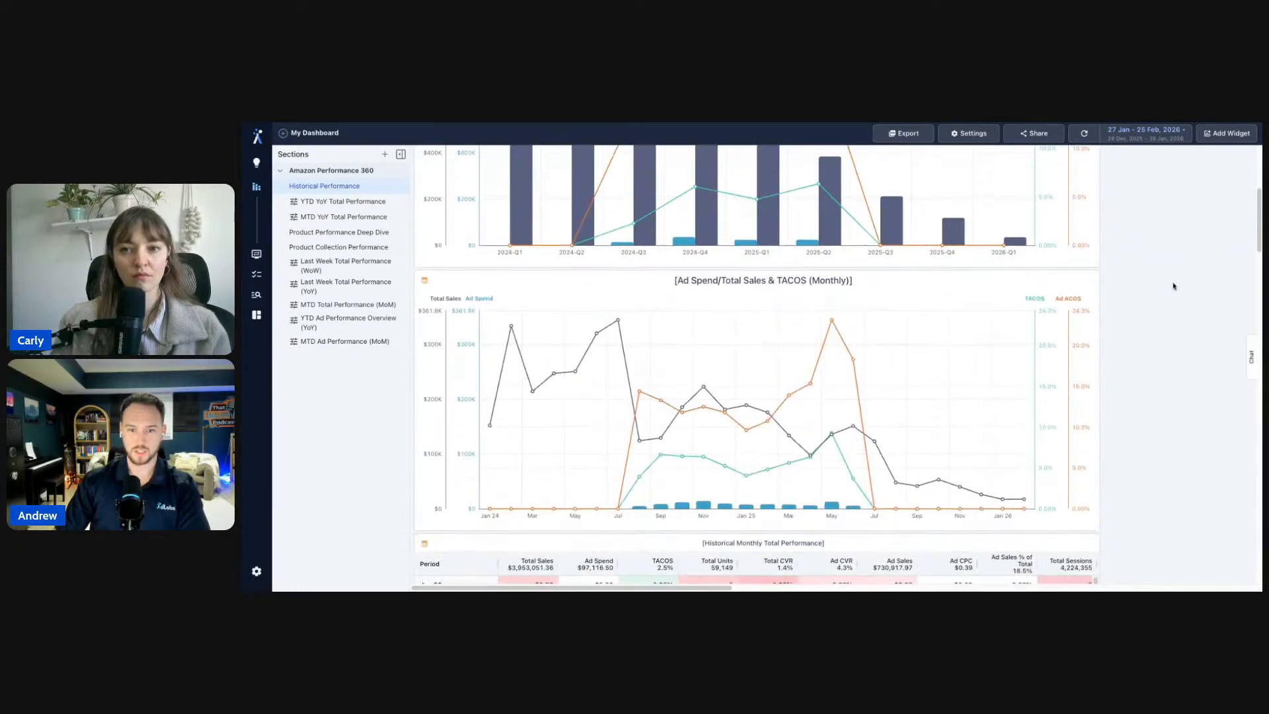
scroll(1173, 286, "up", 4)
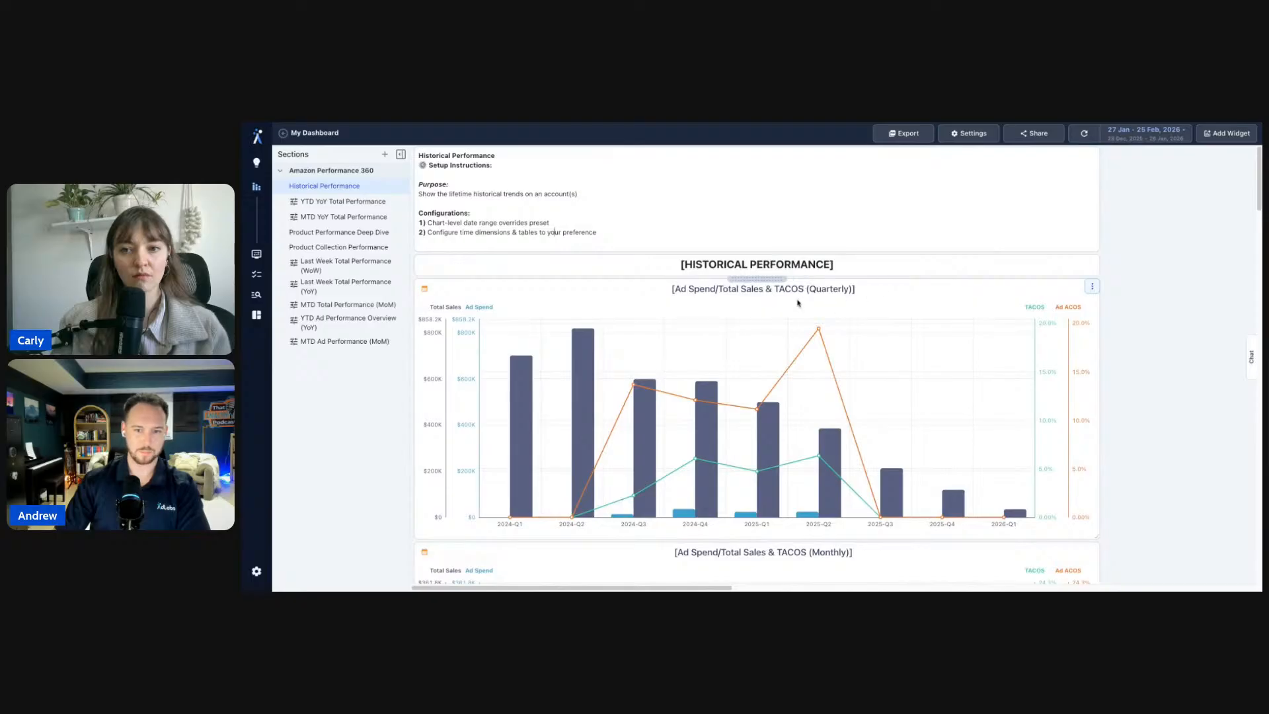
- Highlight the Ad Spend/Total Sales & TACOS (Quarterly) chart title while explaining
double_click(828, 291)
left_click(861, 289)
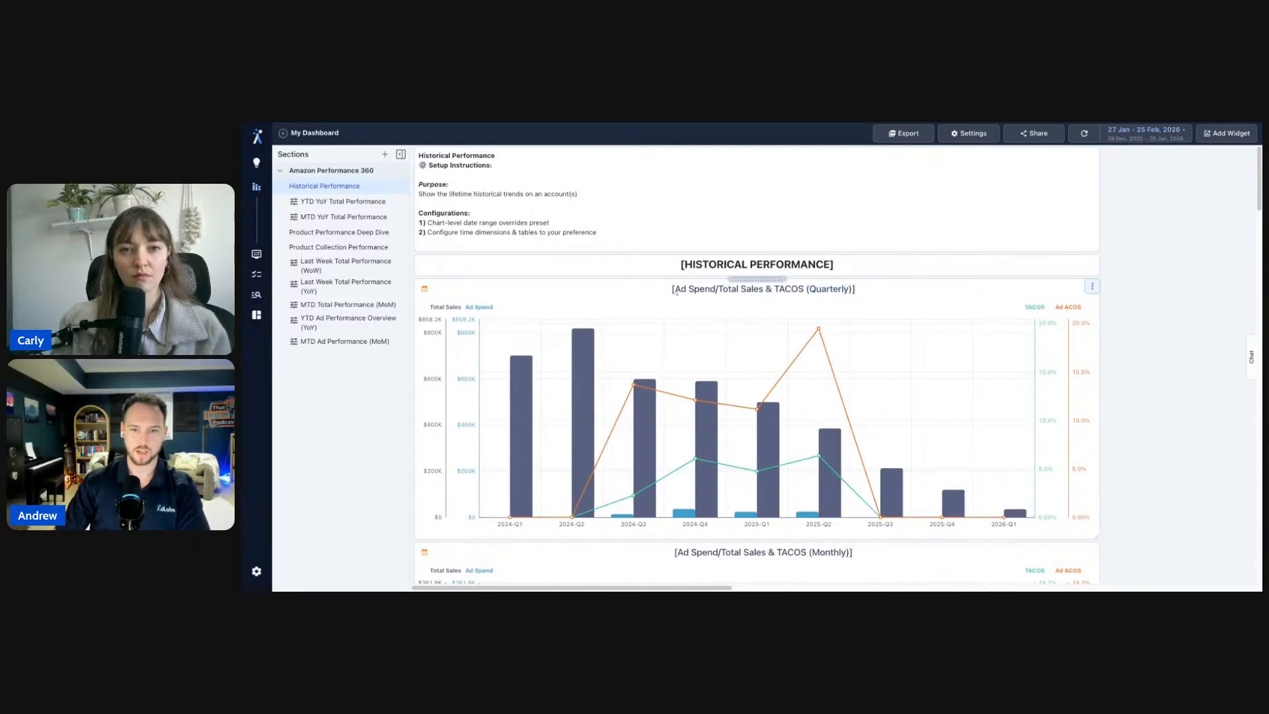
left_click_drag(680, 291, 814, 291)
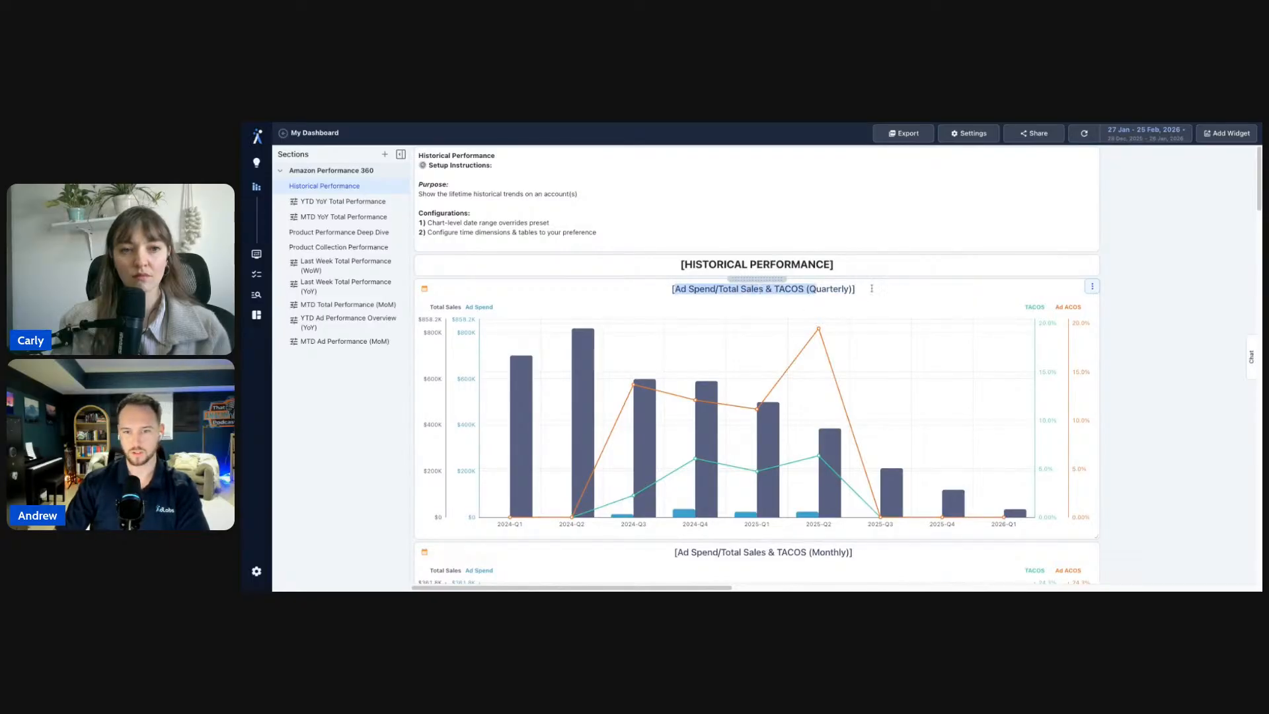
mouse_move(516, 486)
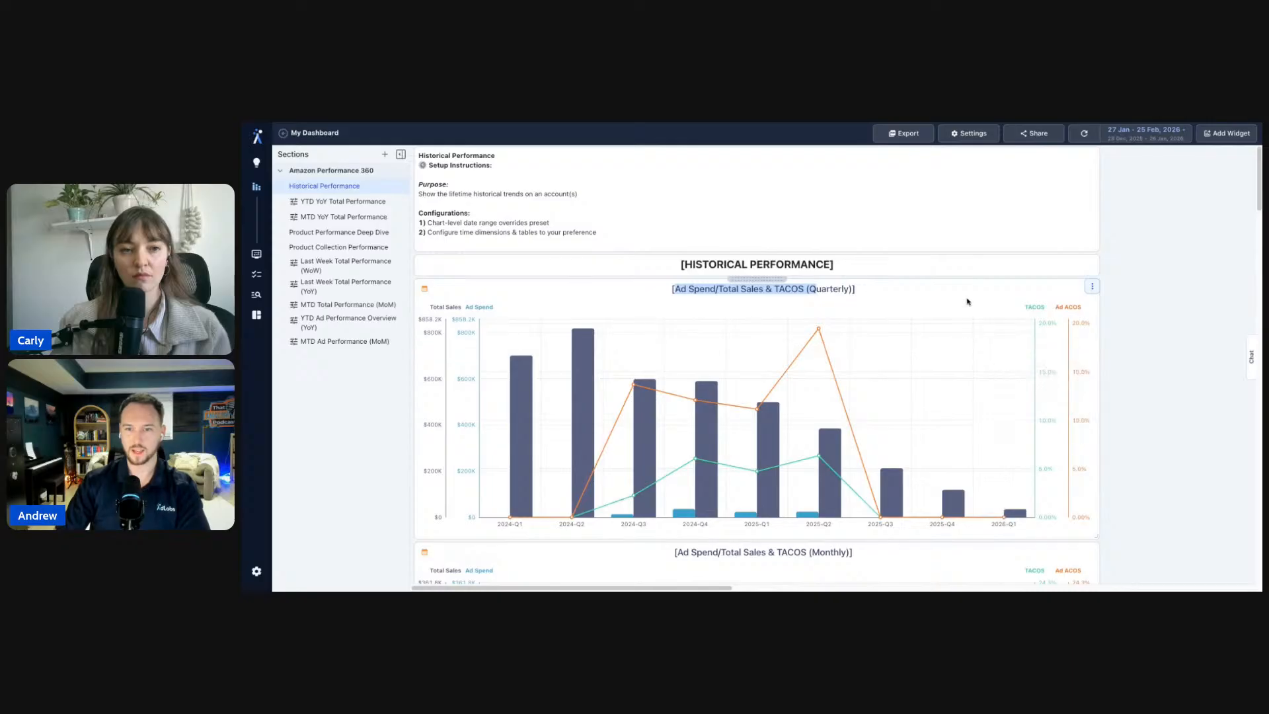
left_click(841, 300)
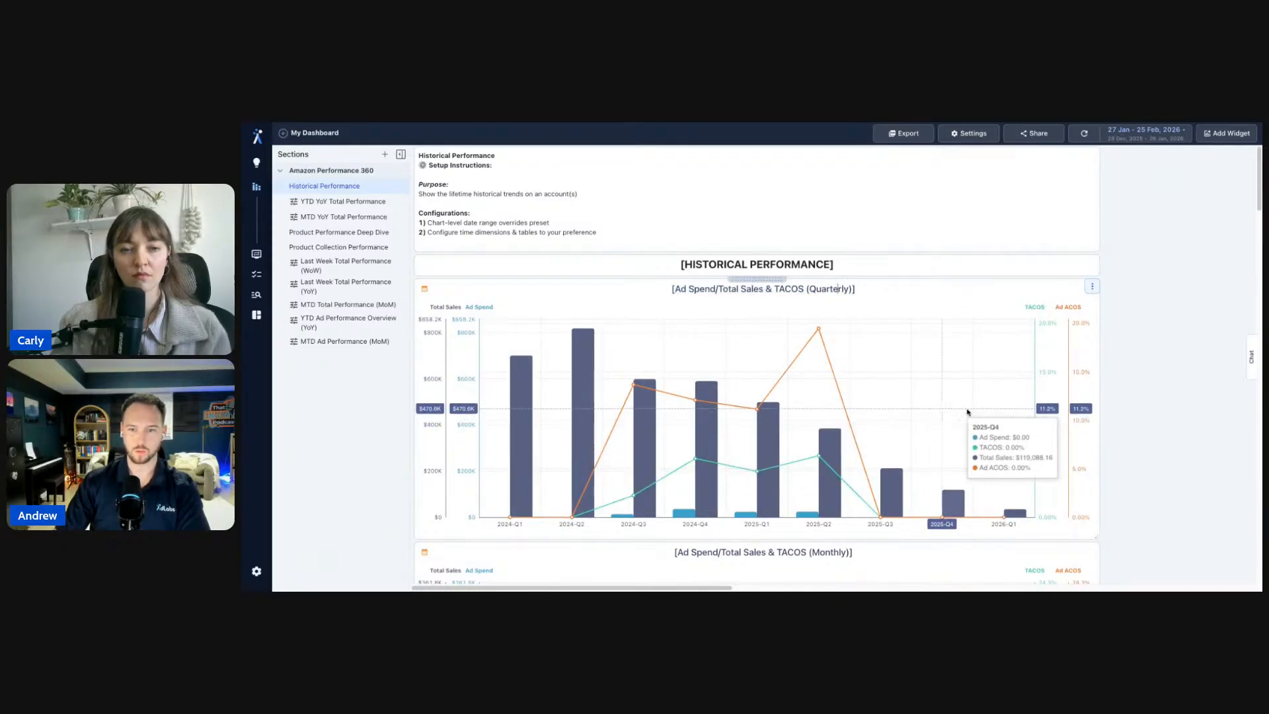
- Set the quarterly Ad Spend/Total Sales & TACOS chart's Show Data By to Month and apply
left_click(1091, 286)
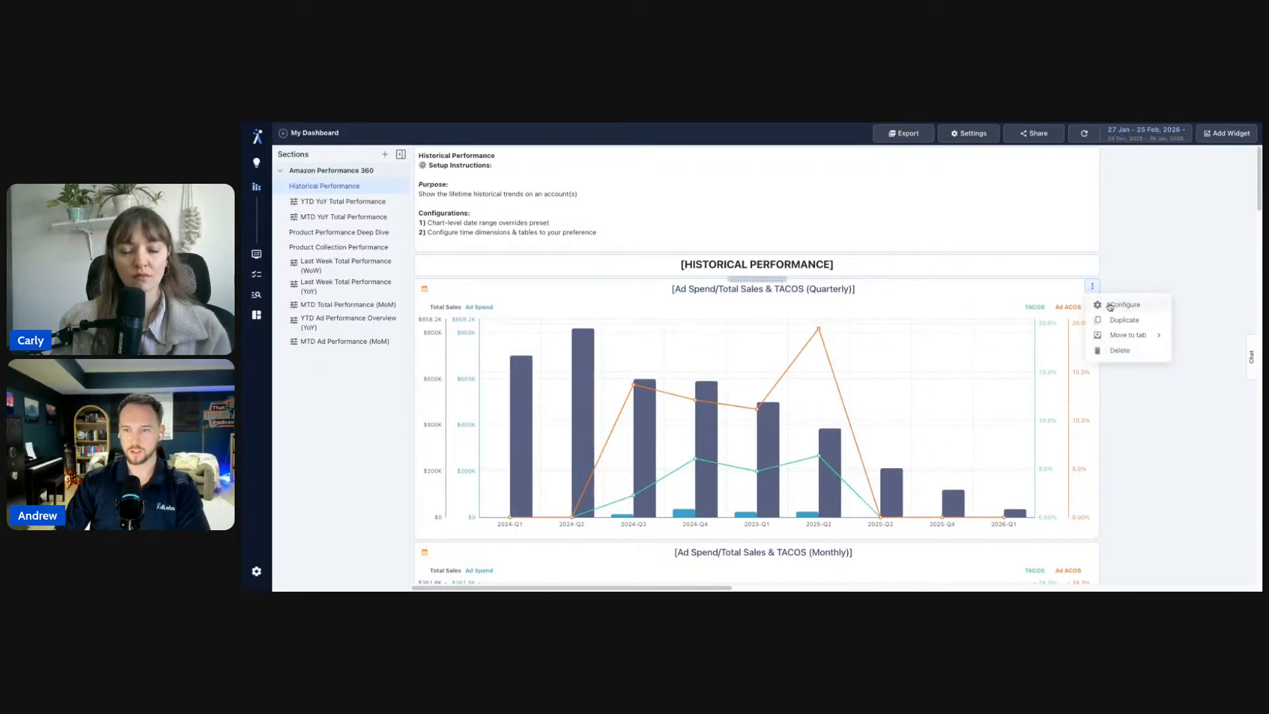
left_click(1107, 304)
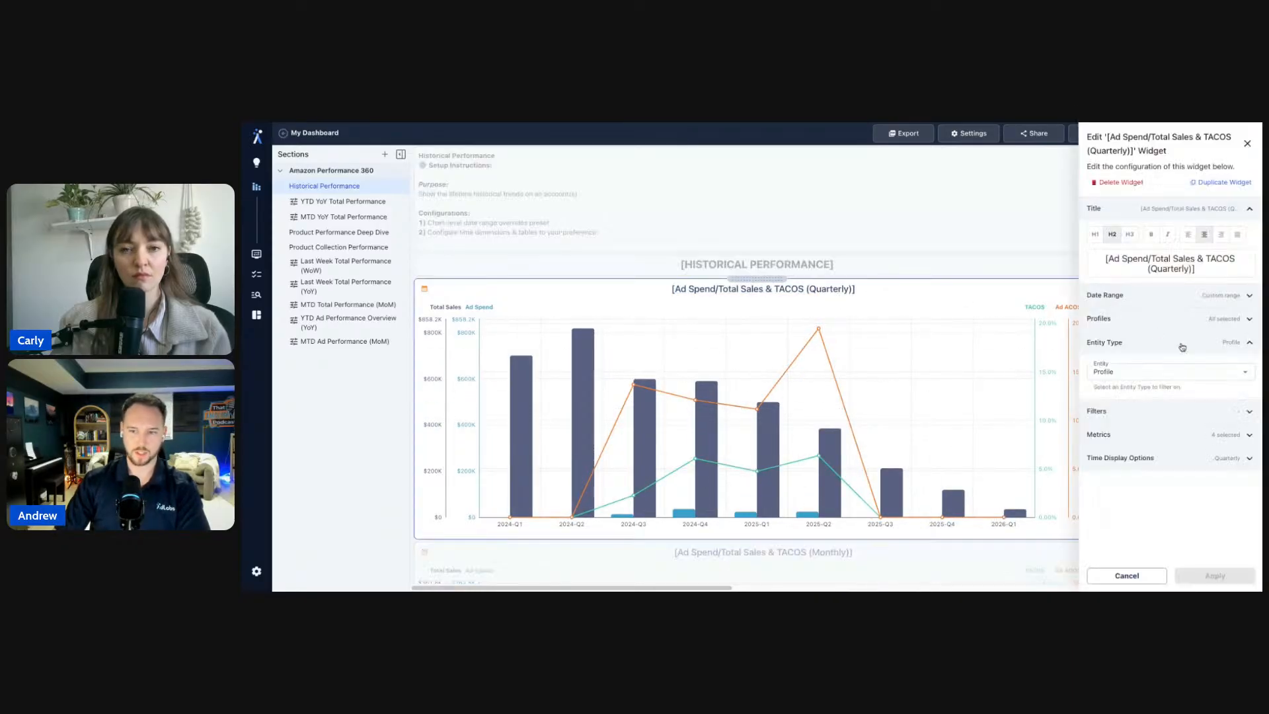
left_click(1161, 457)
left_click(1154, 489)
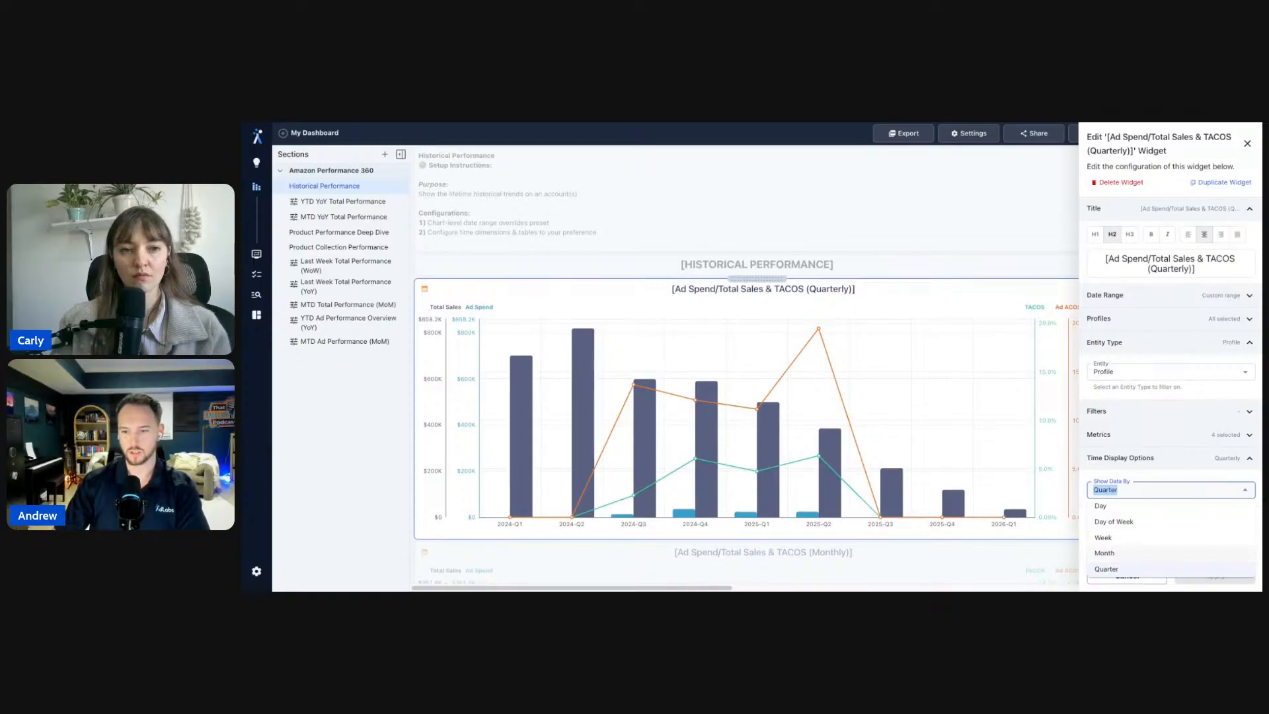
left_click(1149, 552)
left_click(1198, 574)
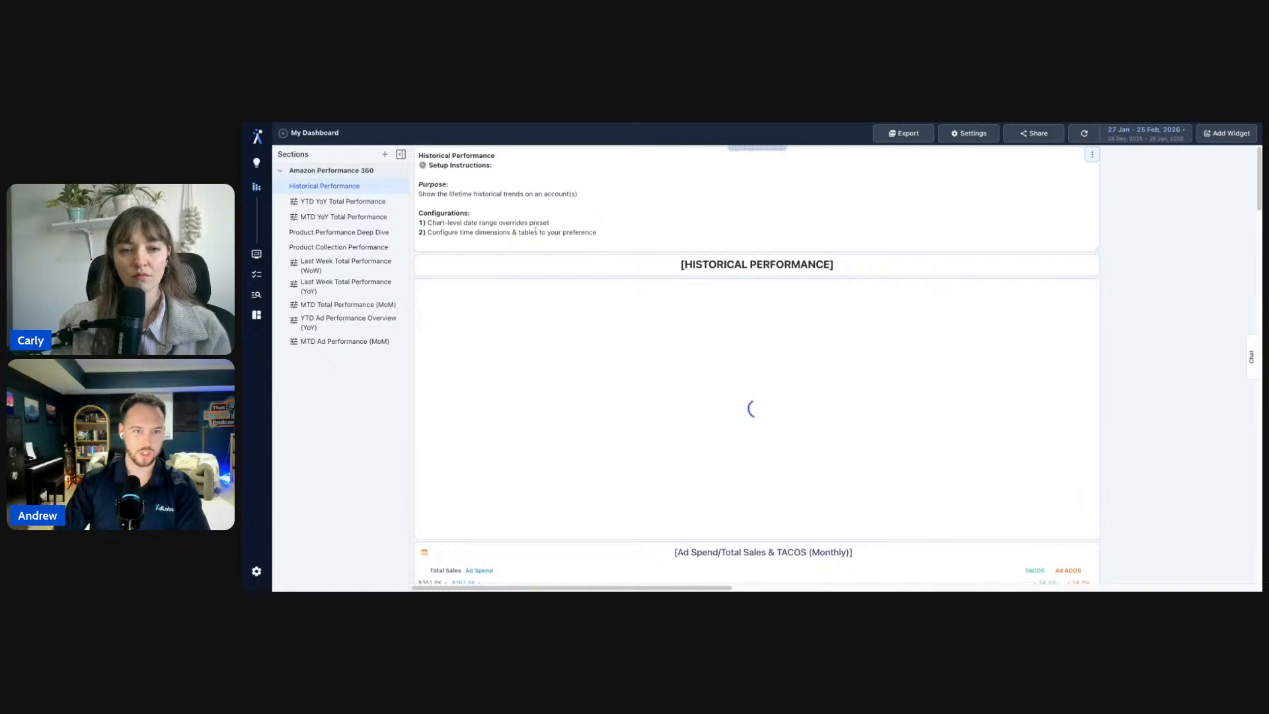
- Scroll down Historical Performance to the Historical Monthly Total Performance table
scroll(1161, 321, "down", 6)
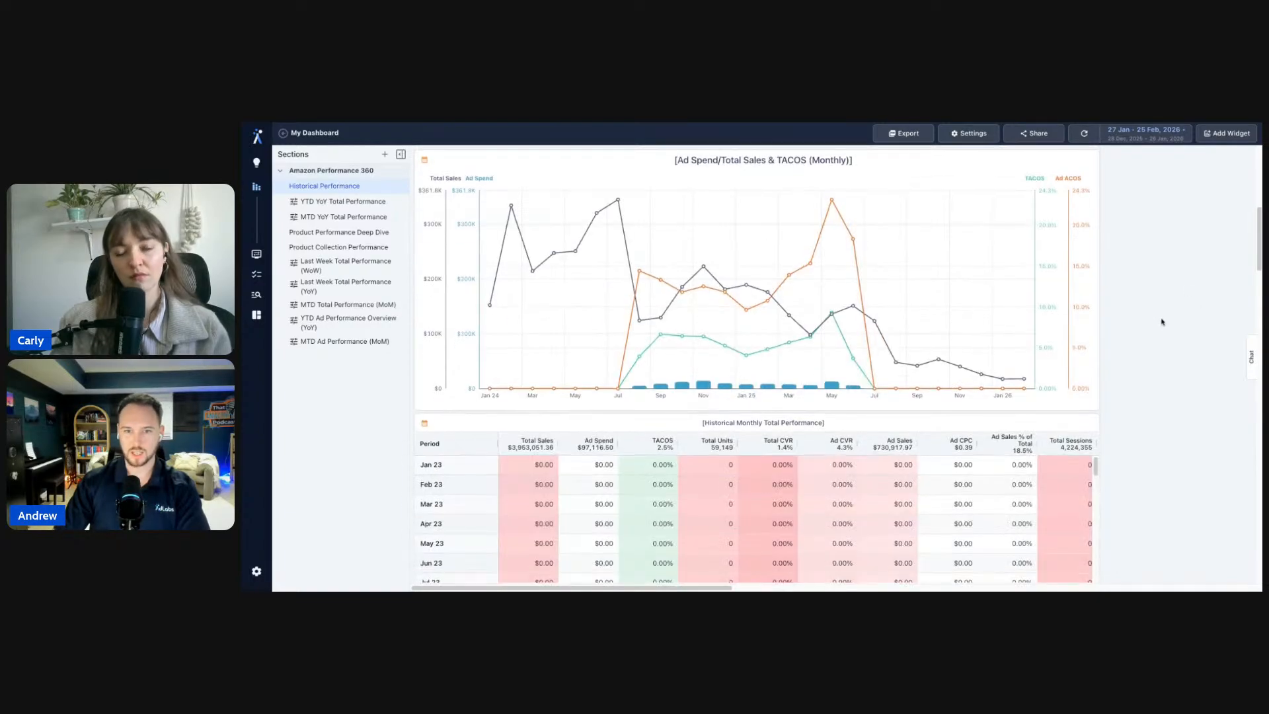
scroll(1162, 322, "up", 2)
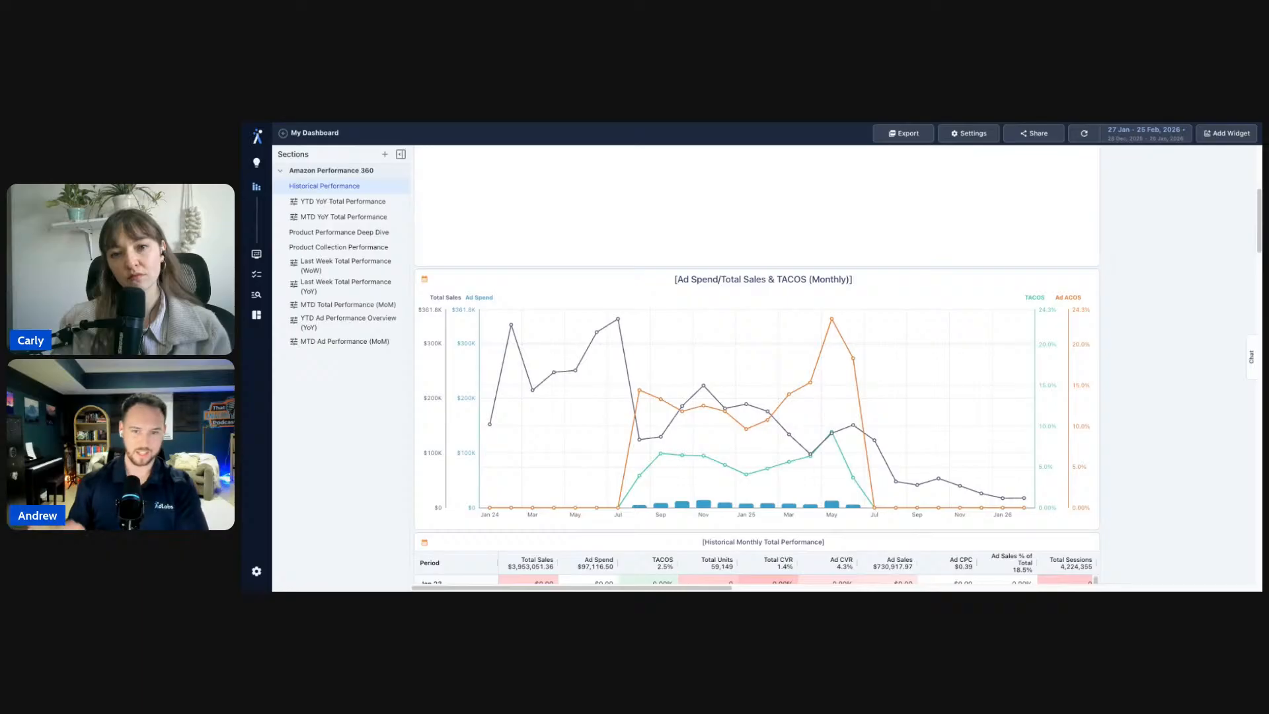
scroll(781, 462, "down", 3)
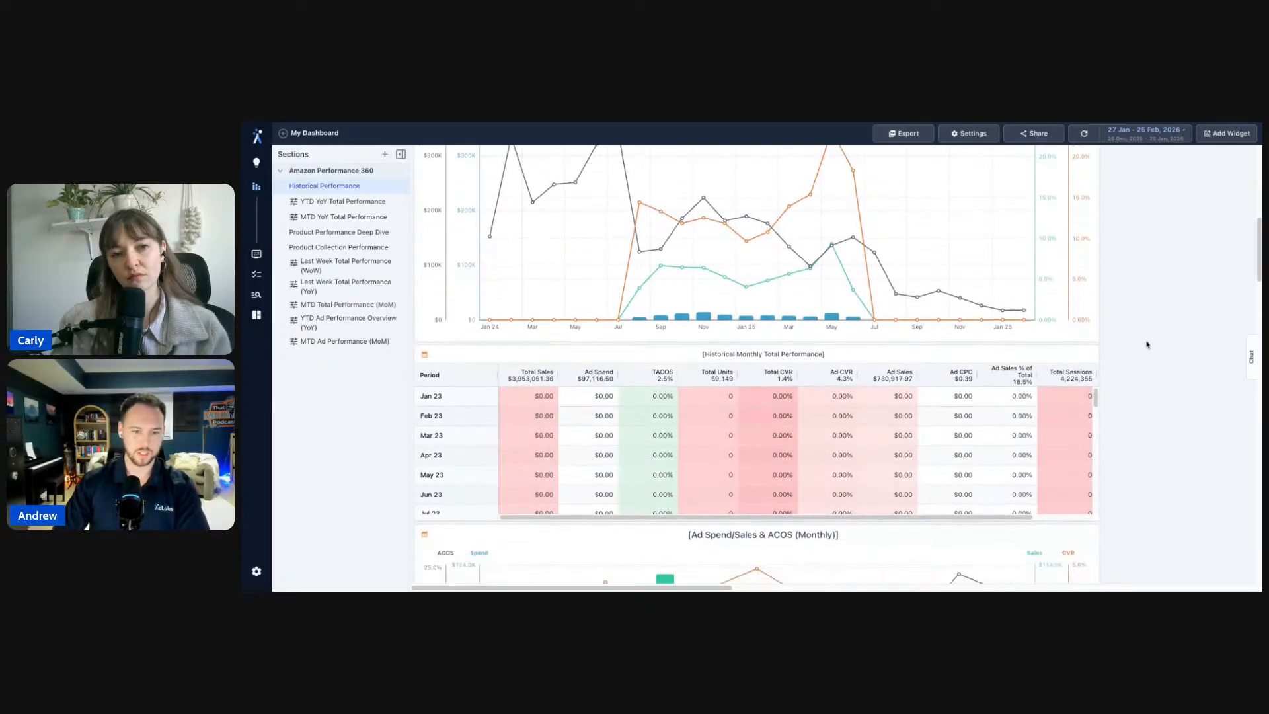
scroll(900, 445, "down", 10)
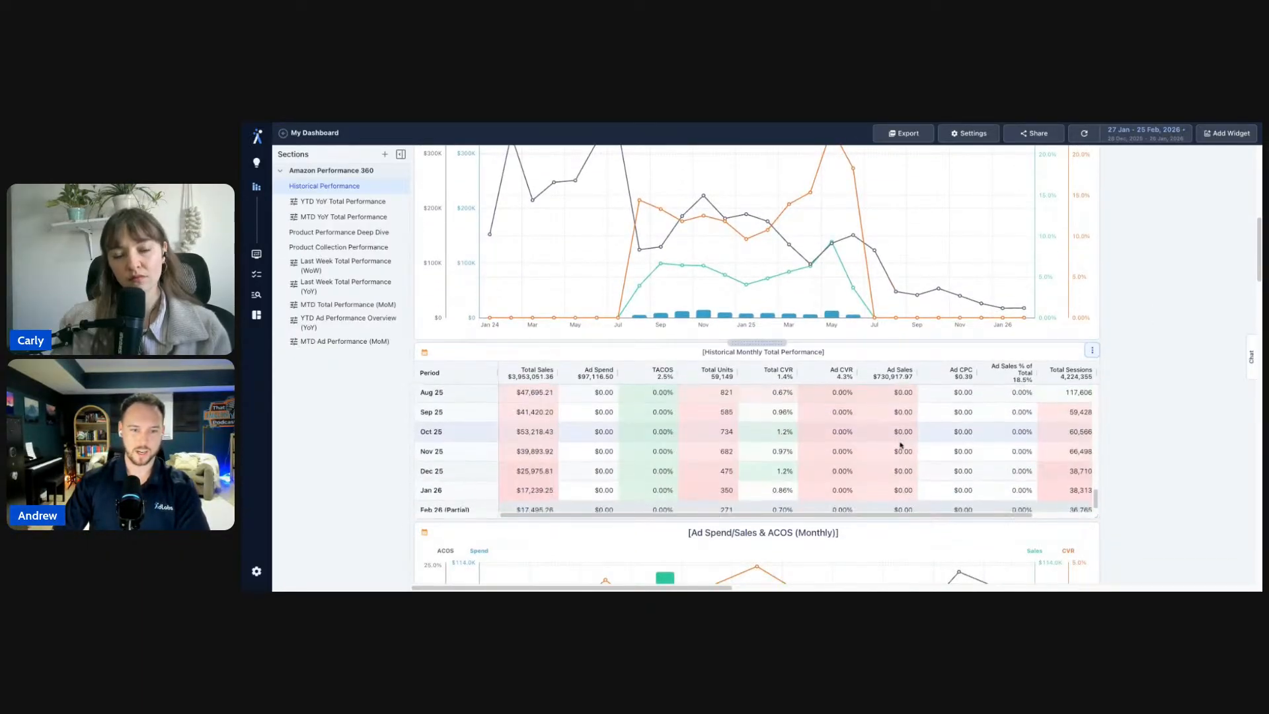
scroll(1183, 391, "down", 3)
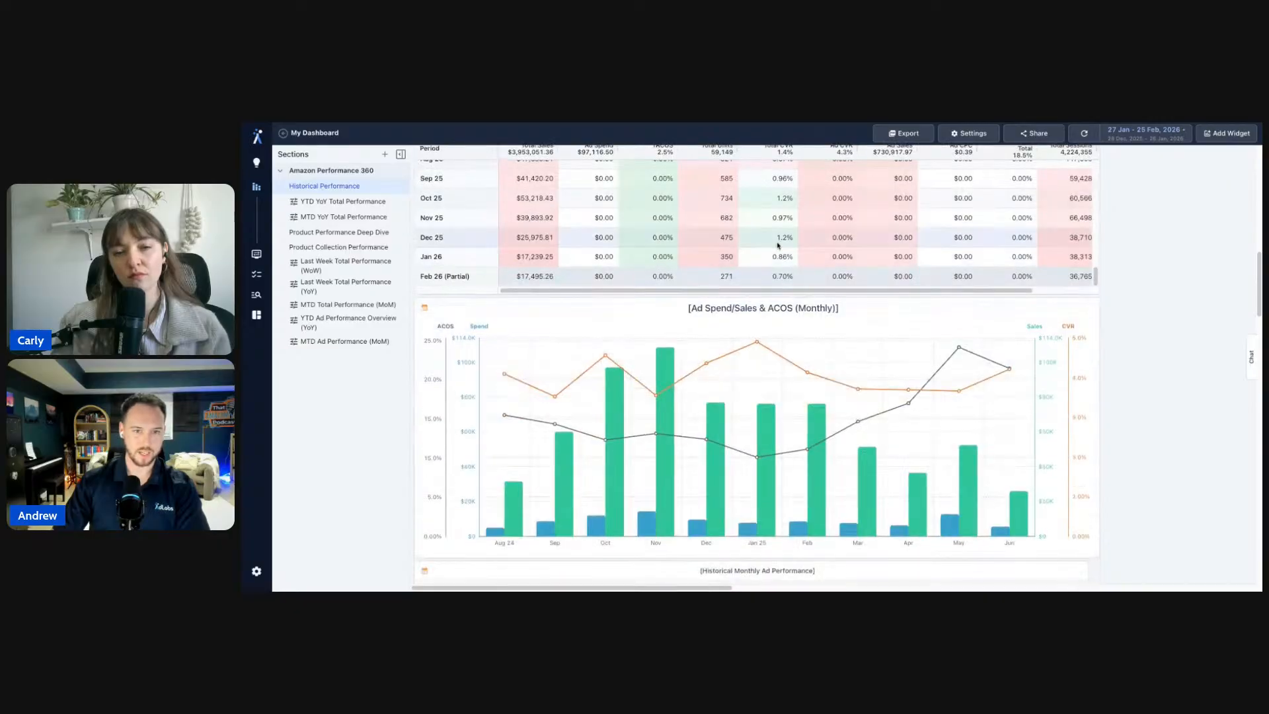
scroll(779, 247, "up", 2)
scroll(1199, 269, "up", 2)
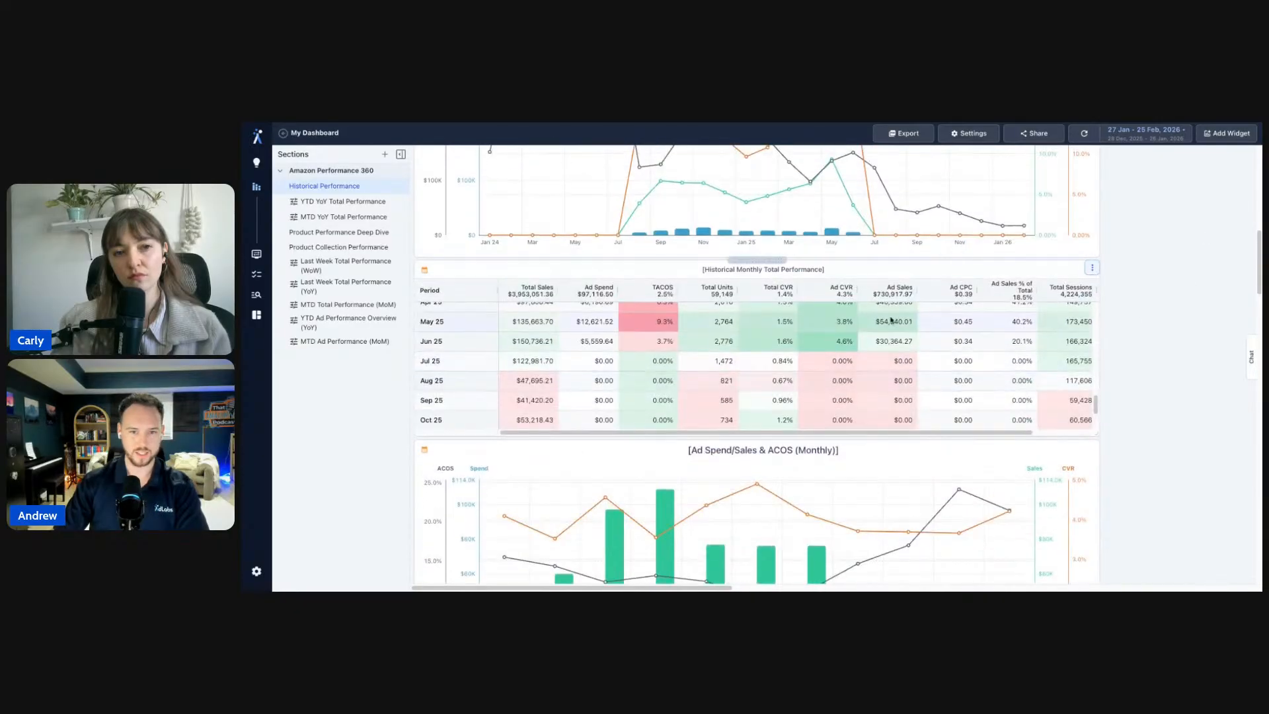
scroll(522, 368, "up", 10)
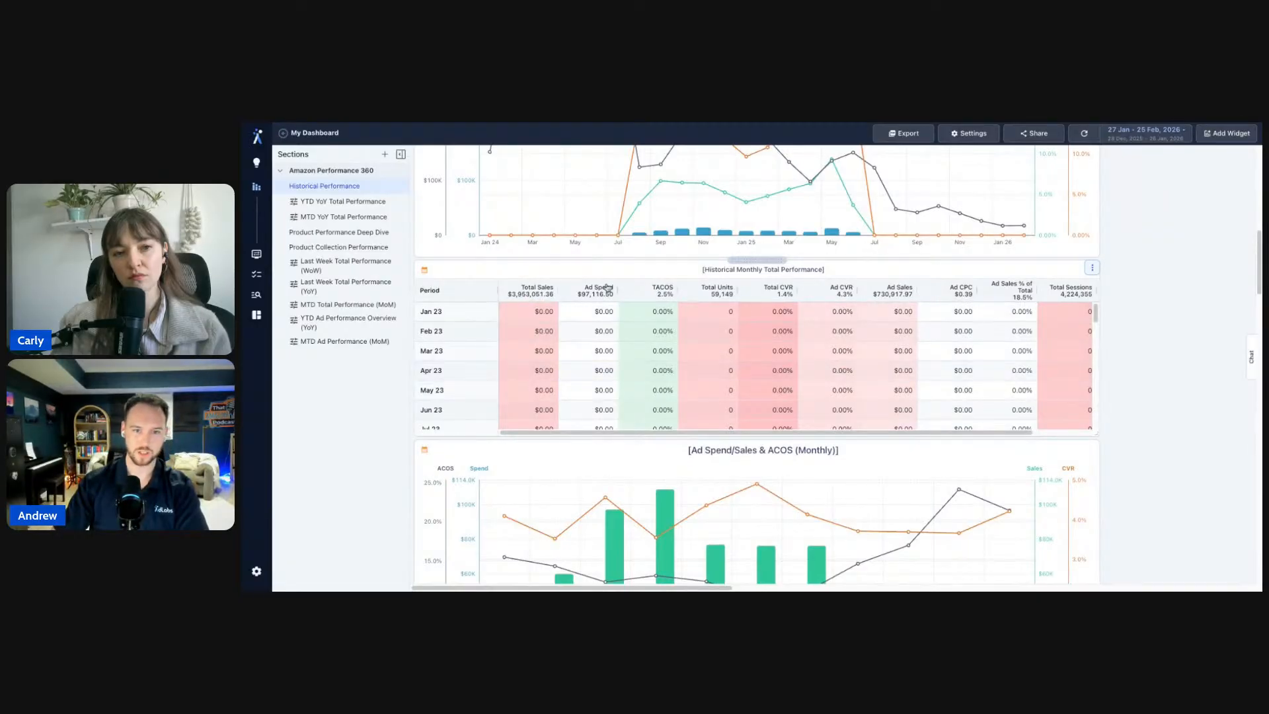
scroll(528, 379, "down", 7)
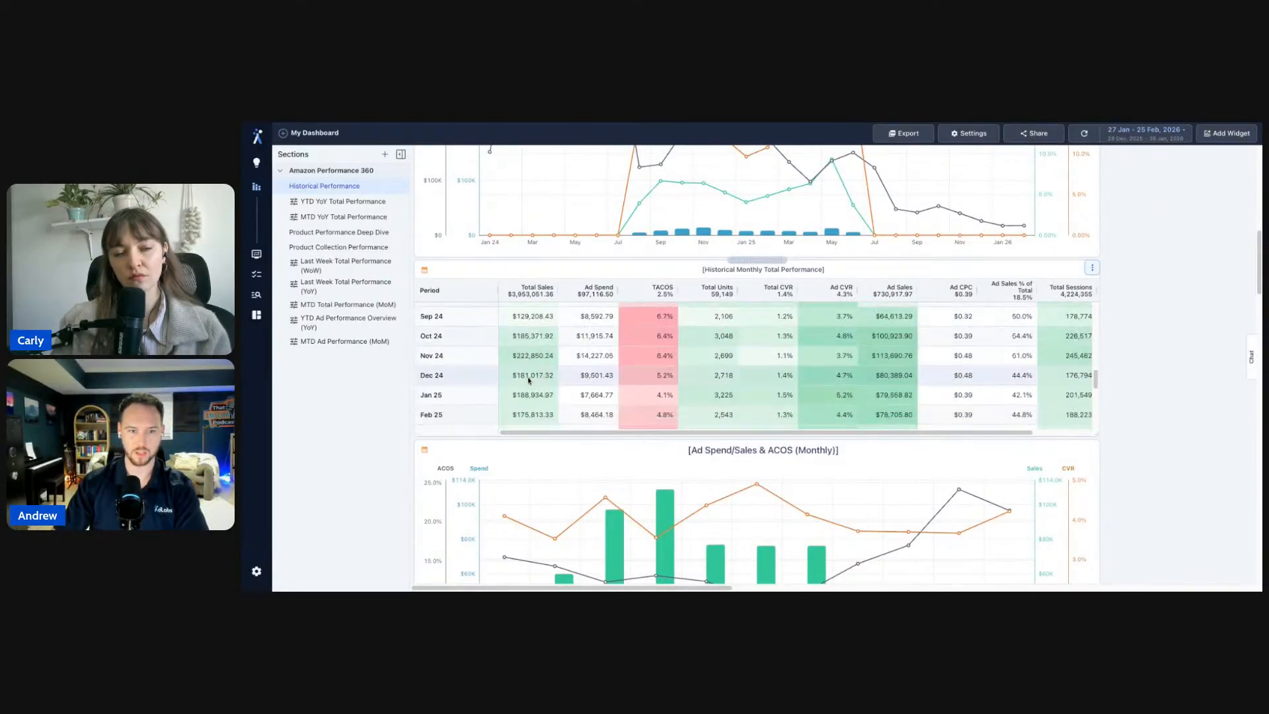
scroll(528, 380, "down", 1)
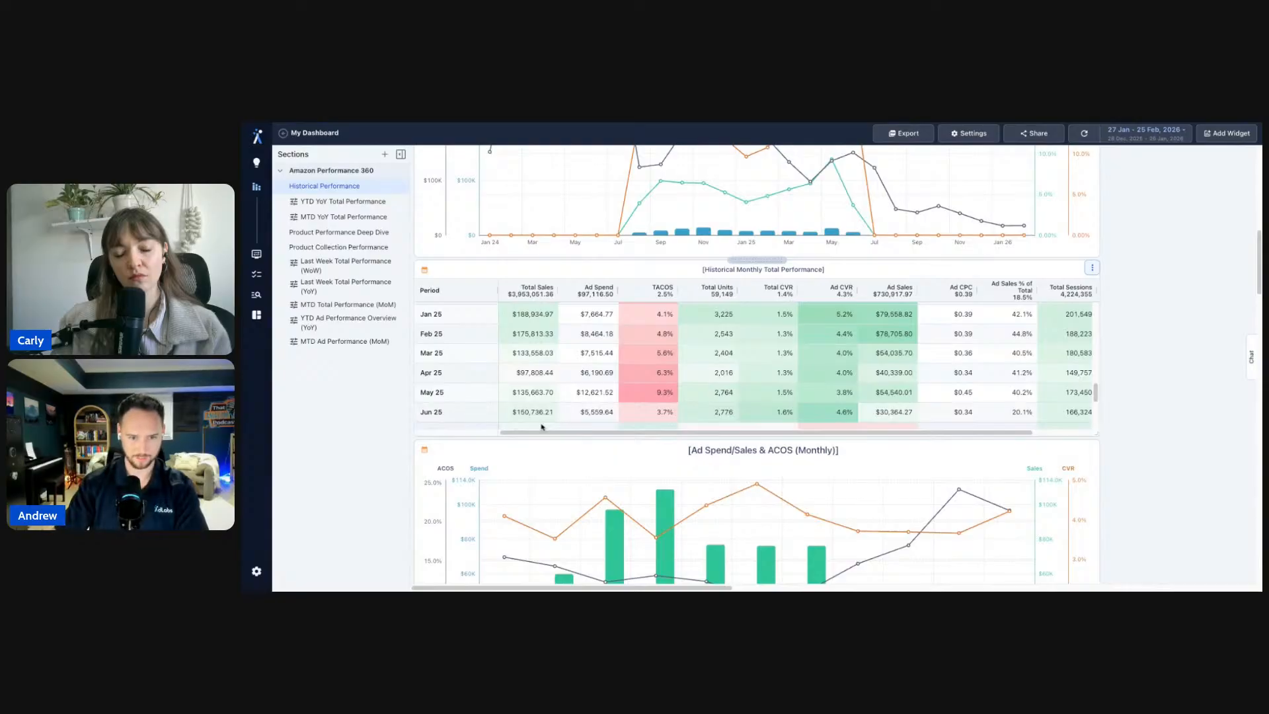
scroll(541, 409, "down", 2)
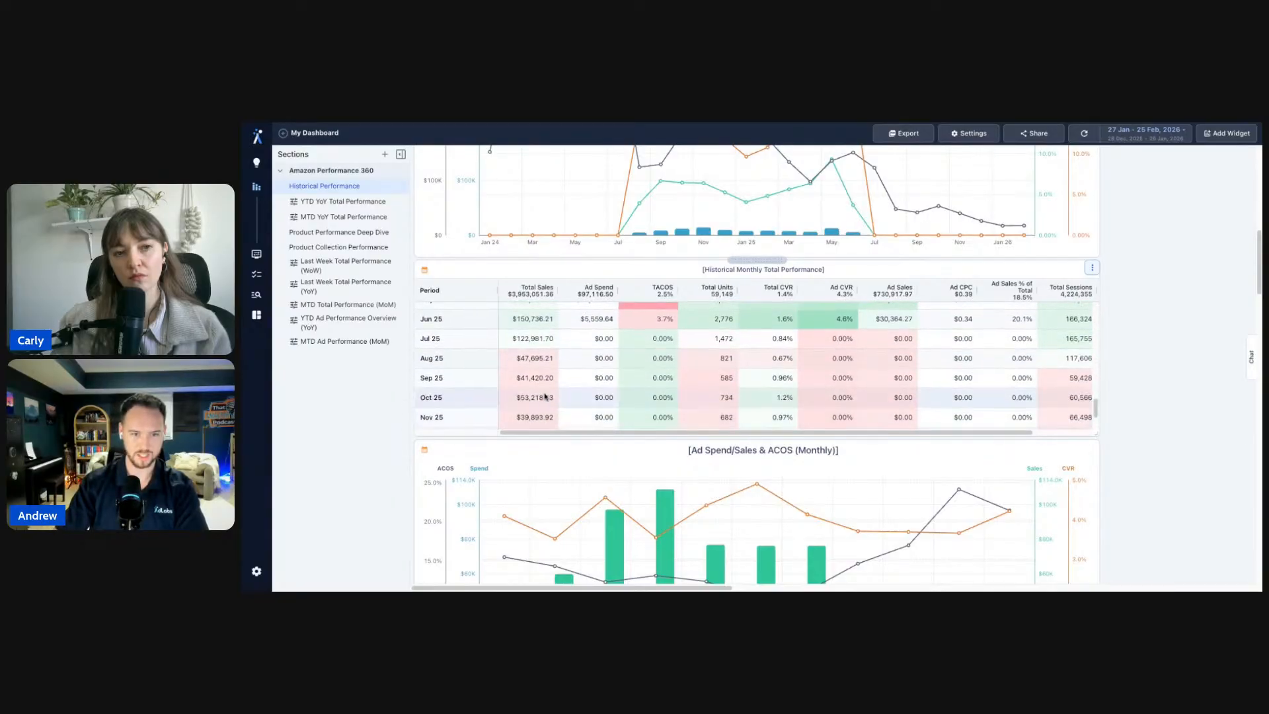
scroll(545, 396, "down", 1)
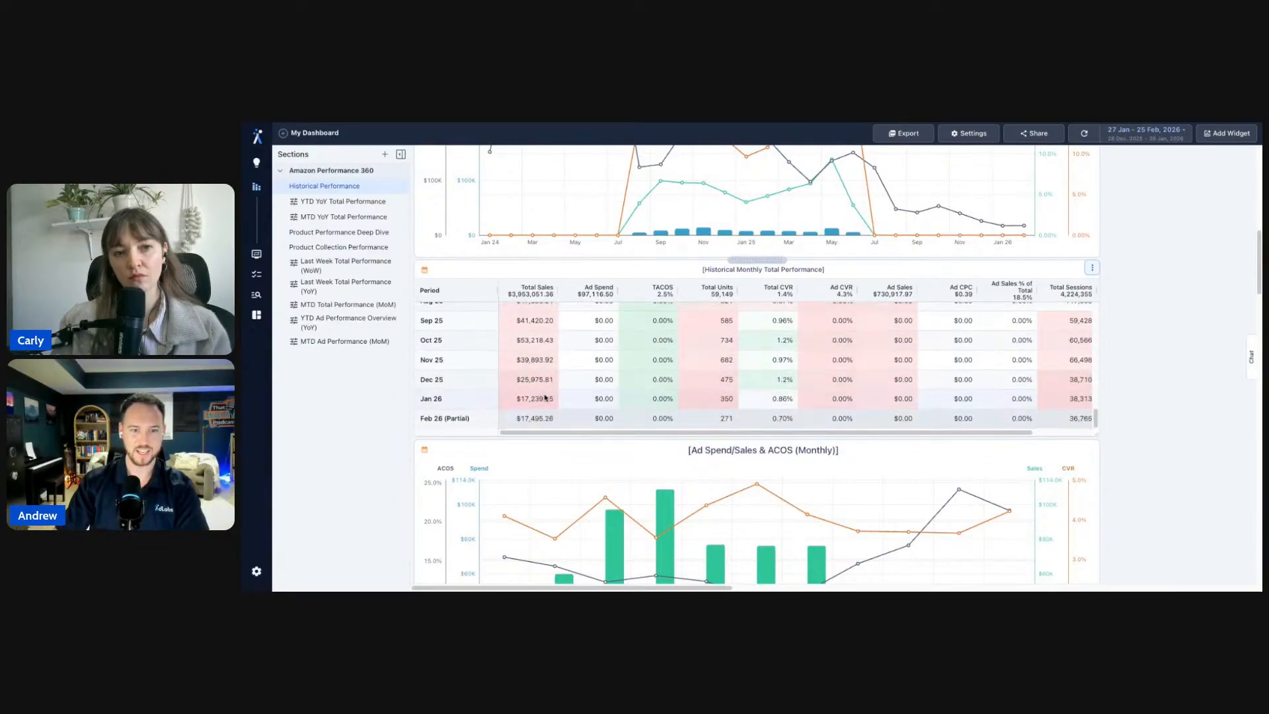
- Set the table's Arrangement to Dates as Columns and apply
left_click(1091, 268)
left_click(1118, 288)
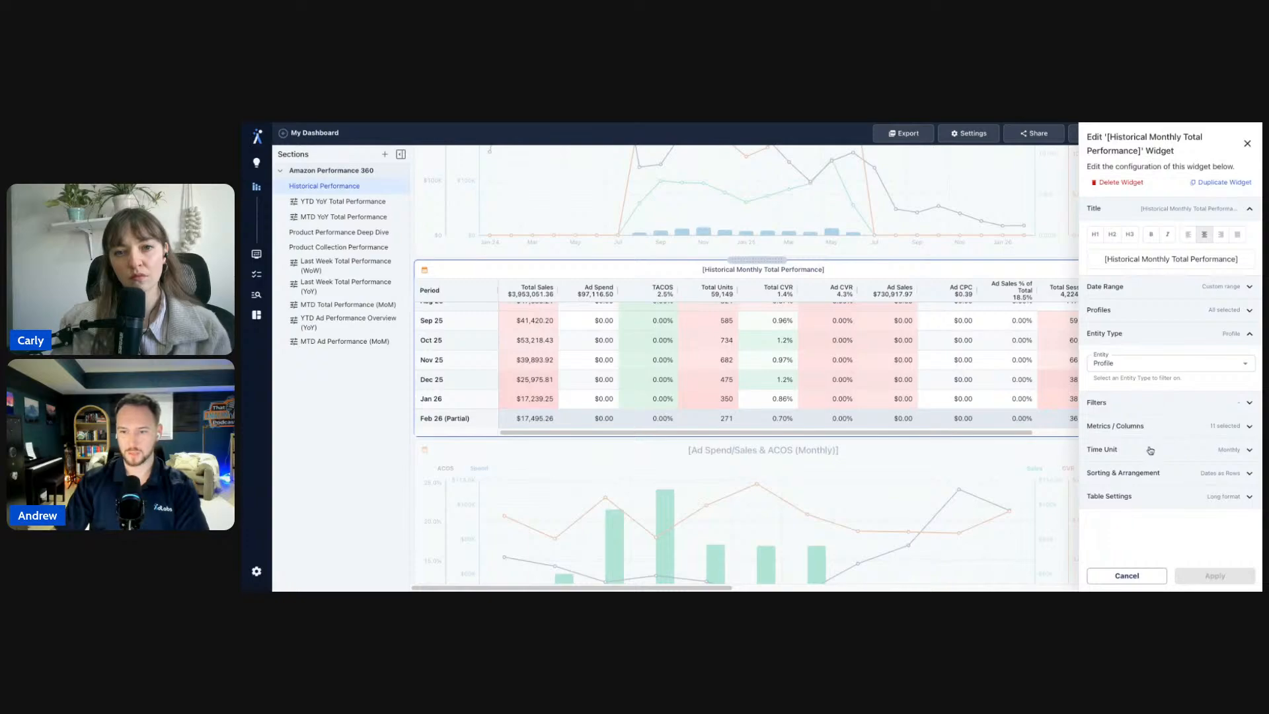
left_click(1142, 473)
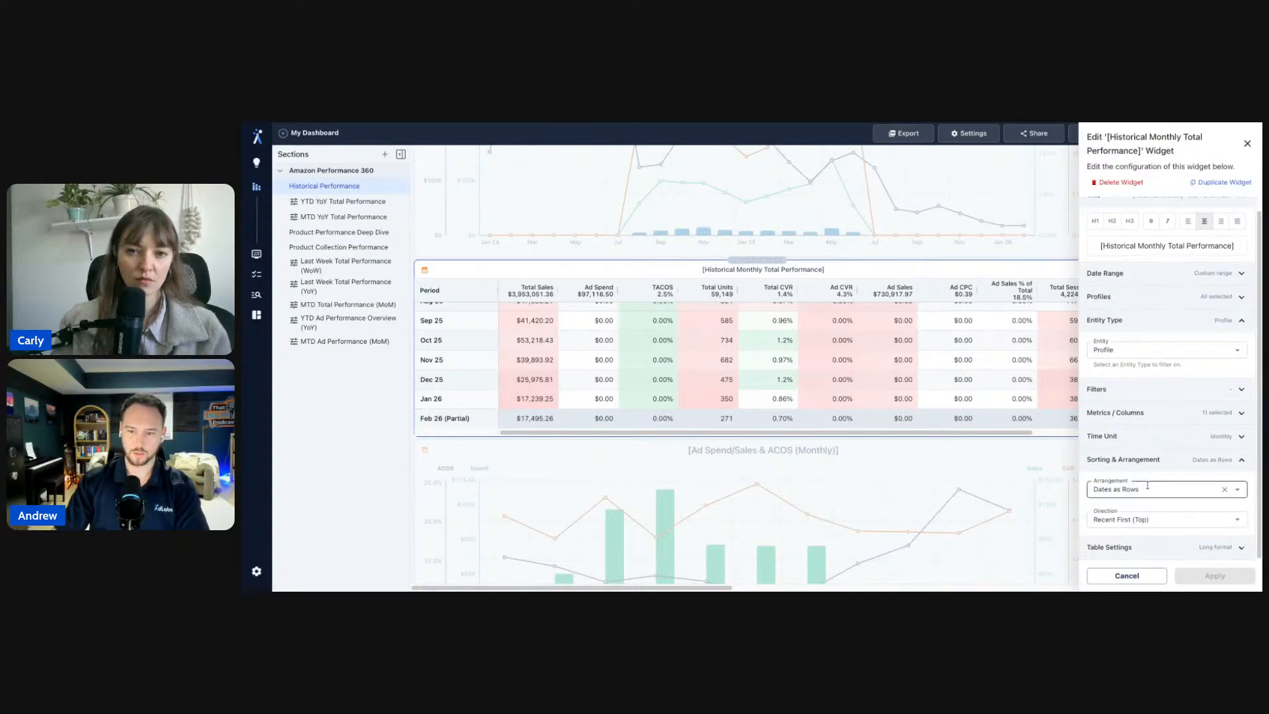
left_click(1147, 488)
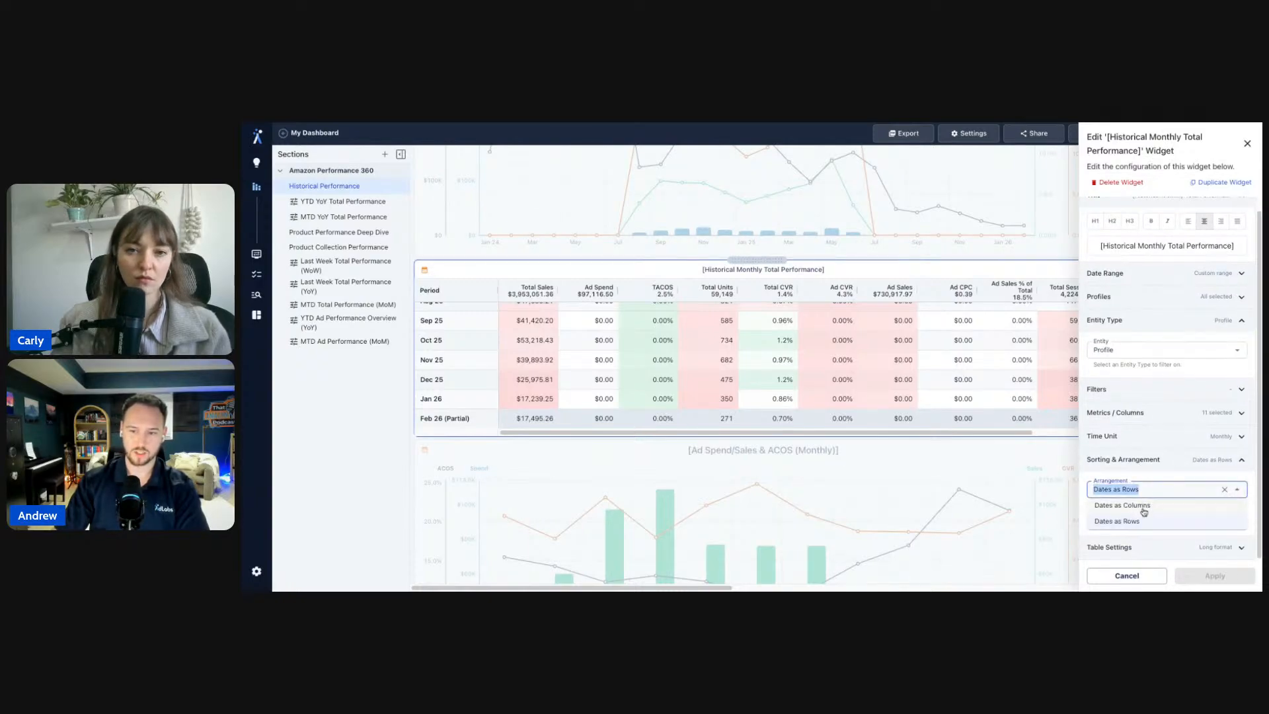
left_click(1142, 508)
left_click(1214, 575)
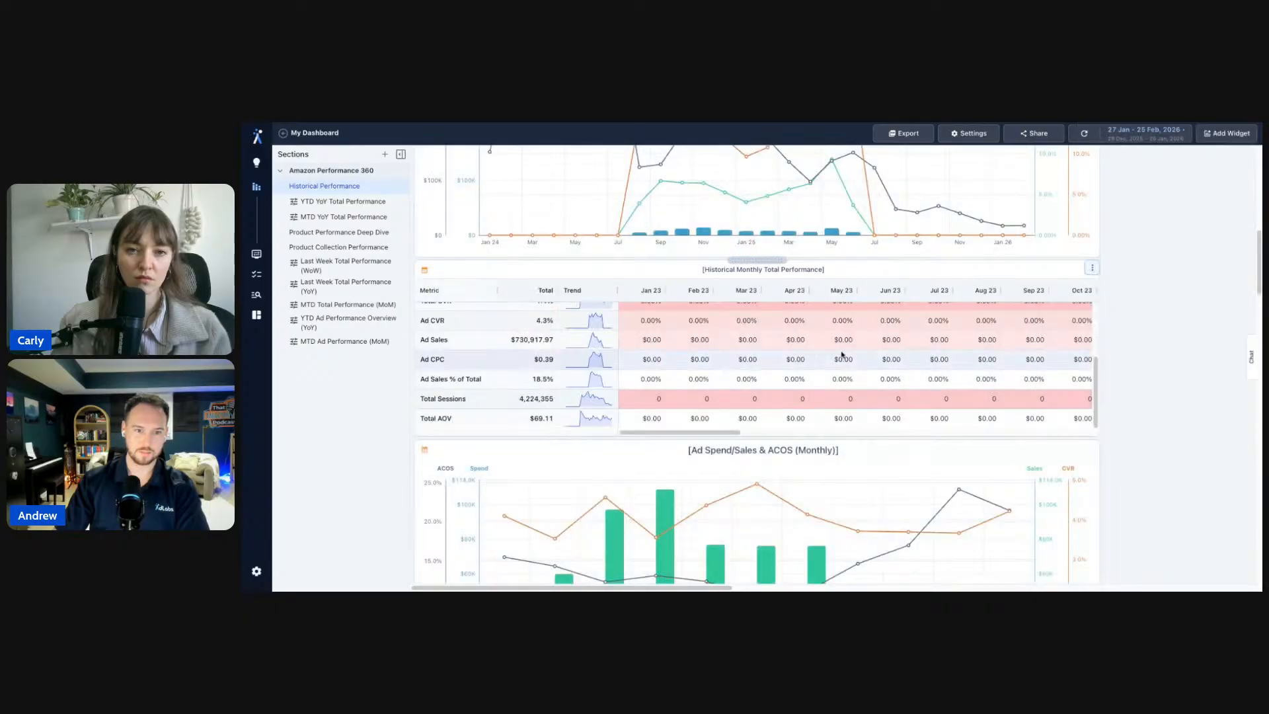
scroll(707, 362, "up", 3)
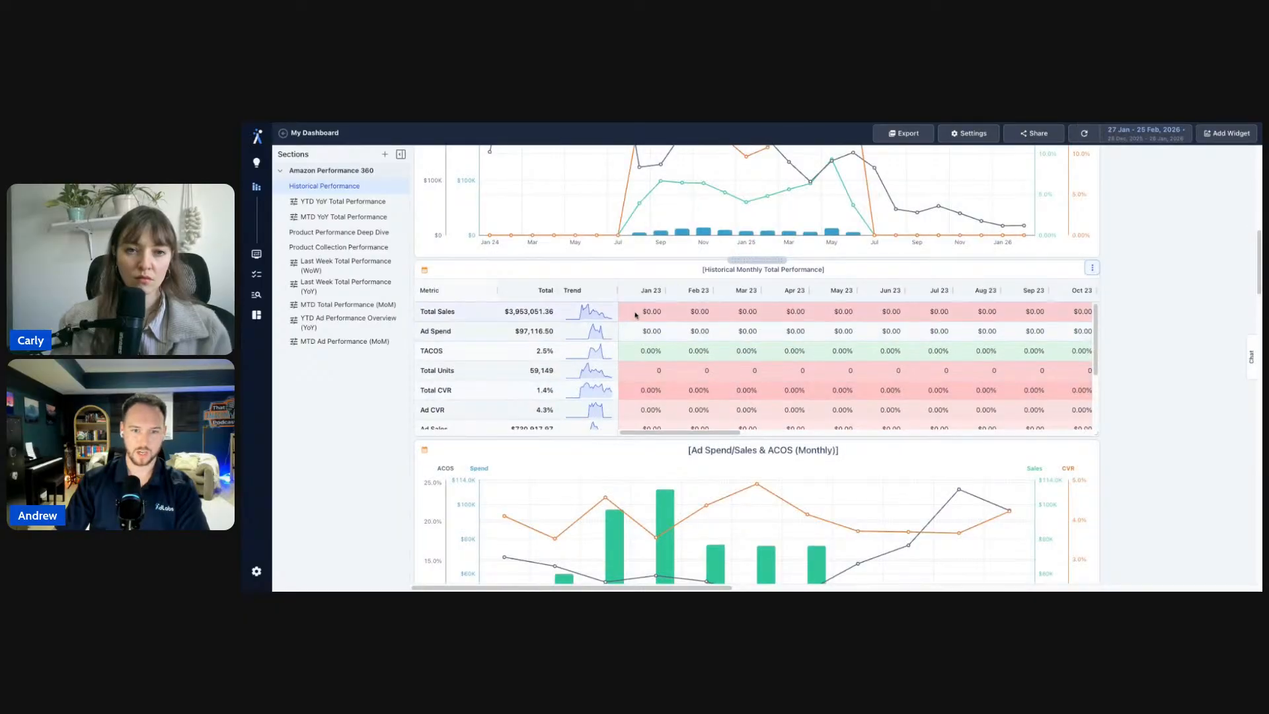
left_click_drag(651, 312, 890, 315)
scroll(890, 314, "right", 10)
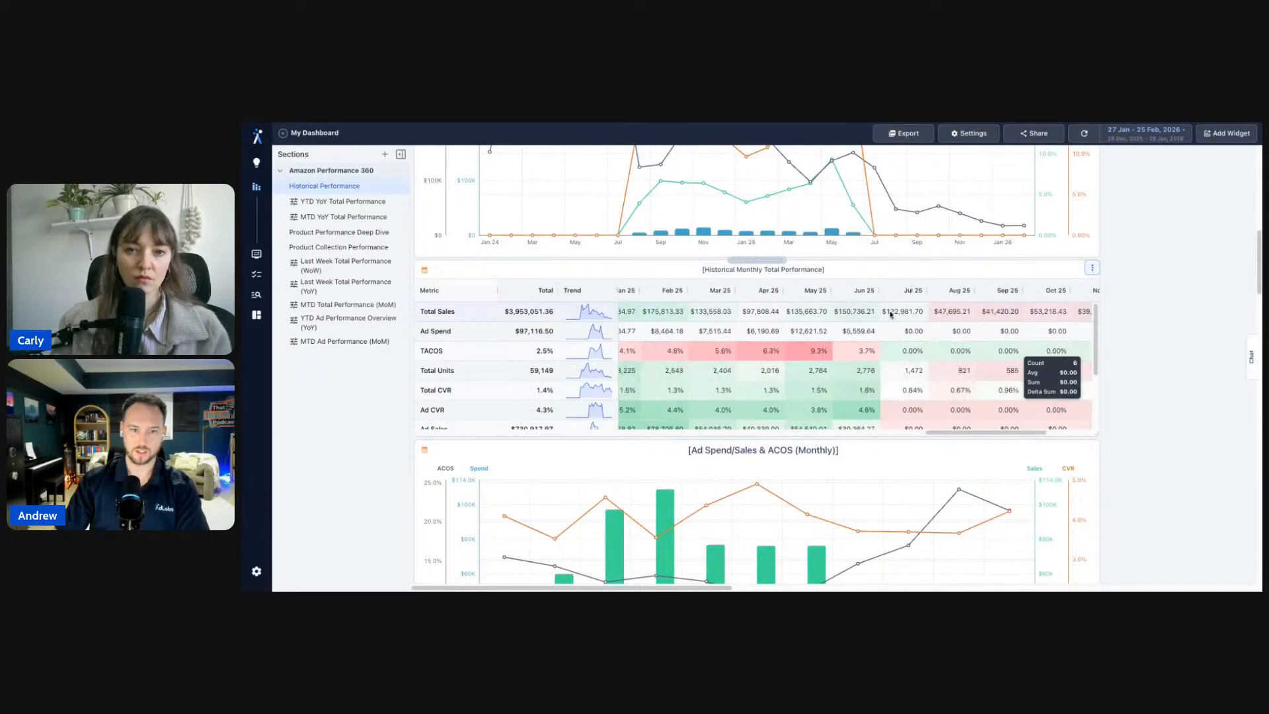
scroll(1122, 302, "down", 5)
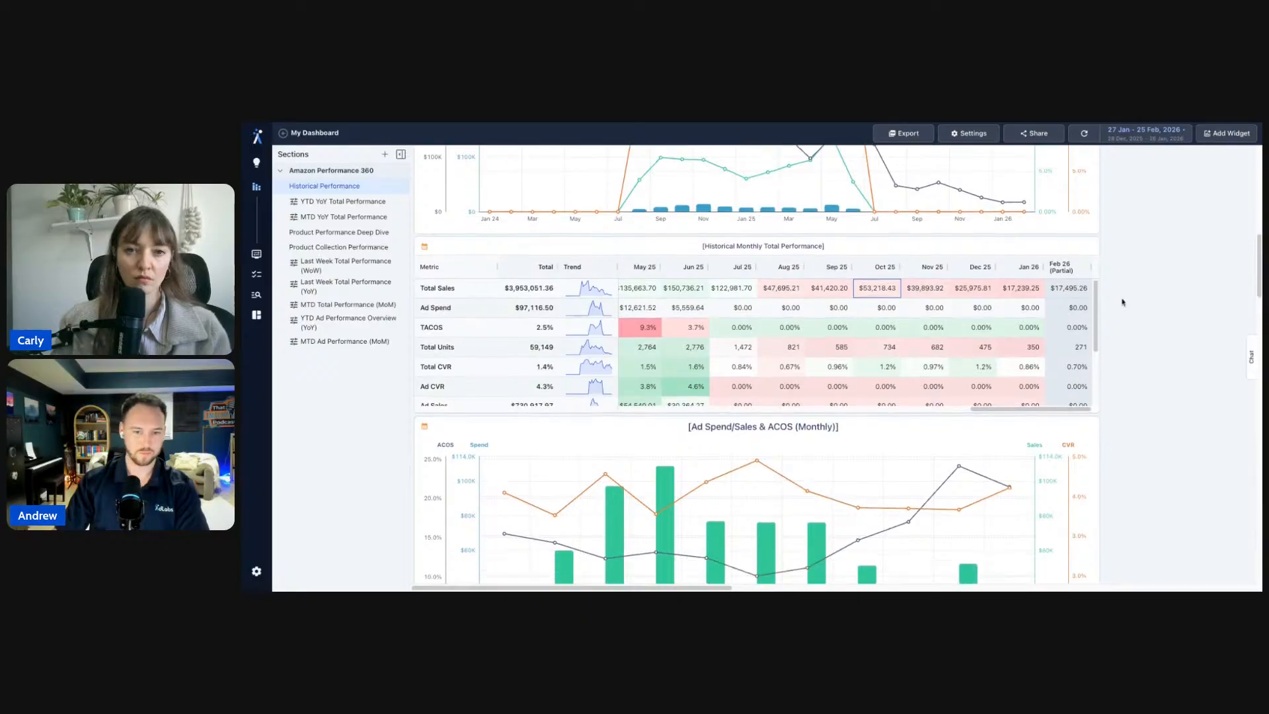
scroll(1121, 302, "down", 3)
scroll(925, 278, "up", 10)
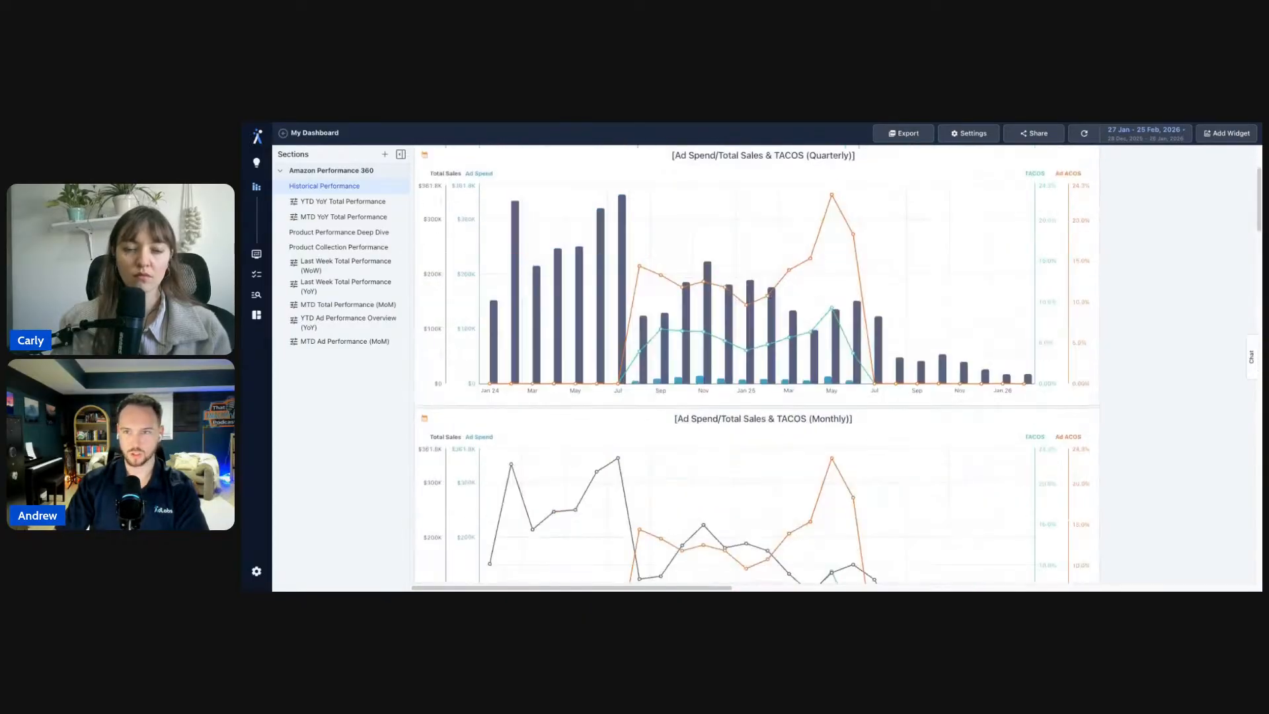
- Open the YTD YoY Total Performance tab with its YTD vs. LY cards and YoY sales chart
left_click(369, 201)
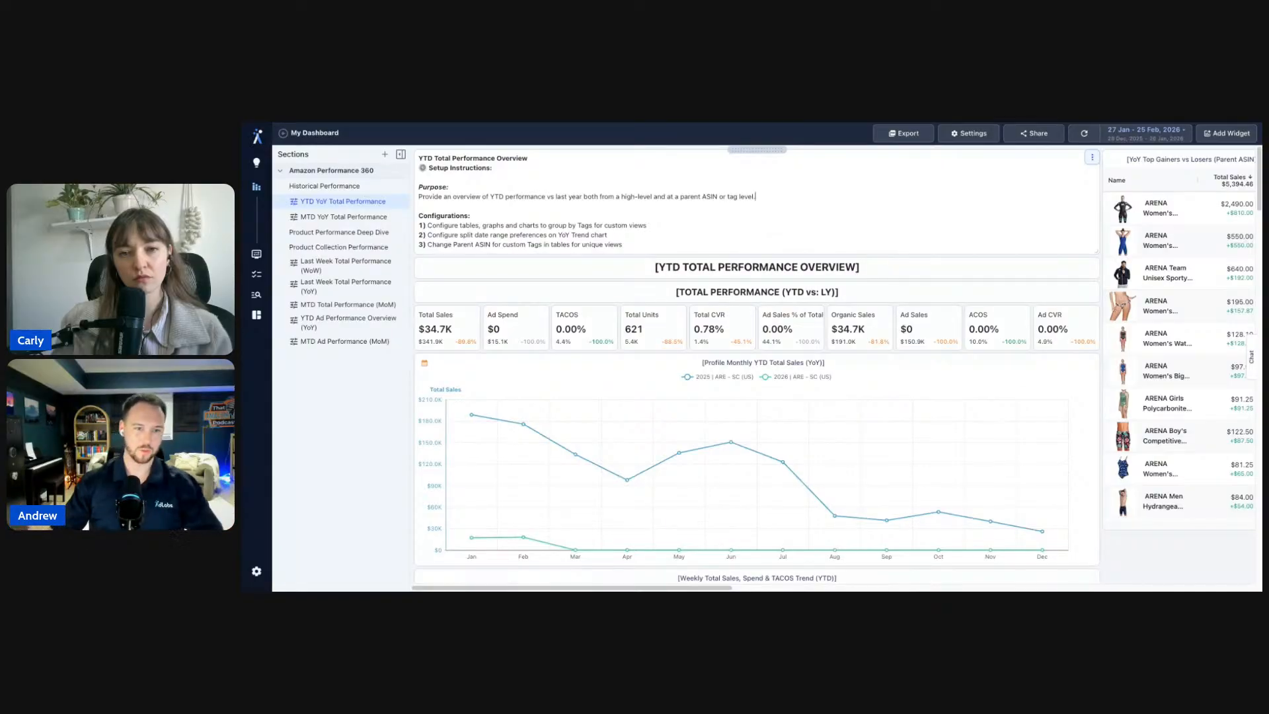
scroll(576, 288, "down", 3)
scroll(576, 288, "up", 2)
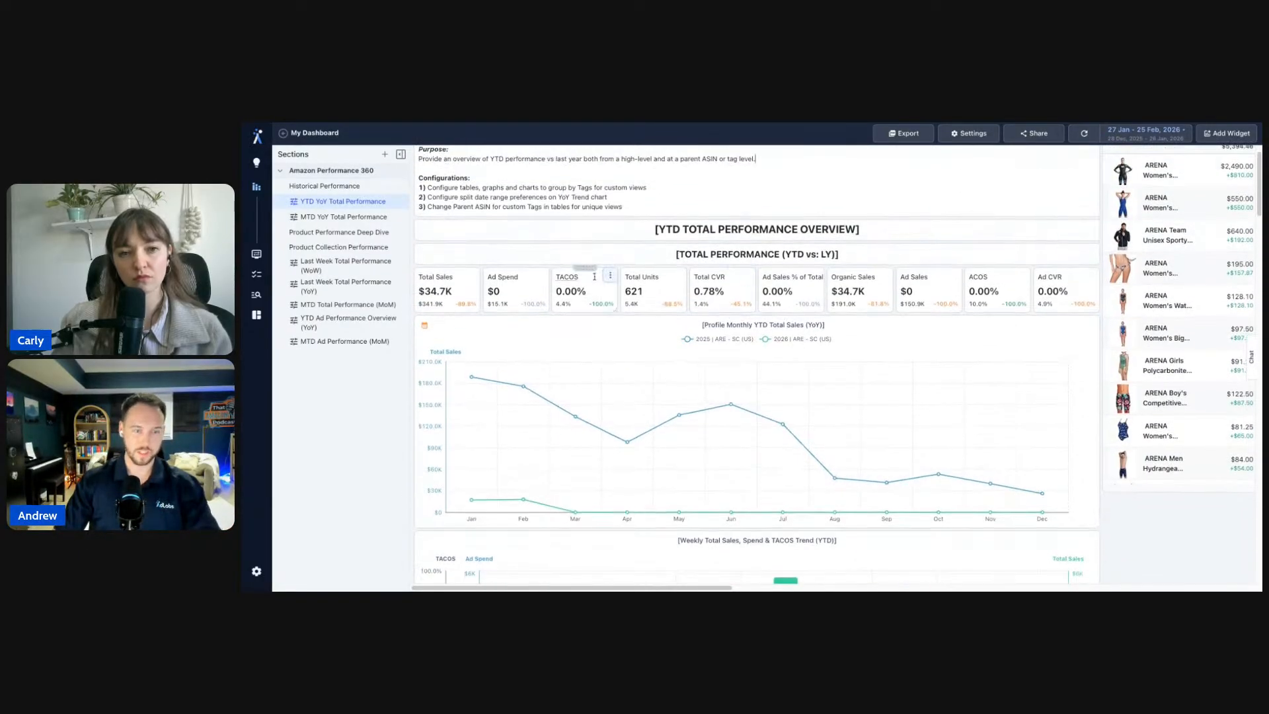
left_click(403, 202)
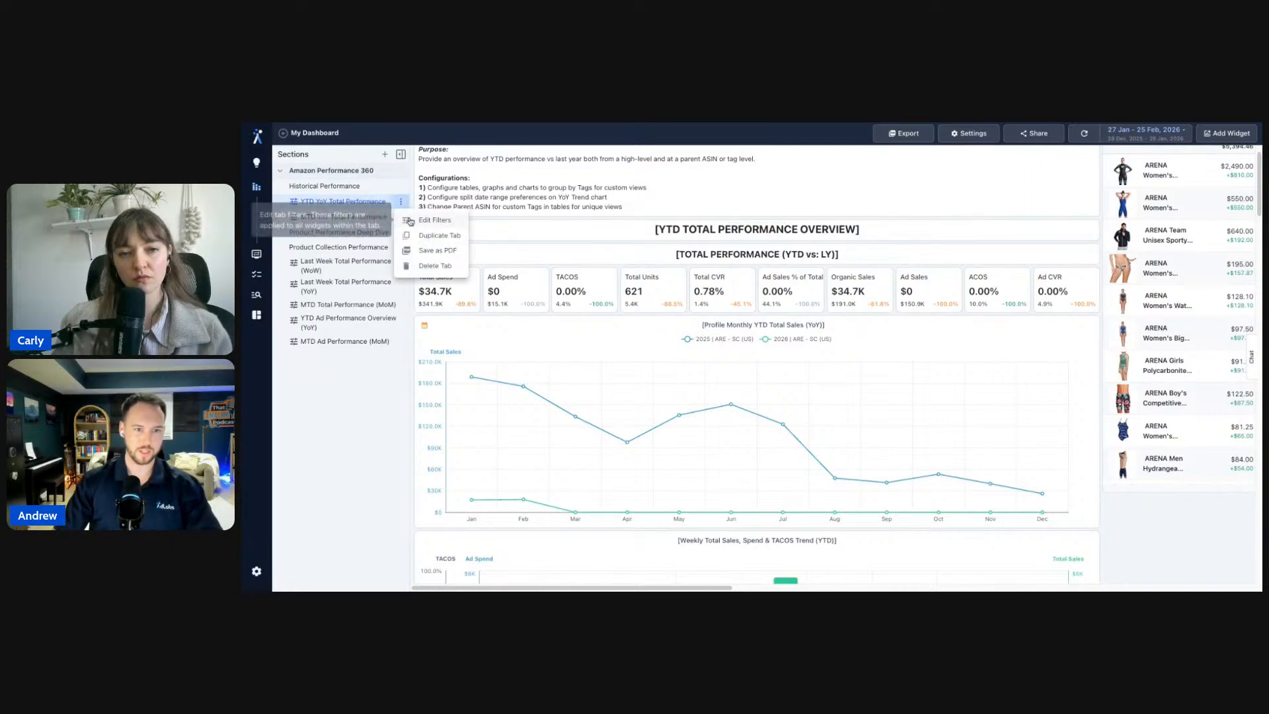
left_click(349, 474)
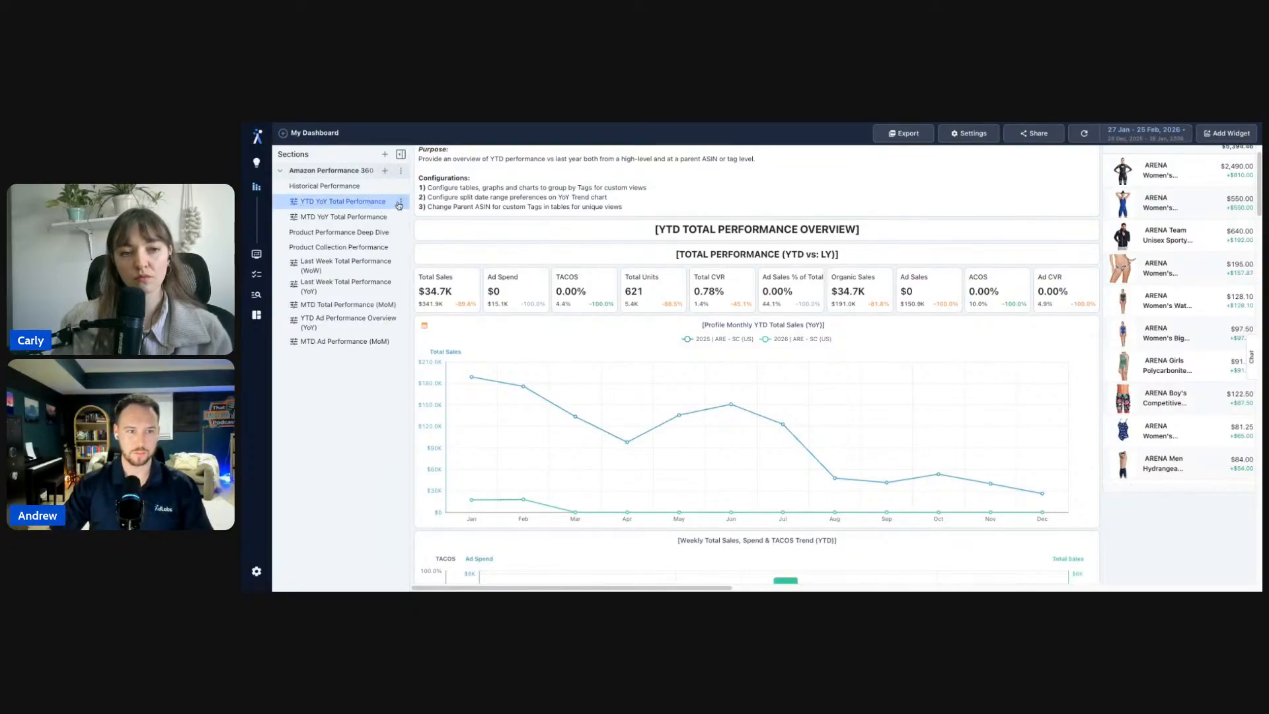
left_click(400, 201)
left_click(405, 223)
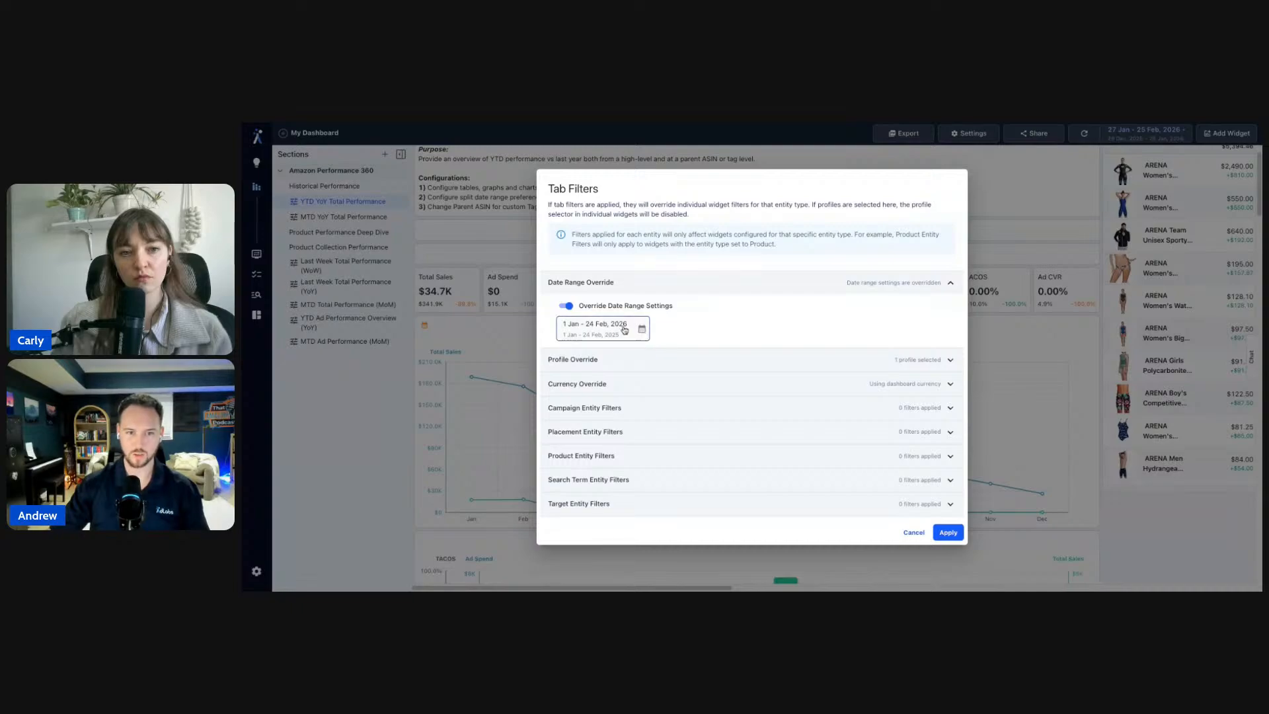
left_click(625, 323)
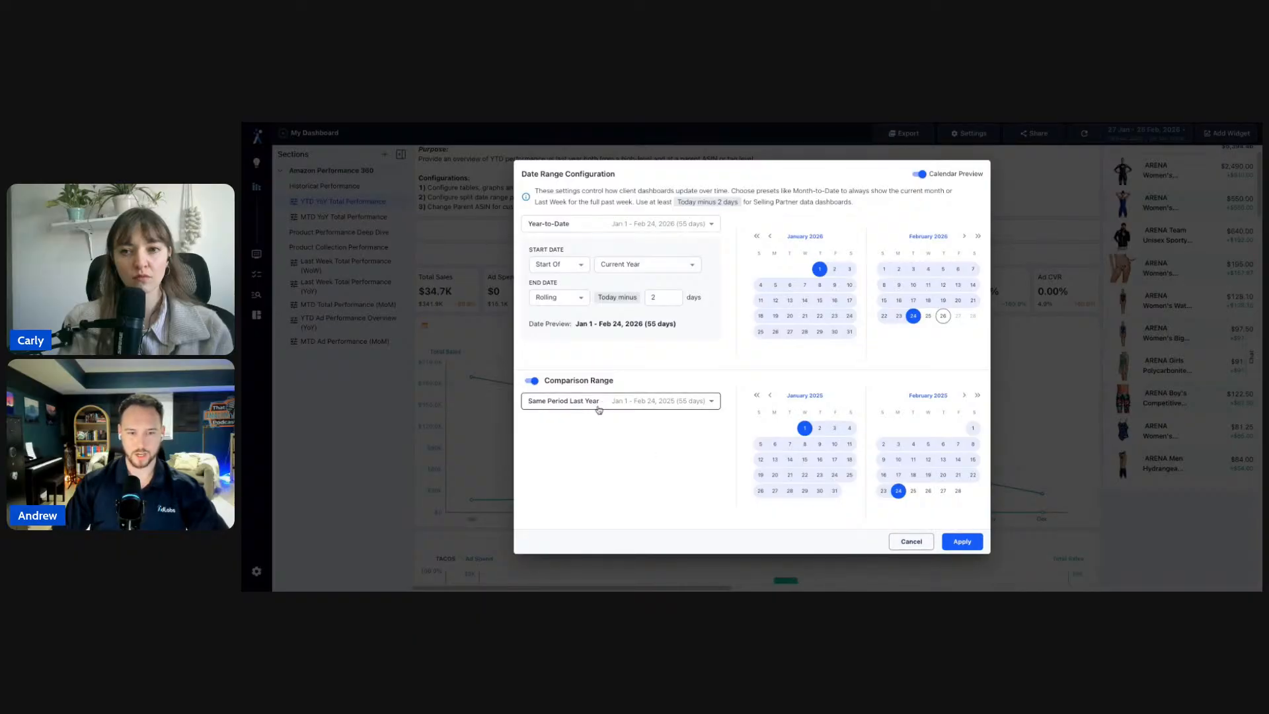
left_click(919, 543)
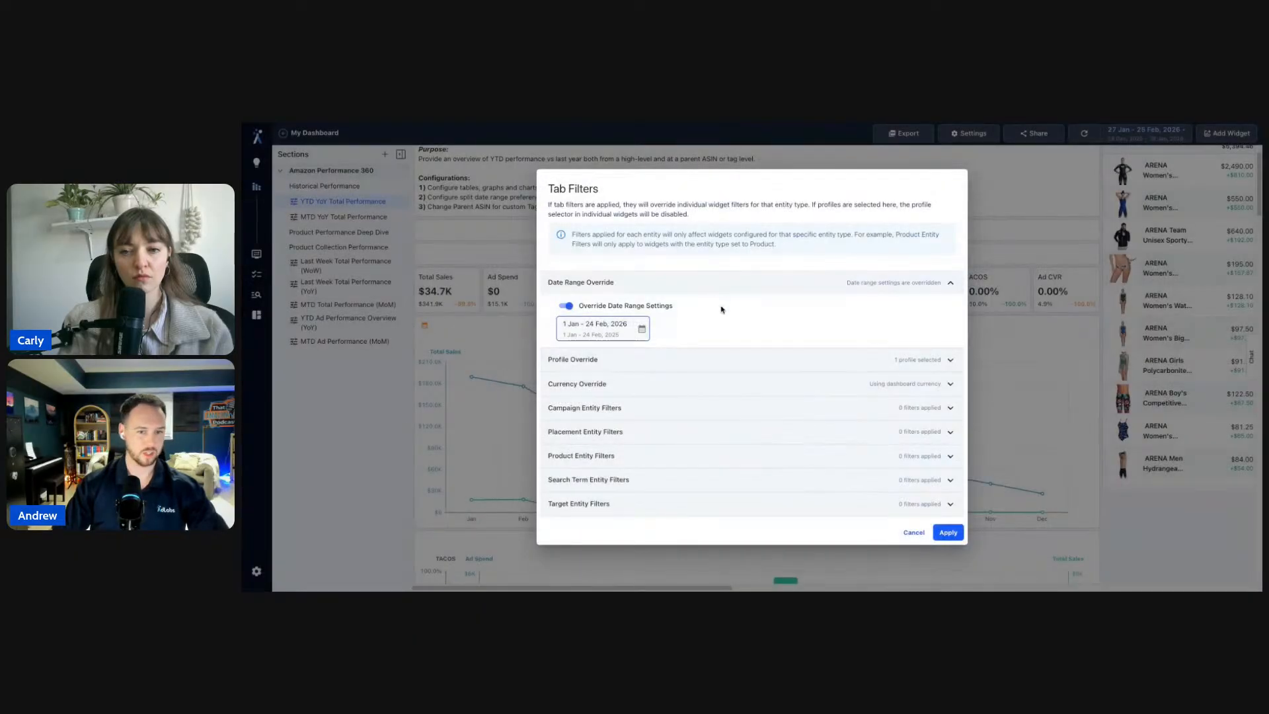
left_click(1094, 165)
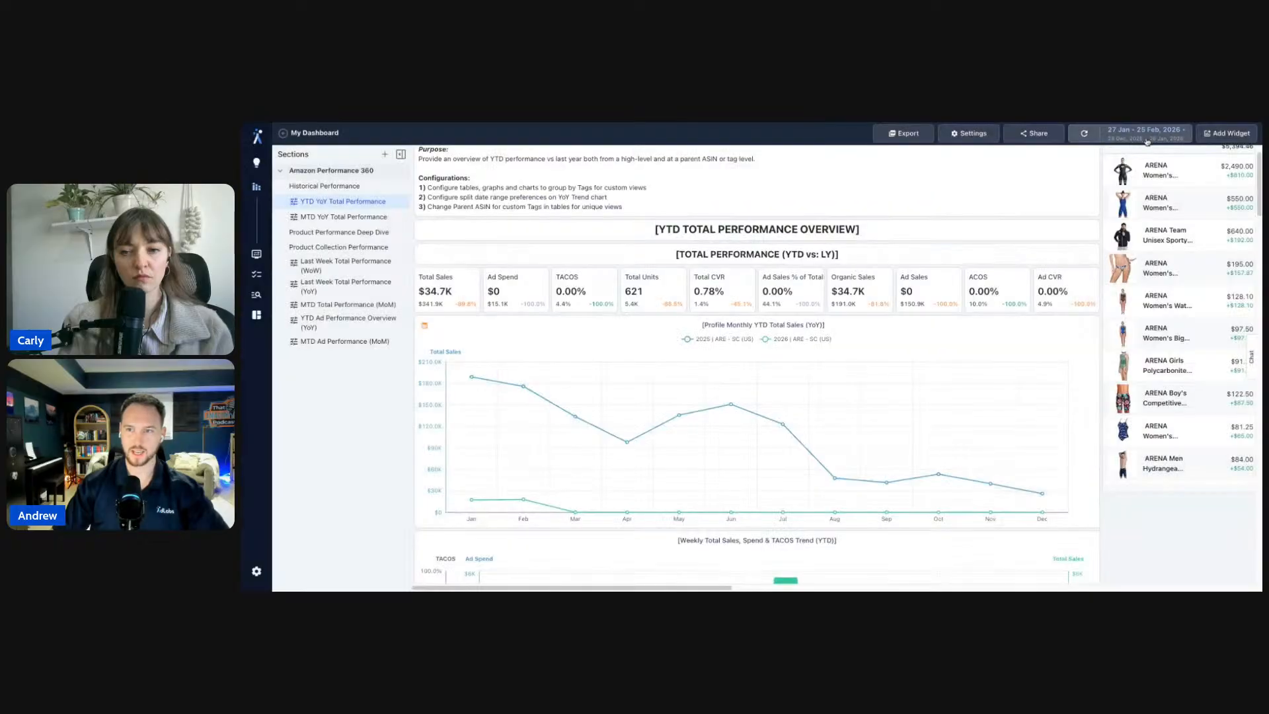
left_click(1145, 133)
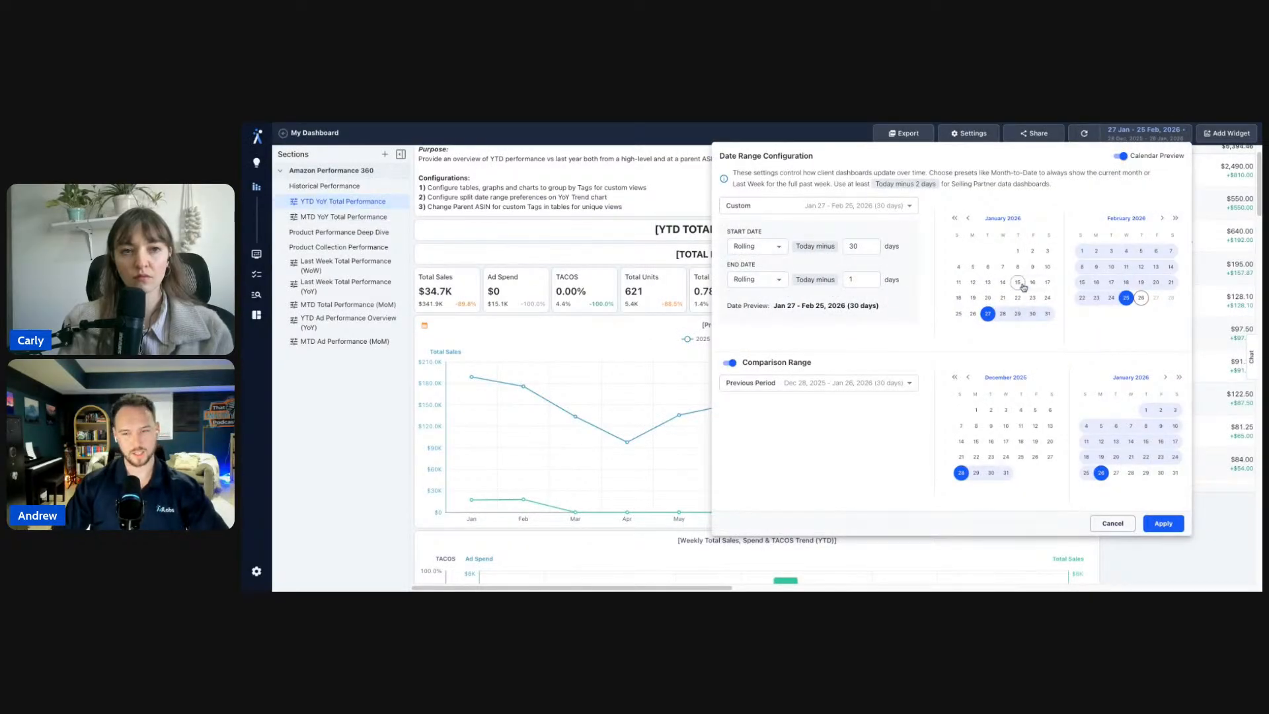
left_click(1112, 523)
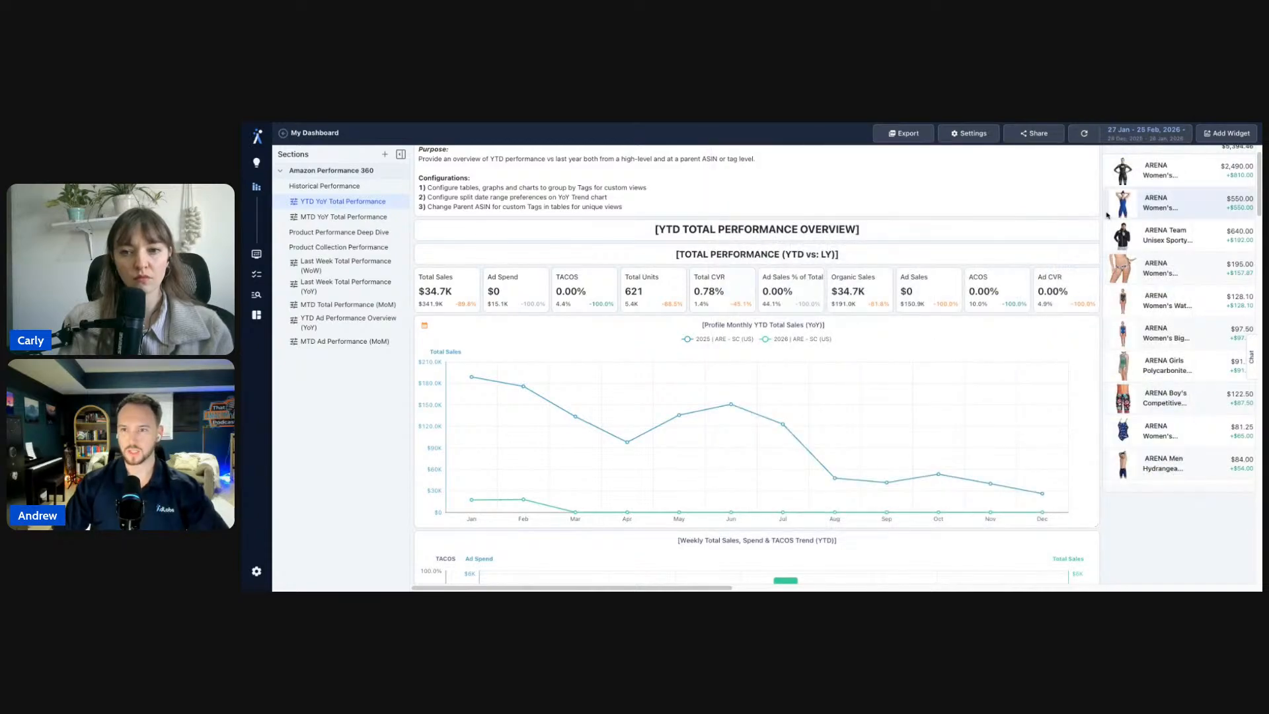
left_click(401, 200)
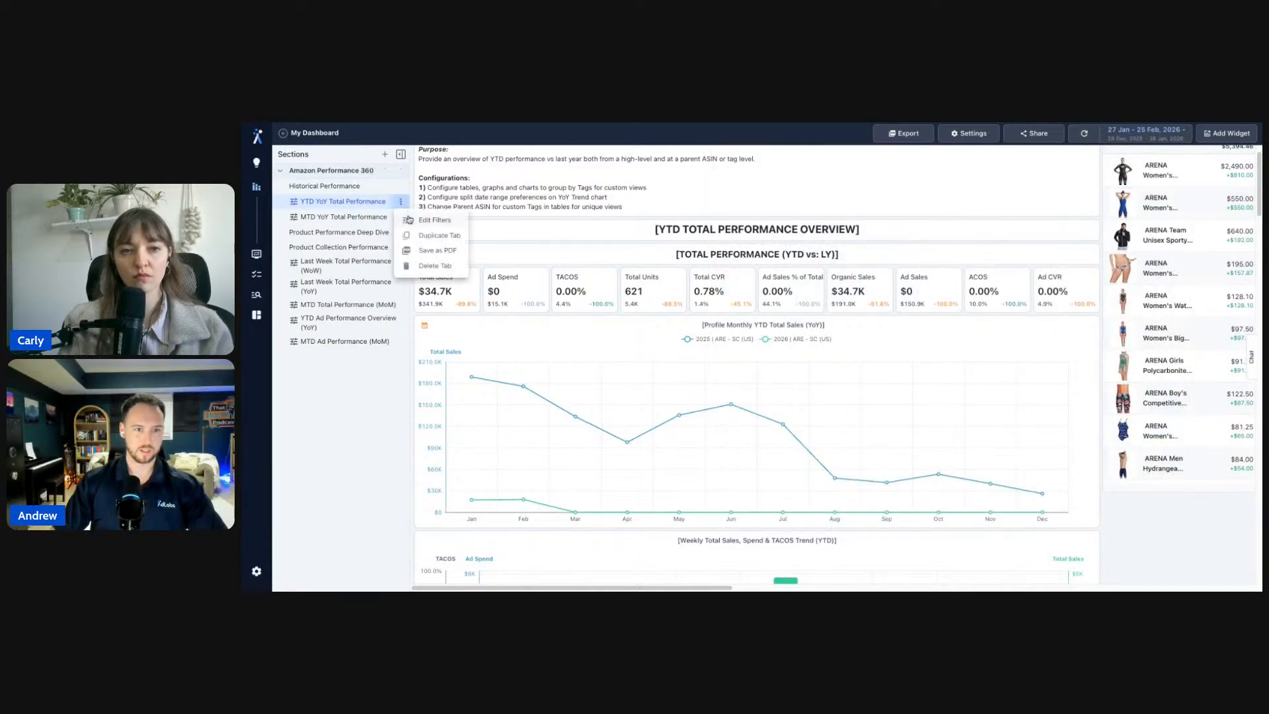
left_click(423, 227)
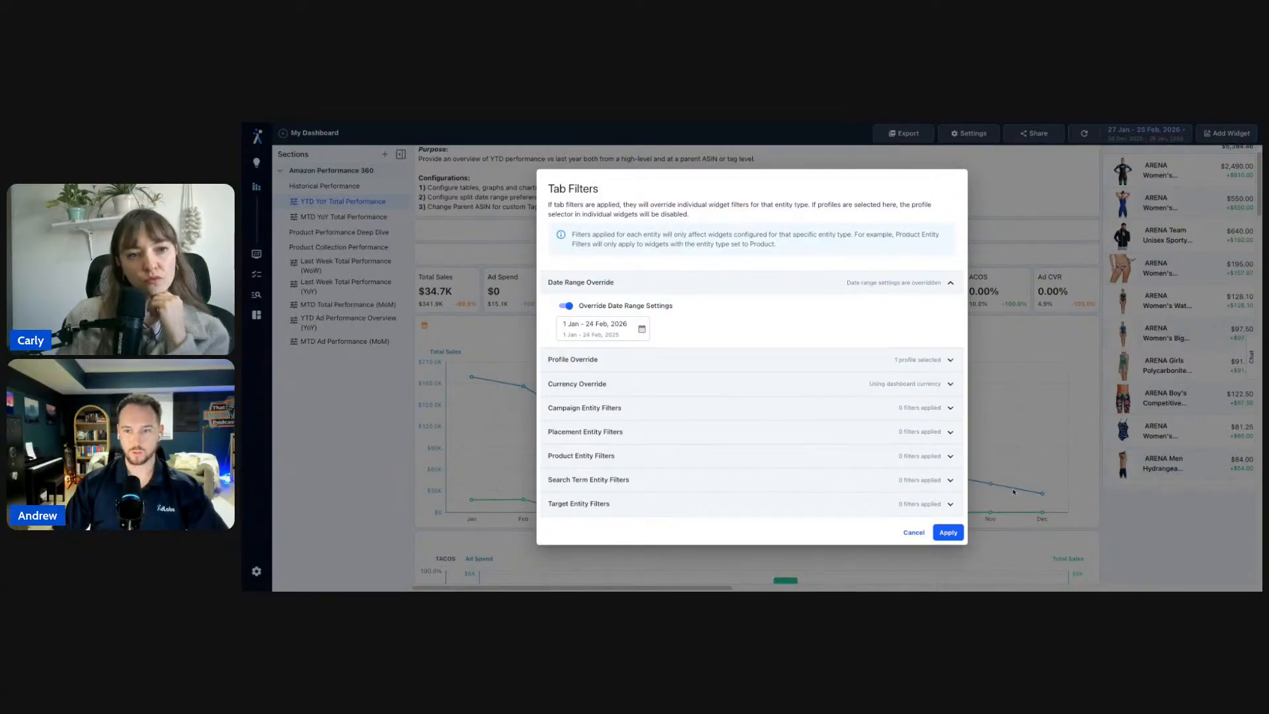
left_click(913, 532)
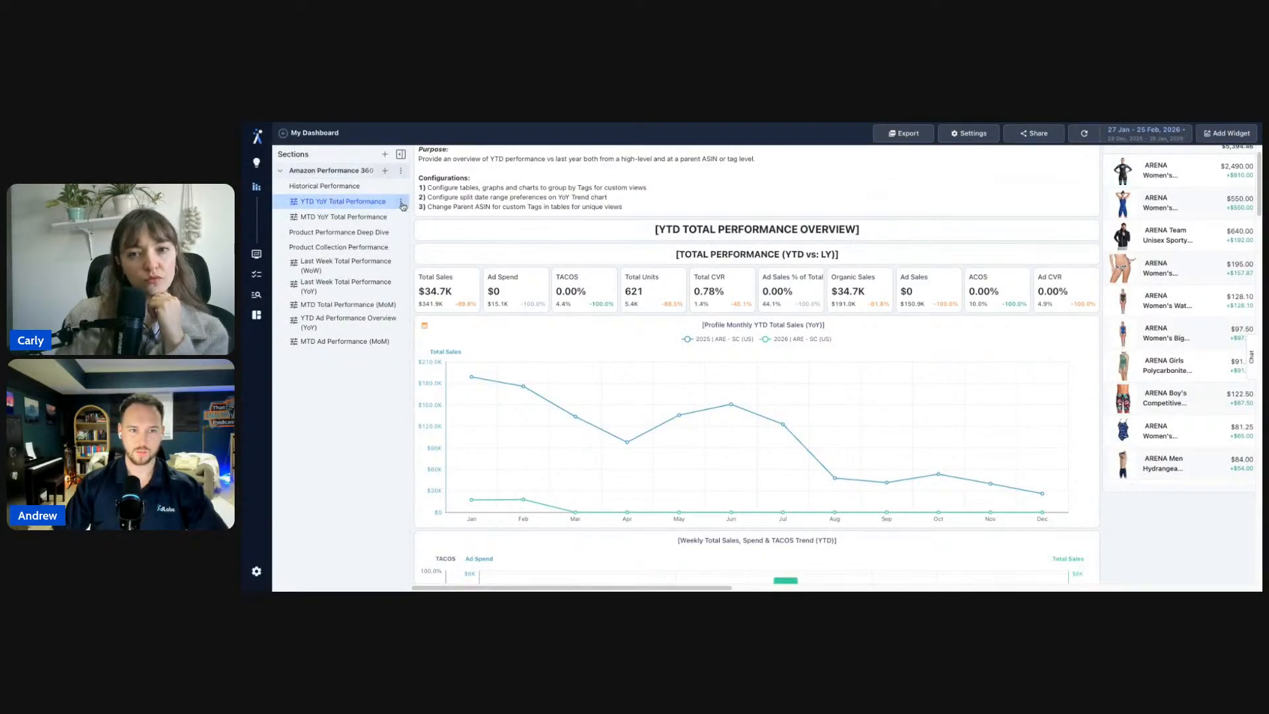
scroll(1162, 555, "down", 5)
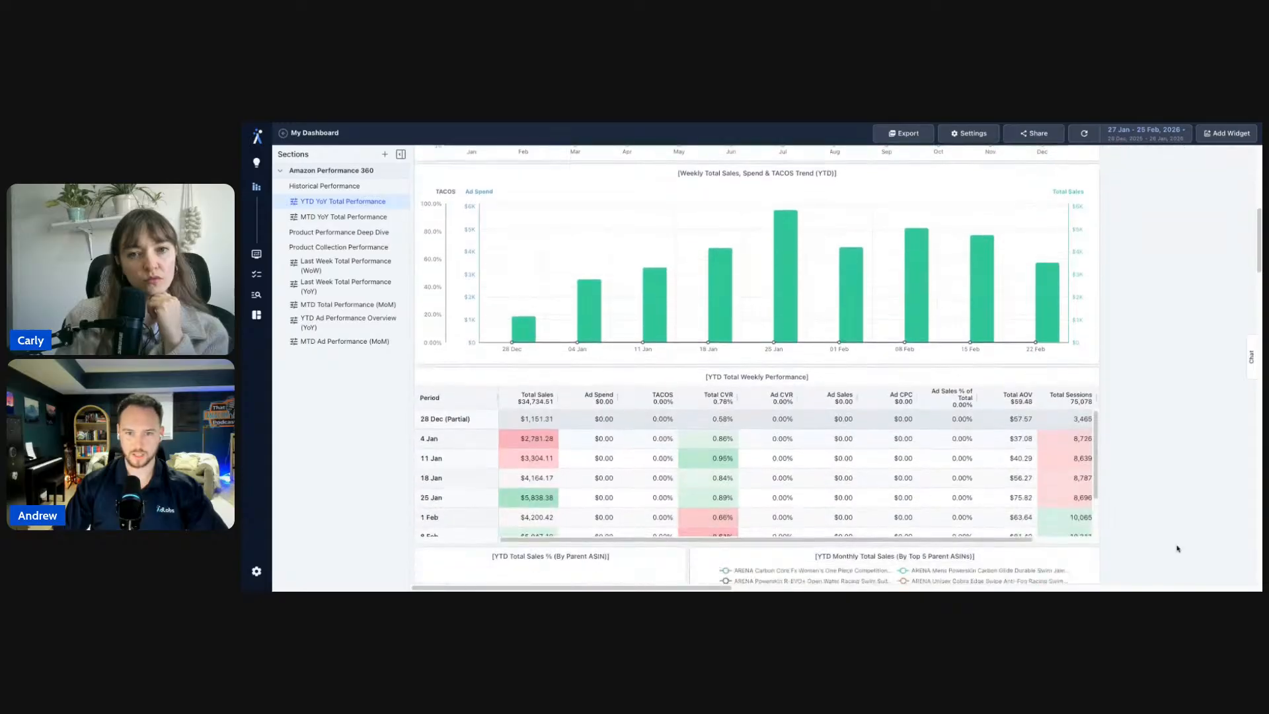
scroll(1177, 548, "down", 8)
scroll(1179, 529, "up", 13)
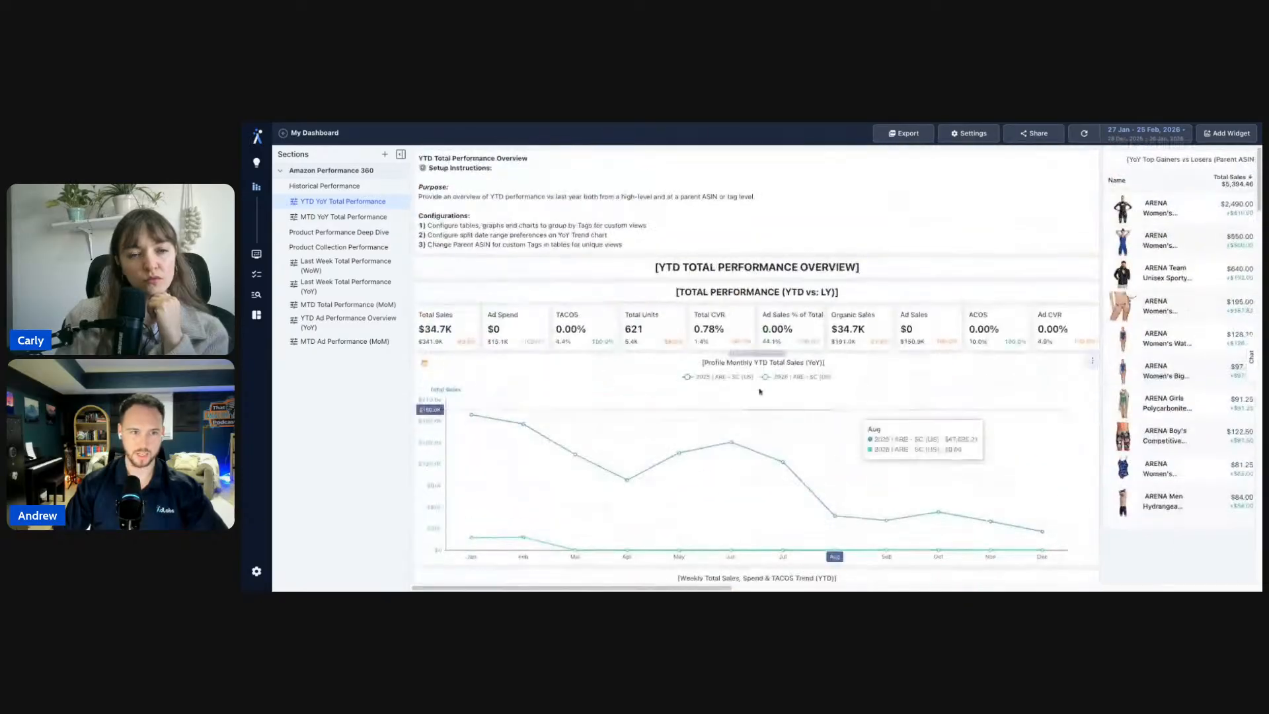
- Duplicate the YTD YoY Total Performance tab and widen the Sections sidebar
left_click(401, 201)
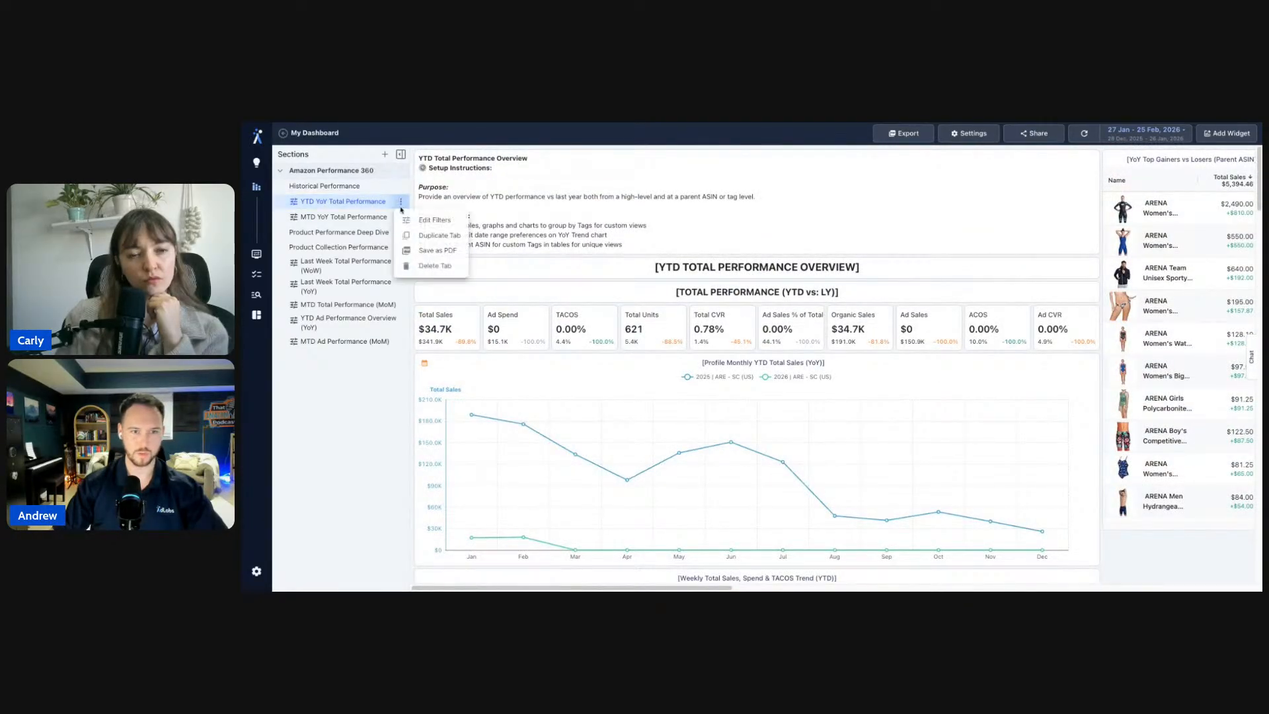
left_click(411, 235)
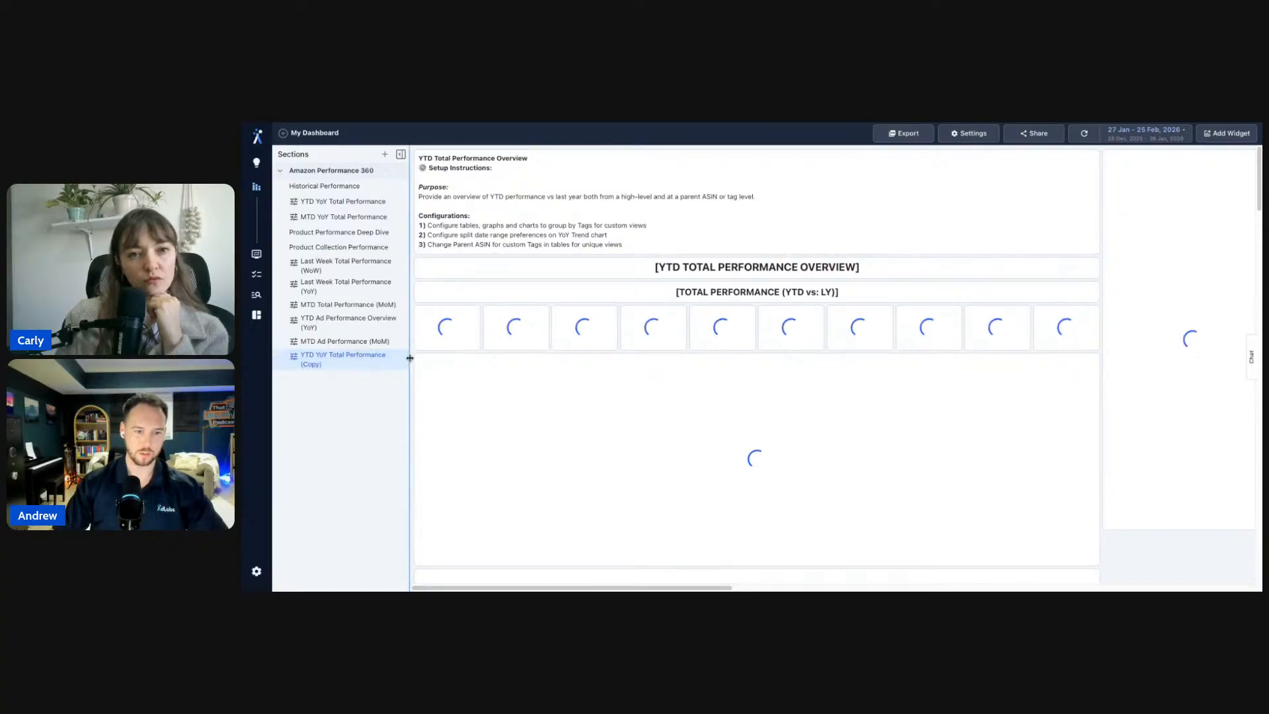
left_click_drag(410, 362, 427, 360)
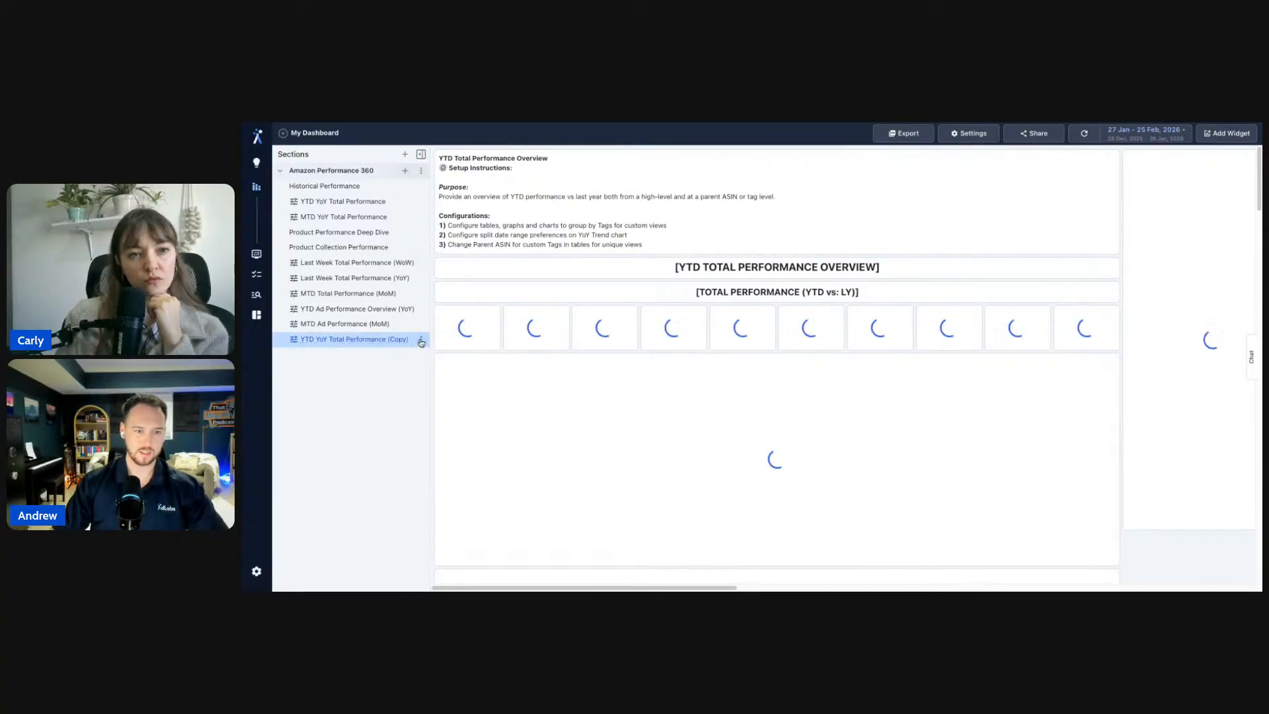
- In the copy's Tab Filters, add a Tag (Products) product filter, then remove it and cancel
left_click(421, 339)
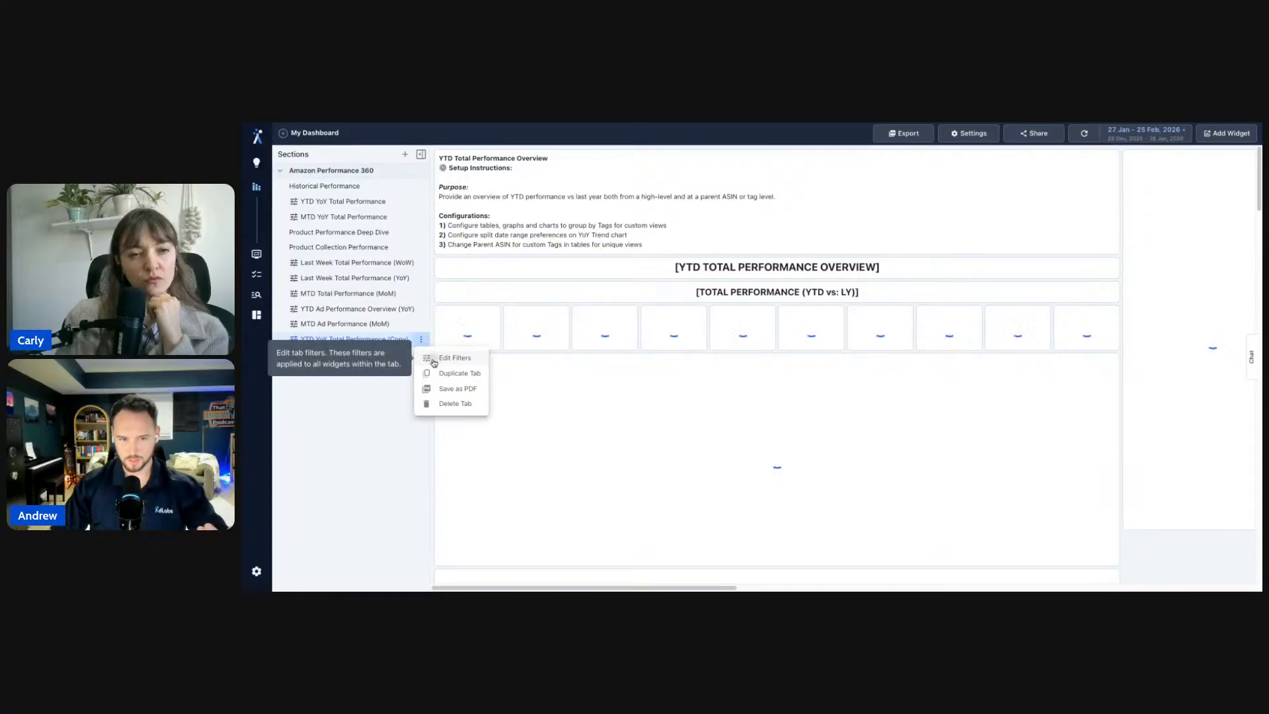
left_click(434, 360)
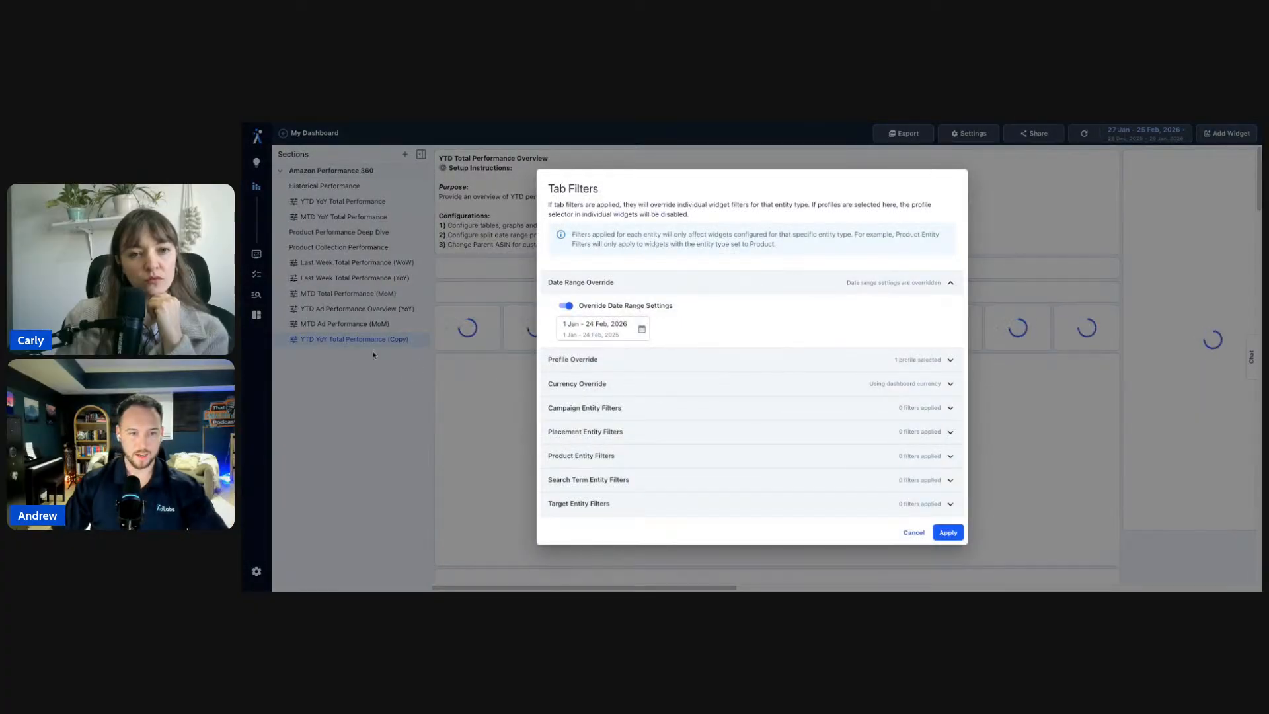
left_click(613, 454)
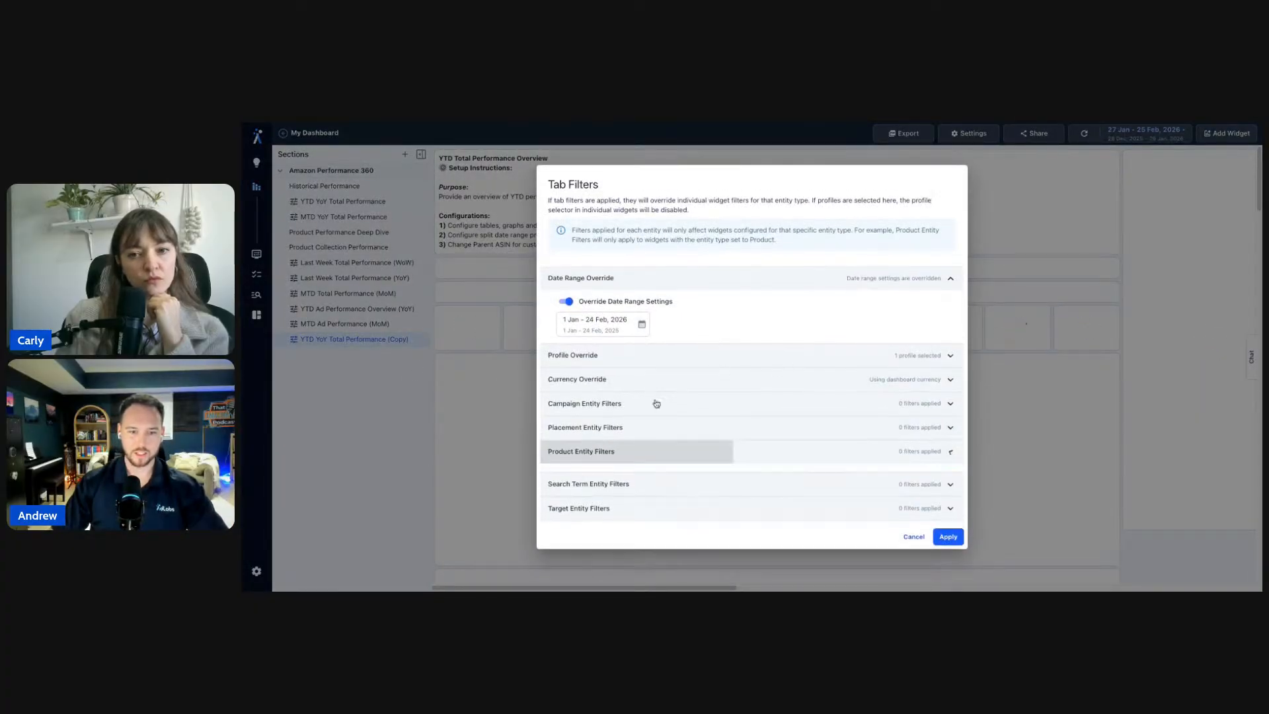
left_click(596, 471)
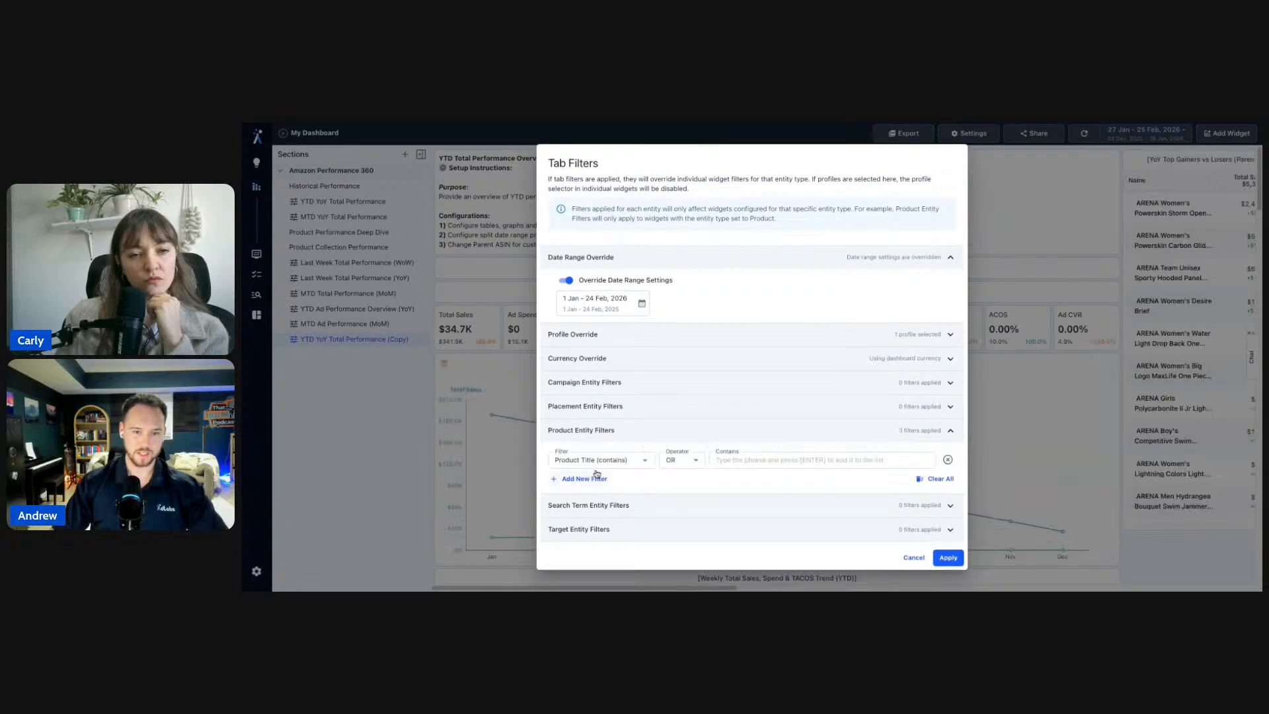
left_click(611, 461)
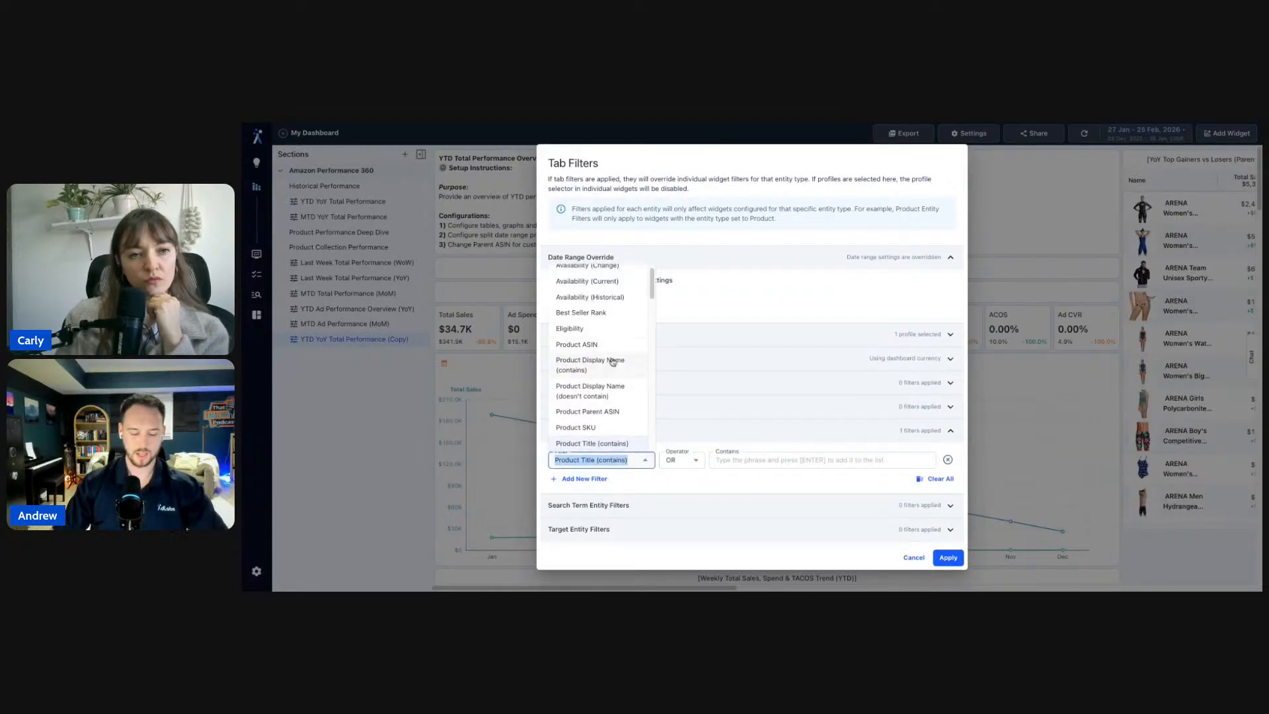
type("tag")
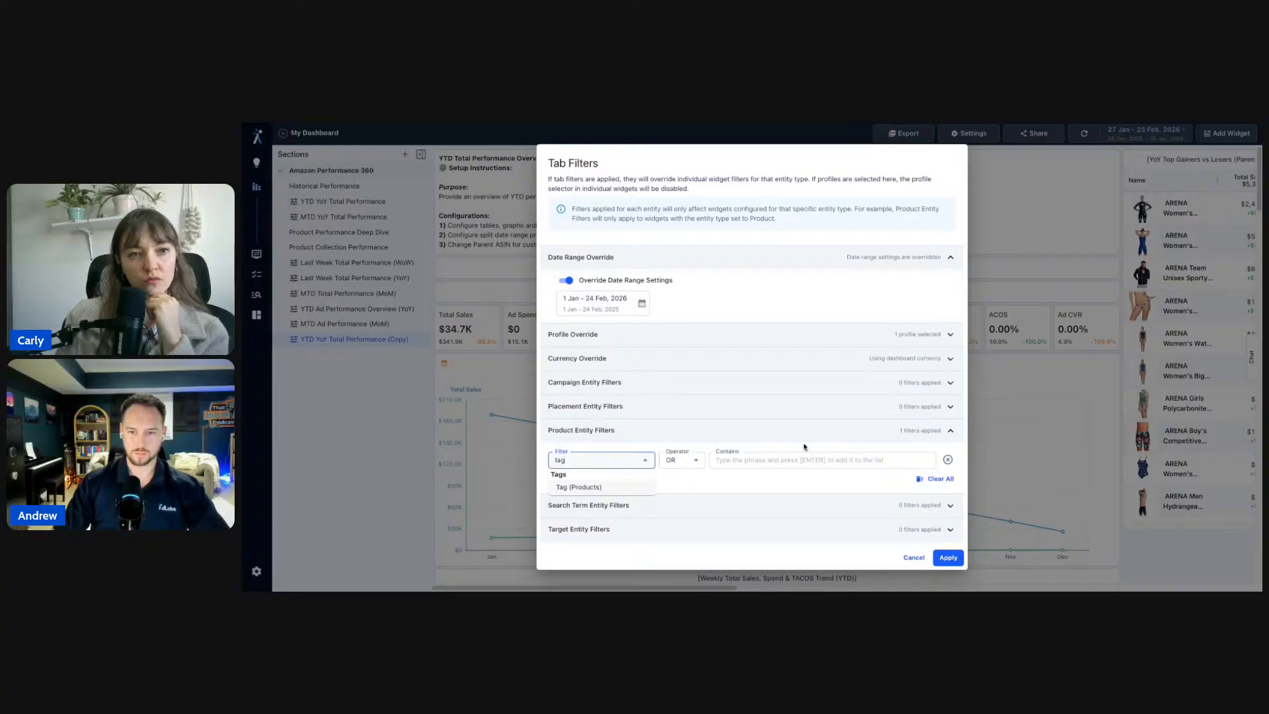
left_click(595, 489)
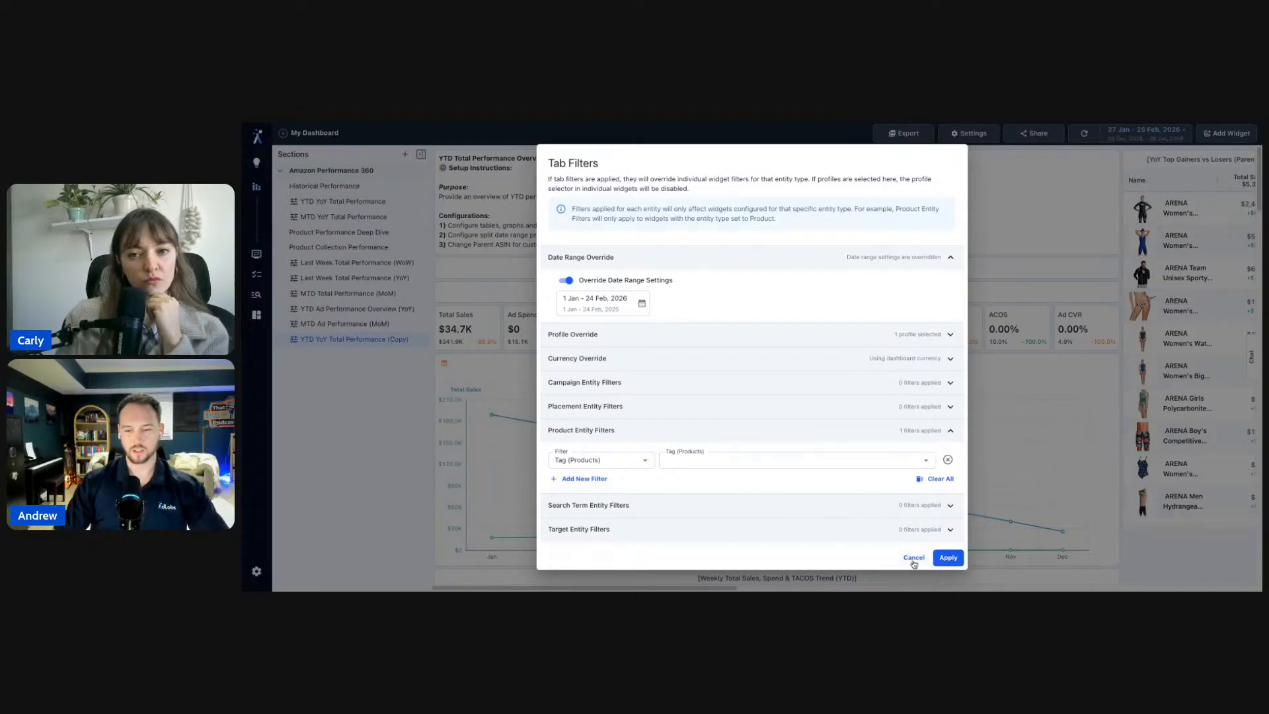
left_click(950, 462)
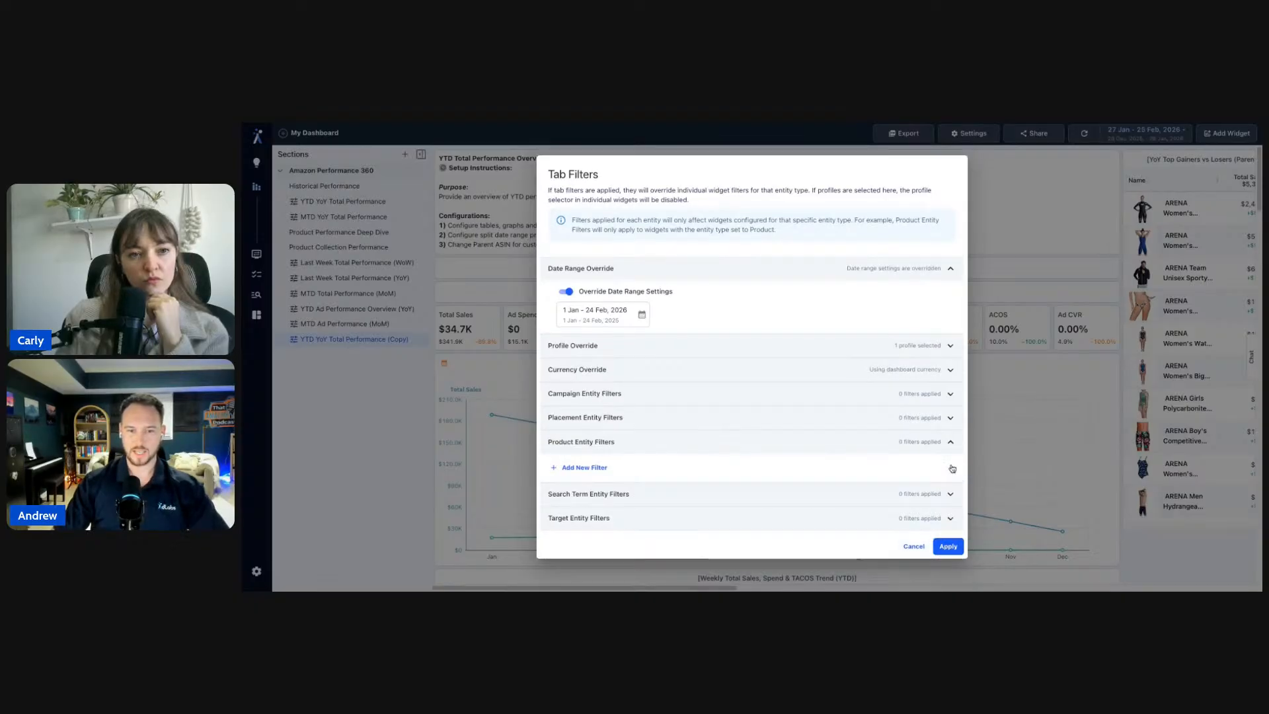
left_click(913, 546)
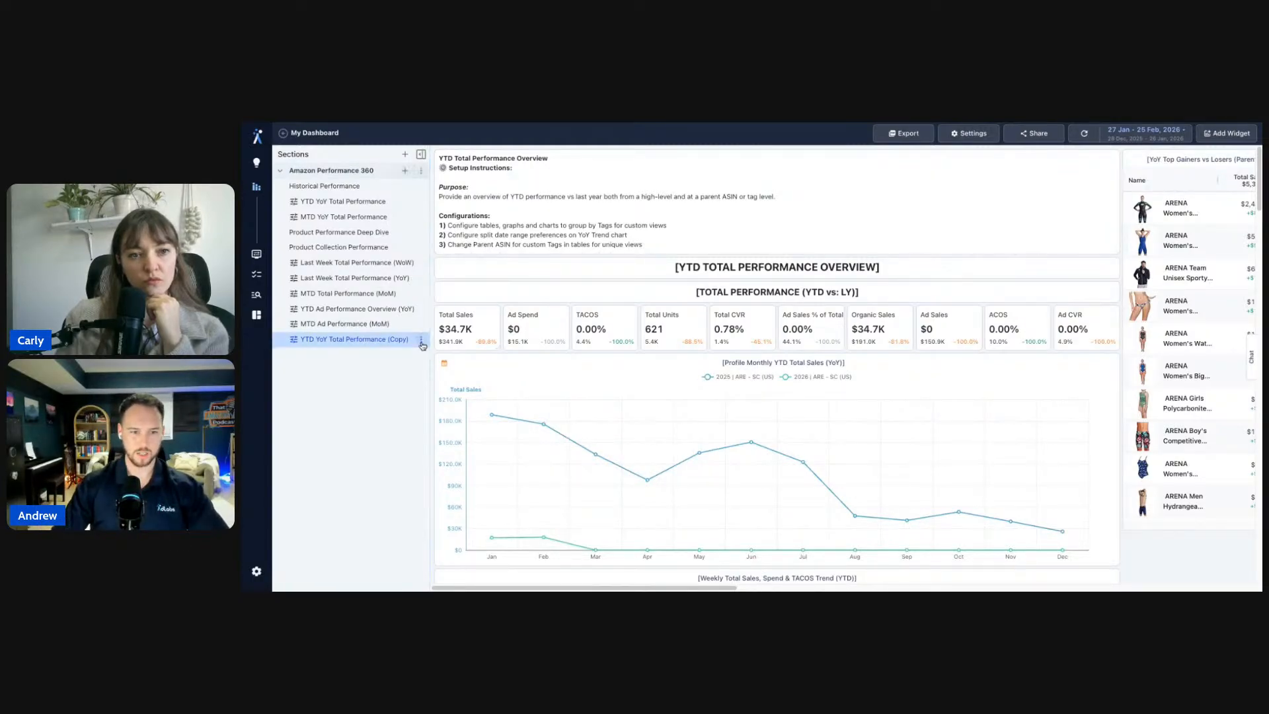
- Delete the 'YTD YoY Total Performance (Copy)' tab and confirm
left_click(420, 339)
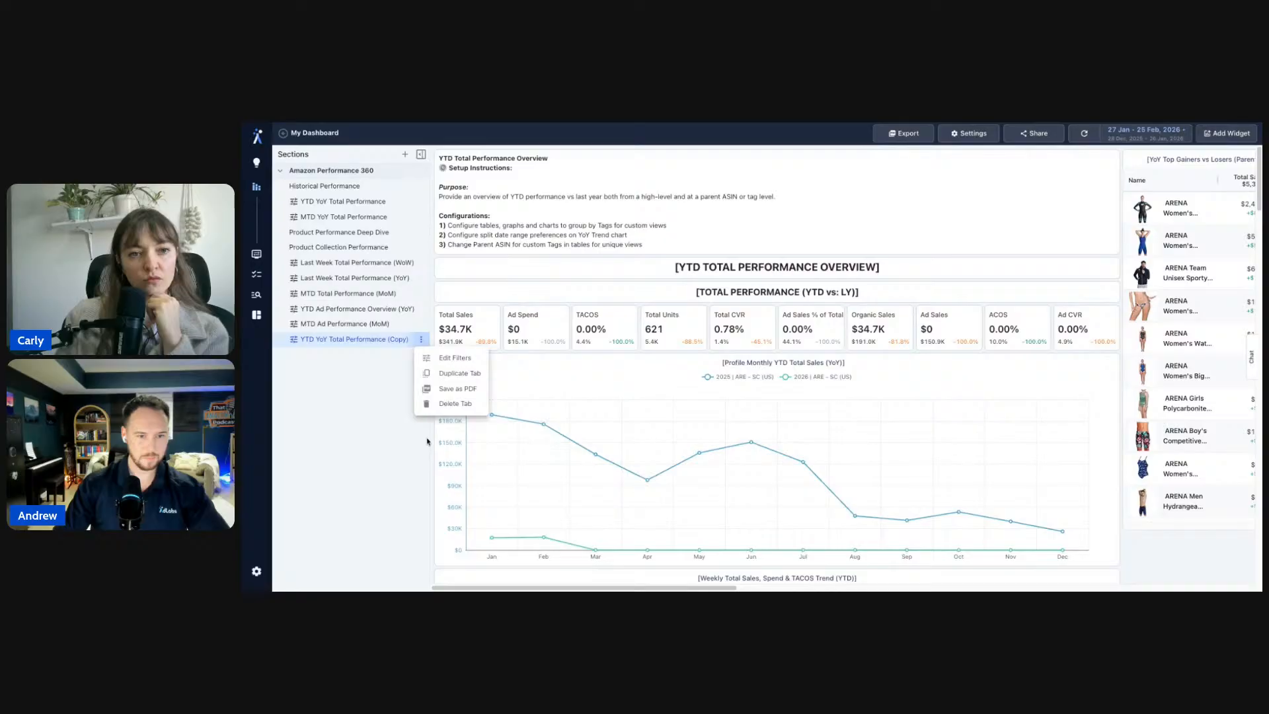
left_click(463, 410)
left_click(866, 387)
- Return to the original YTD YoY tab and look over the monthly sales chart's options without changes
left_click(369, 205)
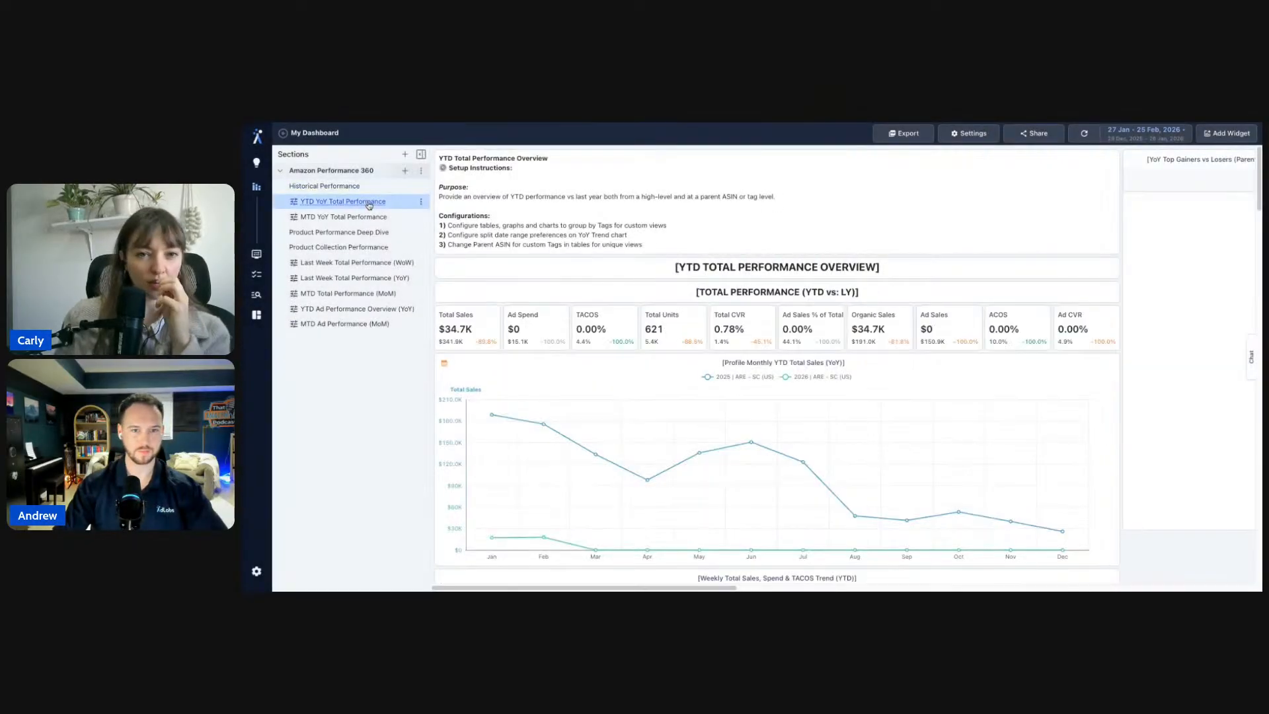
scroll(1137, 495, "down", 2)
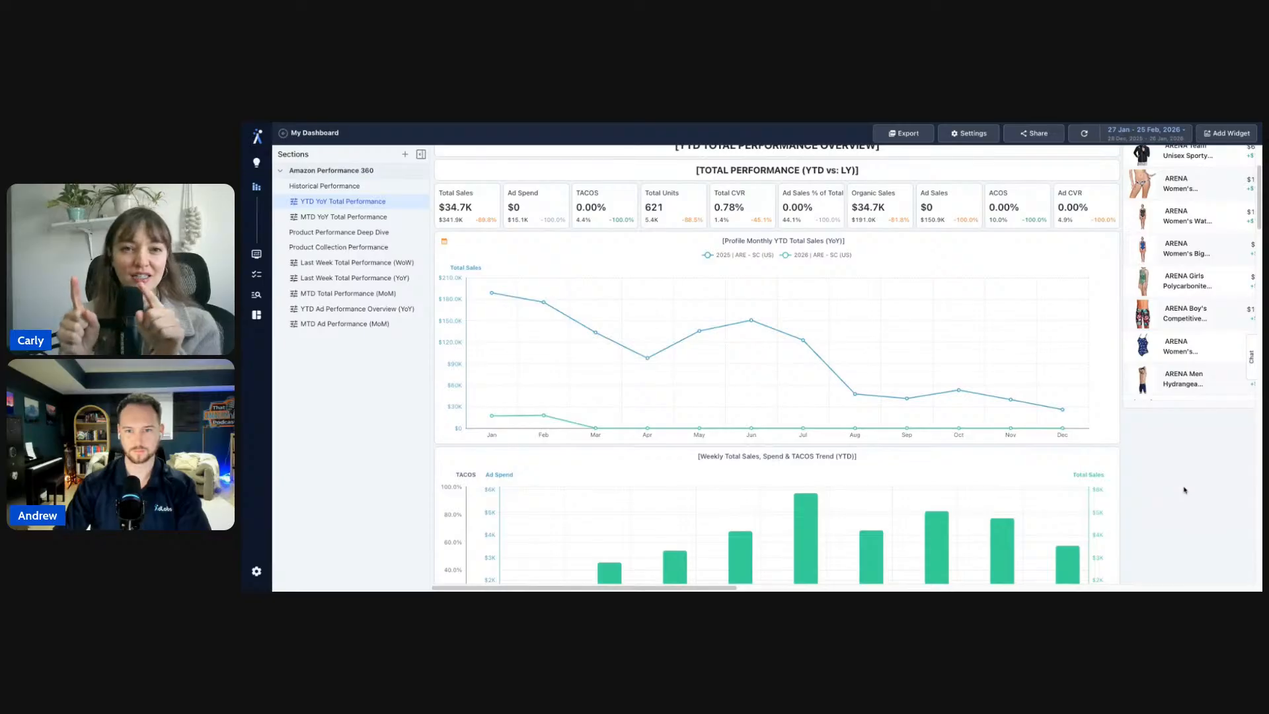
scroll(1183, 489, "up", 2)
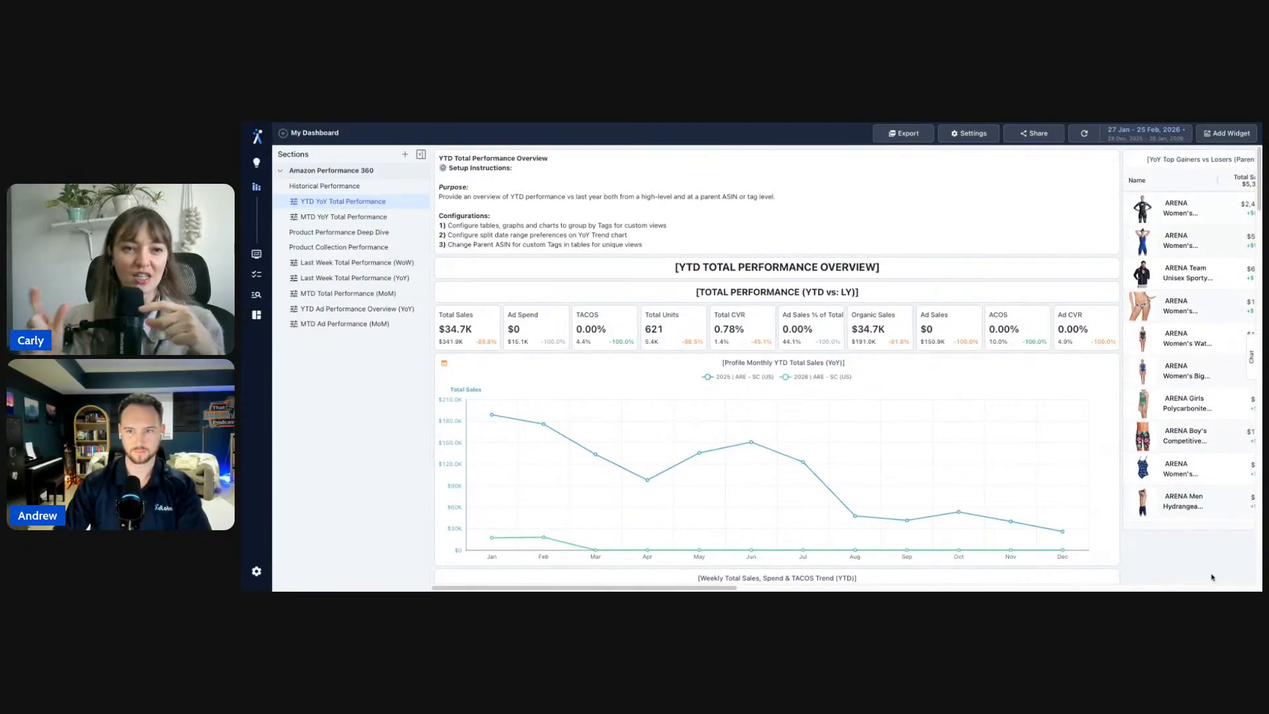
left_click(1111, 361)
mouse_move(1116, 416)
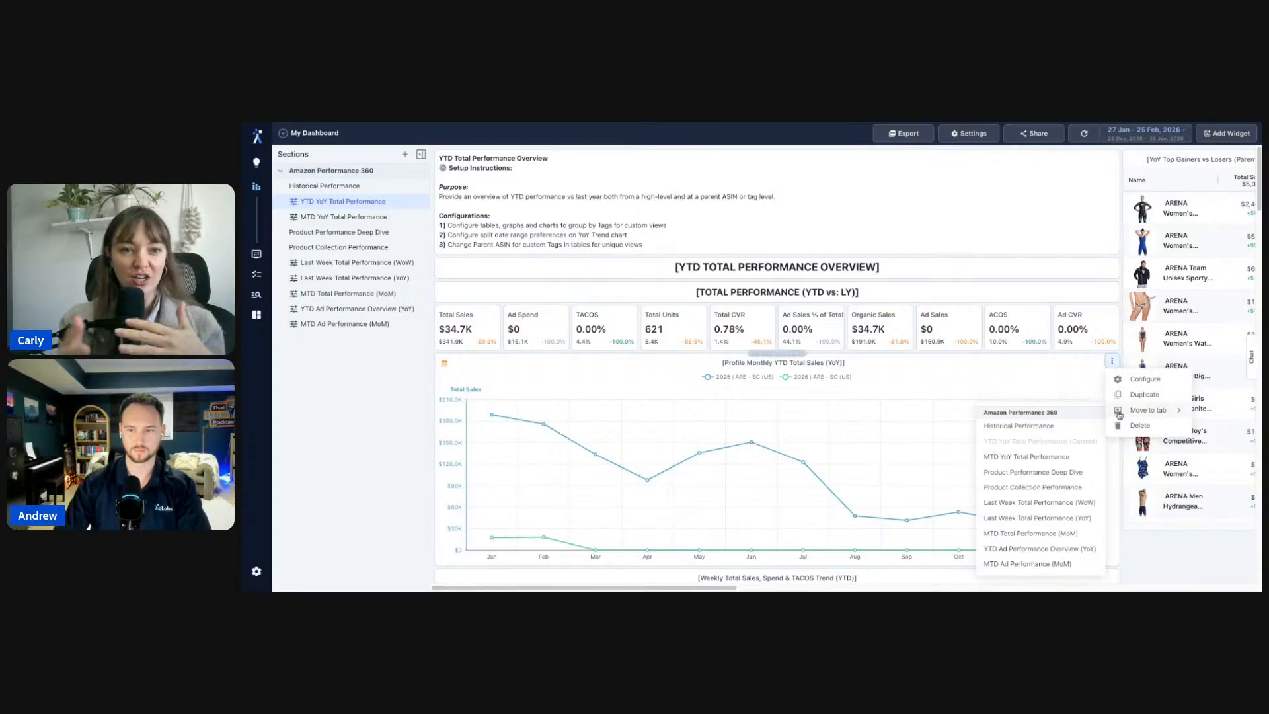
left_click(1151, 535)
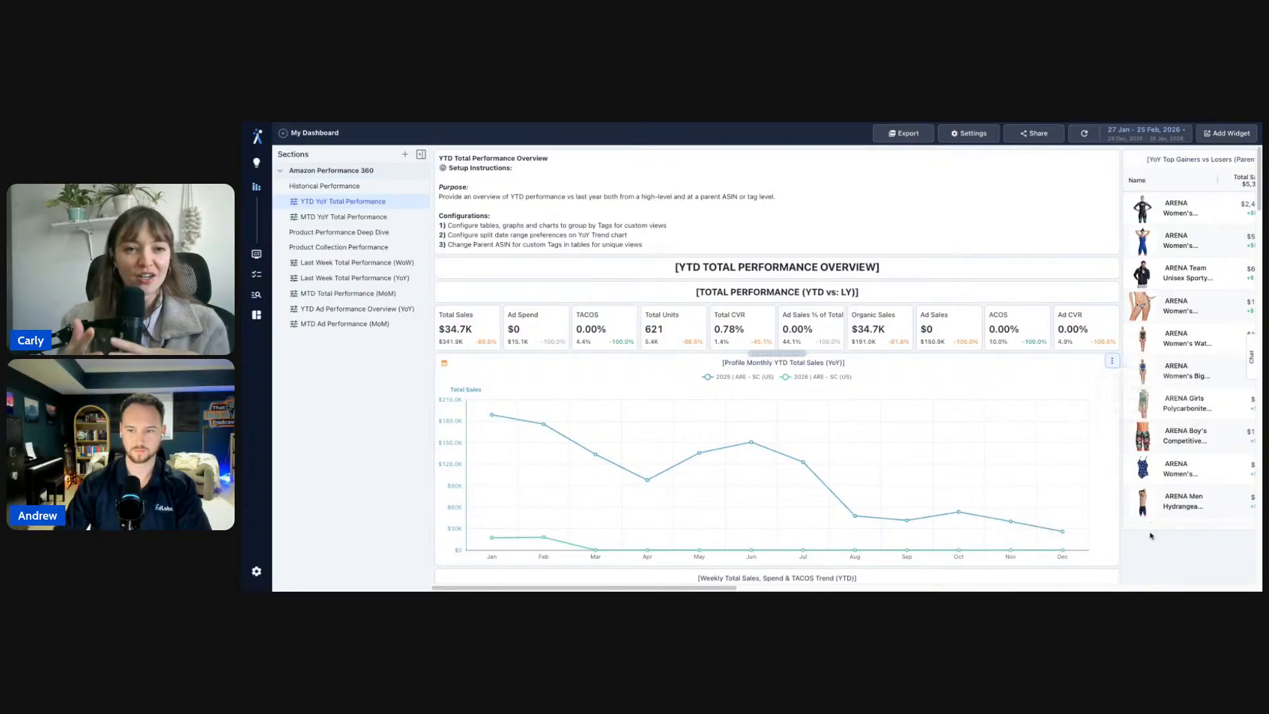
scroll(1150, 536, "down", 2)
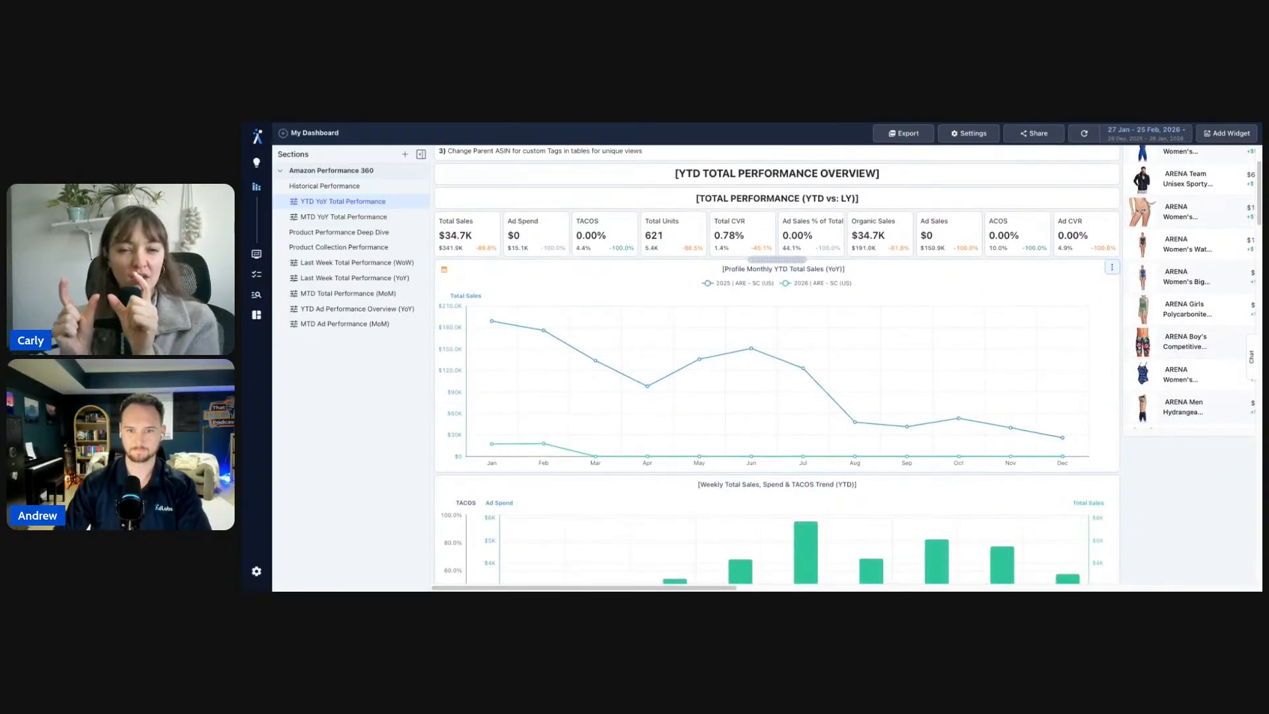
scroll(1150, 536, "down", 7)
scroll(777, 367, "down", 6)
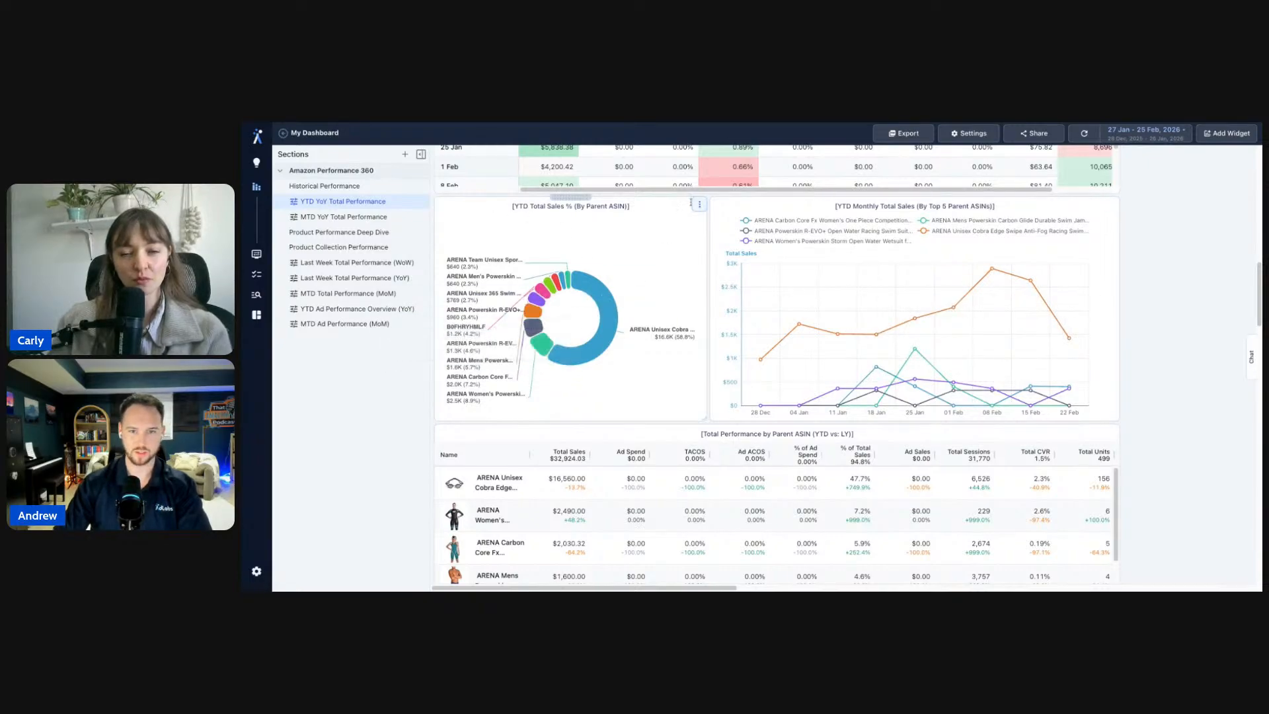
- Duplicate the YTD Total Sales % (By Parent ASIN) pie chart and apply its settings
left_click(696, 204)
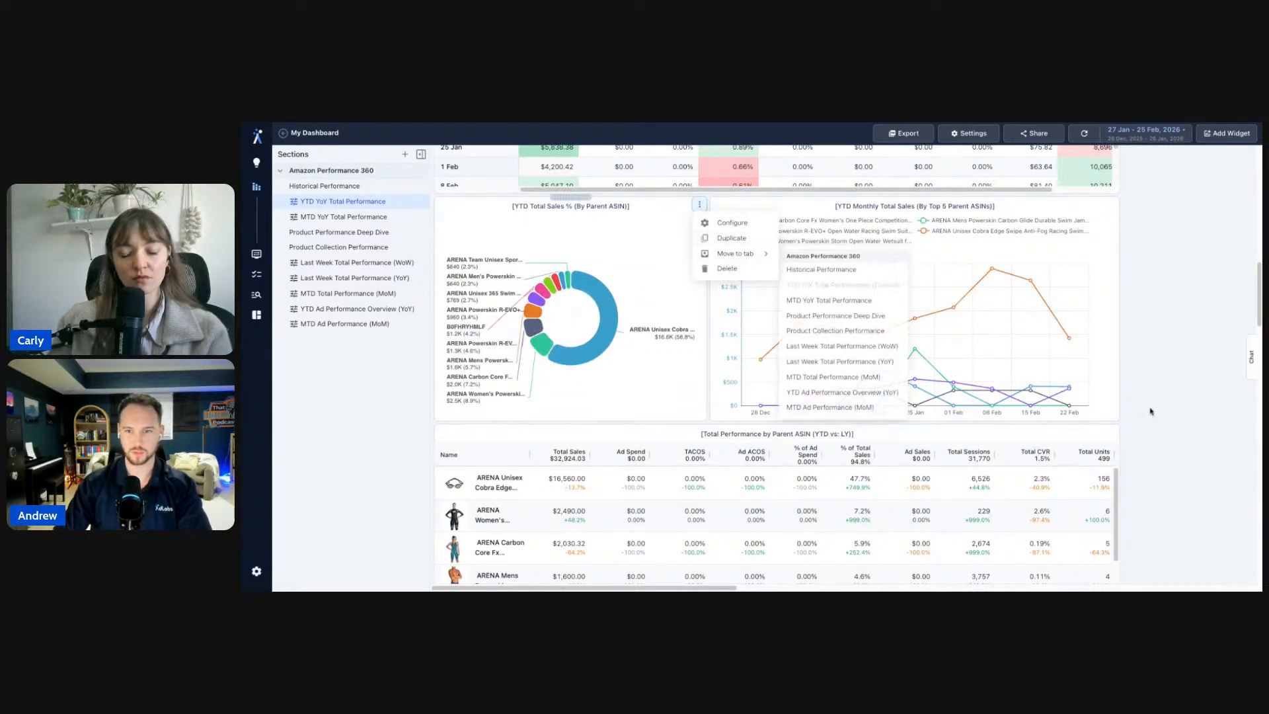
left_click(727, 221)
left_click(1015, 441)
scroll(1019, 428, "down", 10)
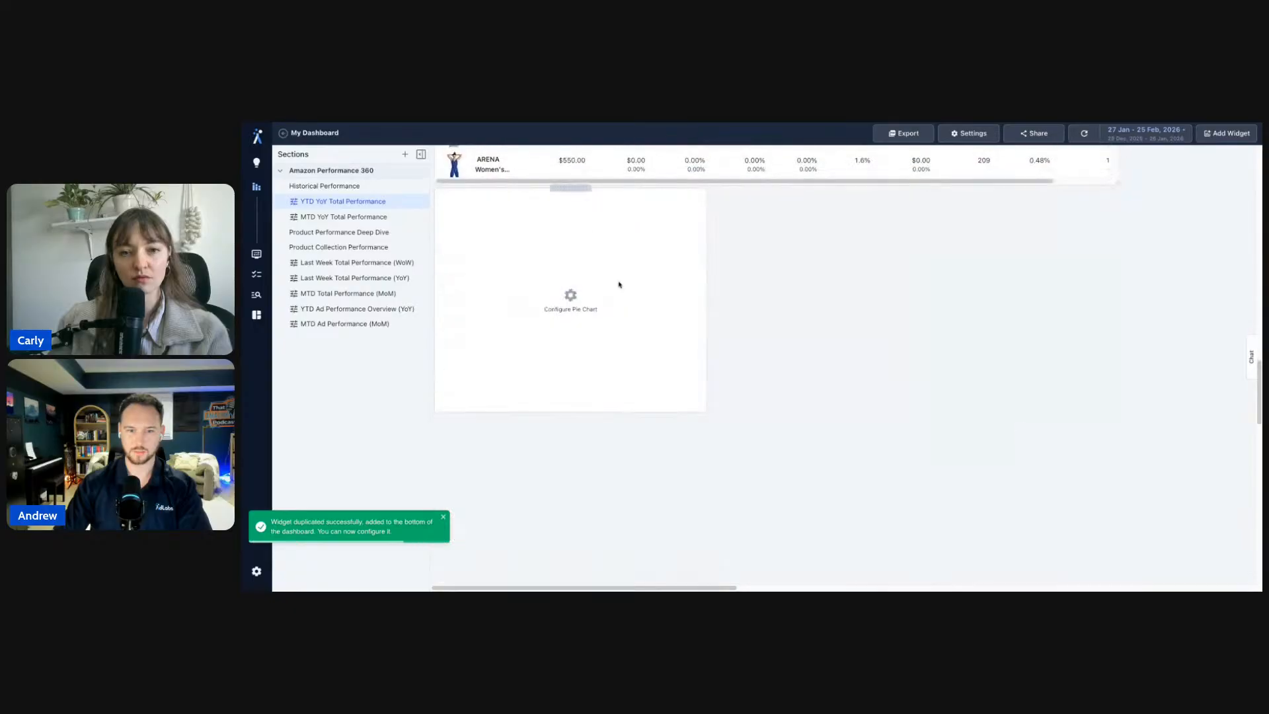
left_click(577, 294)
left_click(1210, 575)
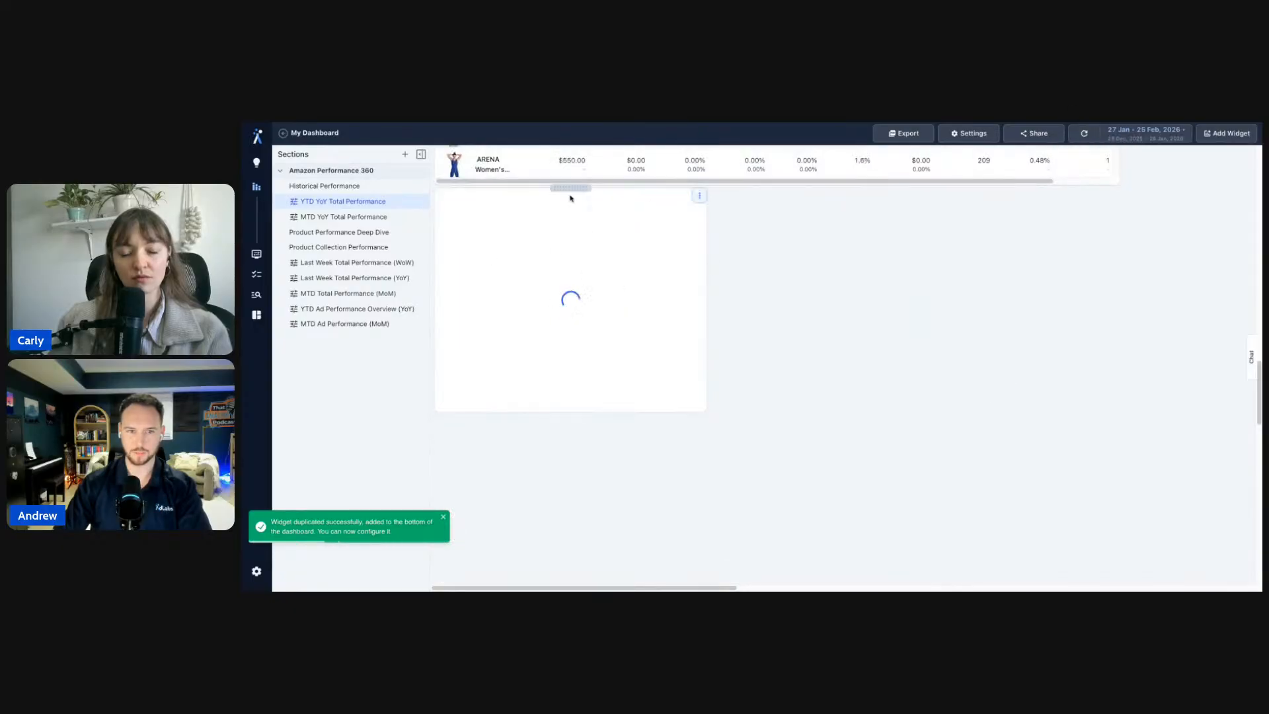
- Delete the duplicated pie chart
left_click(699, 196)
mouse_move(750, 244)
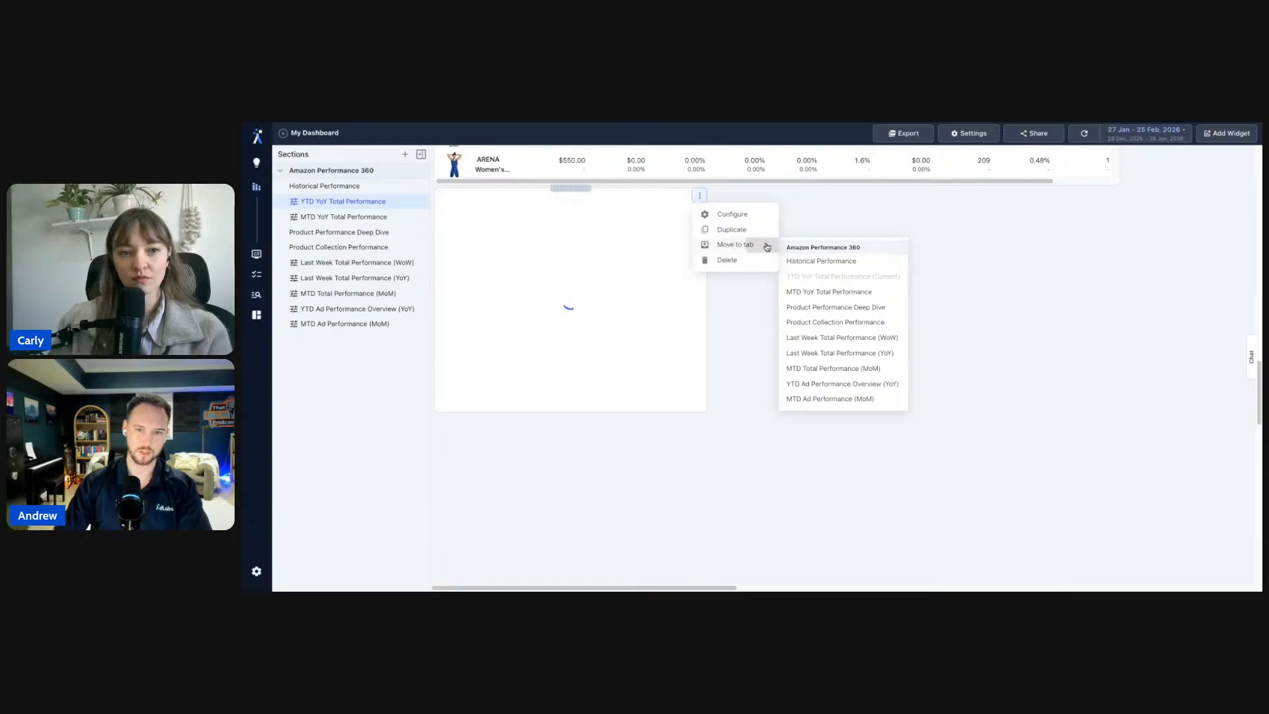
left_click(832, 294)
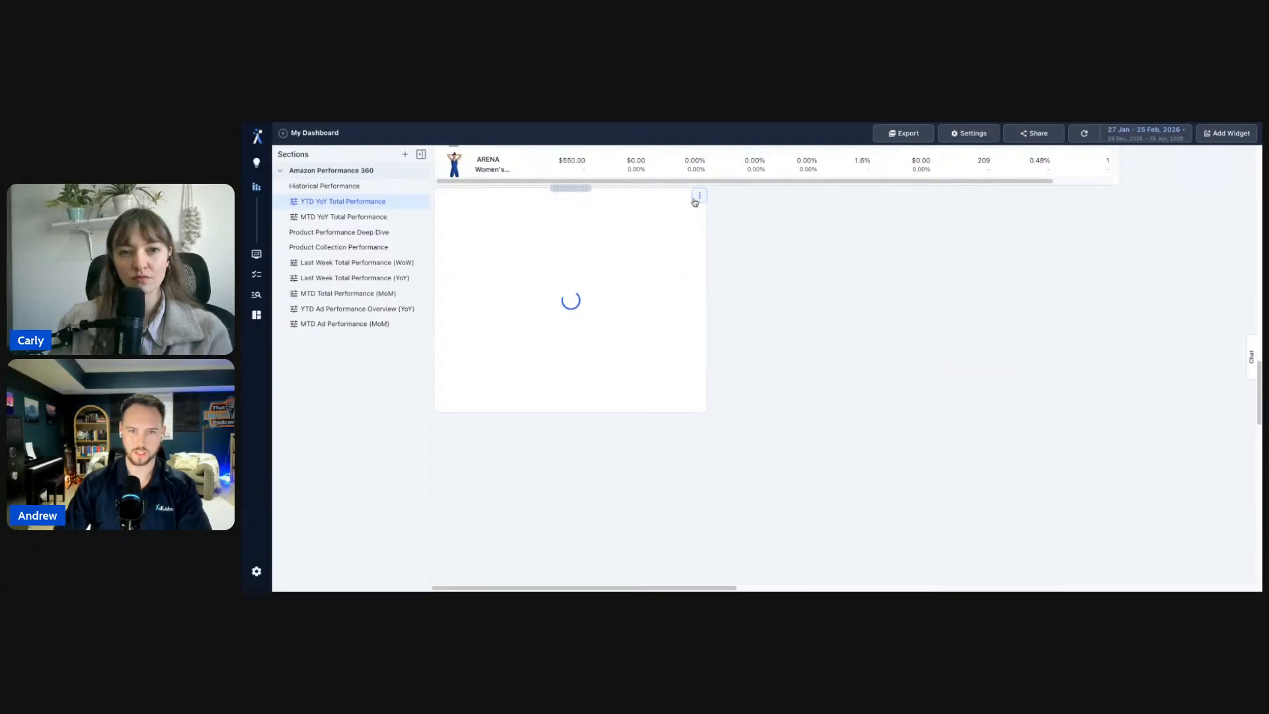
left_click(699, 195)
left_click(821, 340)
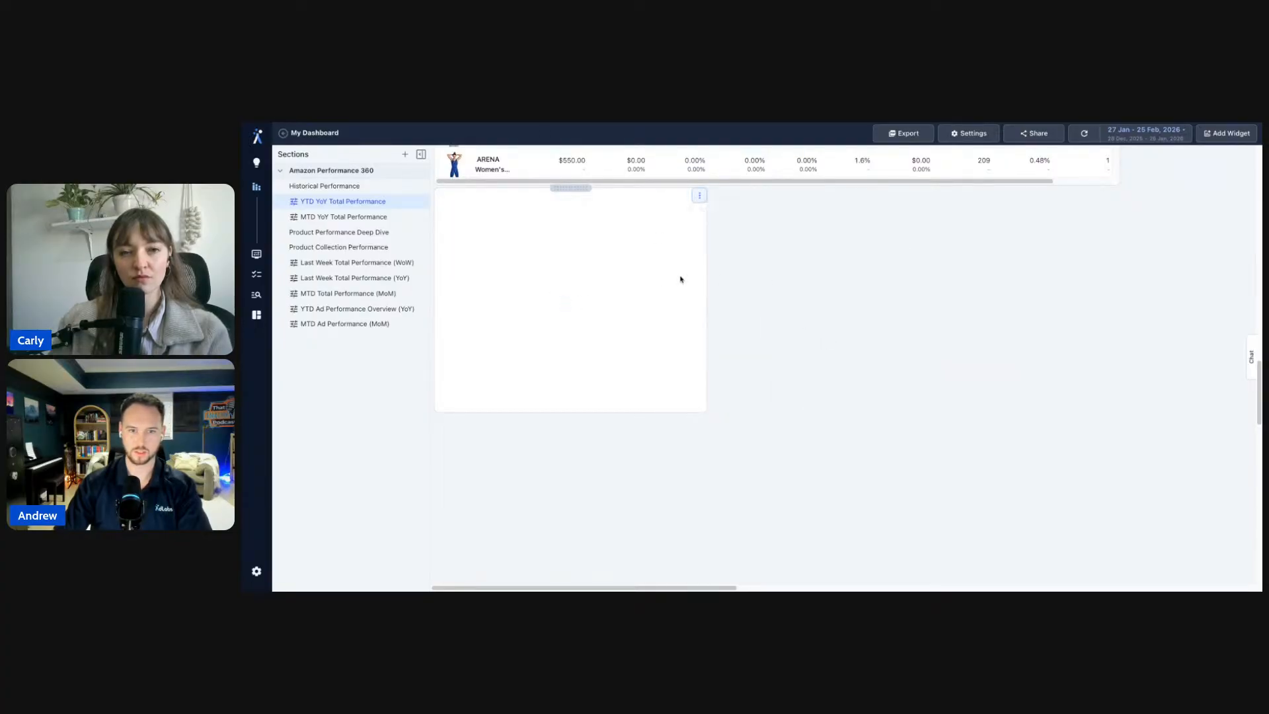
scroll(690, 417, "up", 2)
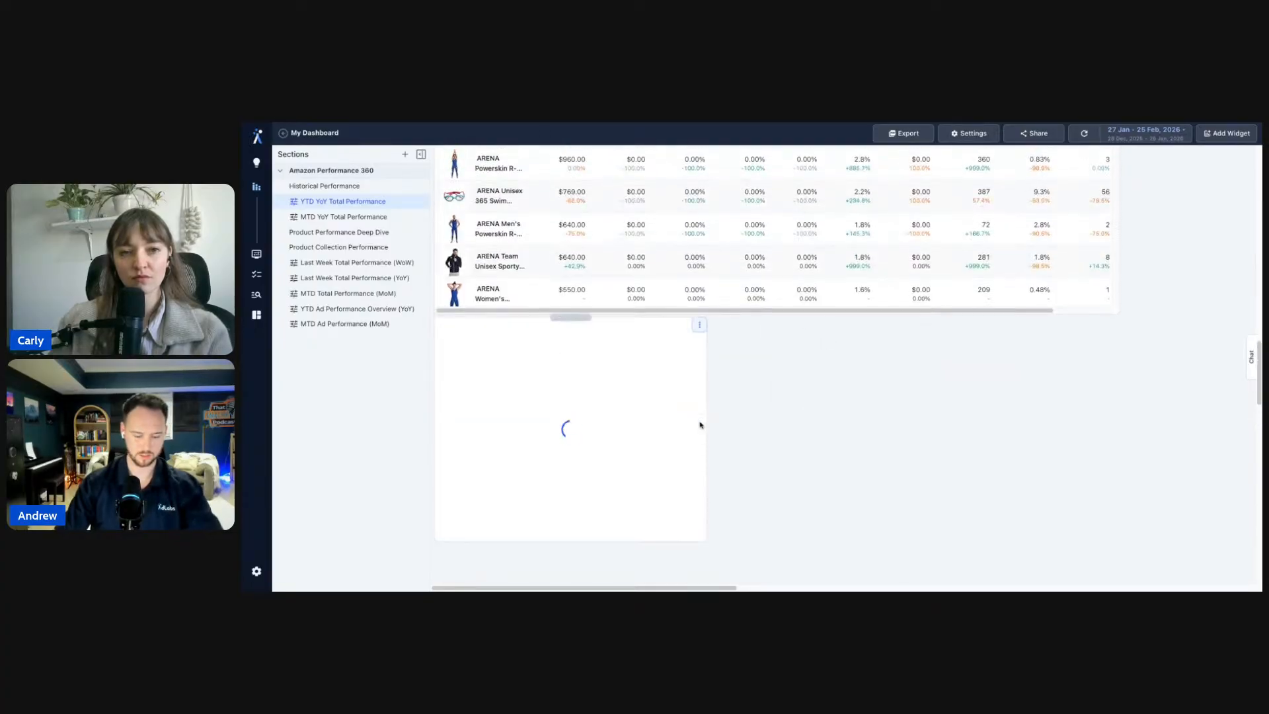
left_click(699, 325)
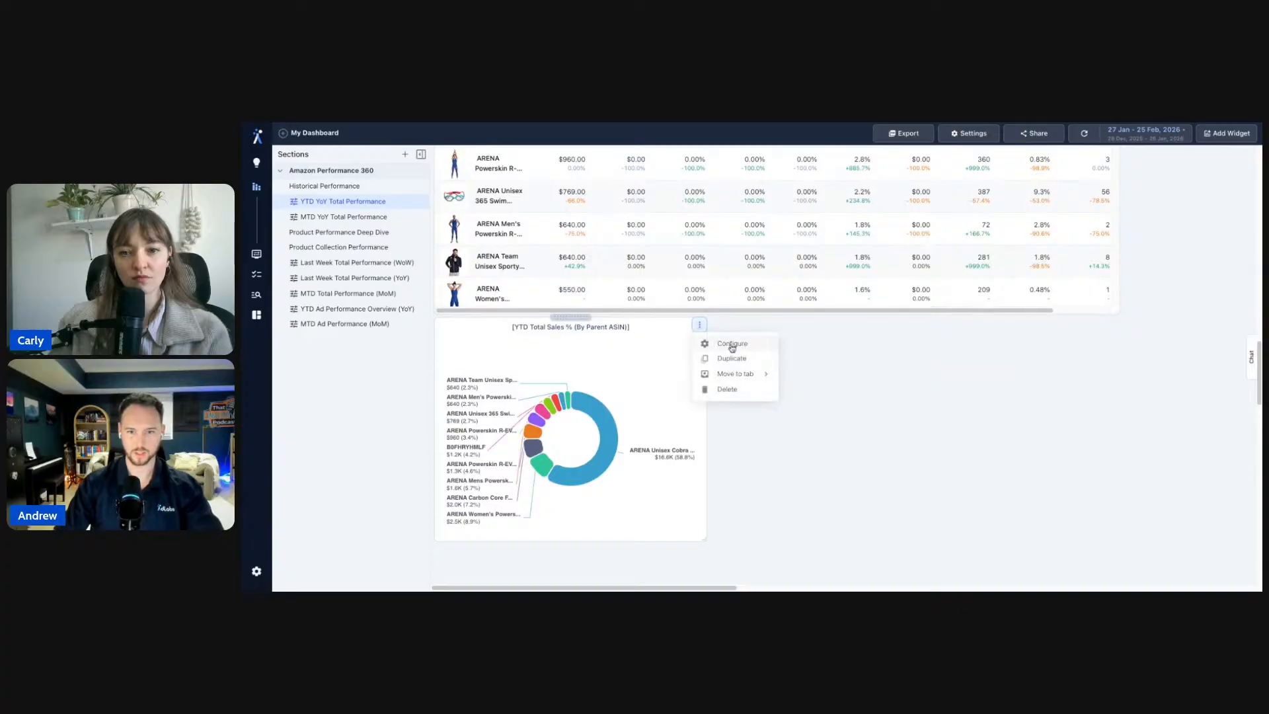
left_click(771, 396)
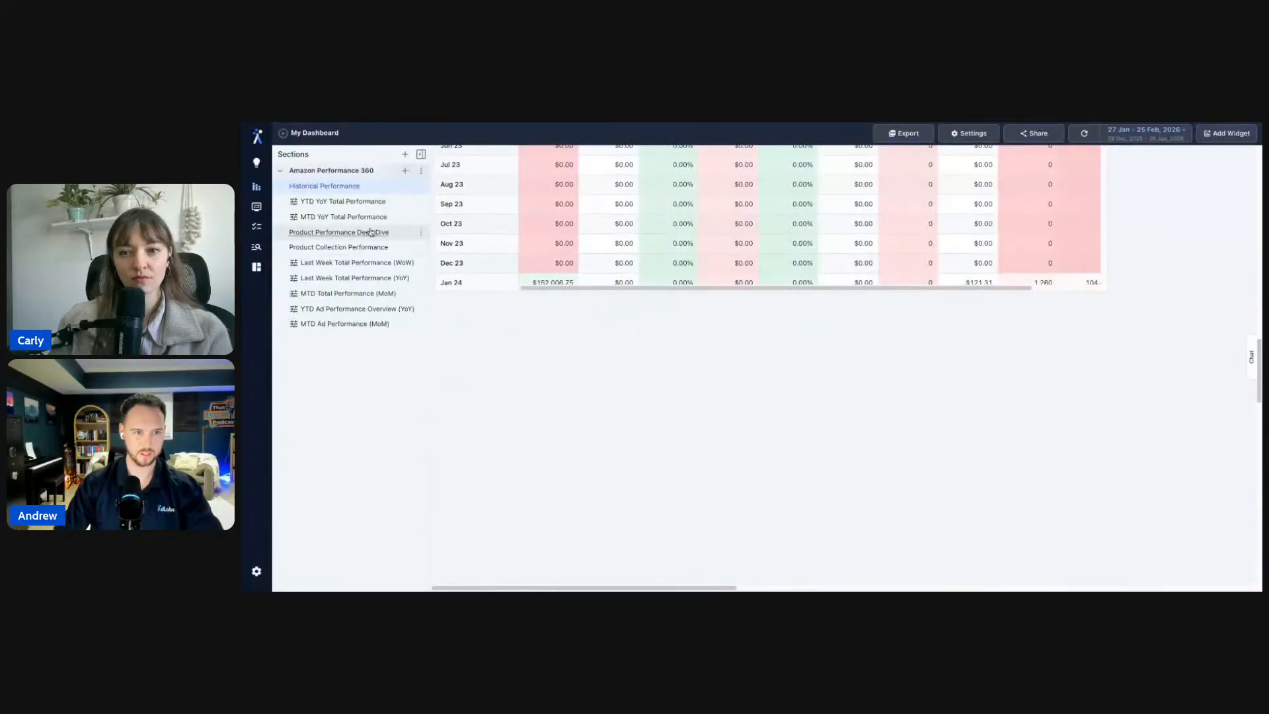
- Back on the YTD YoY tab, confirm the original pie chart remains
left_click(390, 208)
scroll(679, 441, "down", 10)
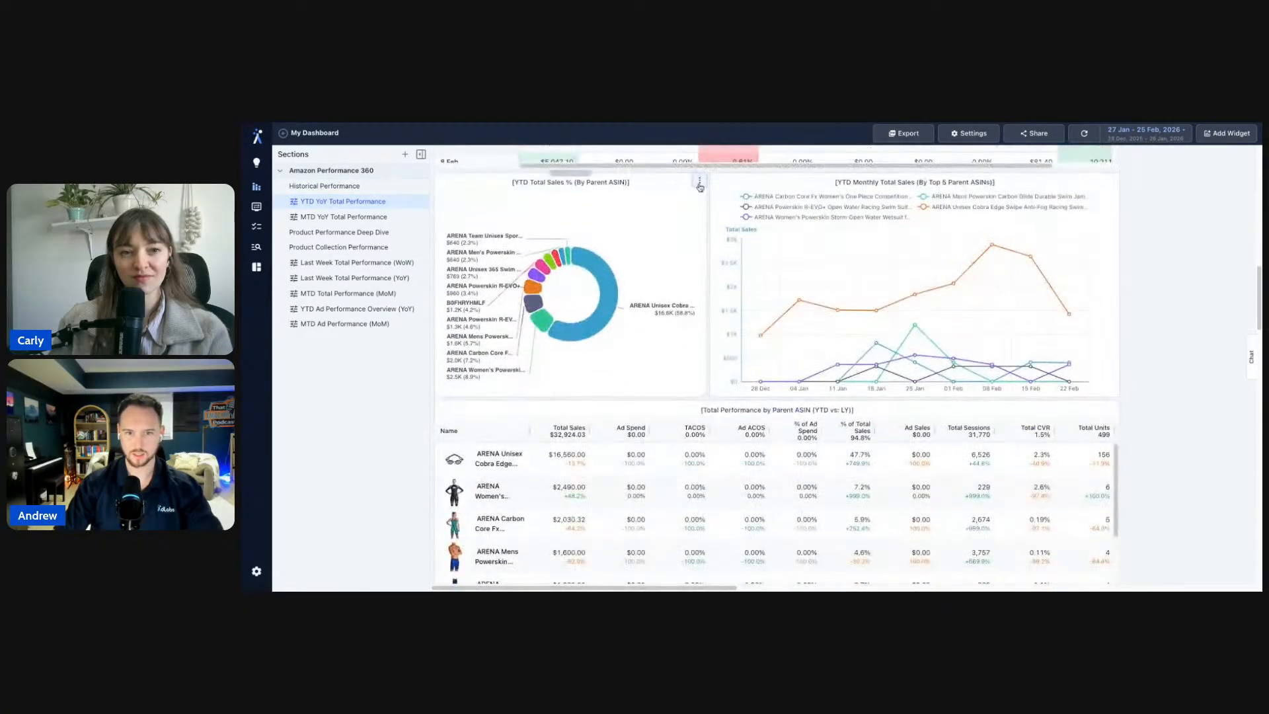
left_click(699, 180)
mouse_move(719, 229)
left_click(810, 279)
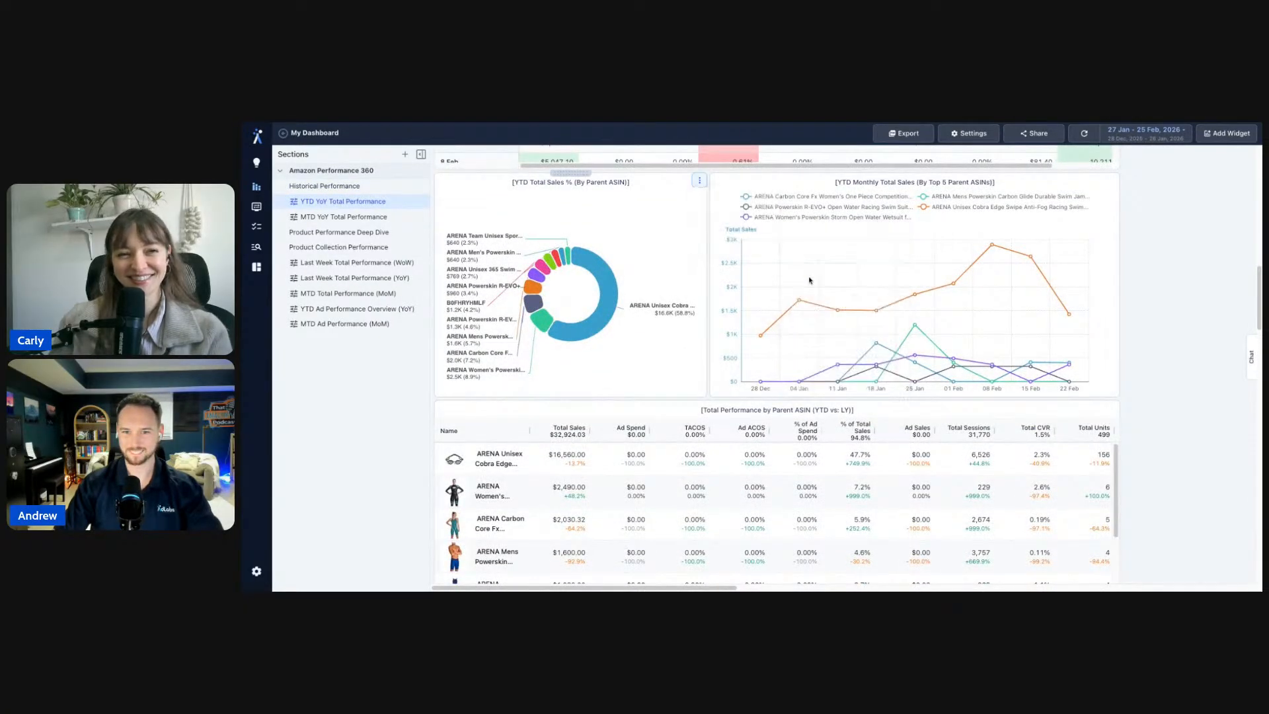
scroll(719, 245, "up", 1)
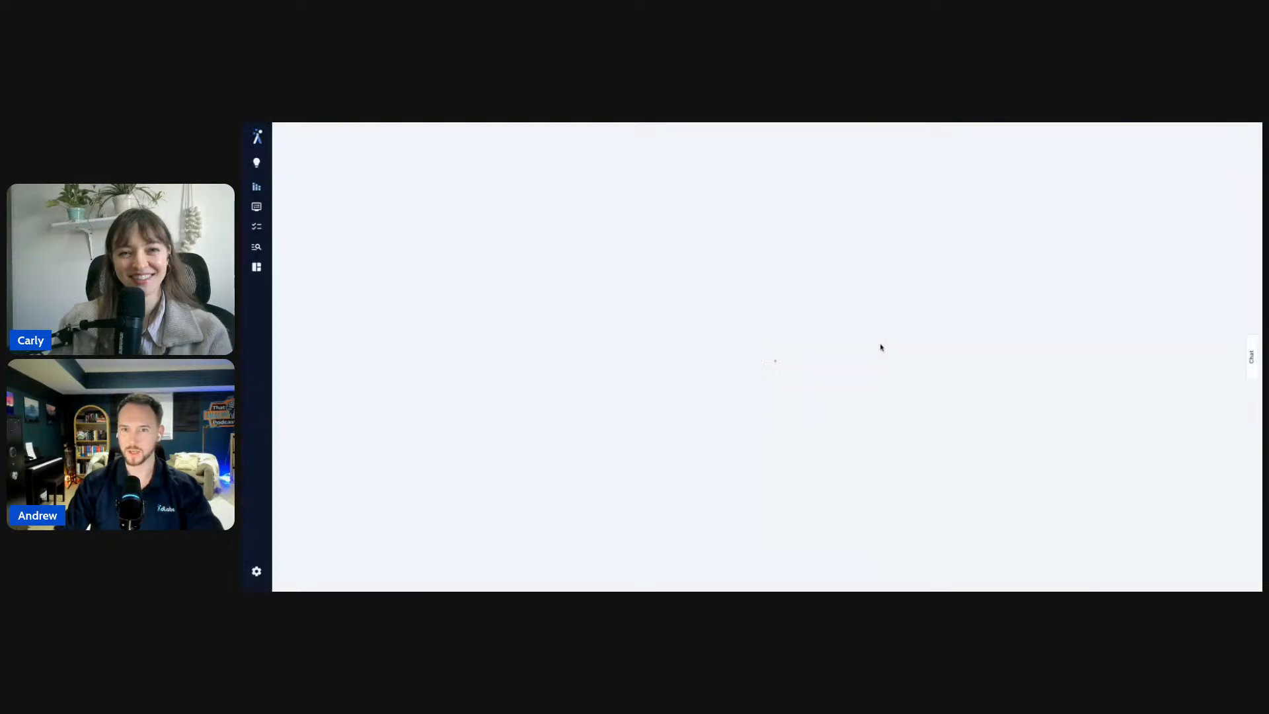
scroll(1149, 446, "down", 10)
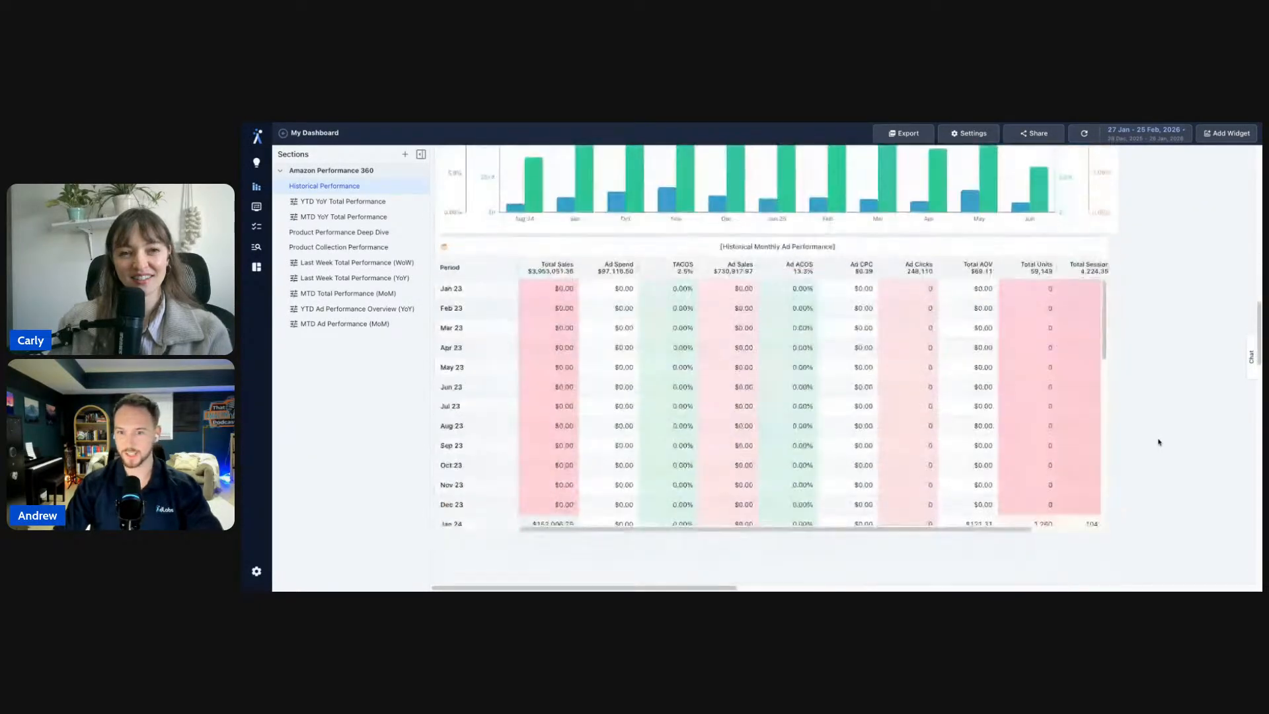
scroll(1158, 443, "up", 10)
left_click(338, 204)
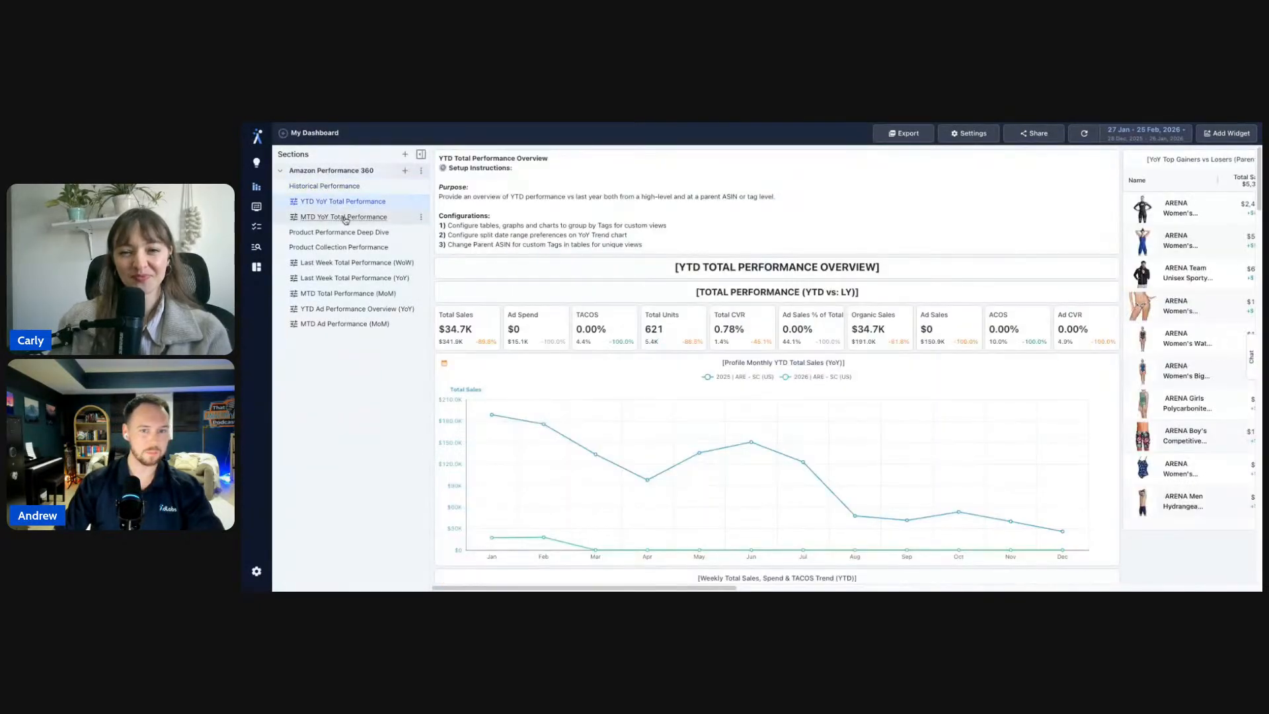
scroll(813, 269, "down", 4)
scroll(991, 397, "up", 4)
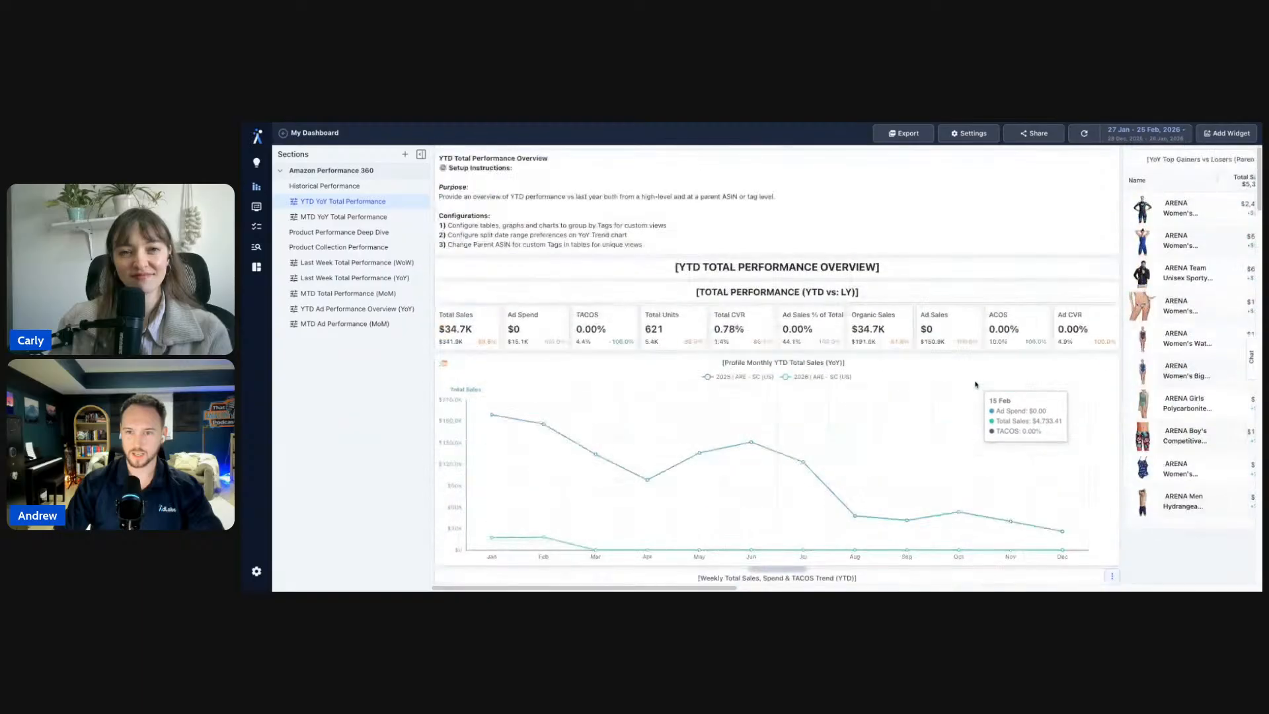
scroll(1158, 524, "down", 1)
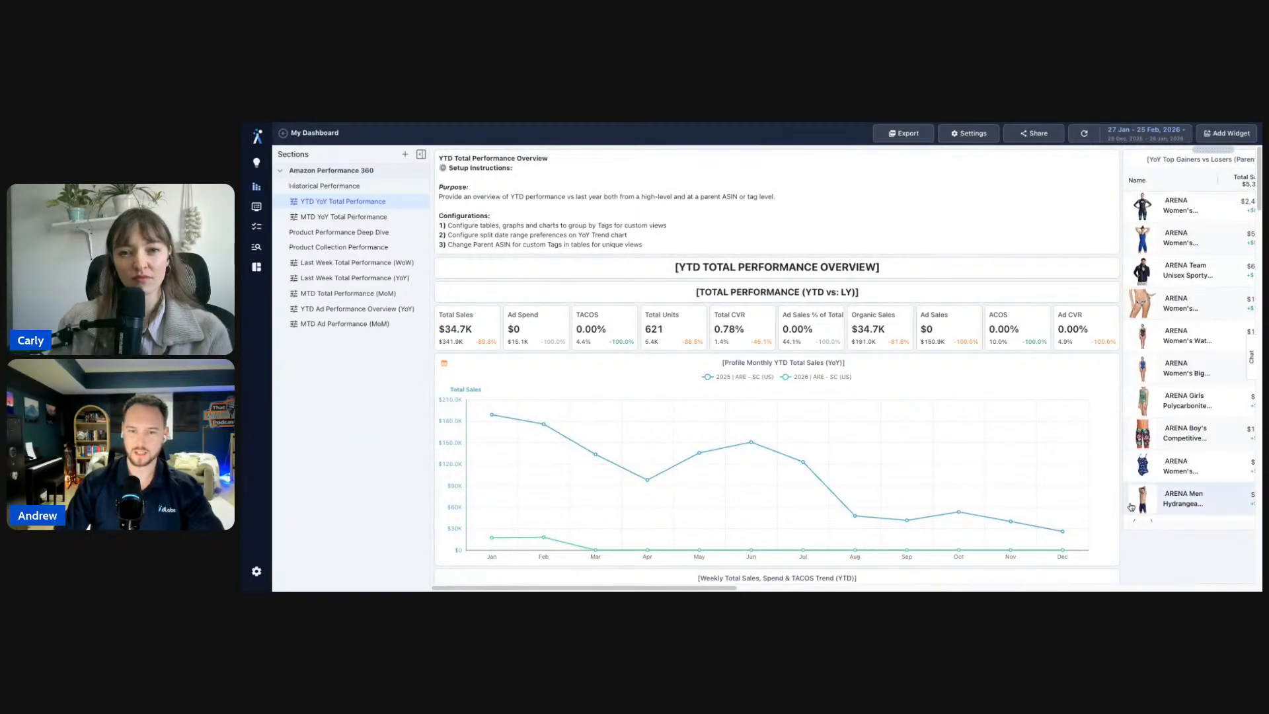
scroll(1147, 549, "down", 1)
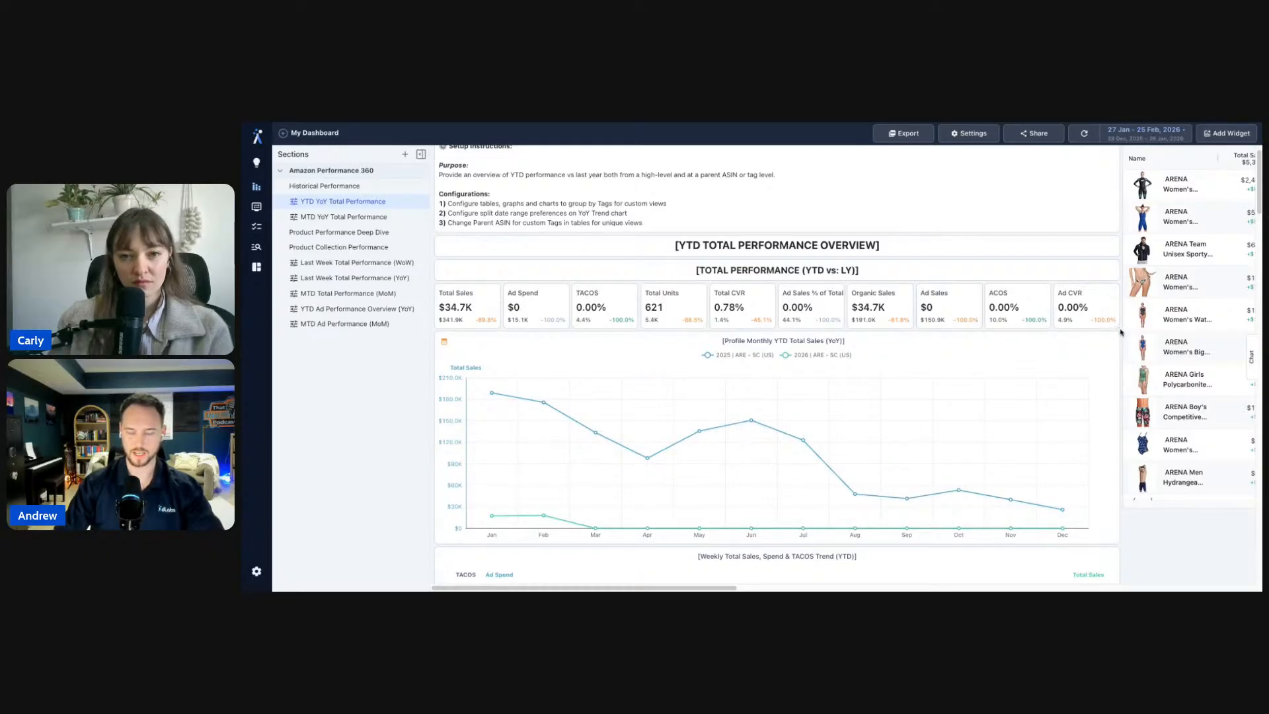
scroll(1024, 331, "down", 1)
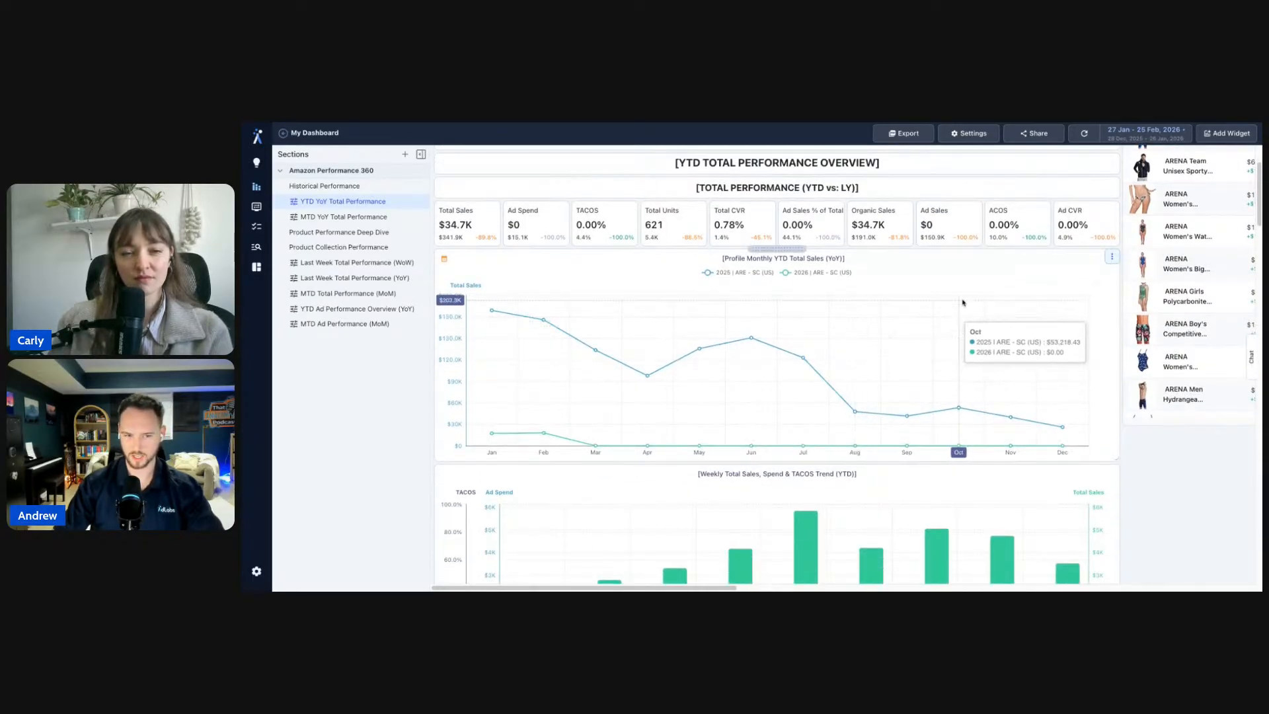
left_click(1111, 259)
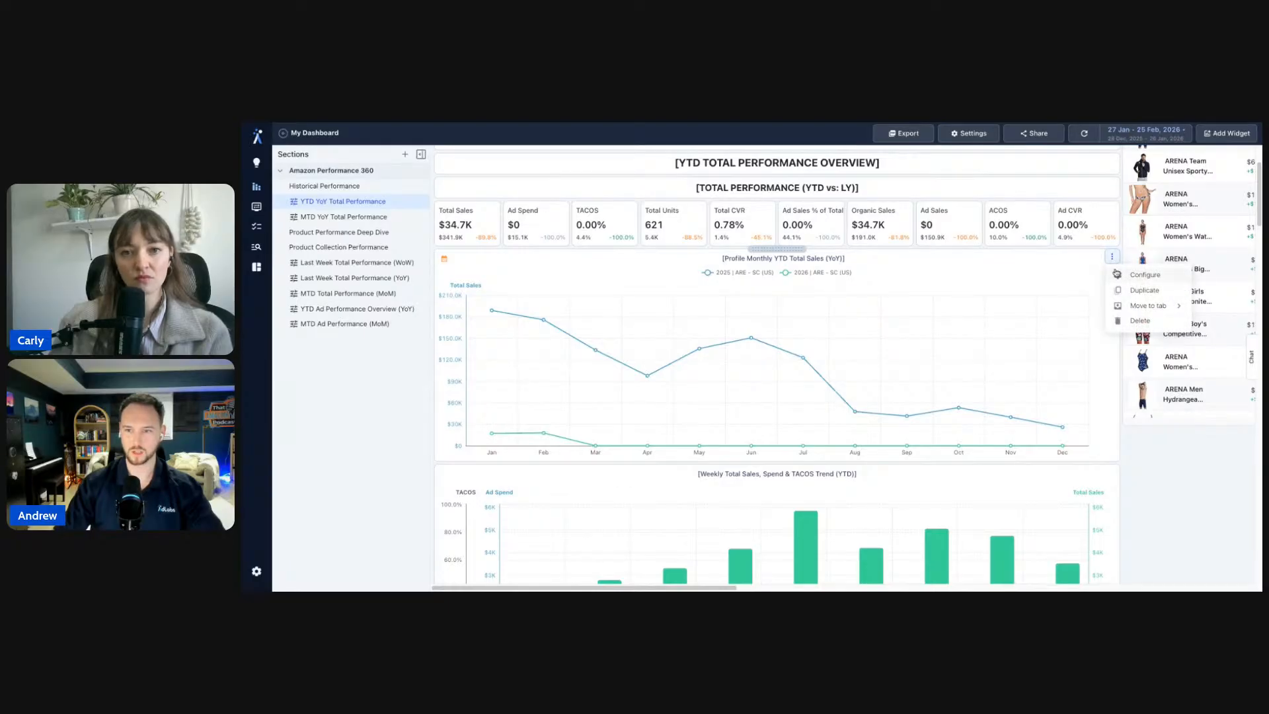
- Open the monthly YoY sales chart's date range, then close it, keeping 1 Jan 2025 – 25 Feb 2026
left_click(1118, 275)
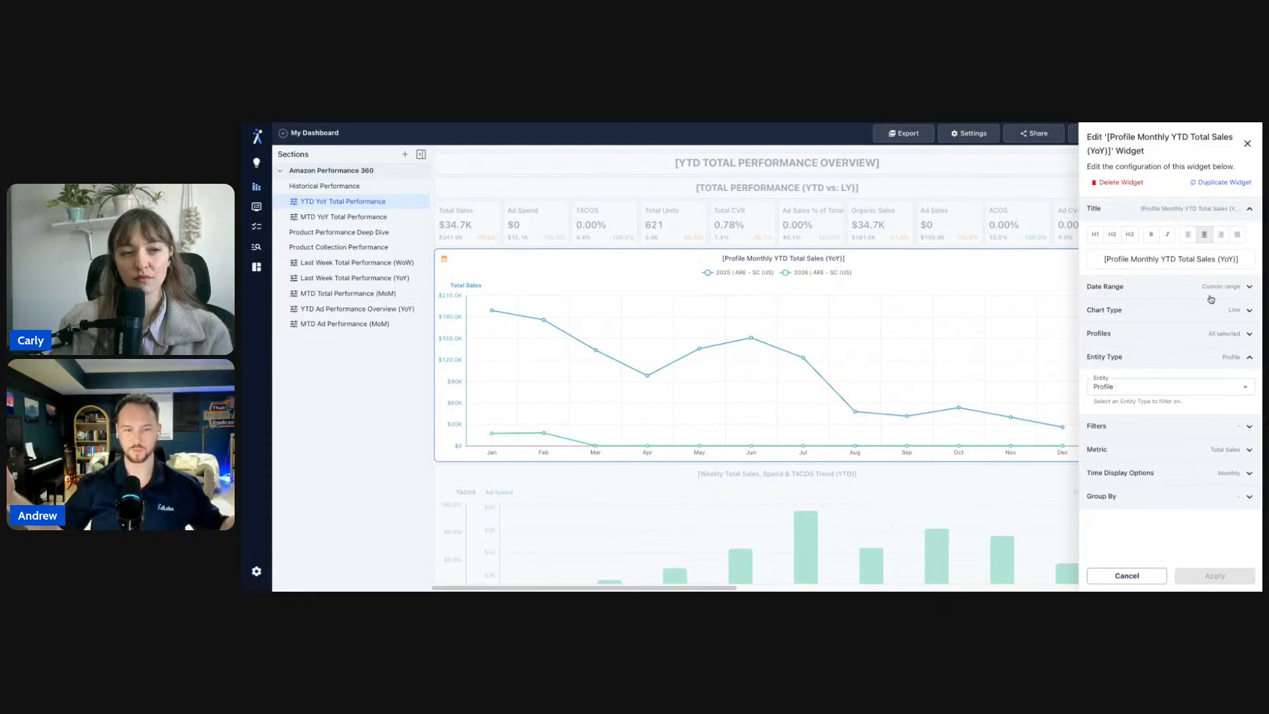
left_click(1124, 286)
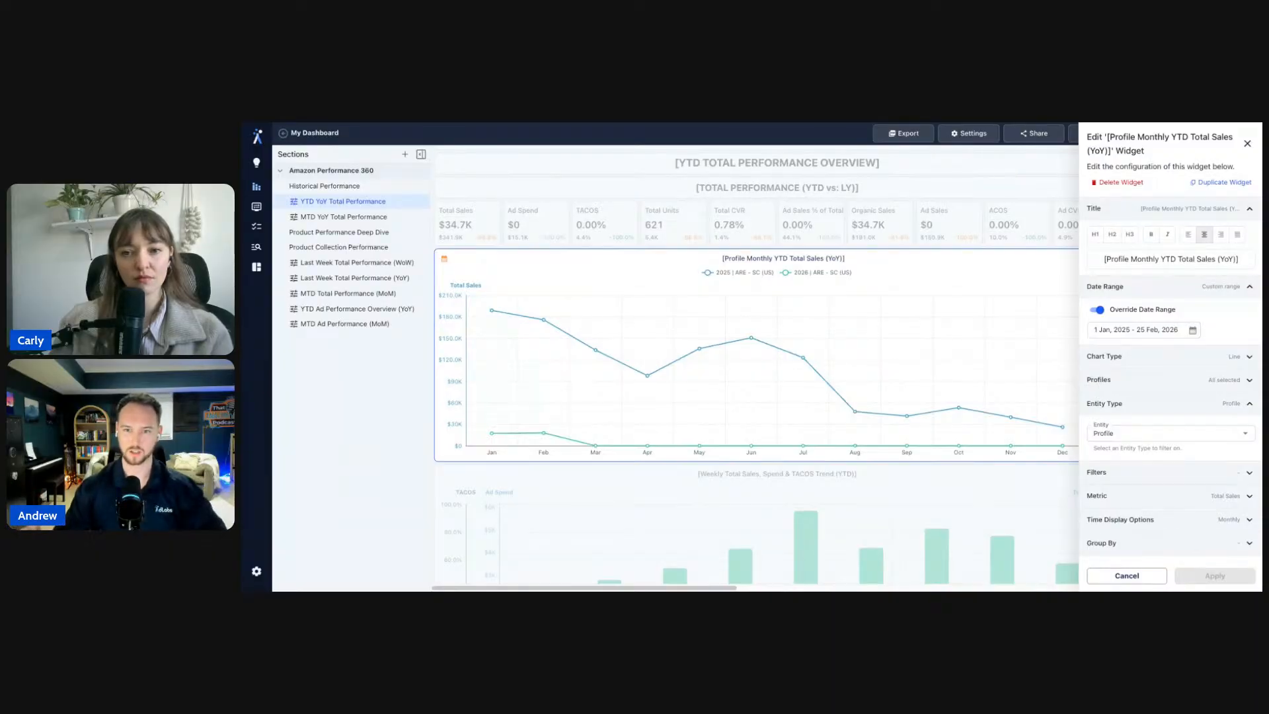
left_click(1150, 330)
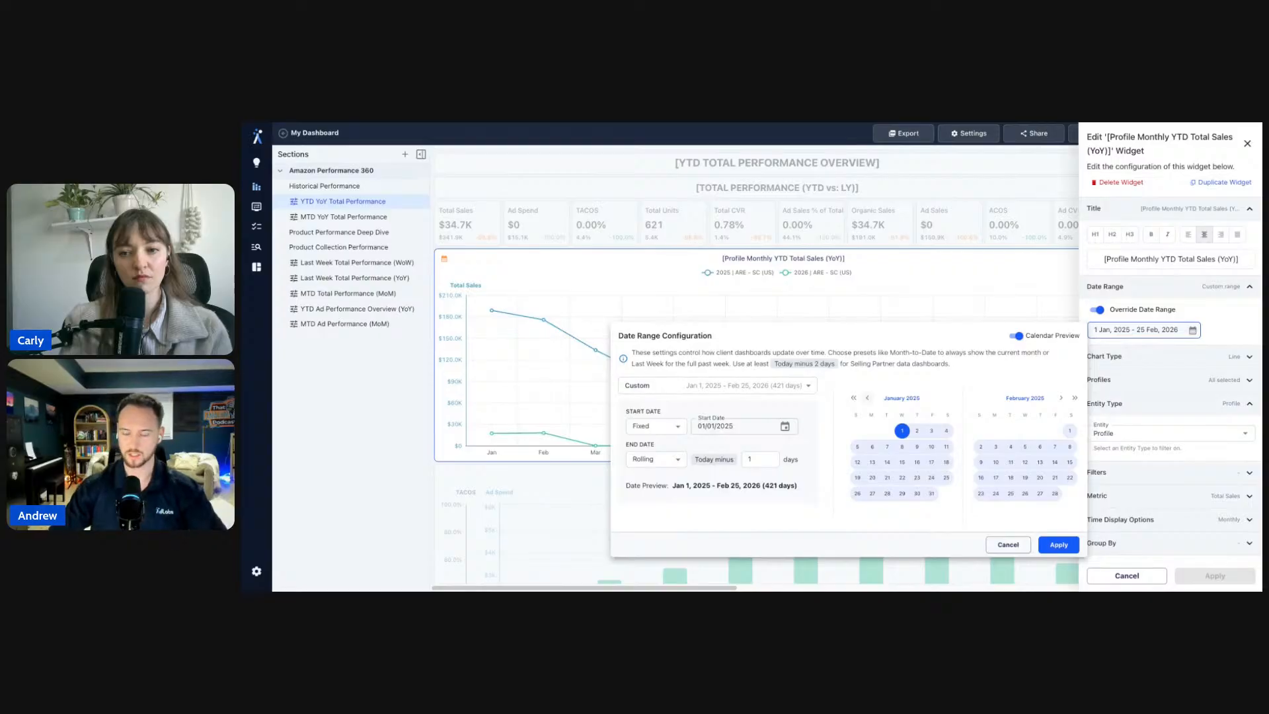
left_click(1005, 543)
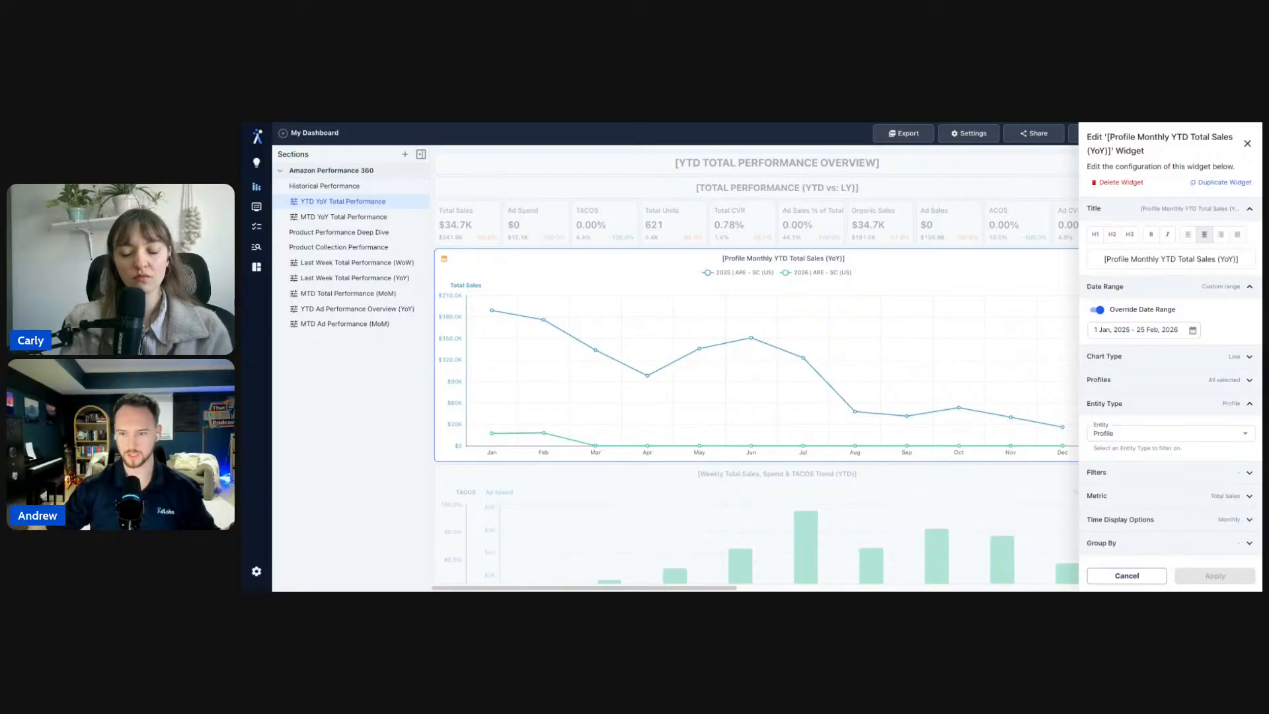
- Re-enable Split Date Range on the YTD Total Sales (YoY) chart, split it by Quarter, and apply
left_click(1154, 522)
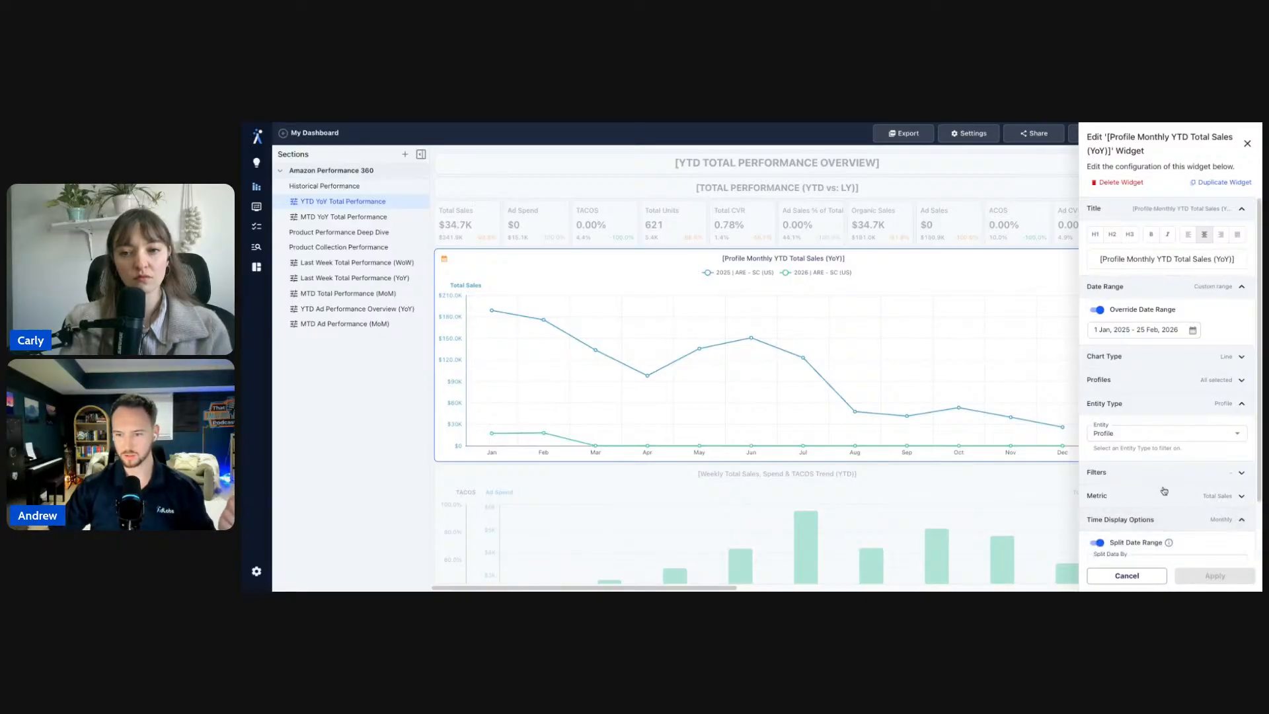
scroll(1165, 487, "down", 1)
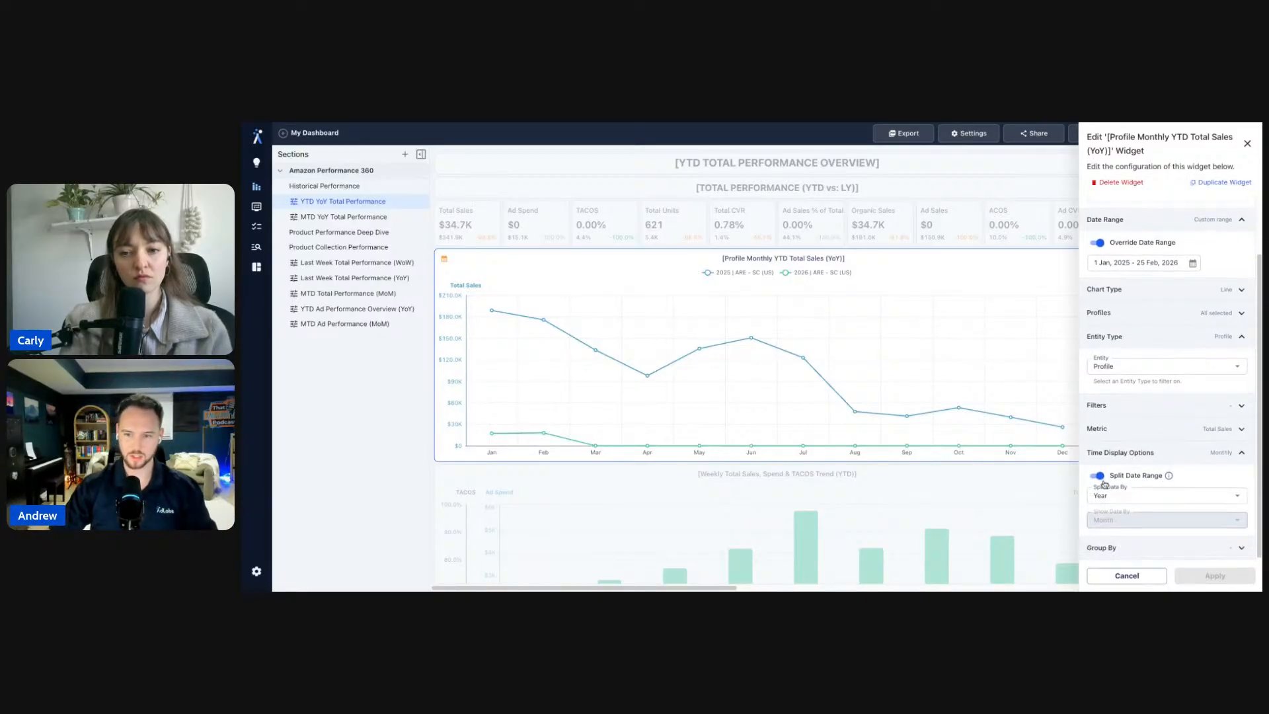
mouse_move(1169, 477)
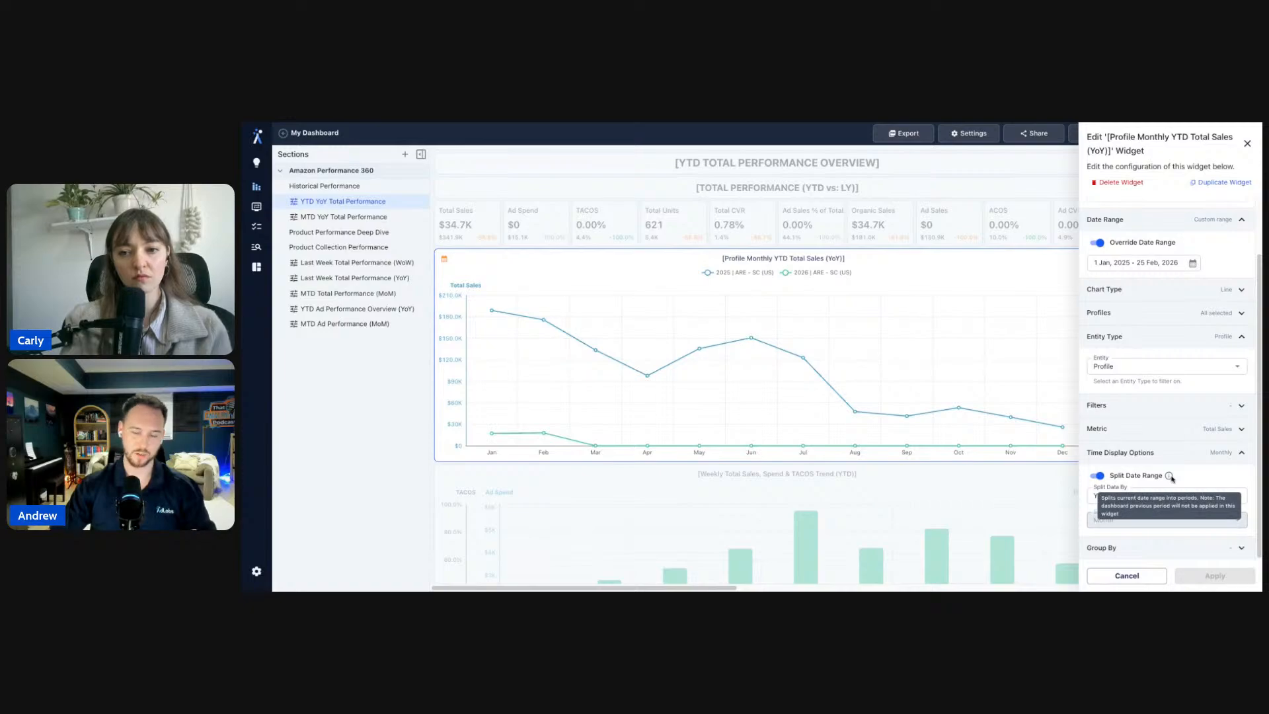
left_click(1119, 476)
scroll(1197, 432, "up", 1)
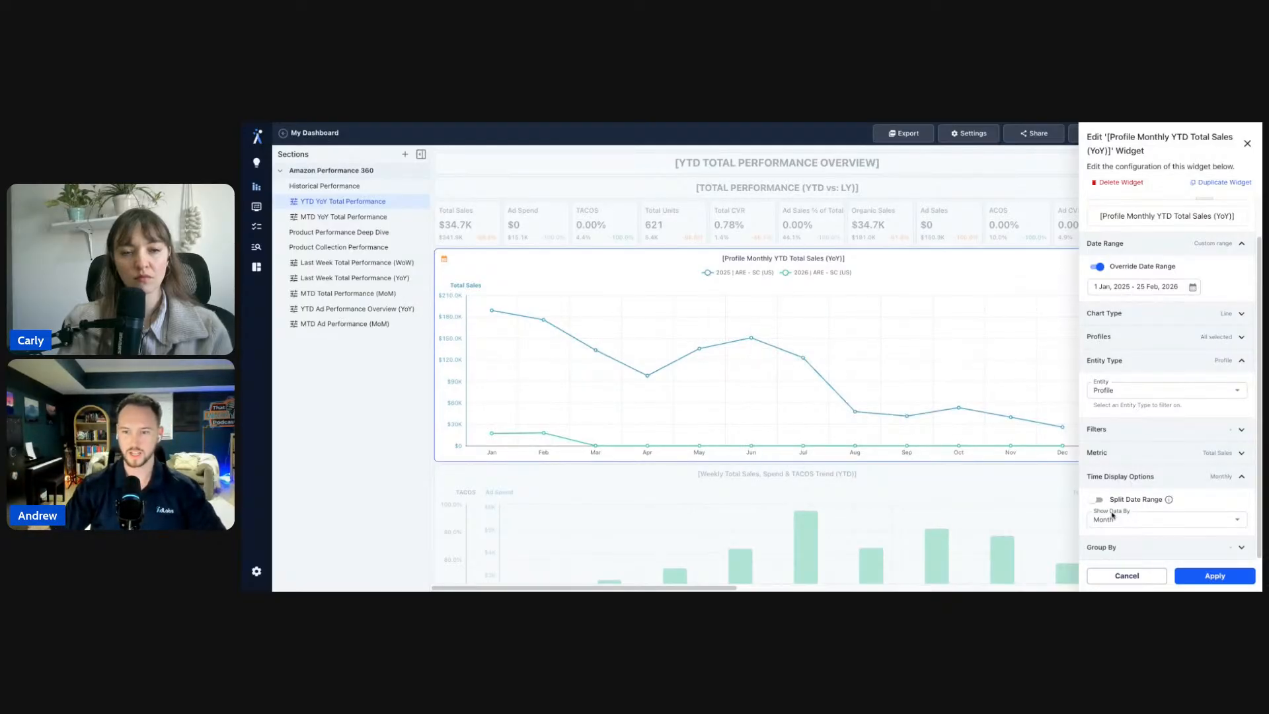
left_click(1096, 501)
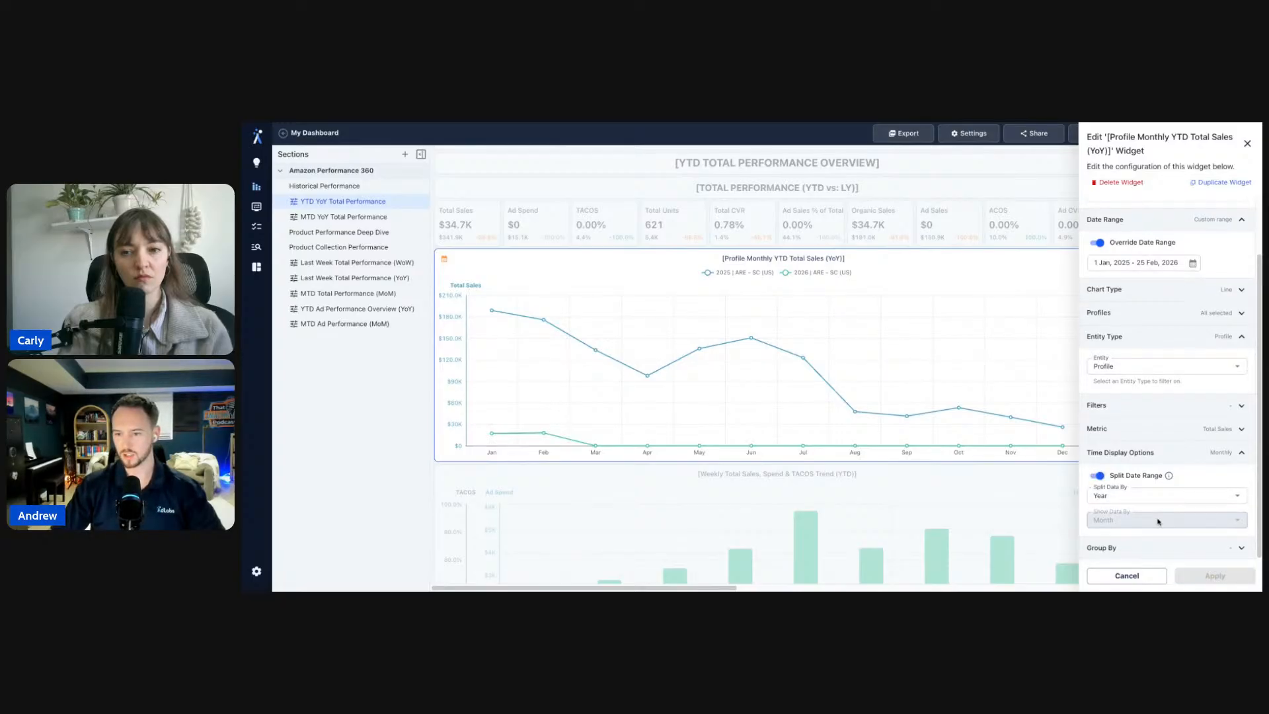
left_click(1131, 492)
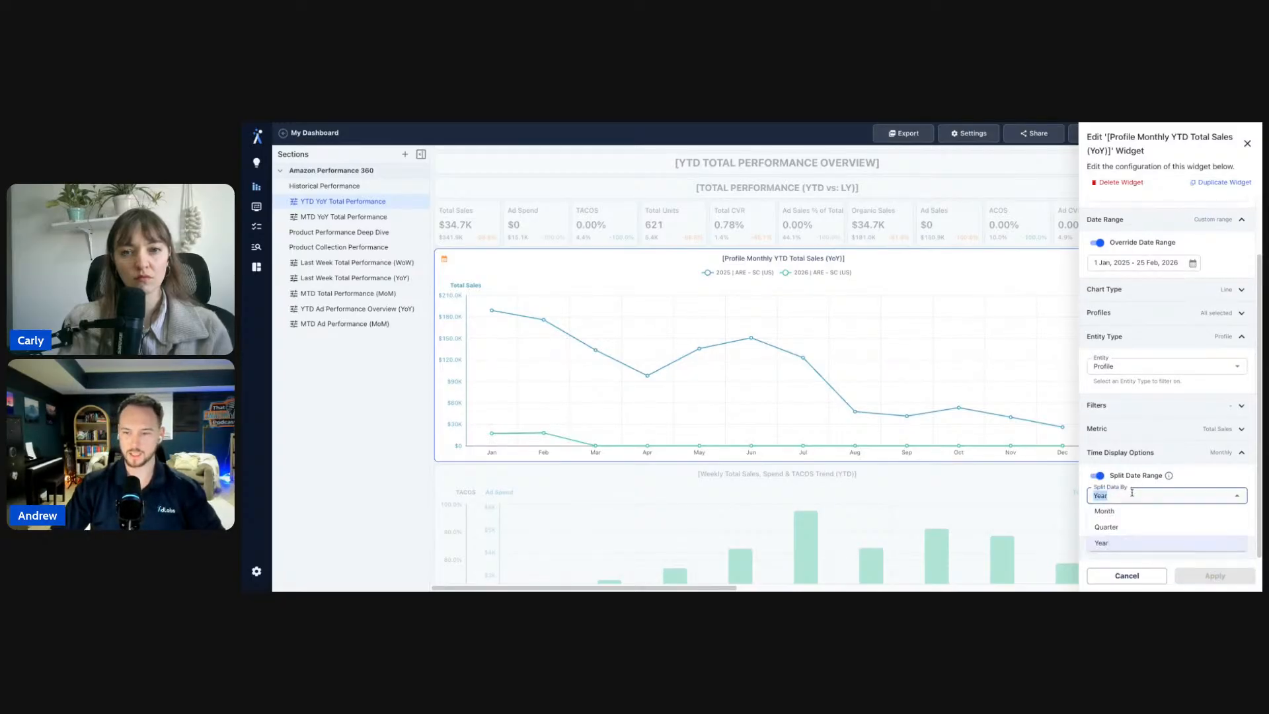
left_click(1123, 533)
left_click(1197, 573)
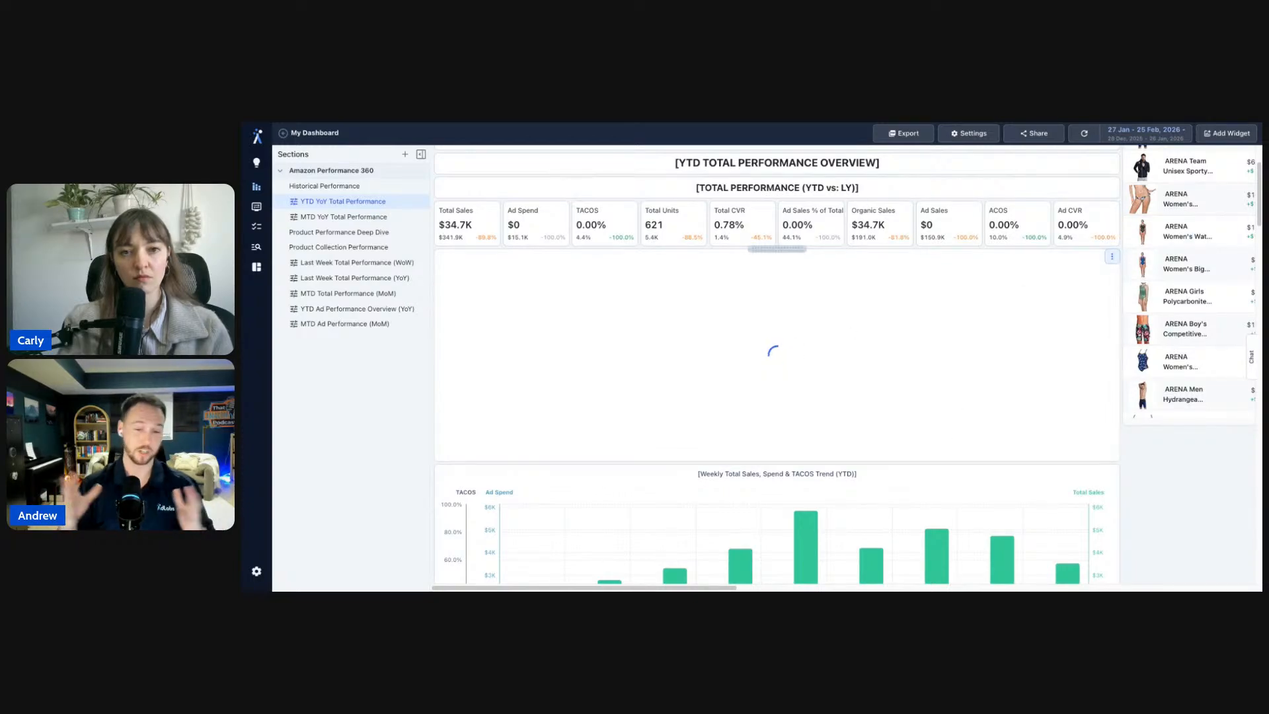
- Reconfigure the chart to split its data by Year and apply
left_click(1118, 276)
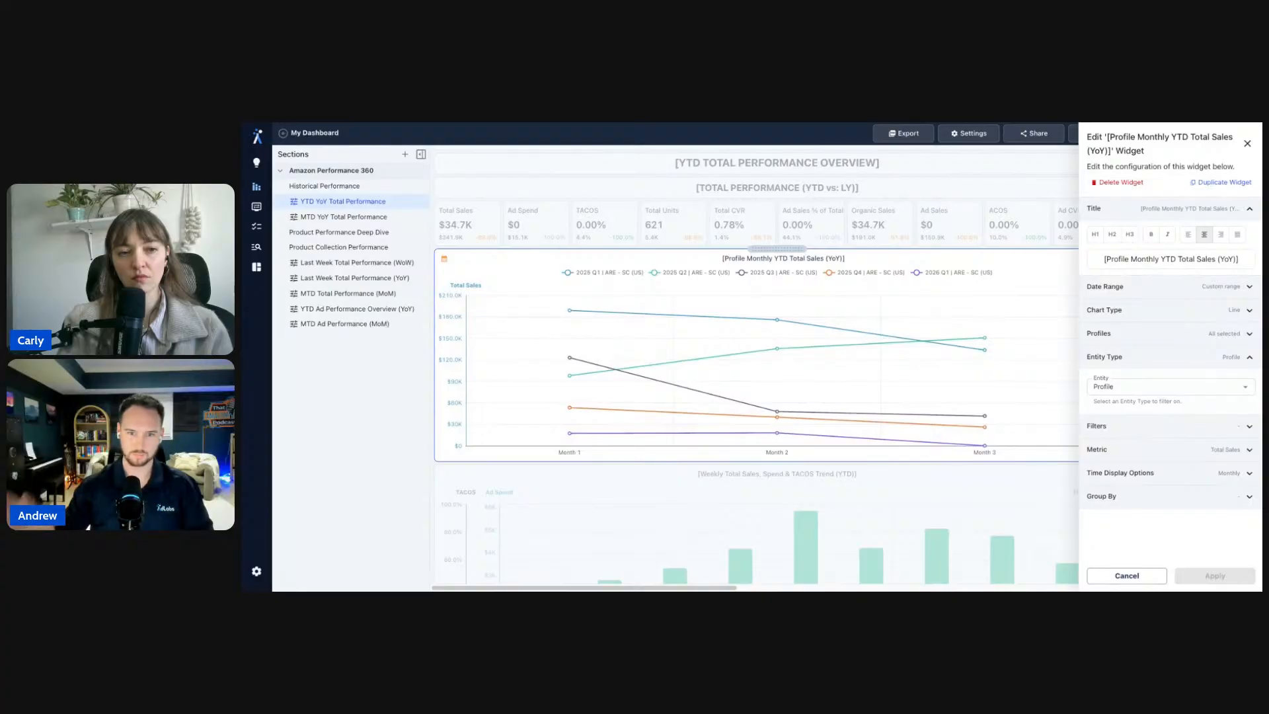
mouse_move(571, 399)
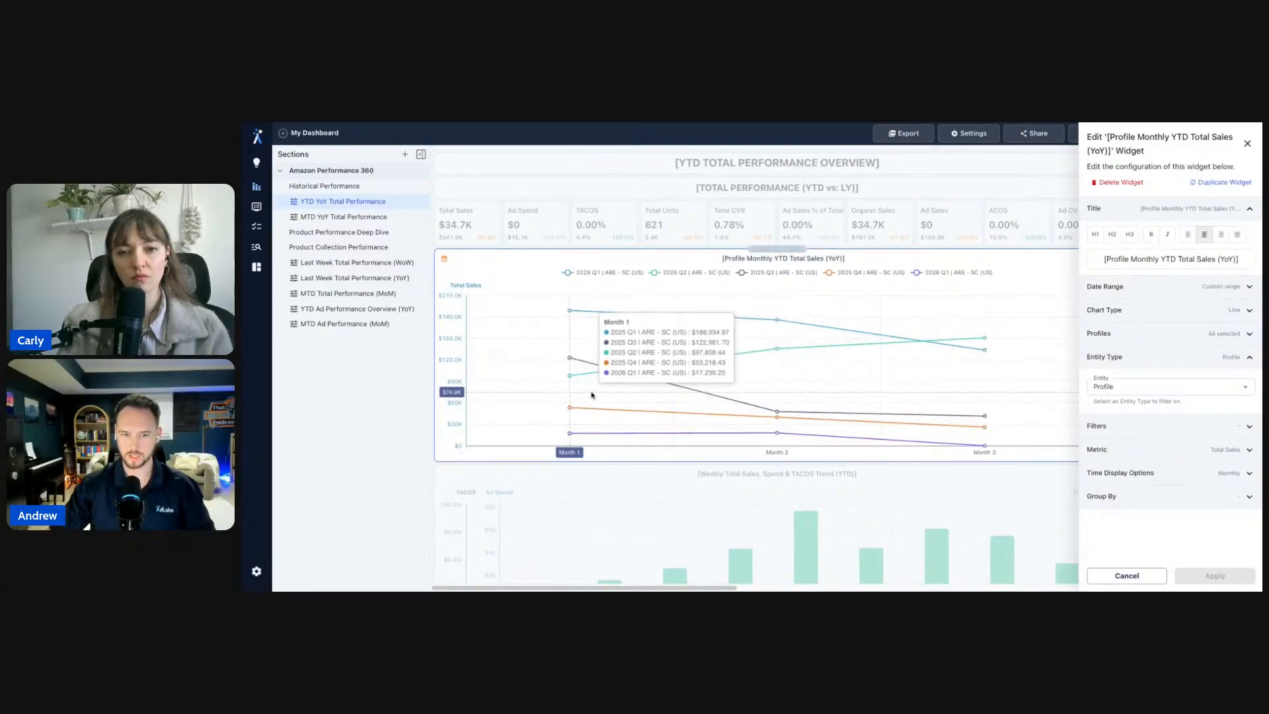
left_click(1151, 474)
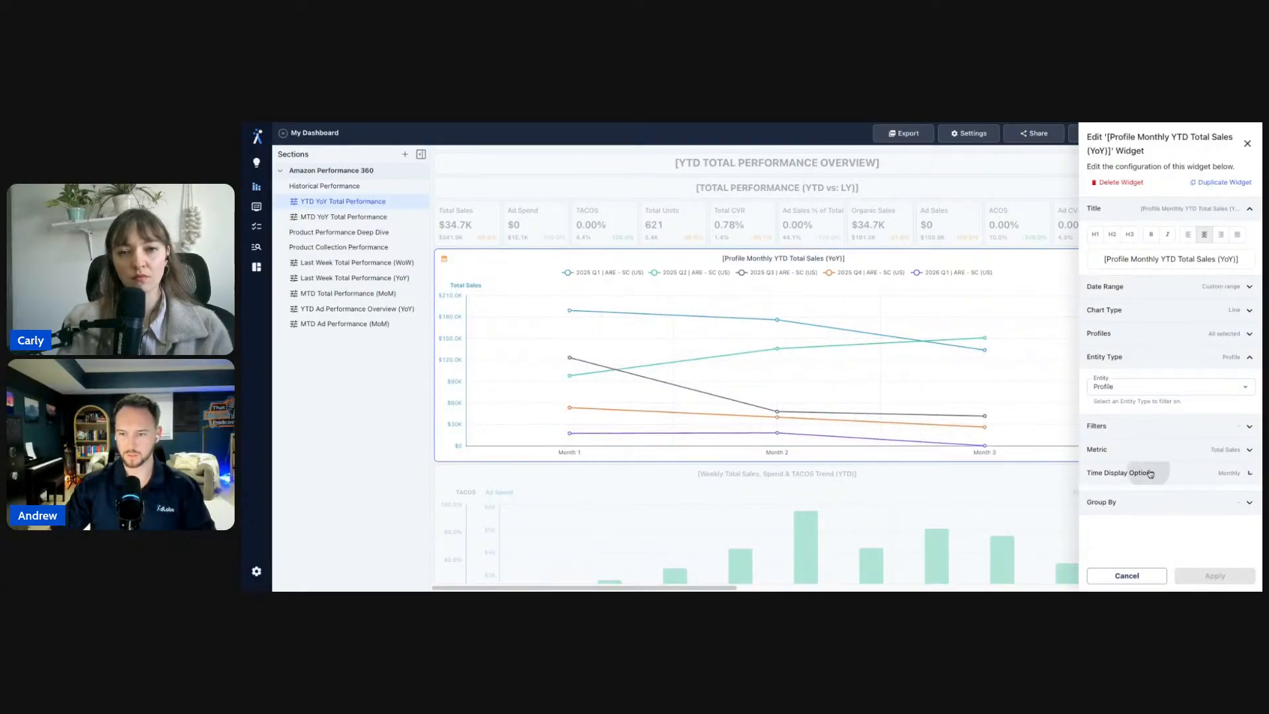
left_click(1125, 515)
left_click(1117, 533)
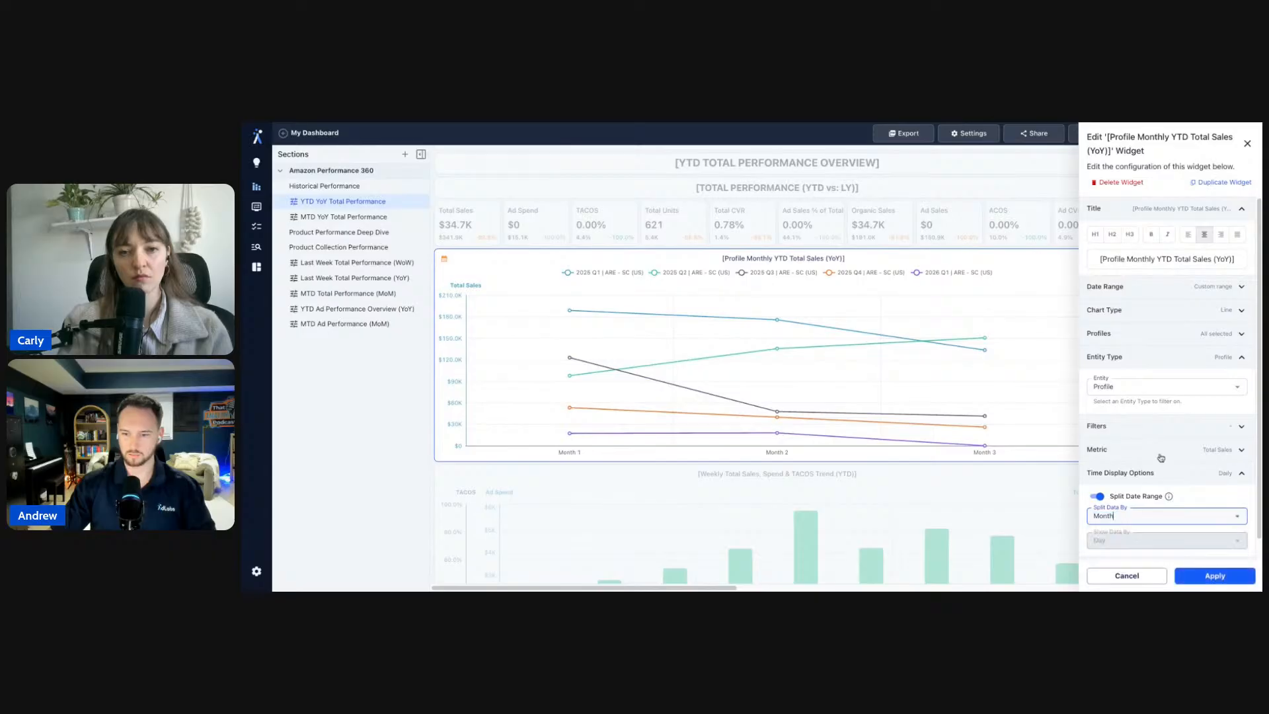
scroll(1097, 522, "down", 1)
left_click(1135, 498)
left_click(1133, 528)
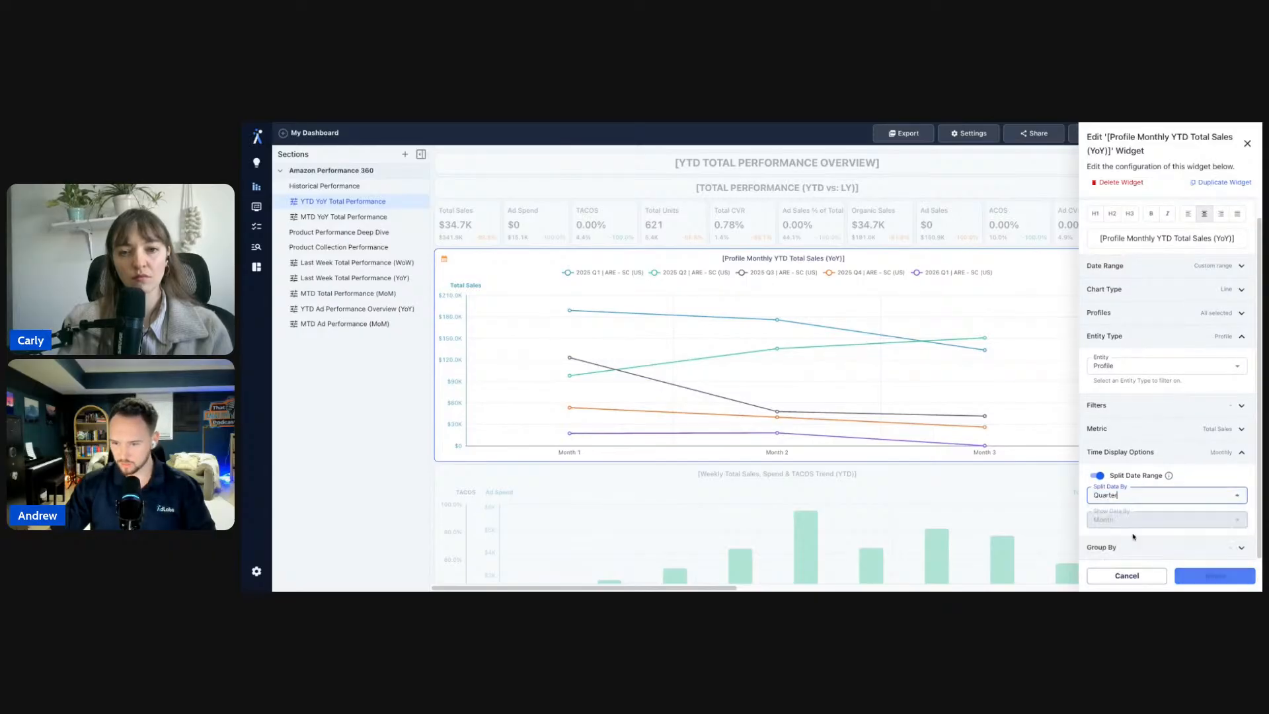
left_click(1136, 497)
left_click(1130, 542)
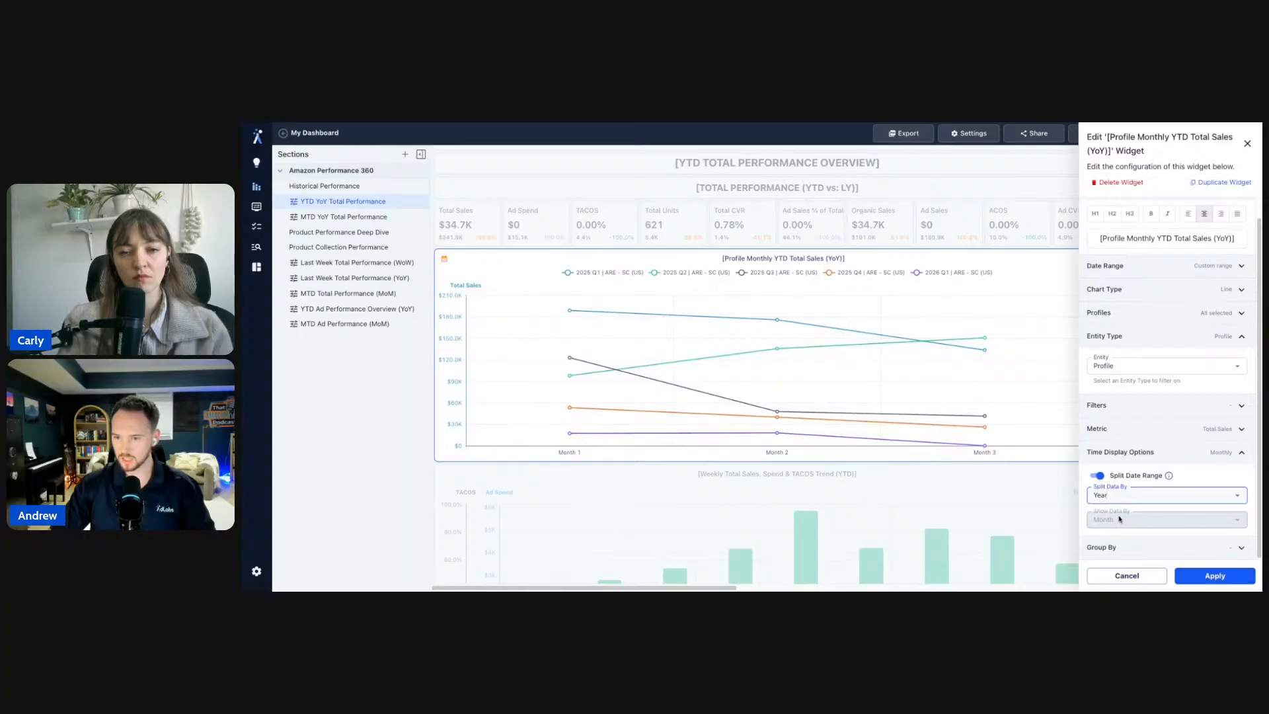
left_click(1187, 580)
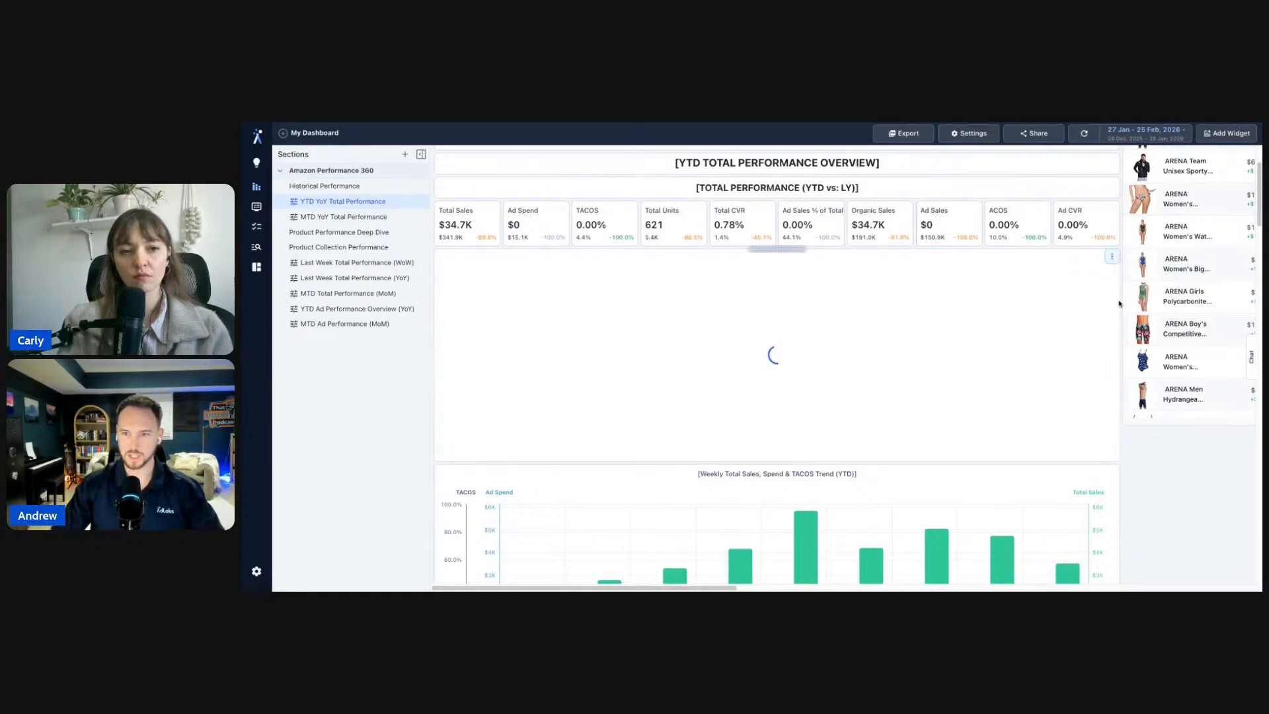
left_click(1114, 258)
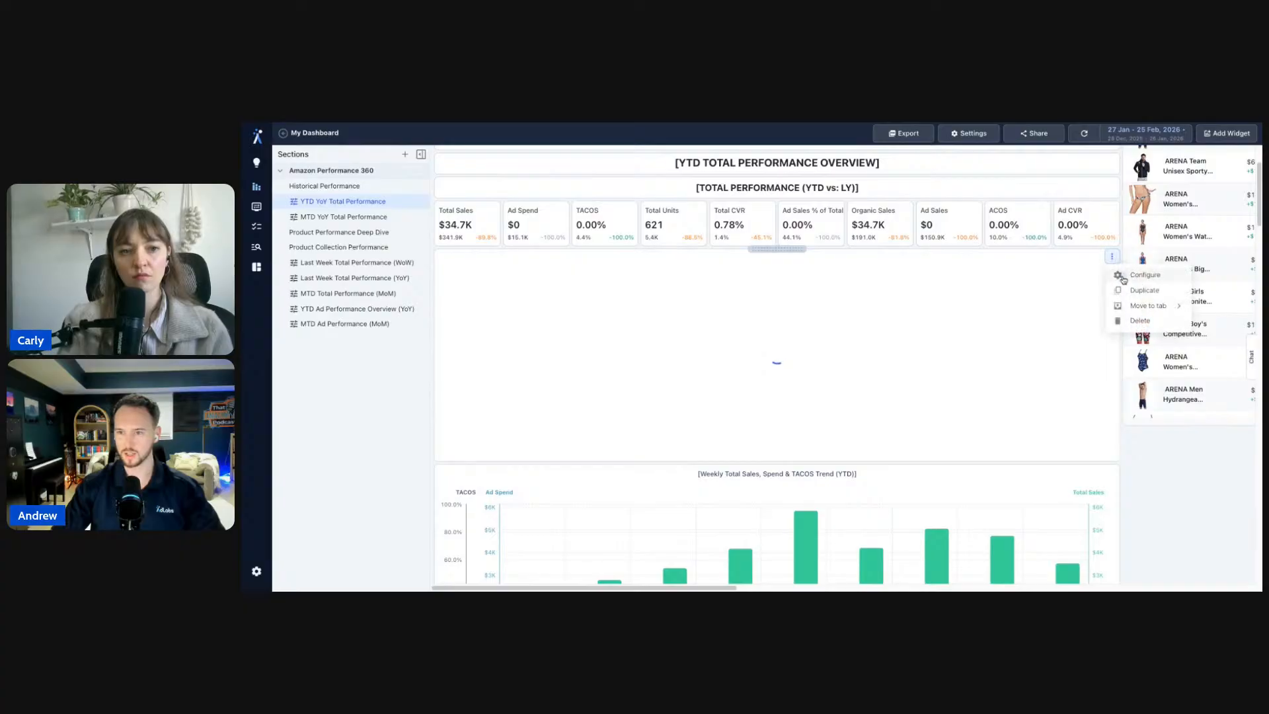
left_click(1123, 276)
key("Escape")
left_click(1226, 133)
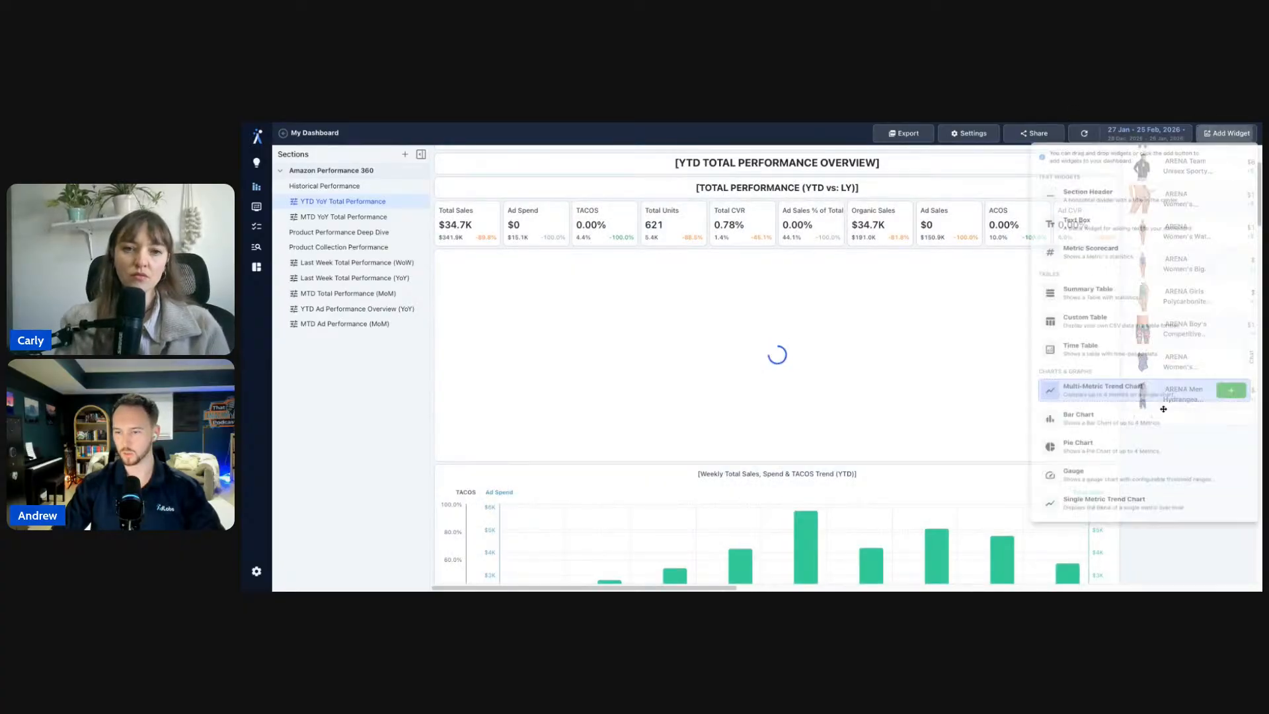
left_click(1161, 555)
scroll(1161, 482, "down", 1)
scroll(1161, 482, "up", 2)
scroll(1154, 519, "right", 2)
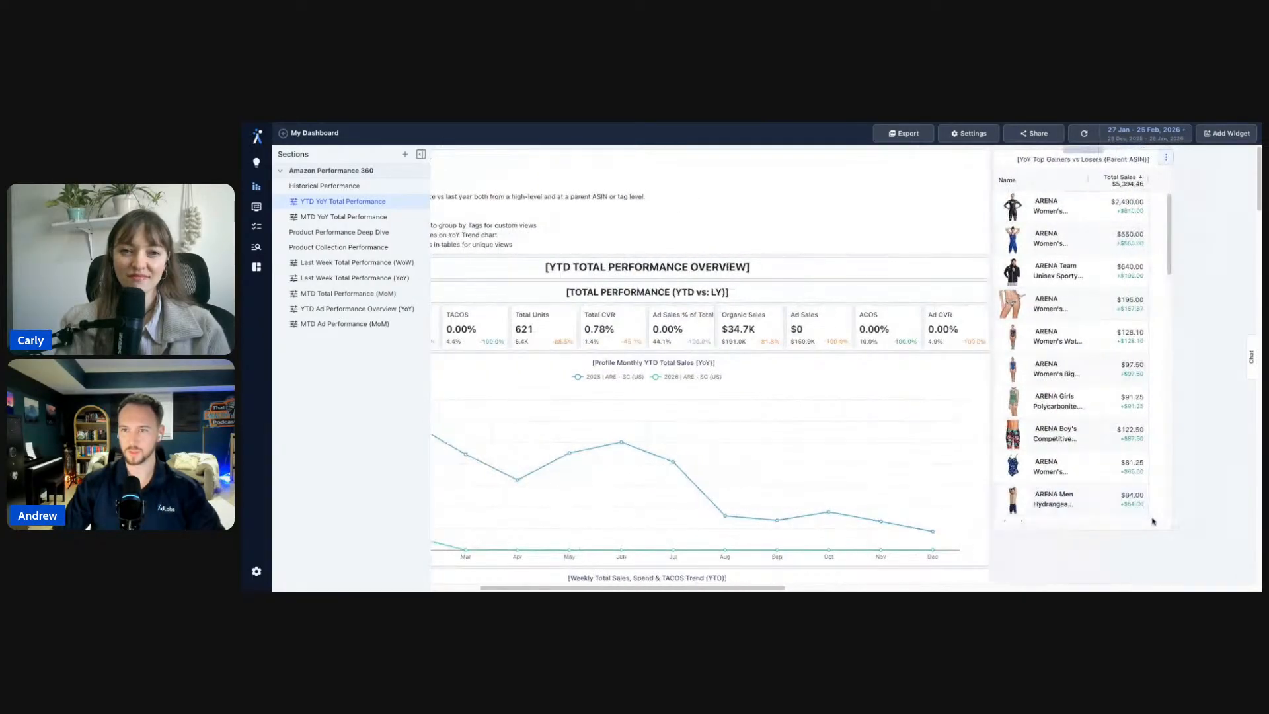
scroll(1133, 565, "down", 7)
scroll(1108, 467, "up", 7)
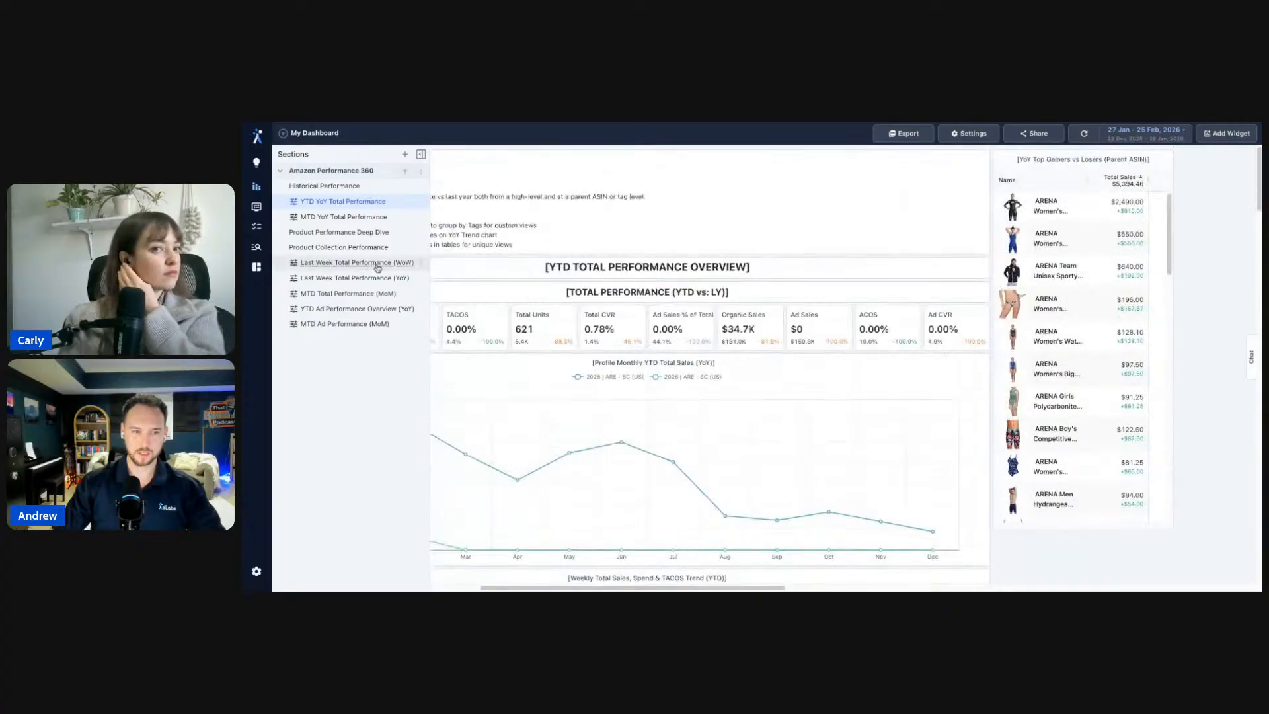
left_click(367, 216)
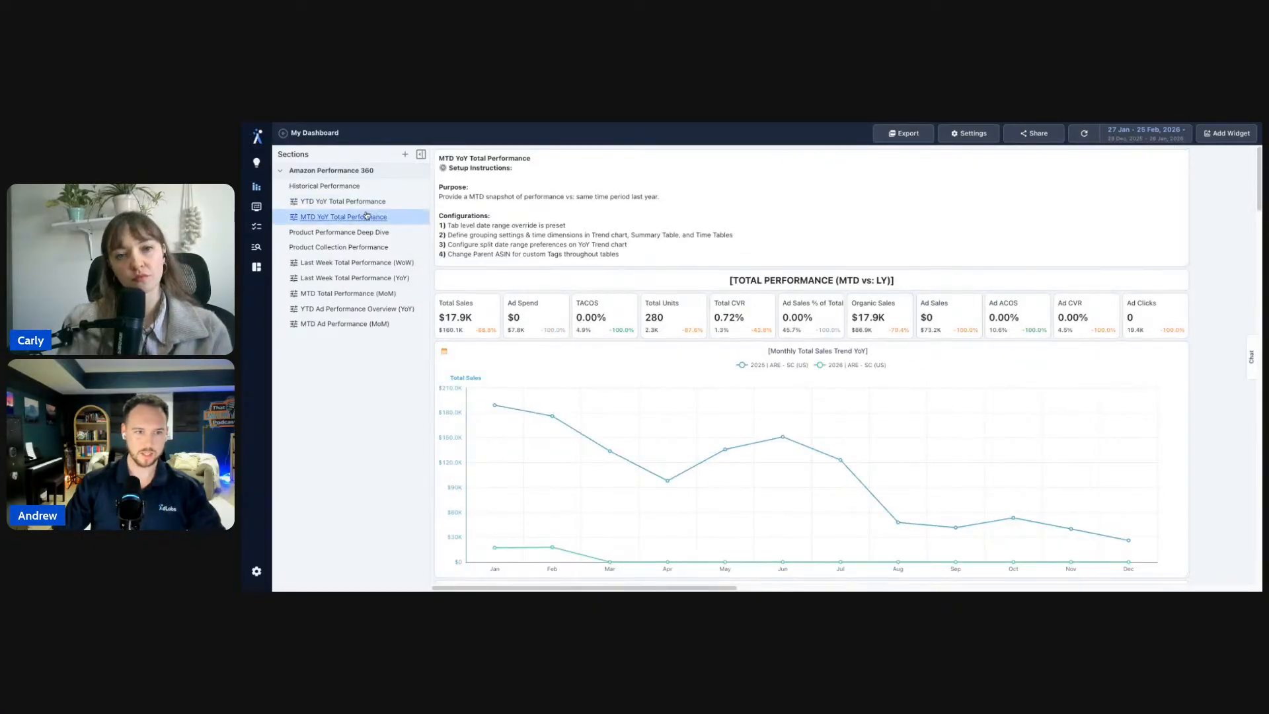
left_click(363, 201)
left_click_drag(651, 246, 448, 244)
left_click(449, 245)
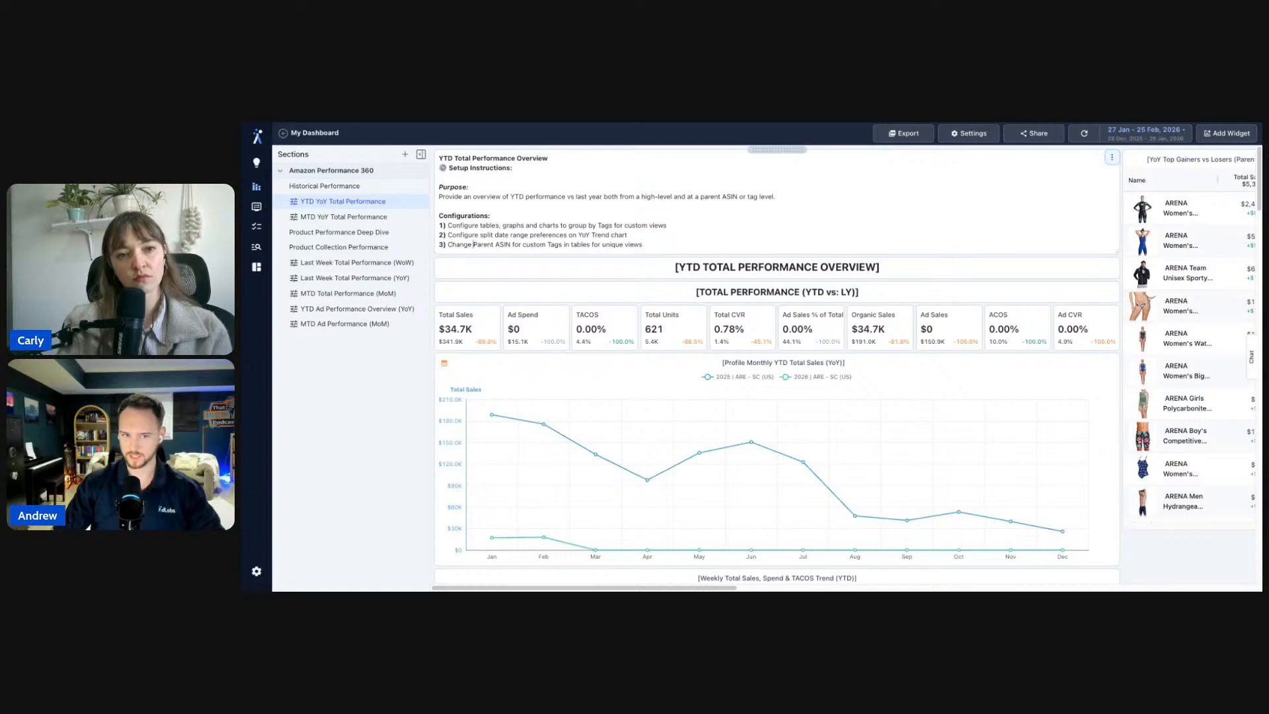
left_click_drag(473, 245, 510, 244)
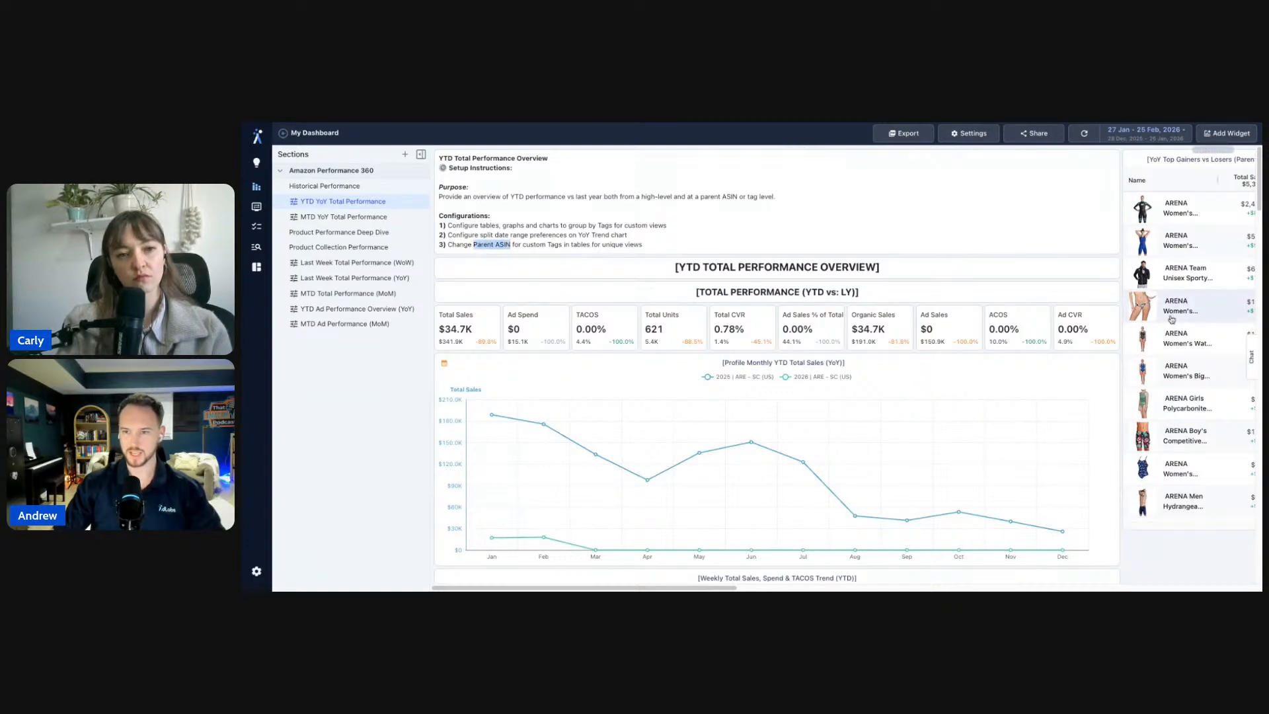
scroll(1171, 319, "down", 10)
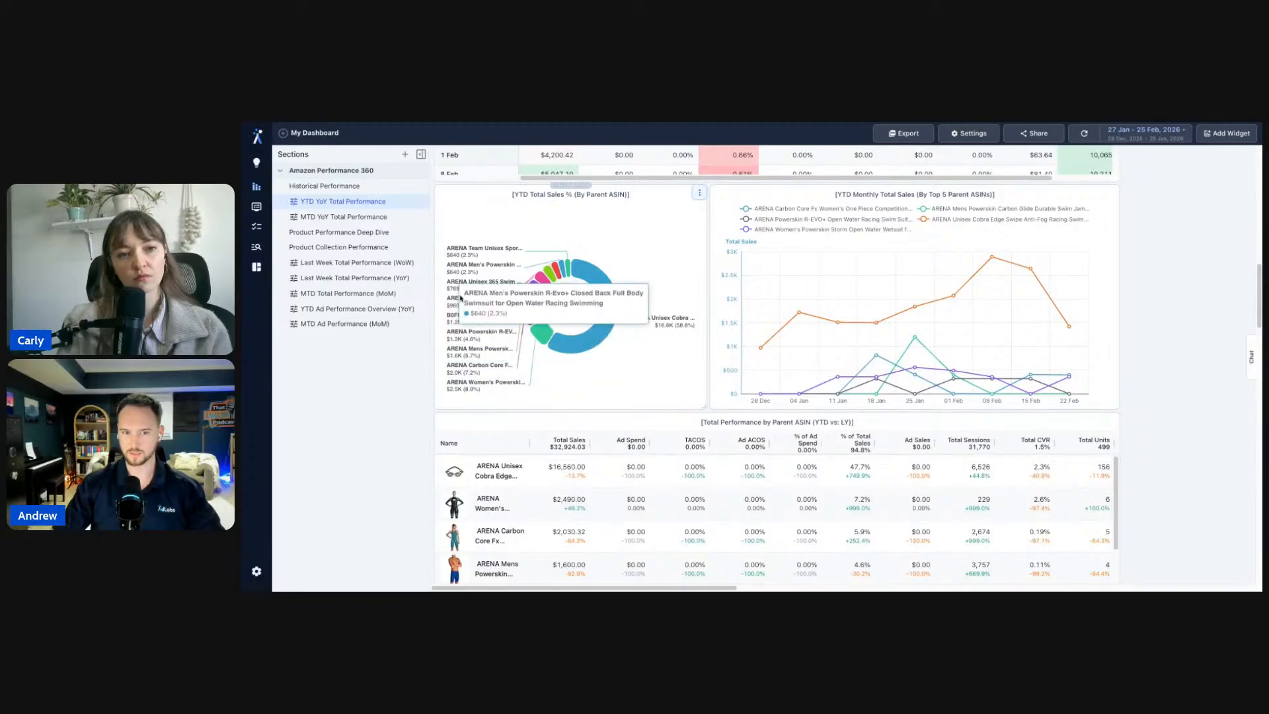
scroll(1199, 315, "up", 3)
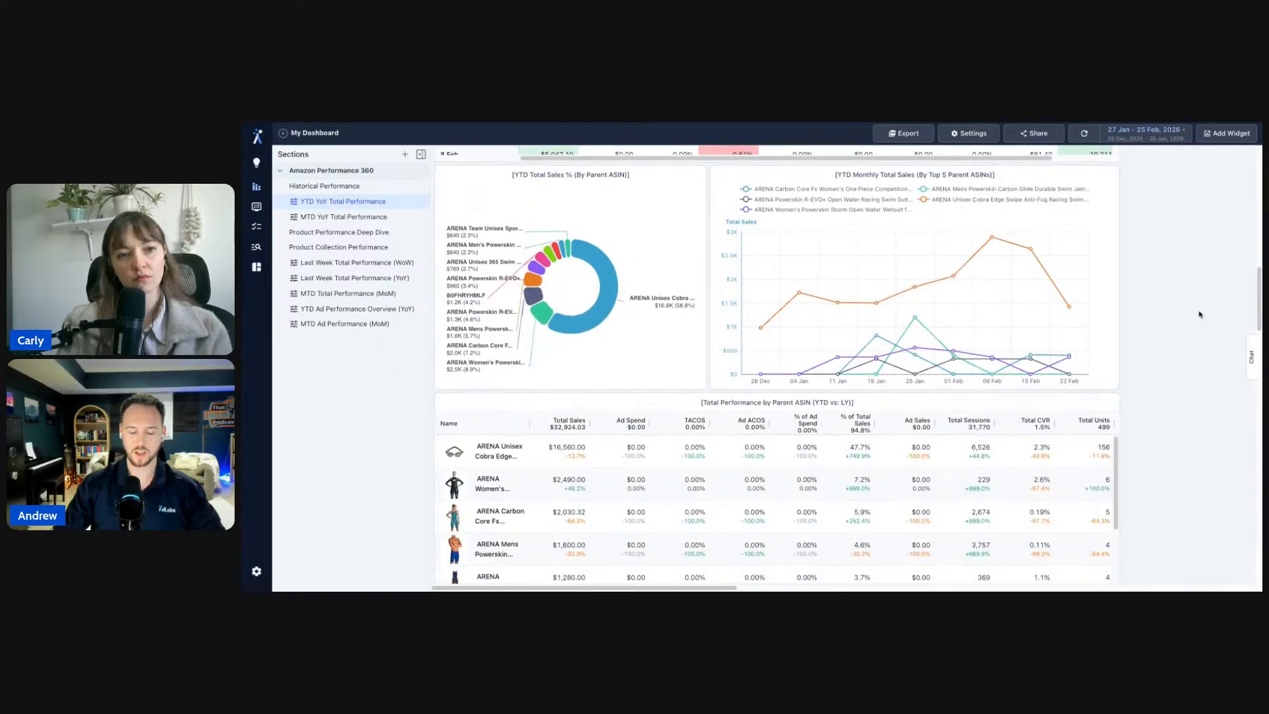
scroll(1199, 314, "up", 1)
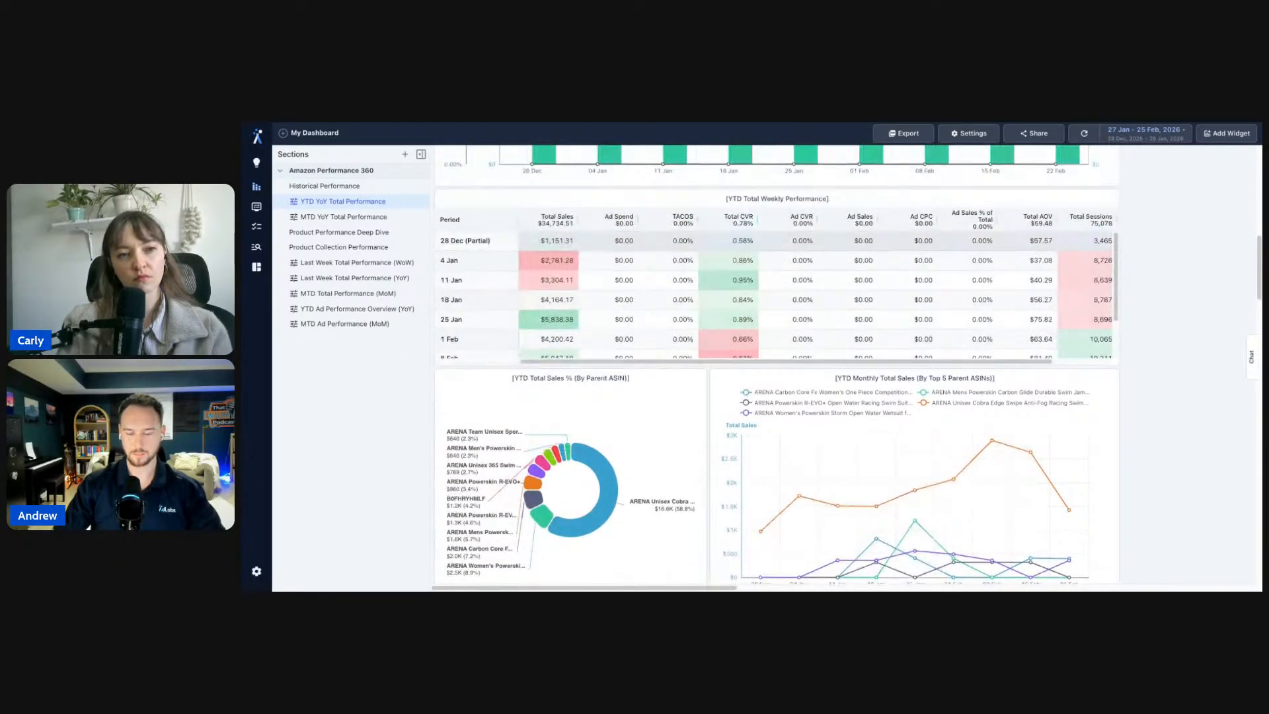
scroll(777, 365, "up", 1)
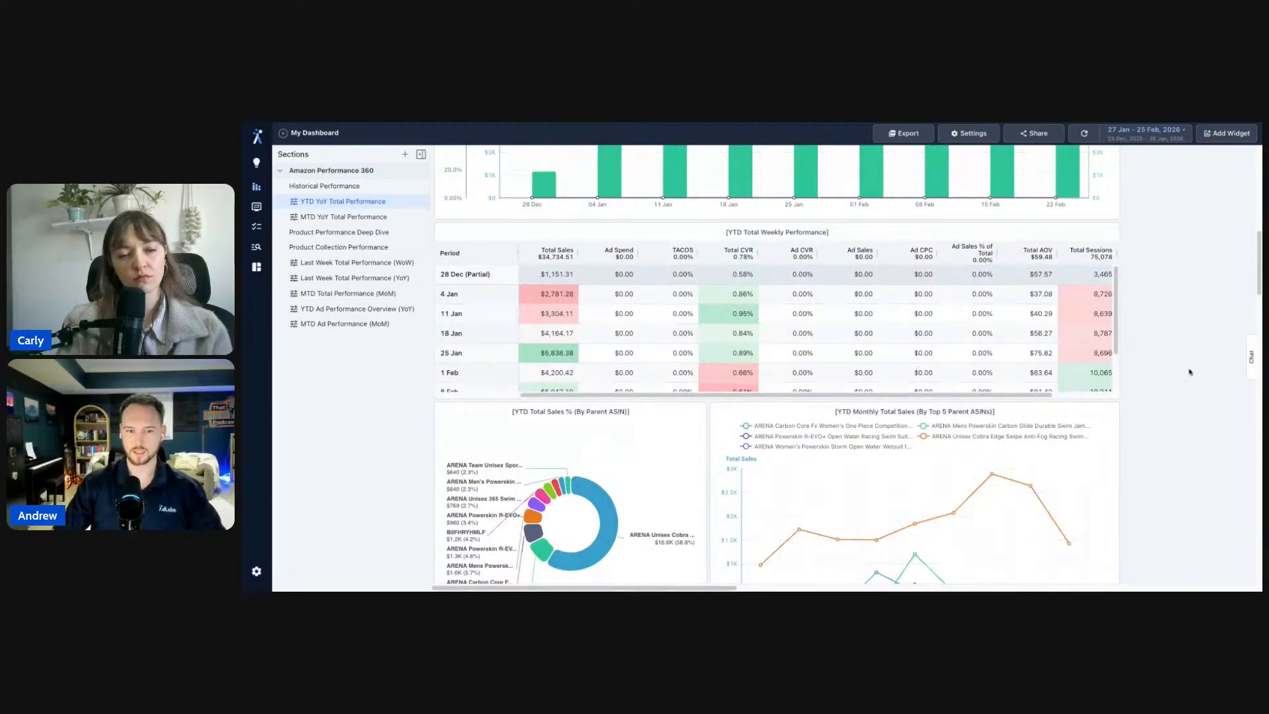
scroll(1189, 372, "down", 2)
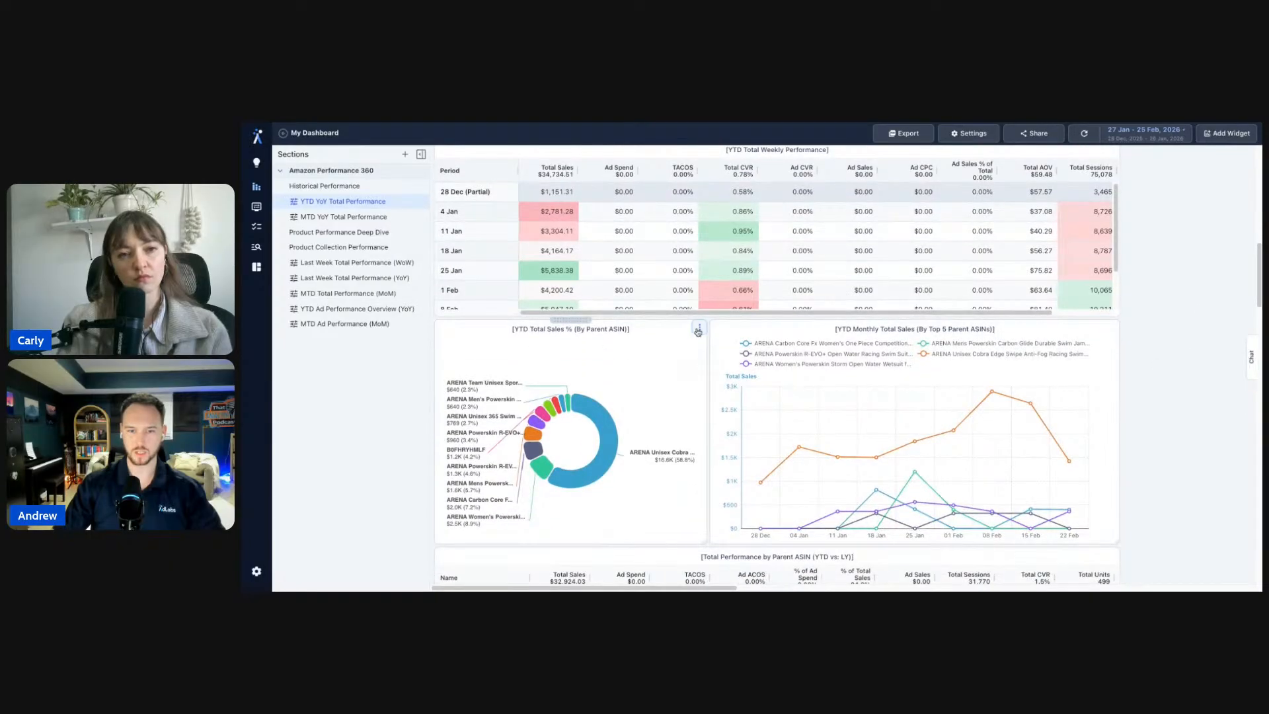
left_click(698, 330)
- Leave the pie chart's Group By on Parent Asin and close its settings without applying
left_click(723, 345)
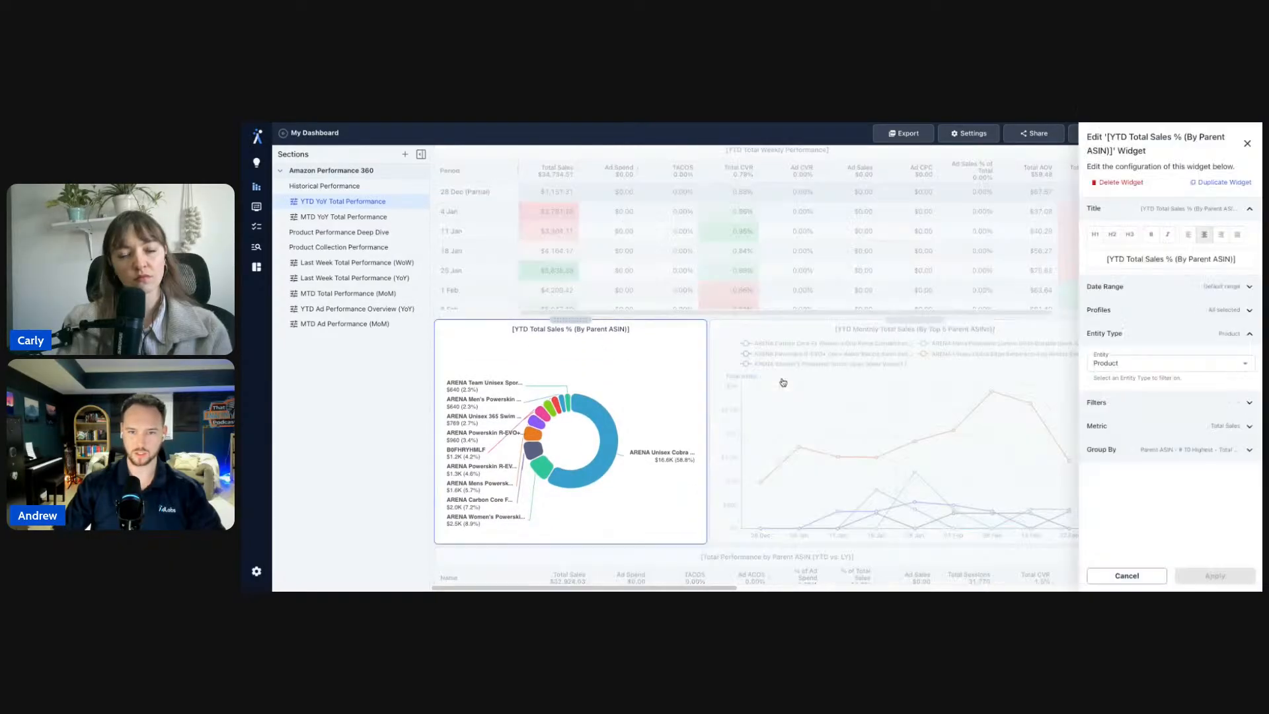
left_click(1128, 450)
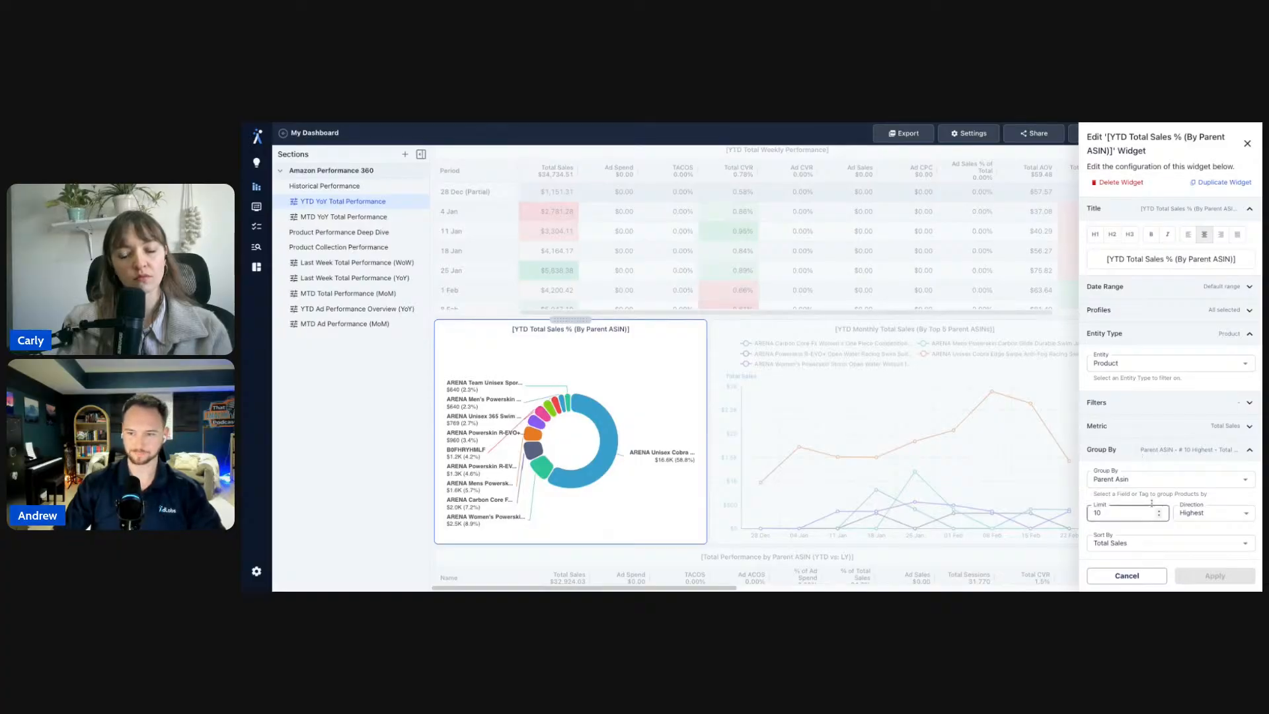
left_click(1165, 479)
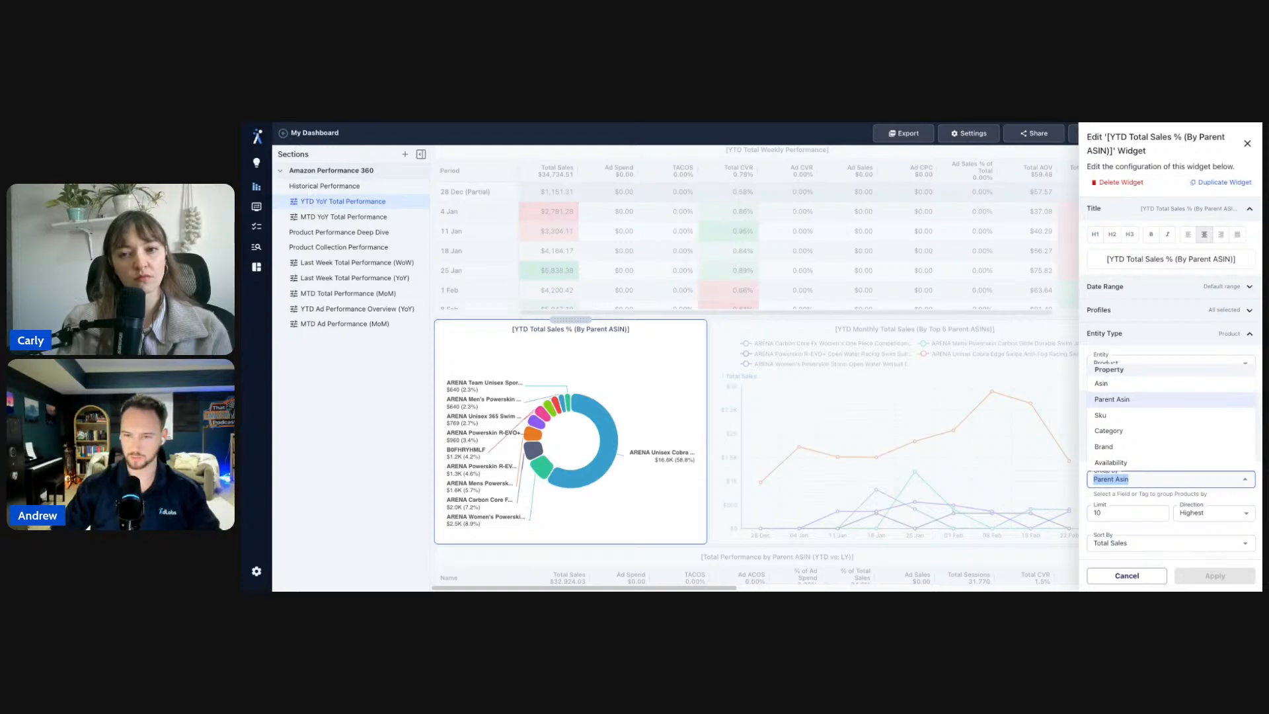
left_click(1162, 401)
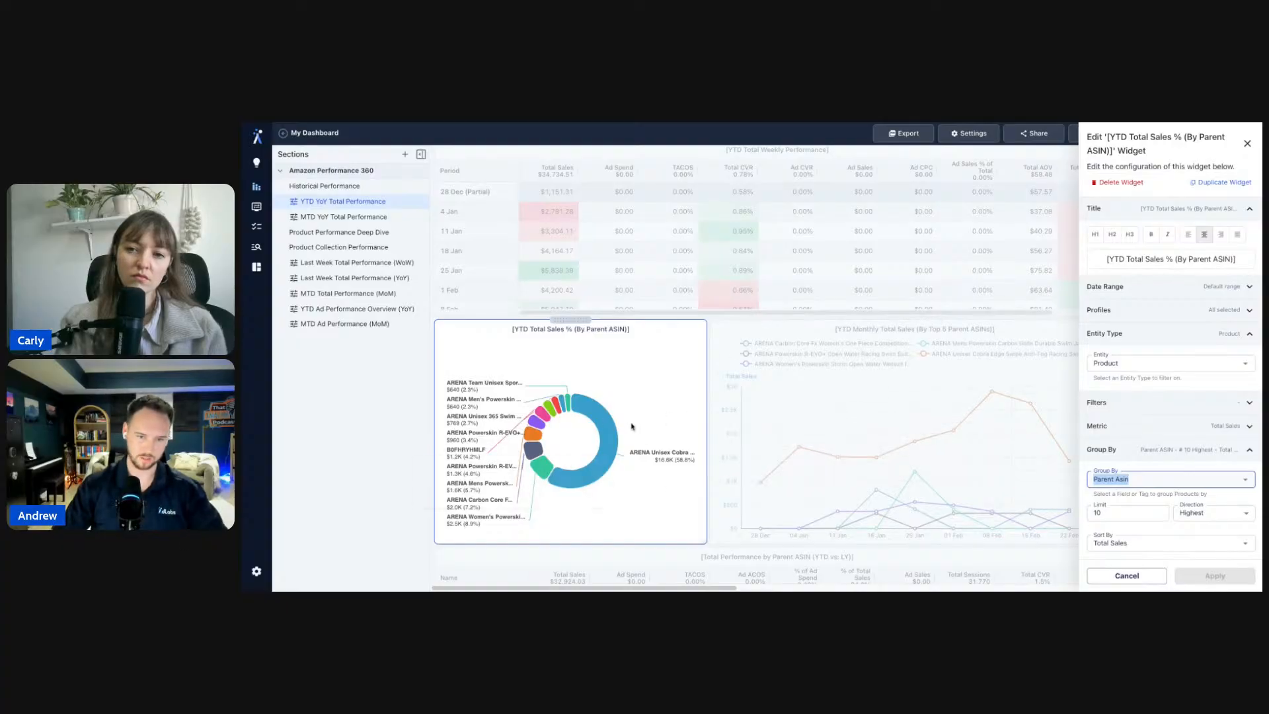
left_click(1149, 457)
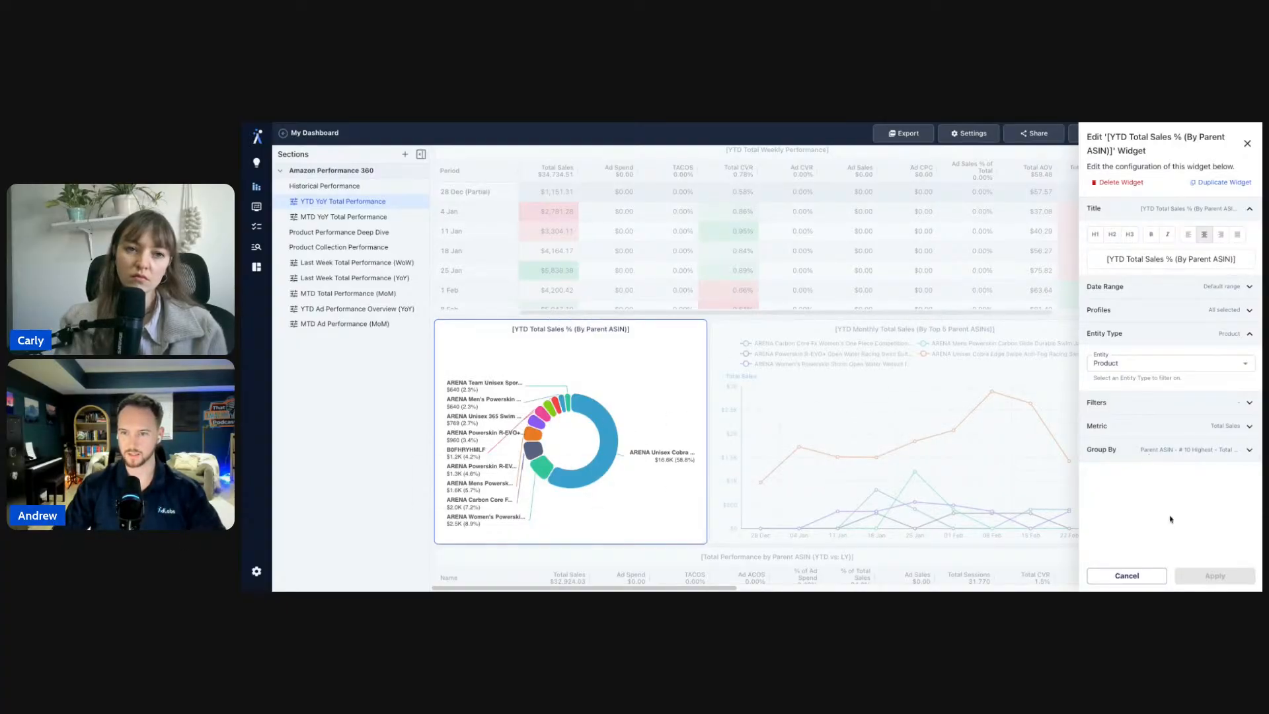
left_click(1071, 381)
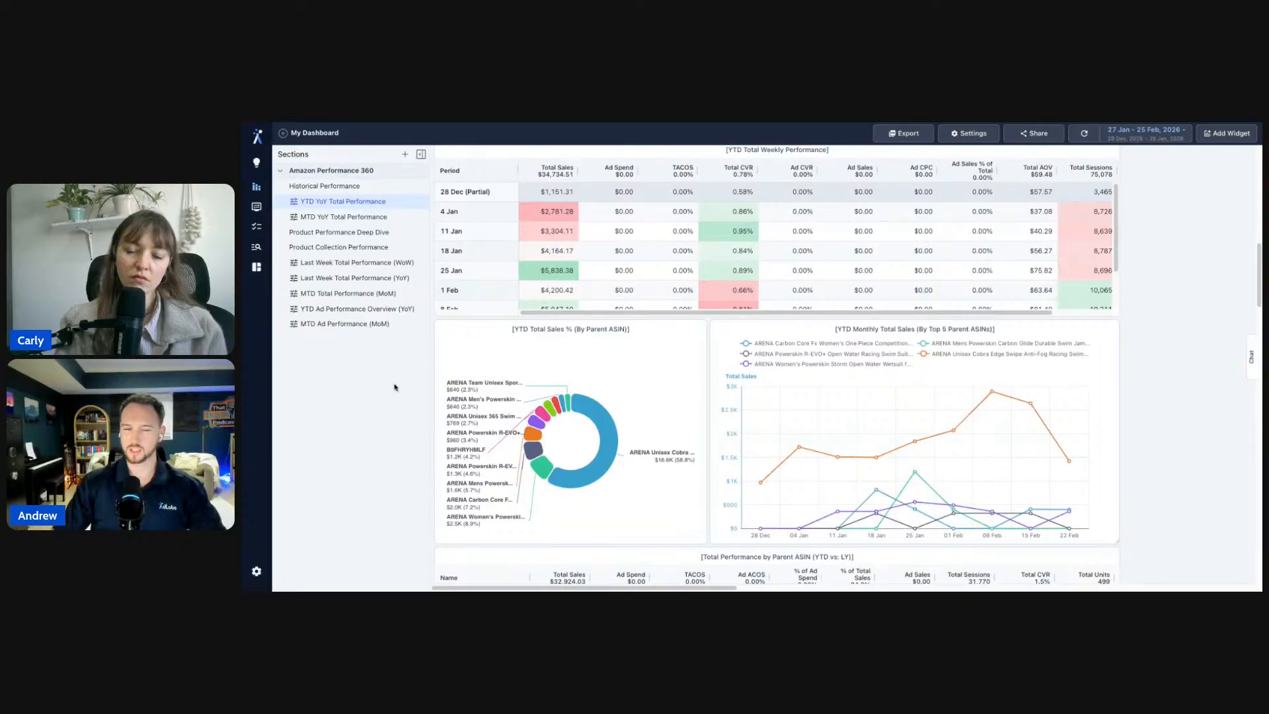
scroll(1187, 397, "up", 10)
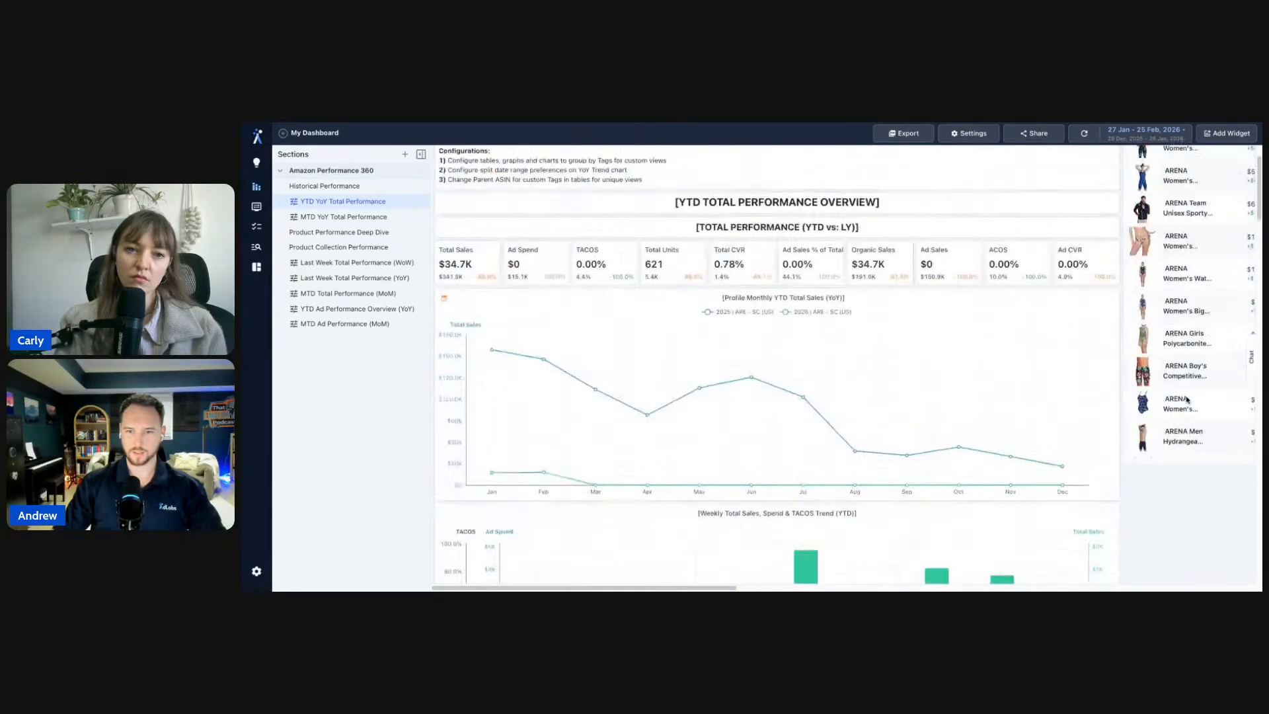
scroll(1149, 463, "down", 5)
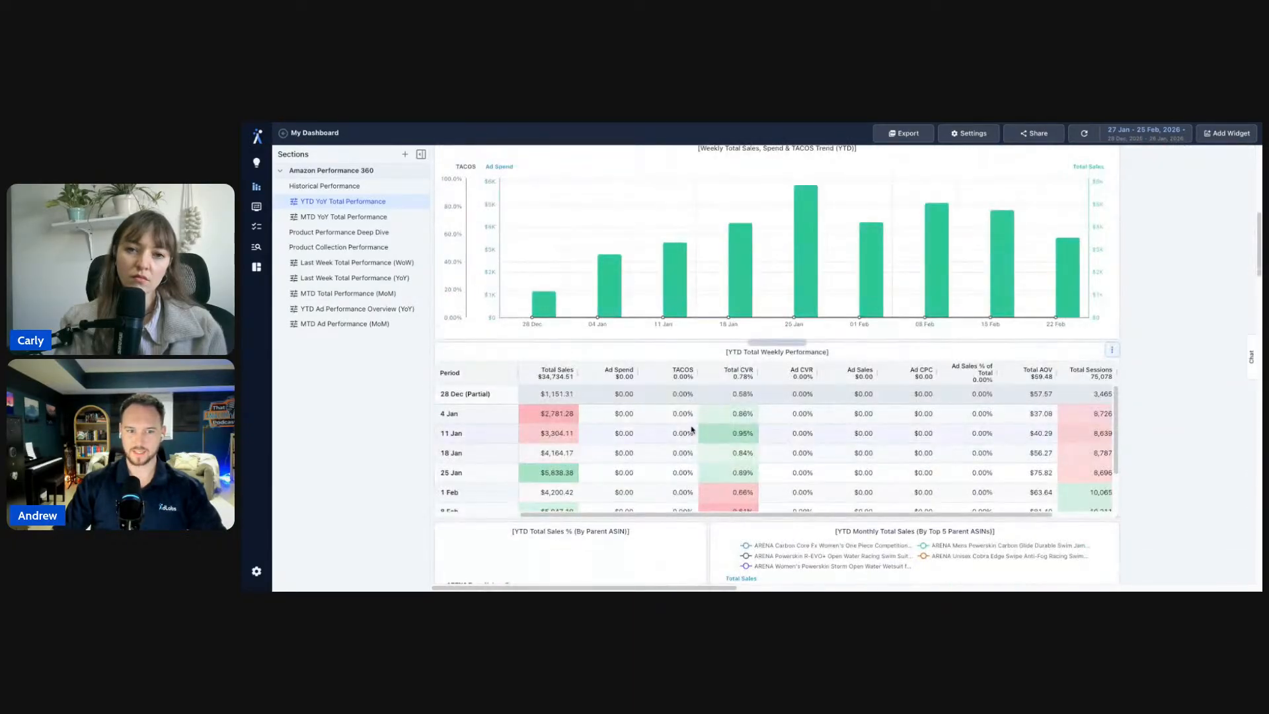
scroll(691, 431, "down", 2)
left_click(699, 529)
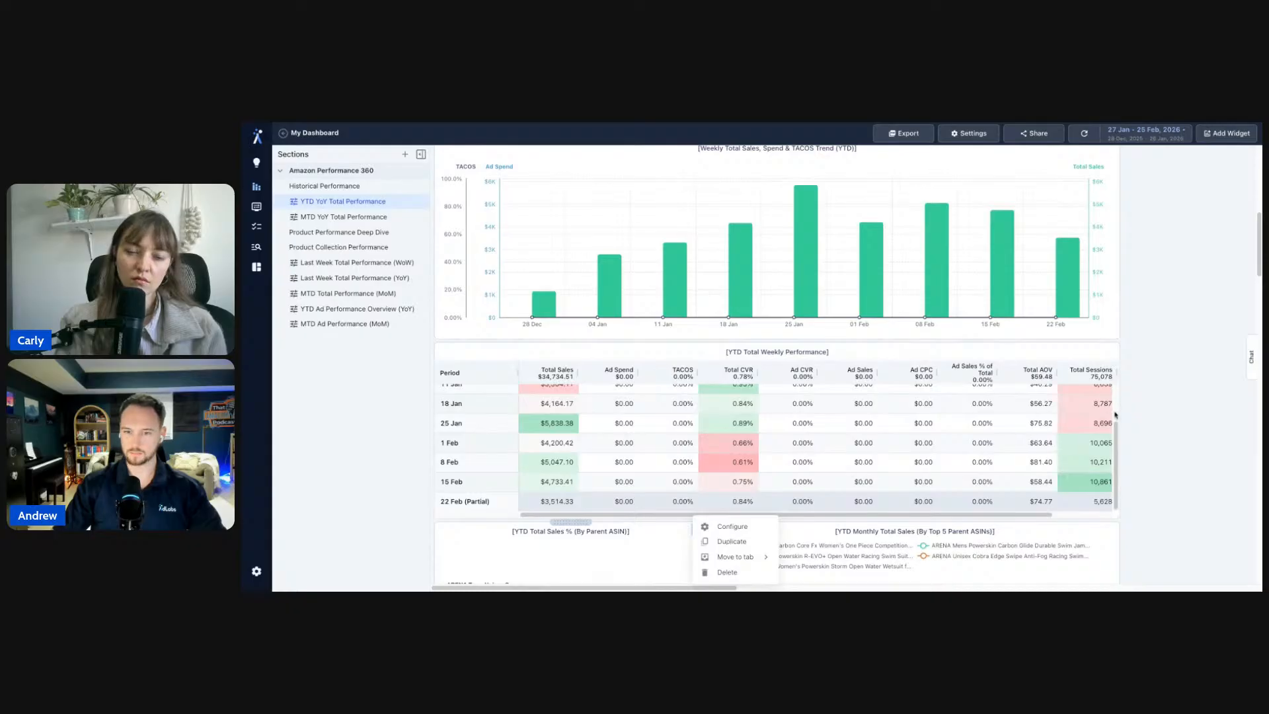
left_click(730, 526)
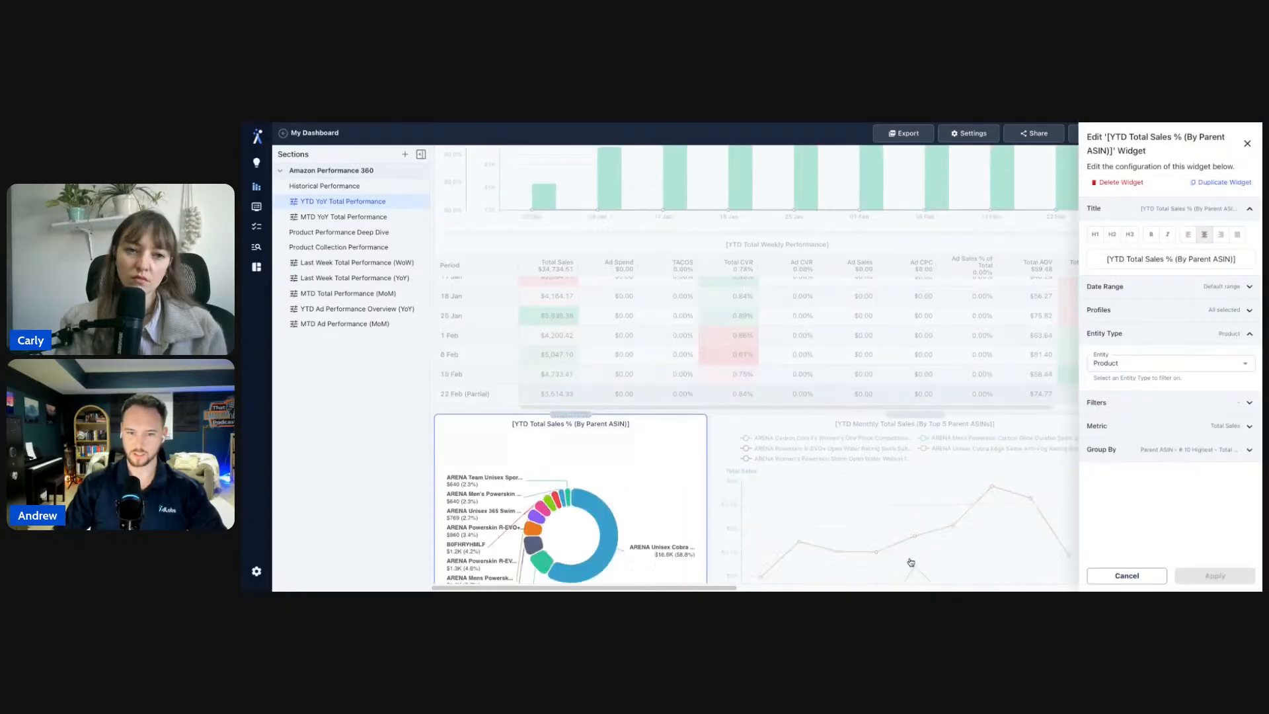
scroll(910, 562, "down", 2)
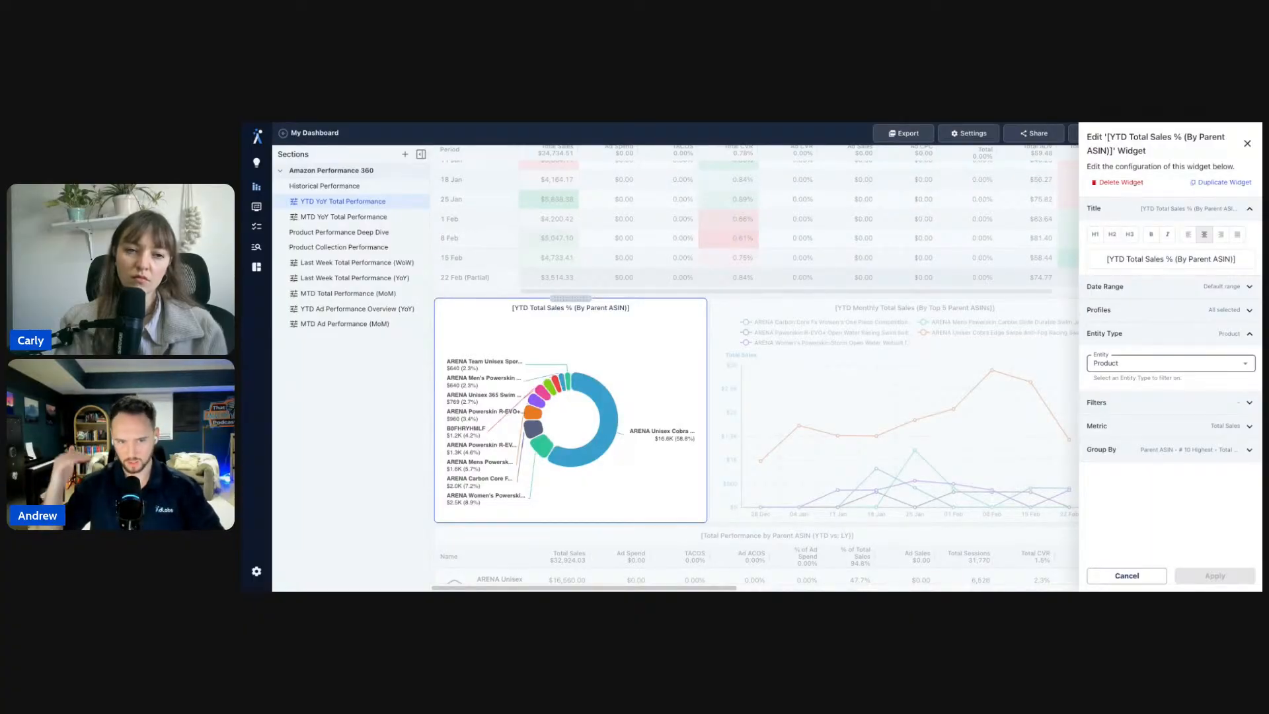
left_click(1143, 367)
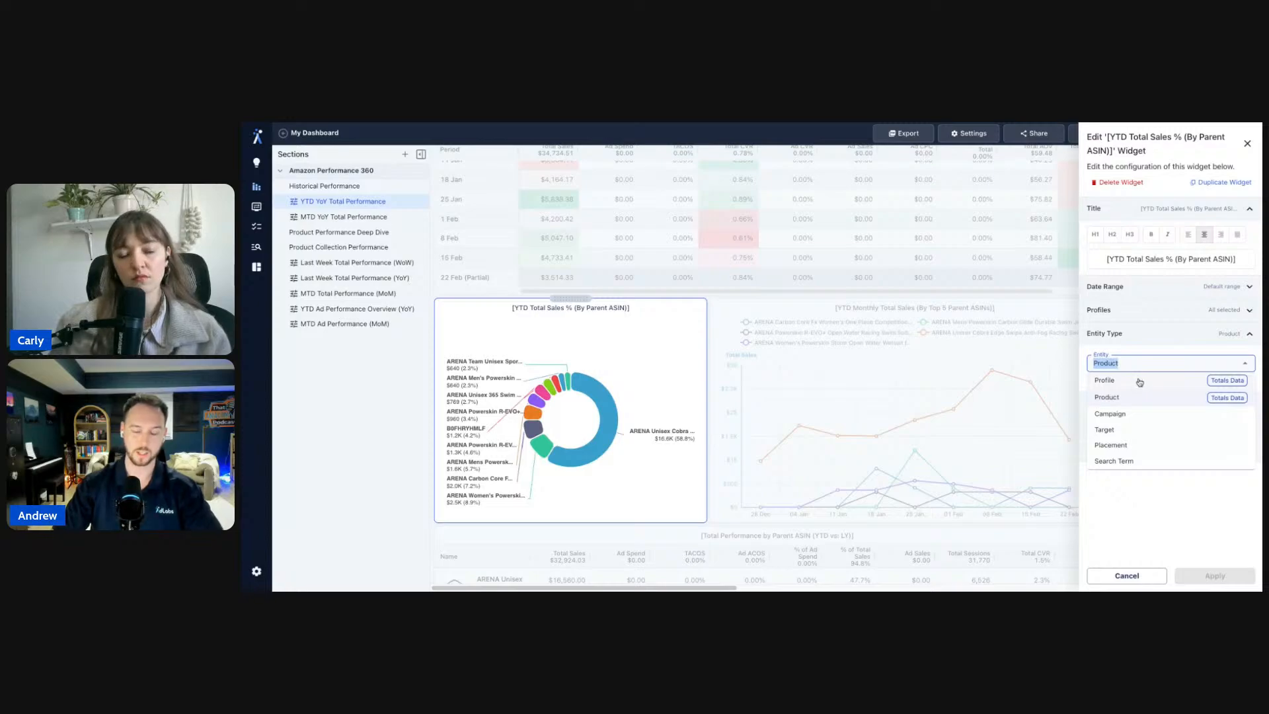
left_click(1145, 340)
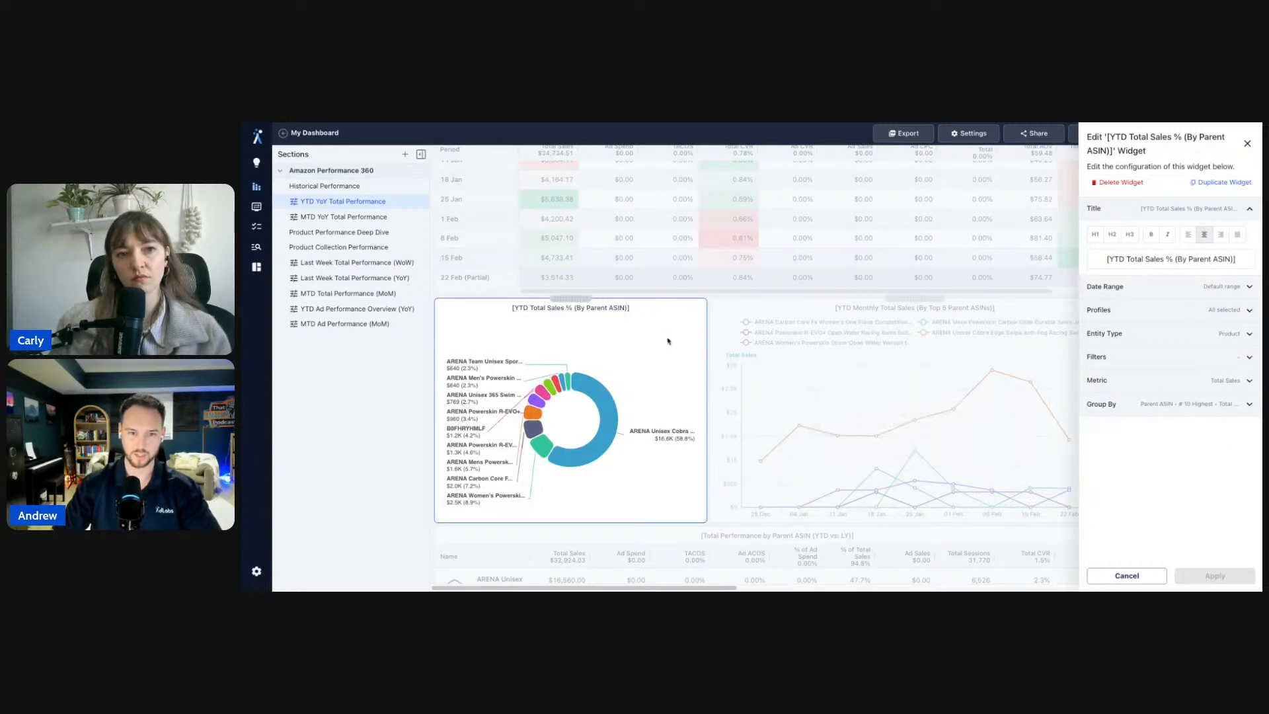
left_click(741, 284)
scroll(700, 323, "up", 10)
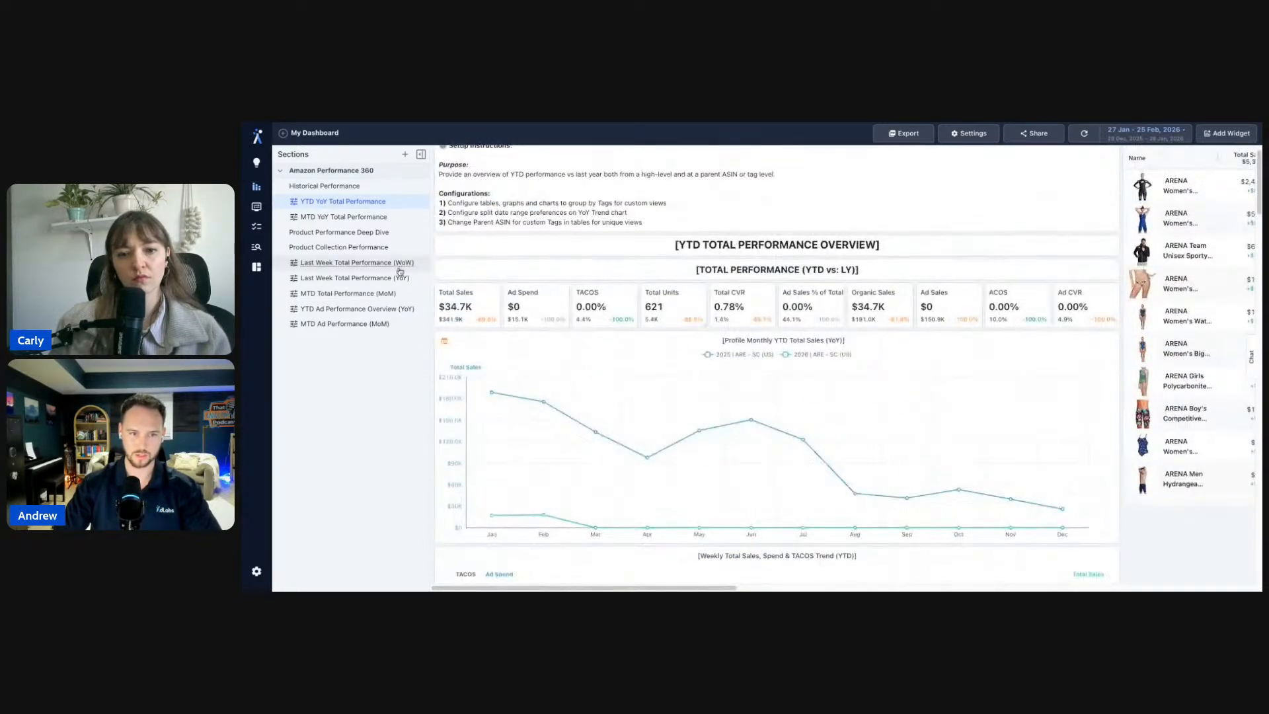
left_click(492, 291)
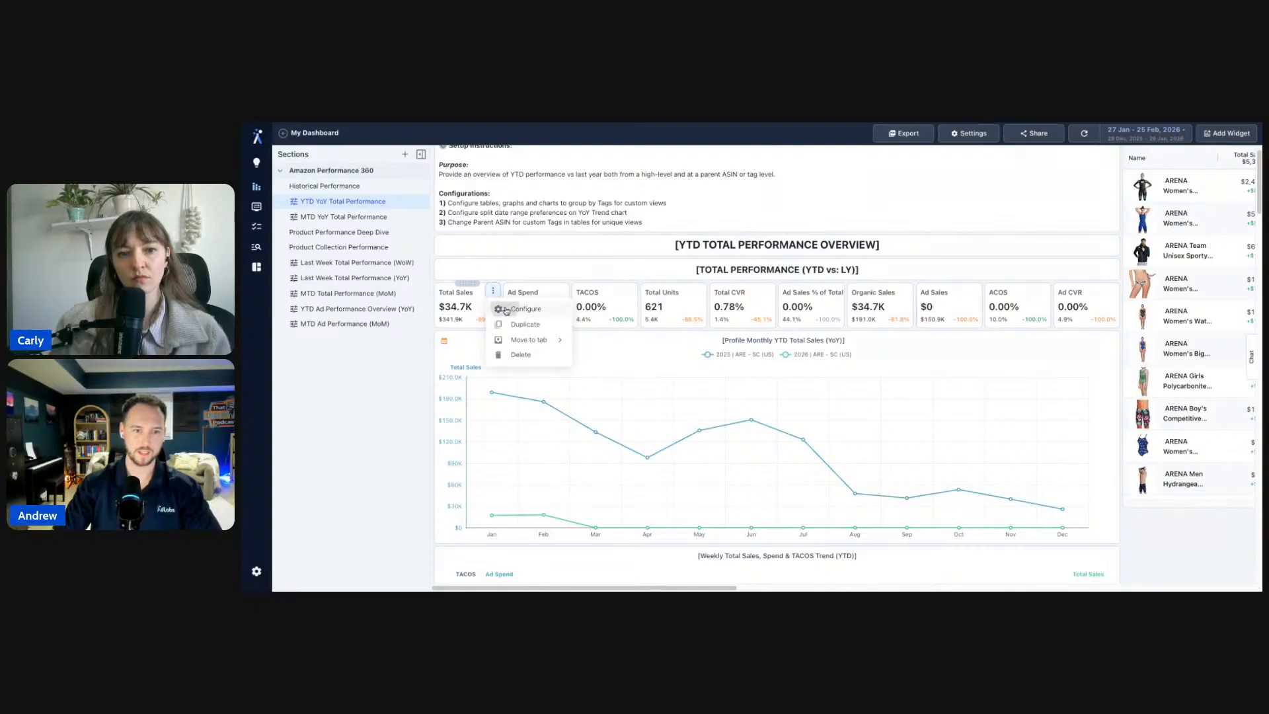
left_click(501, 308)
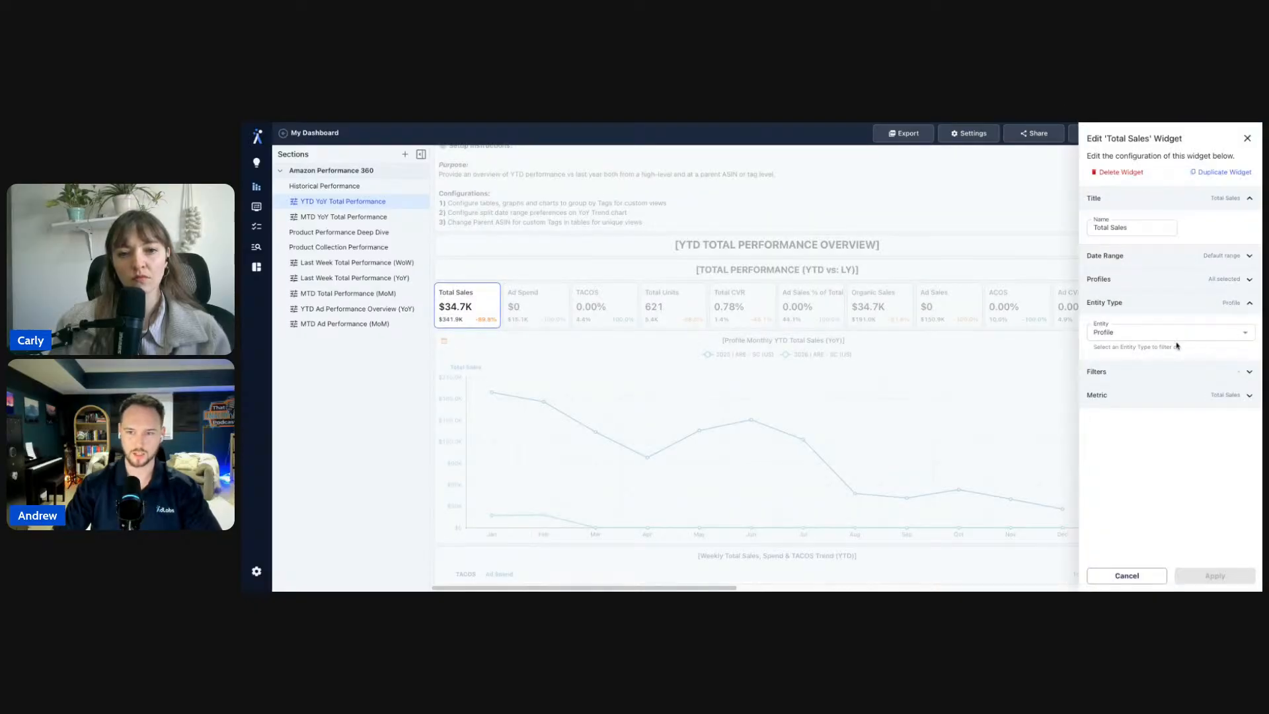
left_click(590, 338)
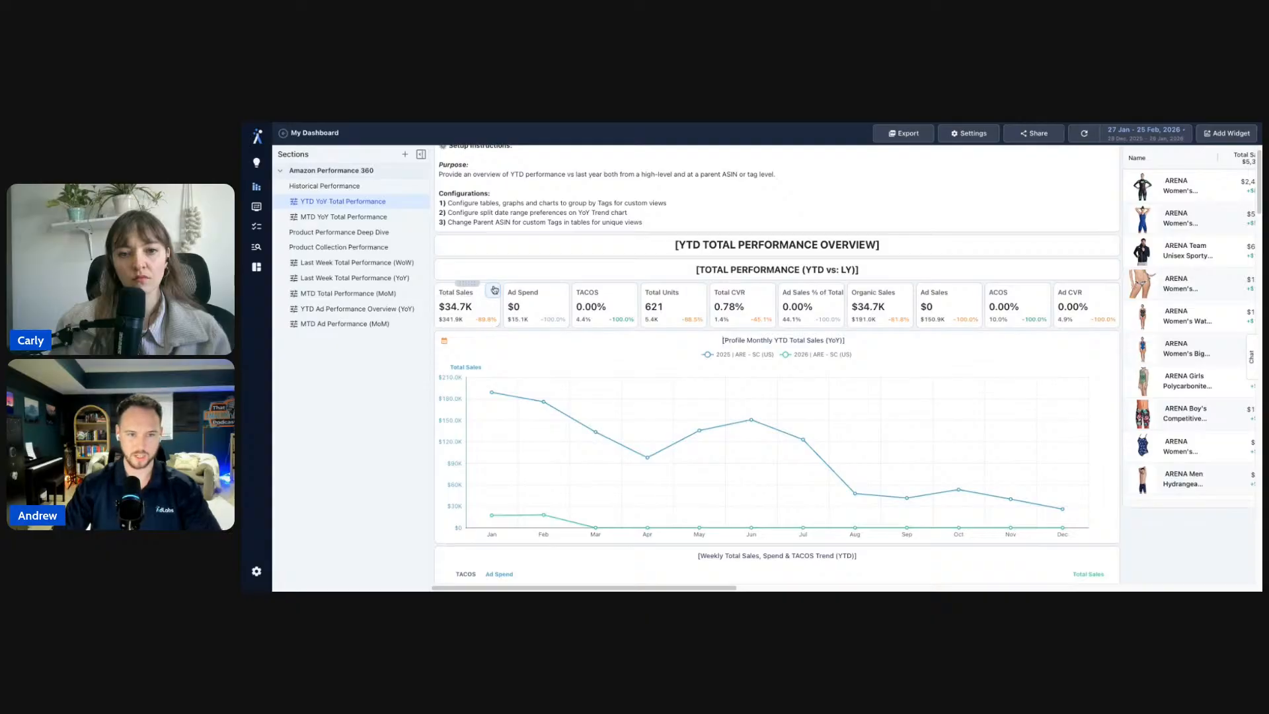
left_click(493, 288)
left_click(512, 305)
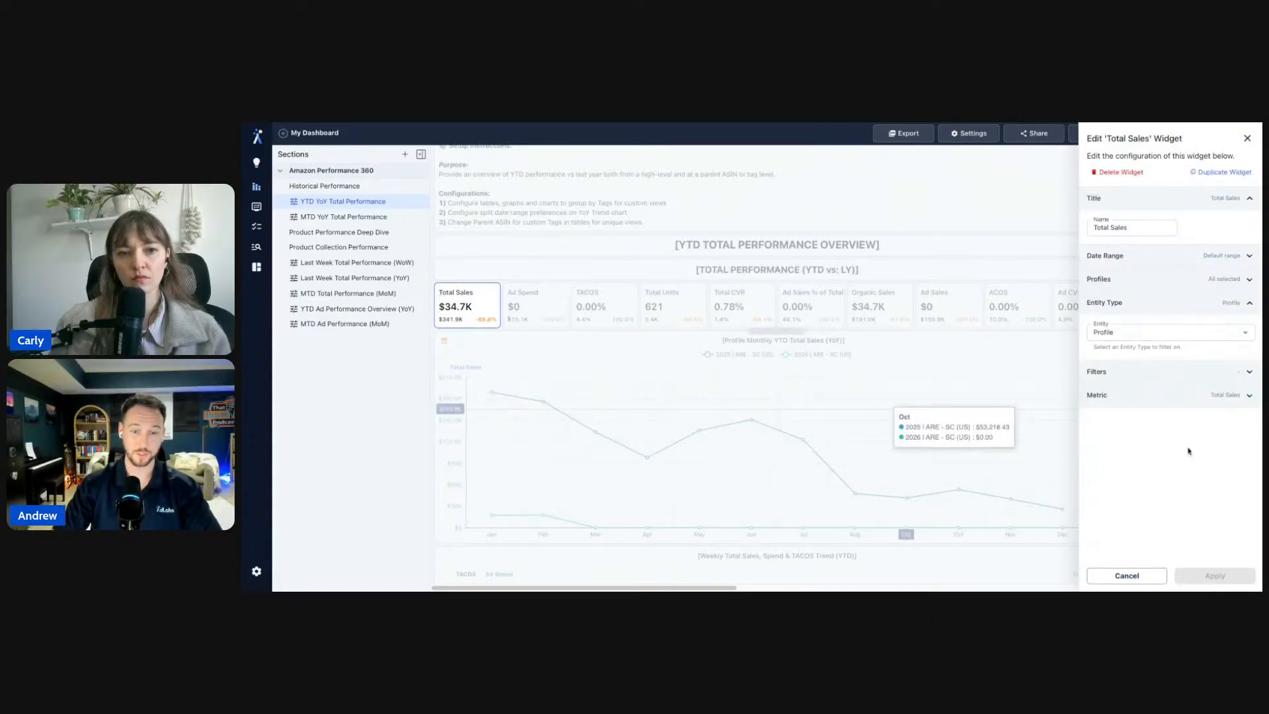
left_click(1207, 372)
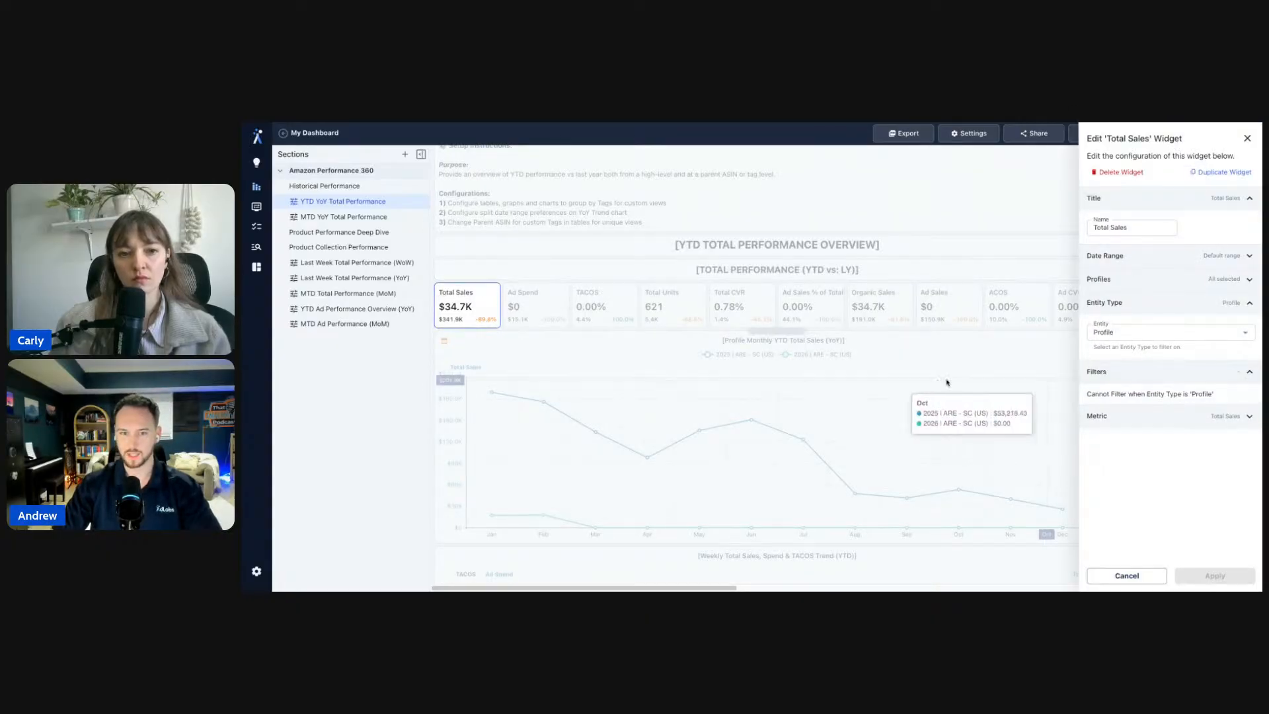
left_click(1163, 332)
left_click(1141, 365)
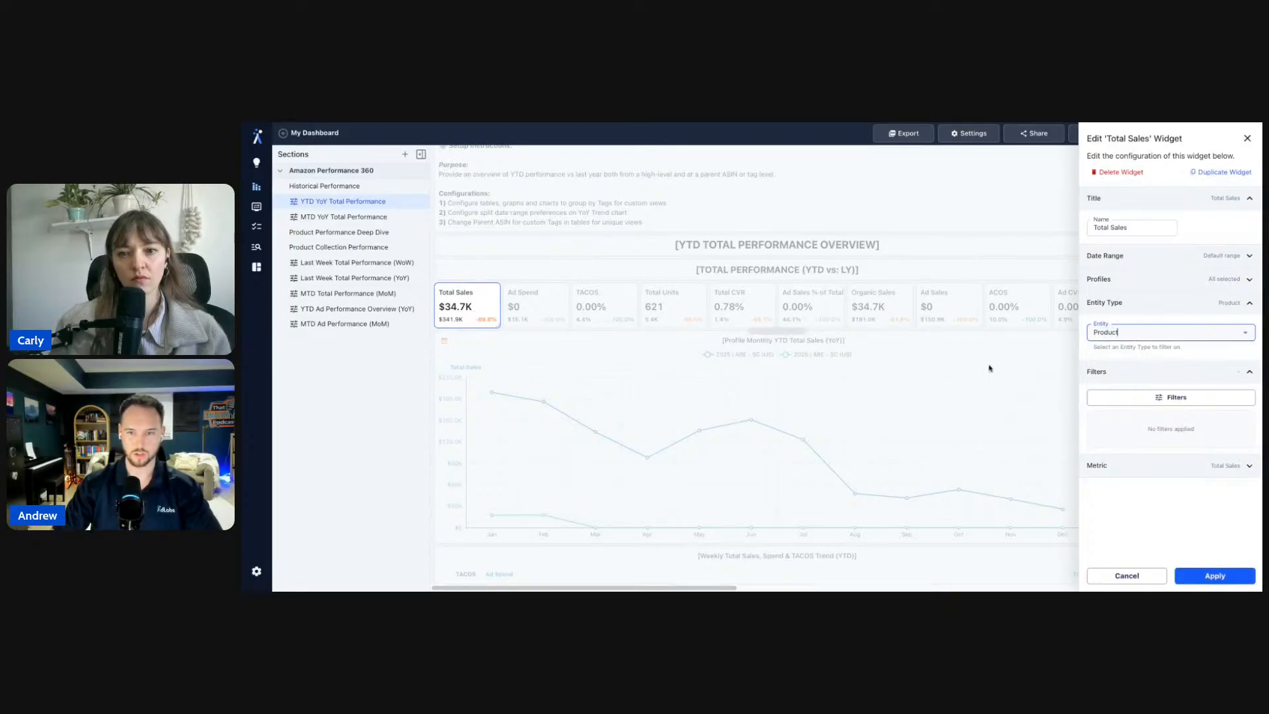
left_click(1128, 399)
left_click(595, 350)
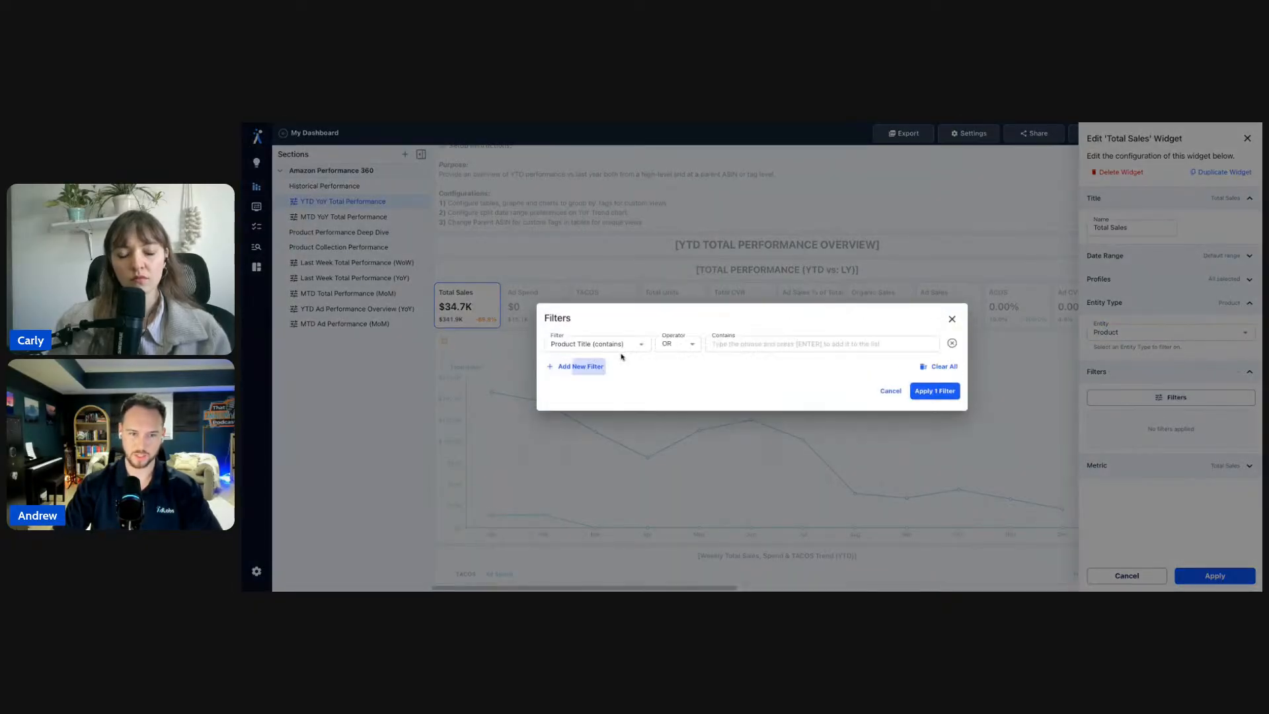
left_click(581, 344)
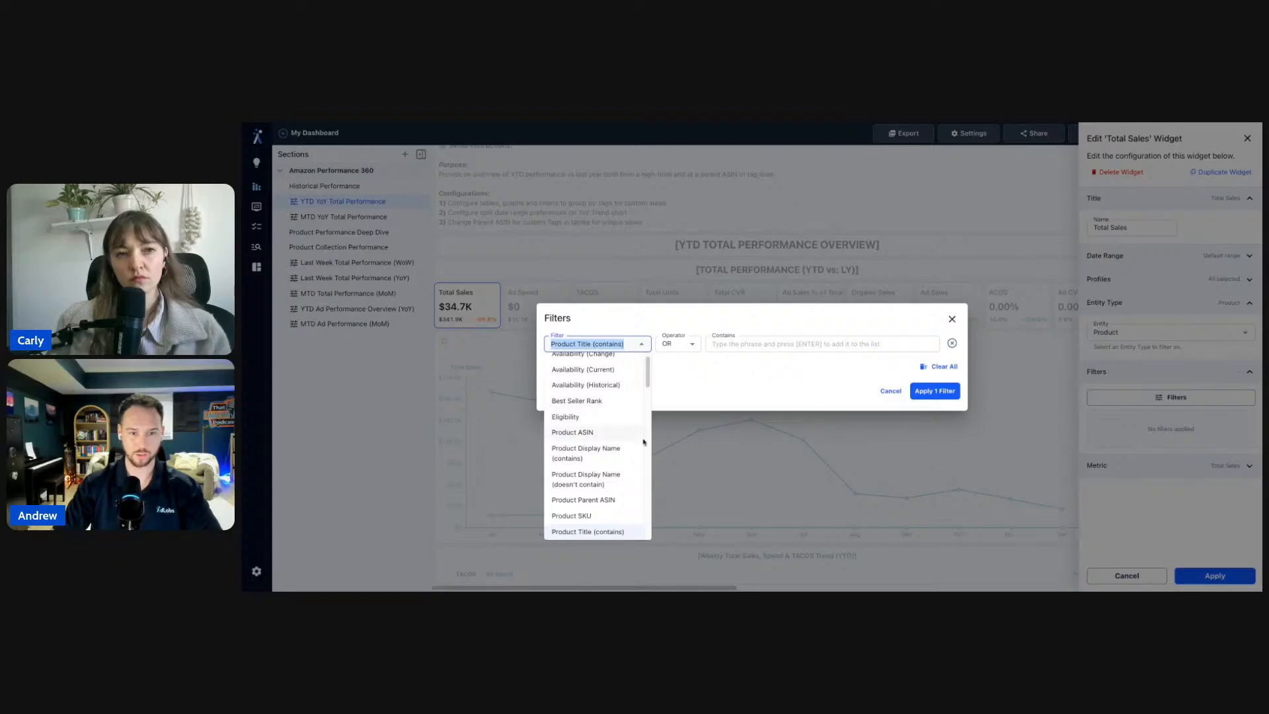
scroll(623, 454, "down", 2)
scroll(613, 410, "down", 1)
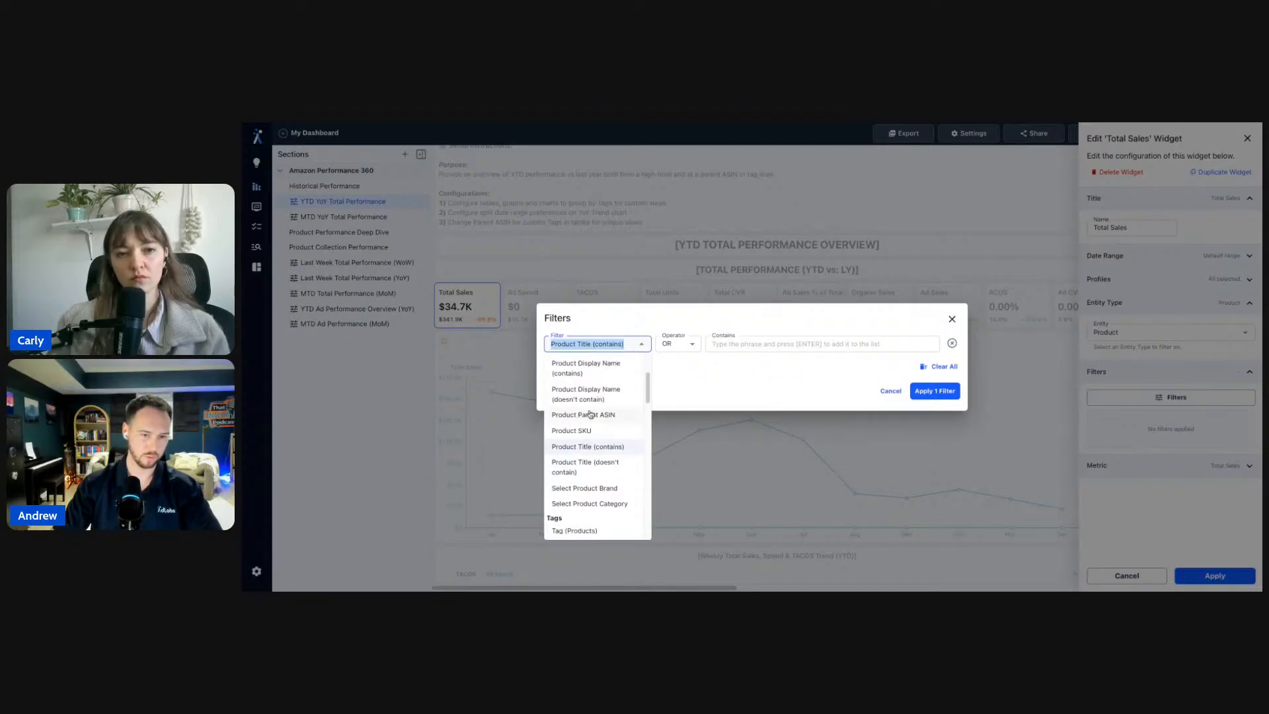
left_click(953, 320)
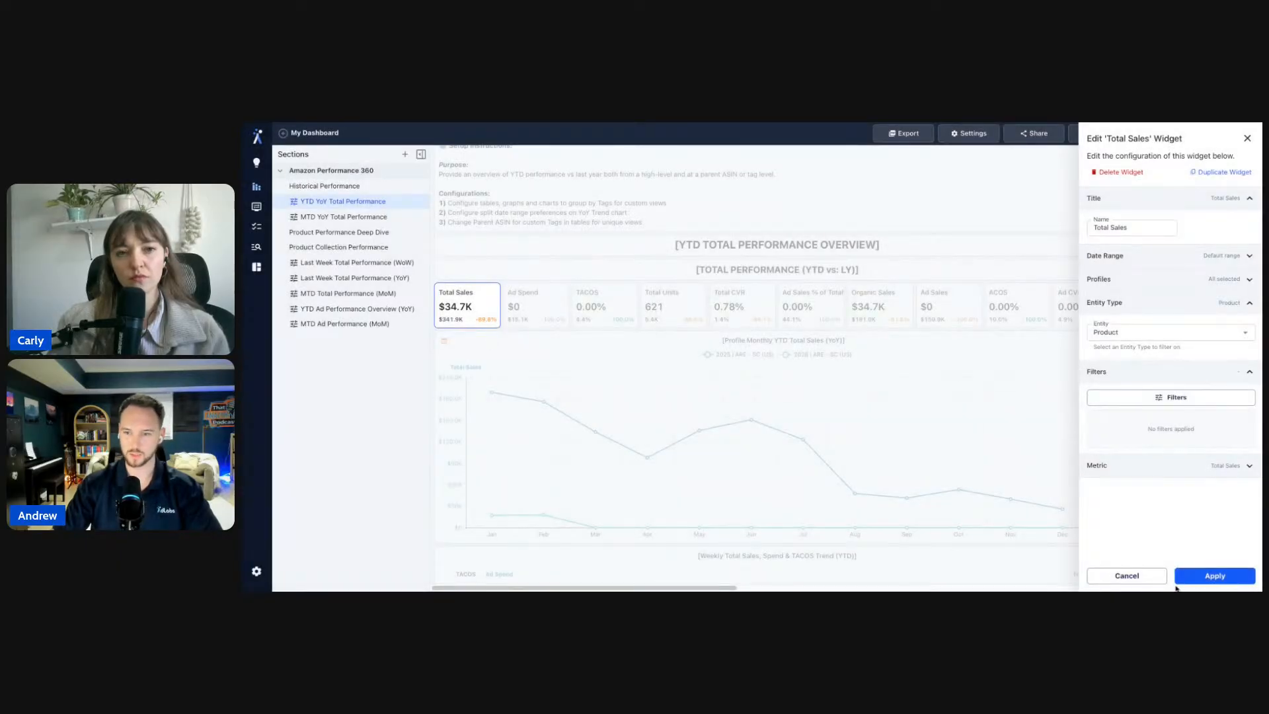
left_click(1124, 575)
scroll(1149, 525, "down", 10)
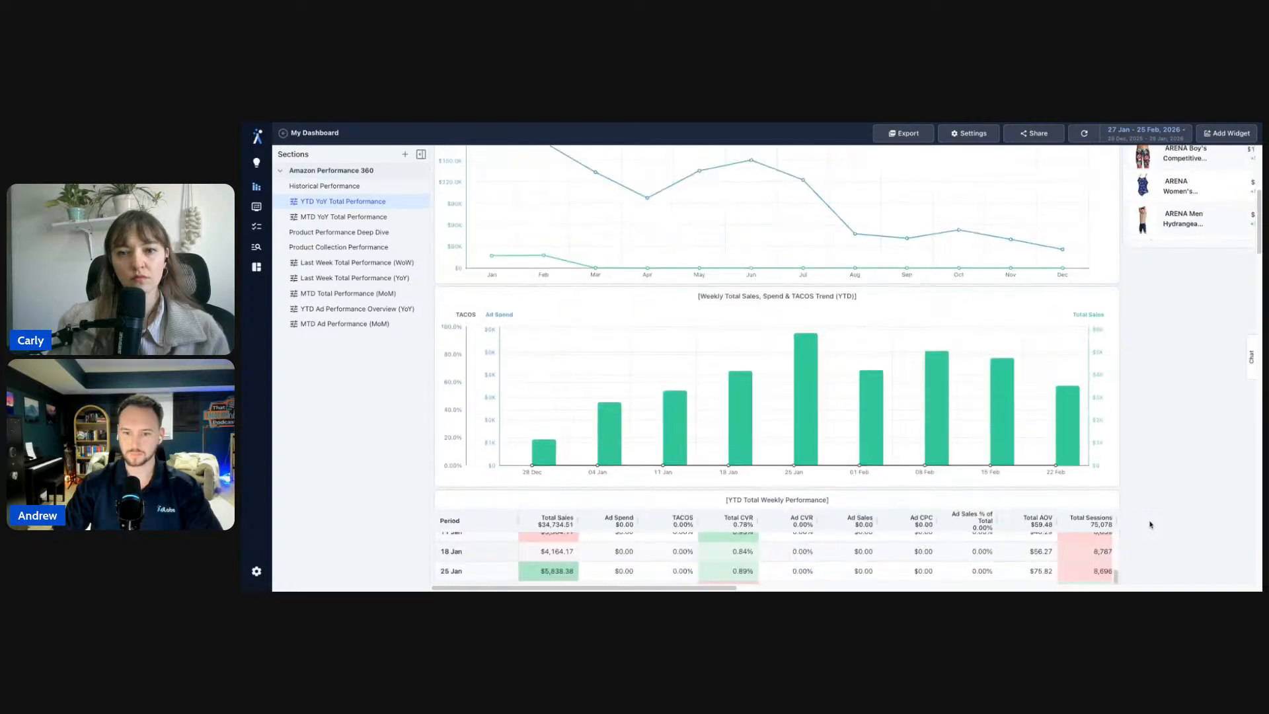
scroll(1150, 525, "up", 2)
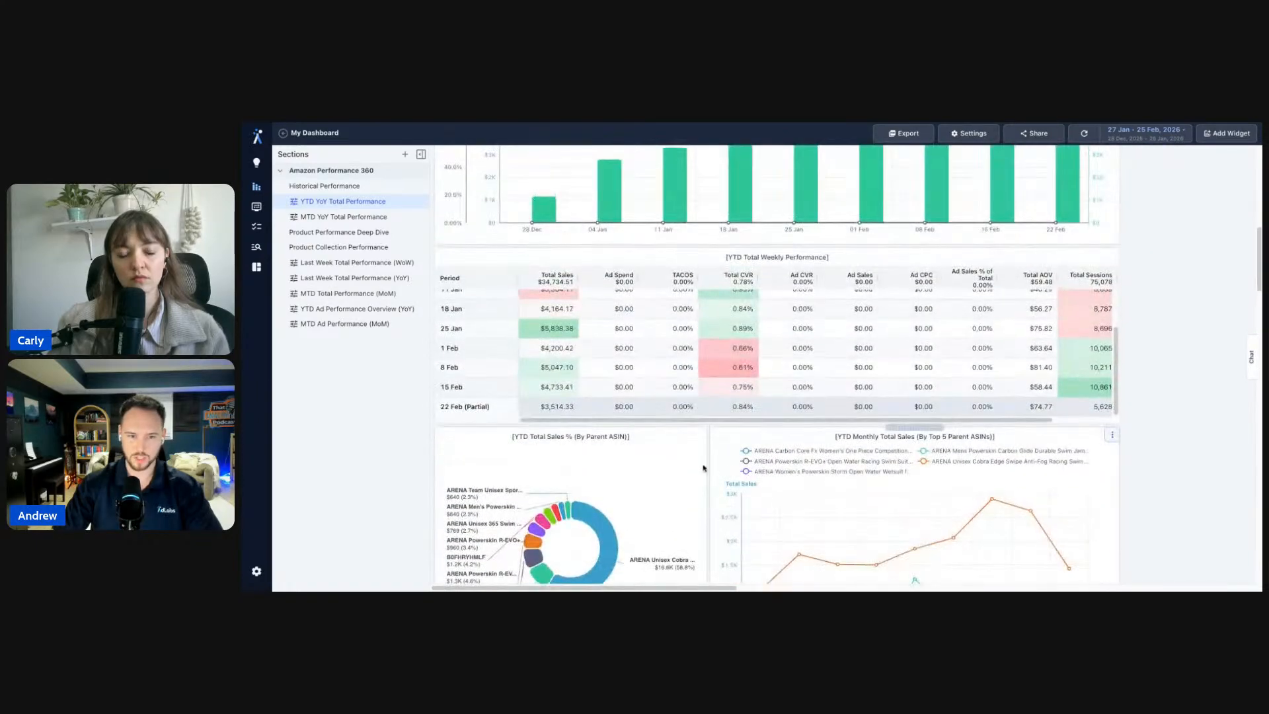
left_click(698, 436)
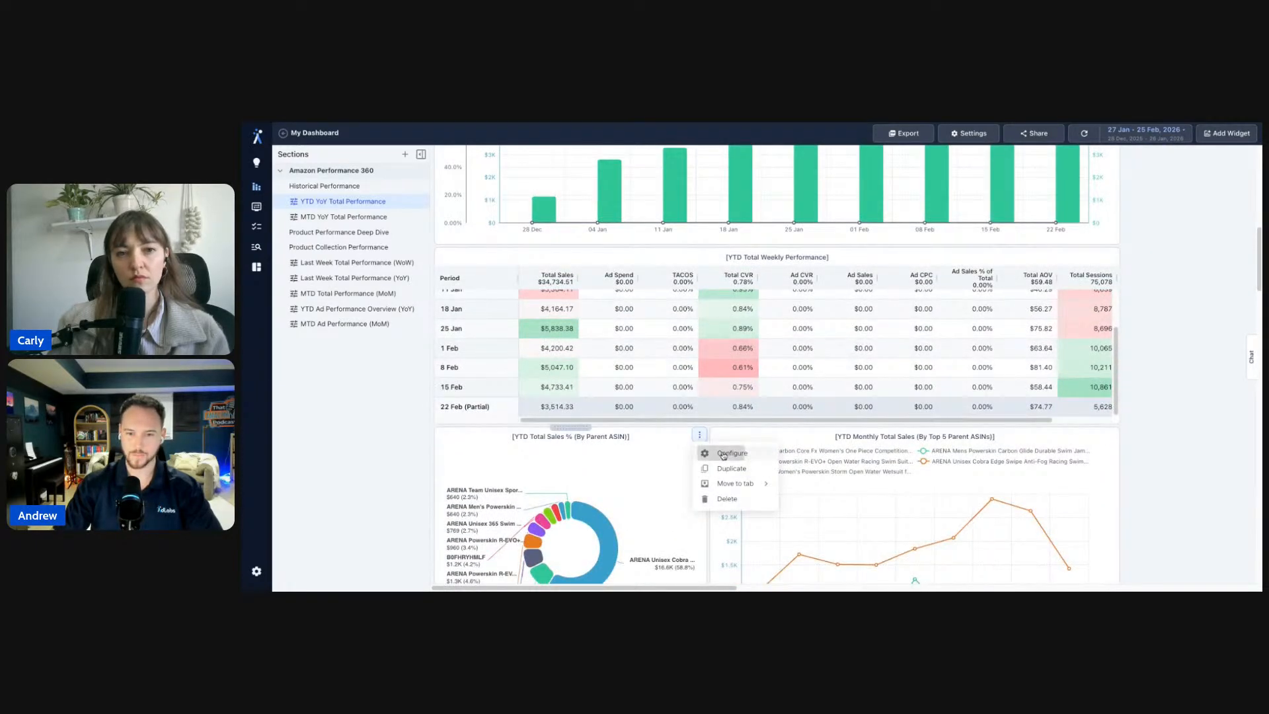
left_click(727, 453)
left_click(1196, 363)
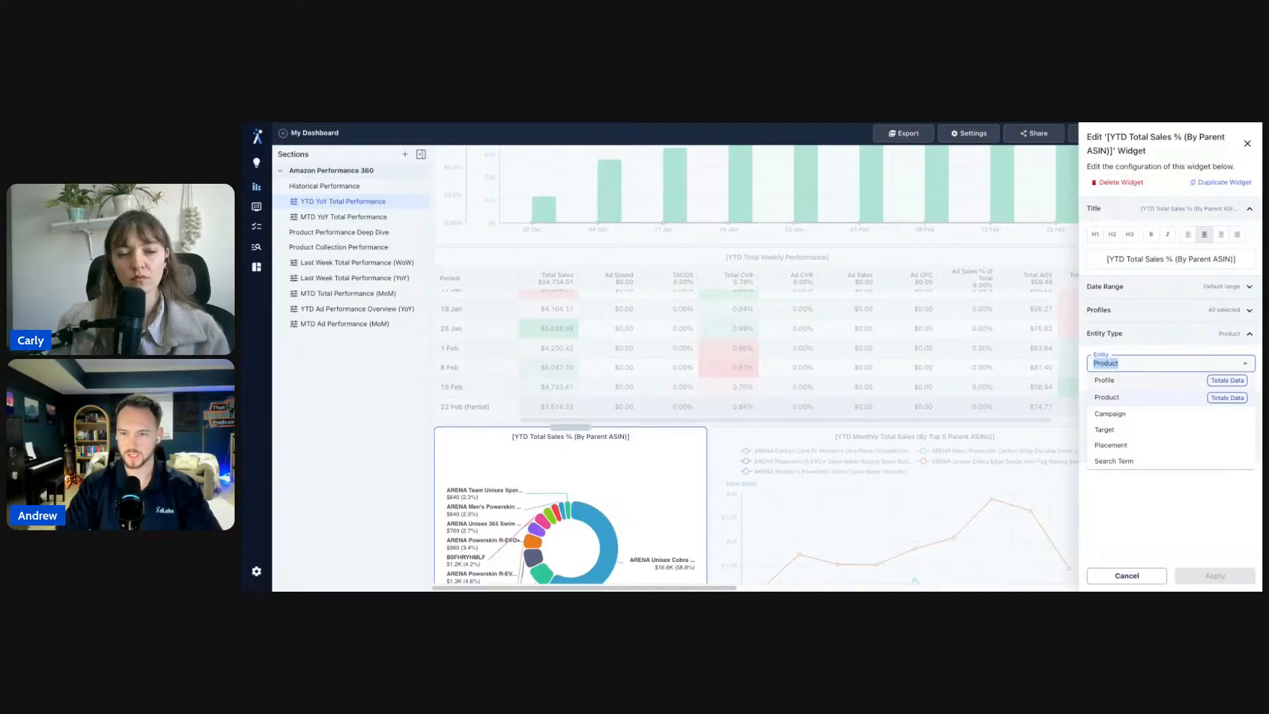
left_click(738, 451)
scroll(740, 439, "down", 6)
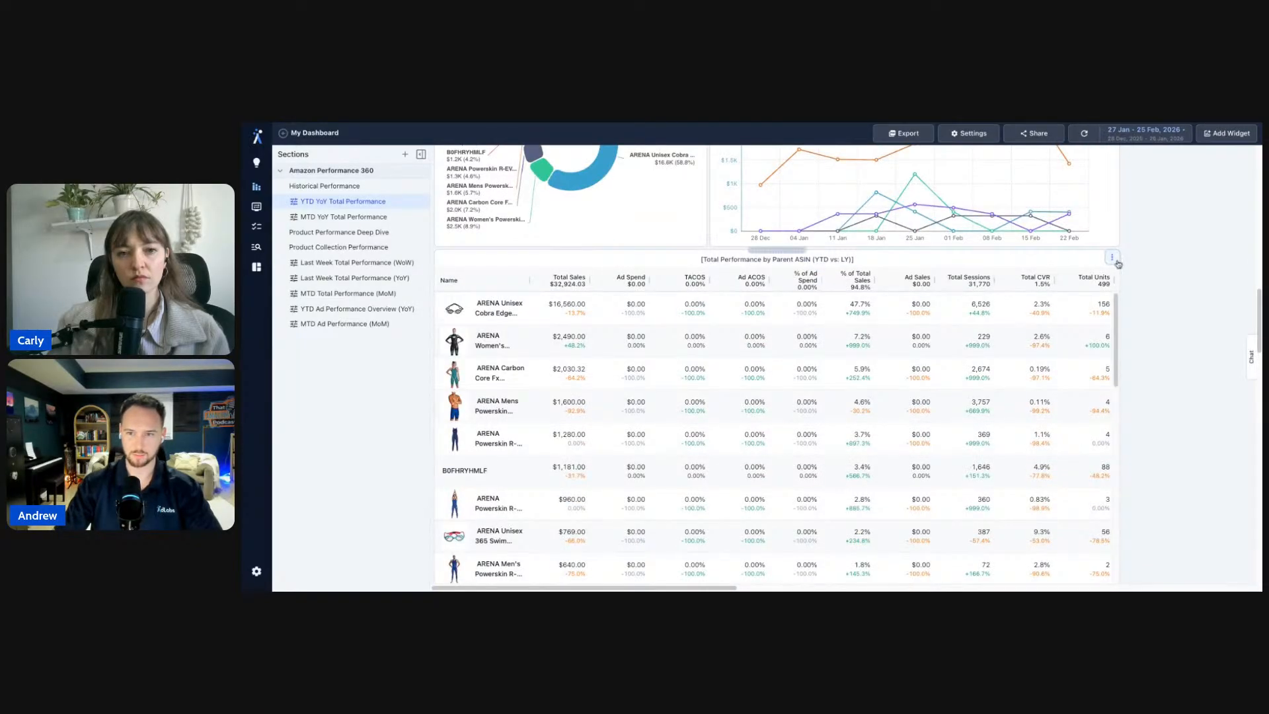
- Open and close the Parent ASIN table's settings, keeping Product as its entity type
left_click(1111, 258)
left_click(1131, 276)
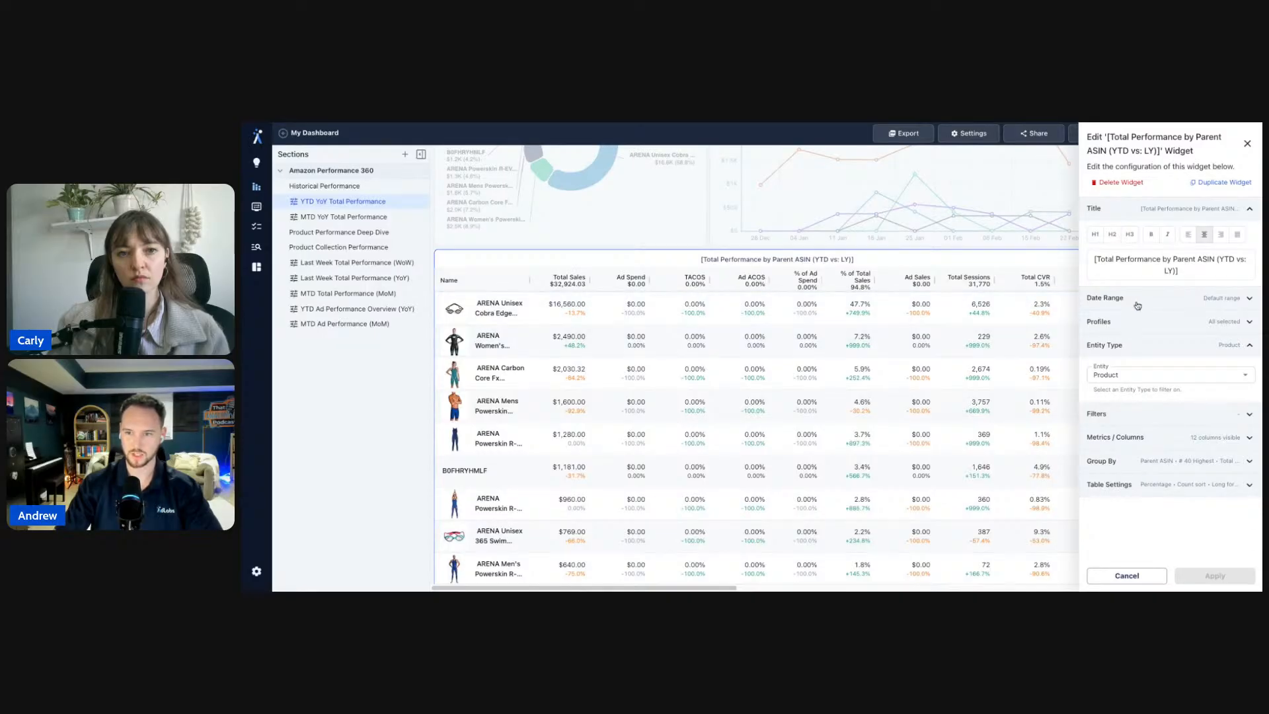
left_click(905, 374)
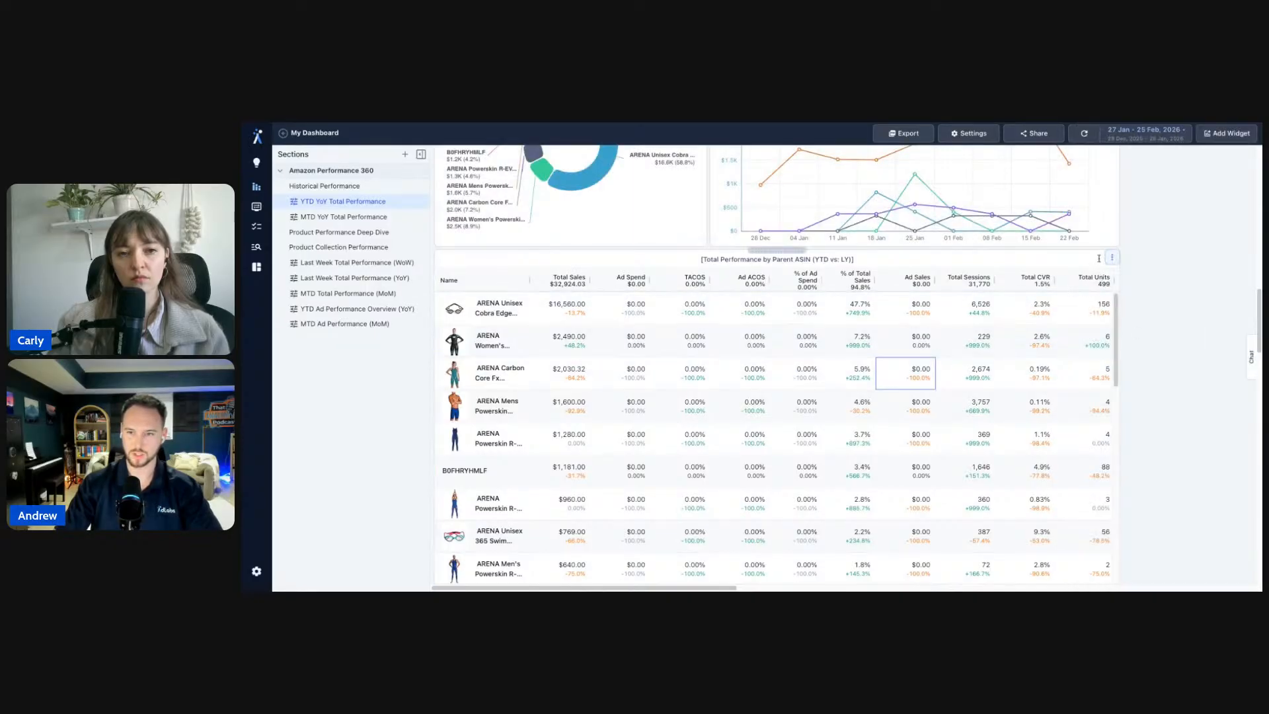
left_click(1112, 257)
mouse_move(1143, 305)
left_click(1150, 348)
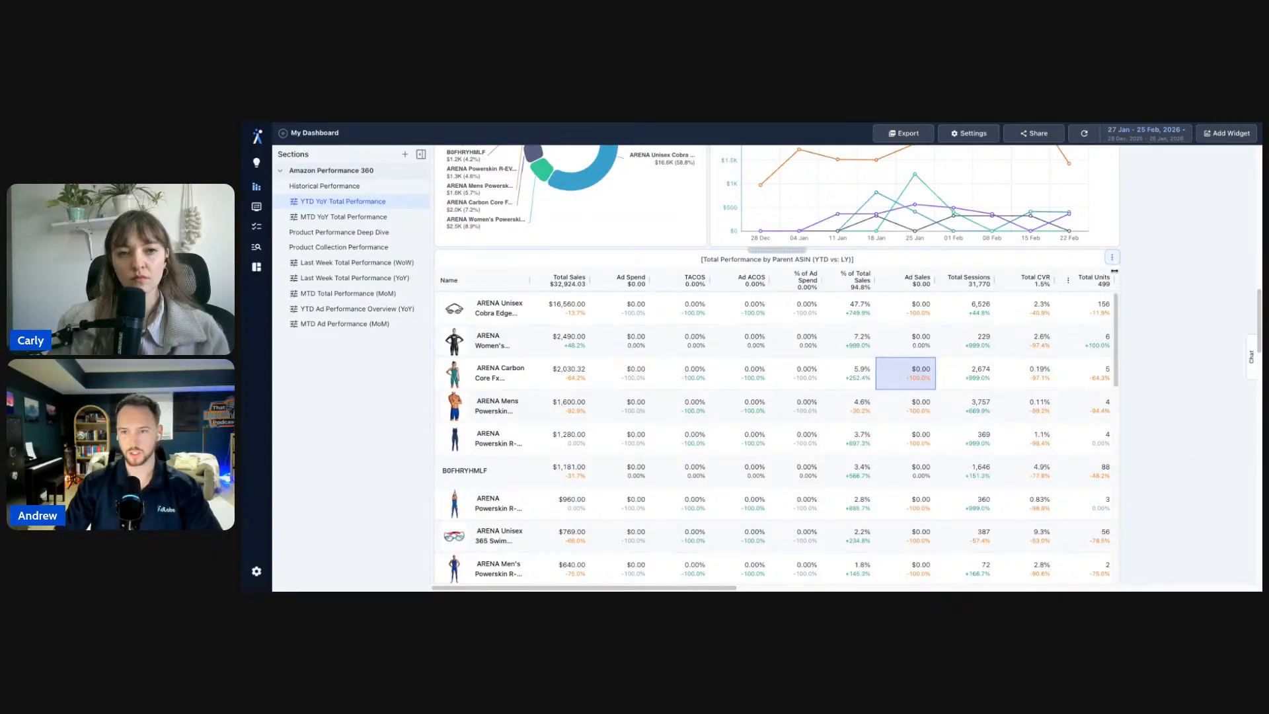
left_click(1112, 258)
left_click(1120, 277)
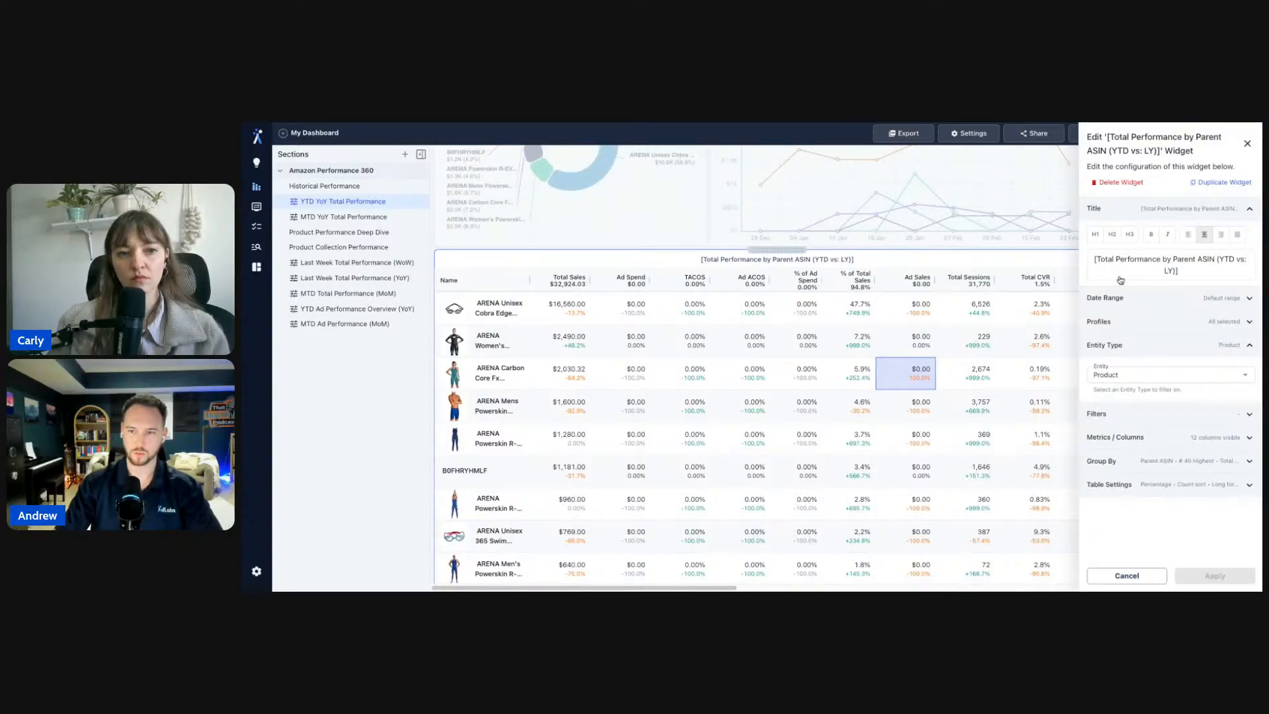
left_click(1145, 371)
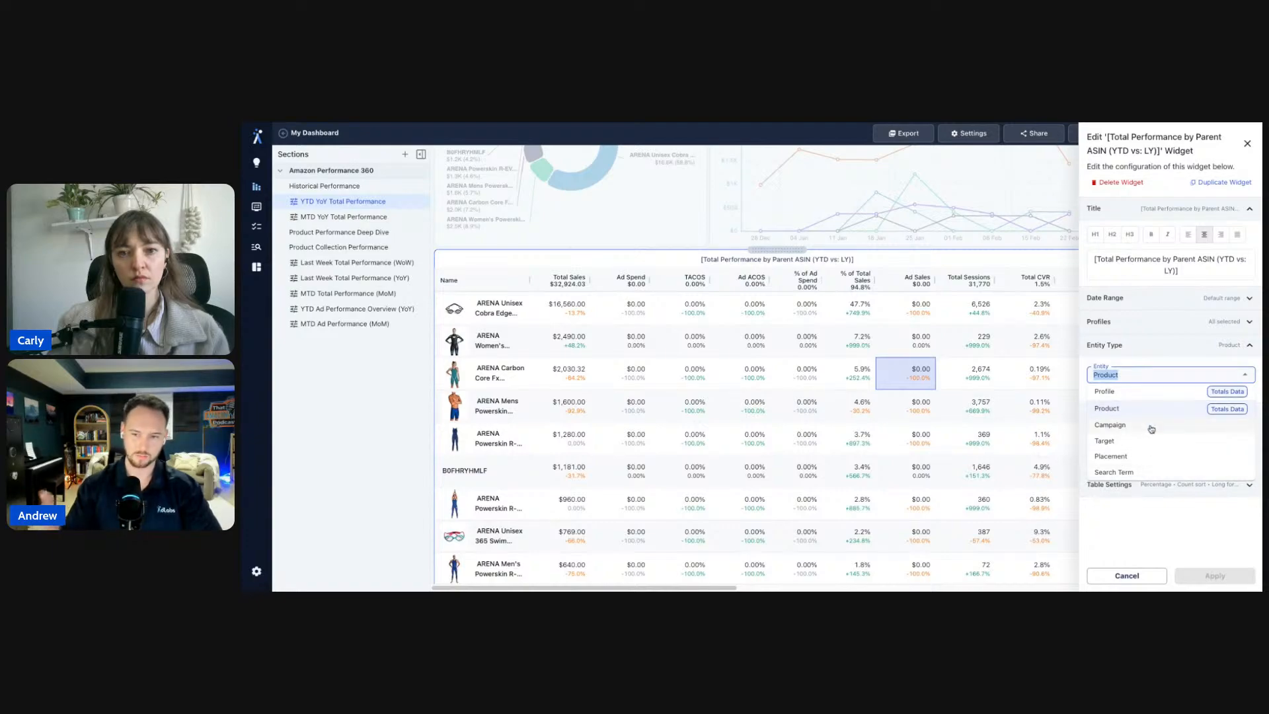
left_click(1164, 353)
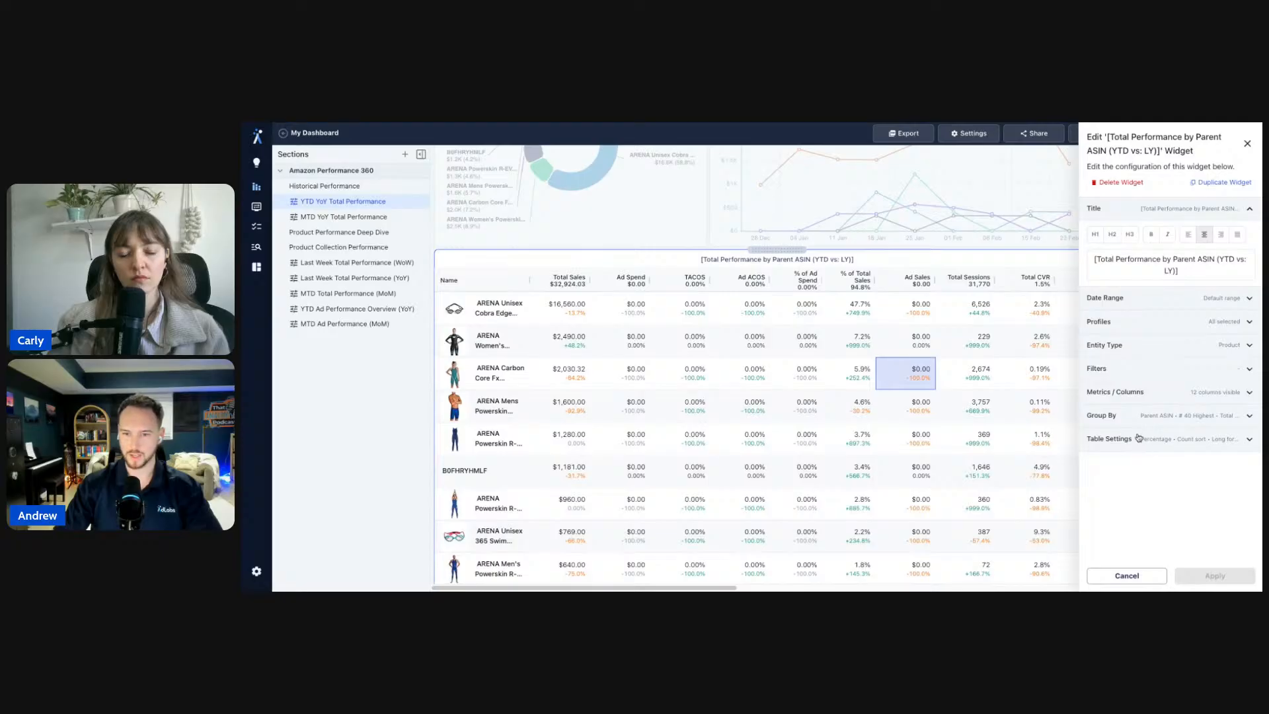
left_click(997, 259)
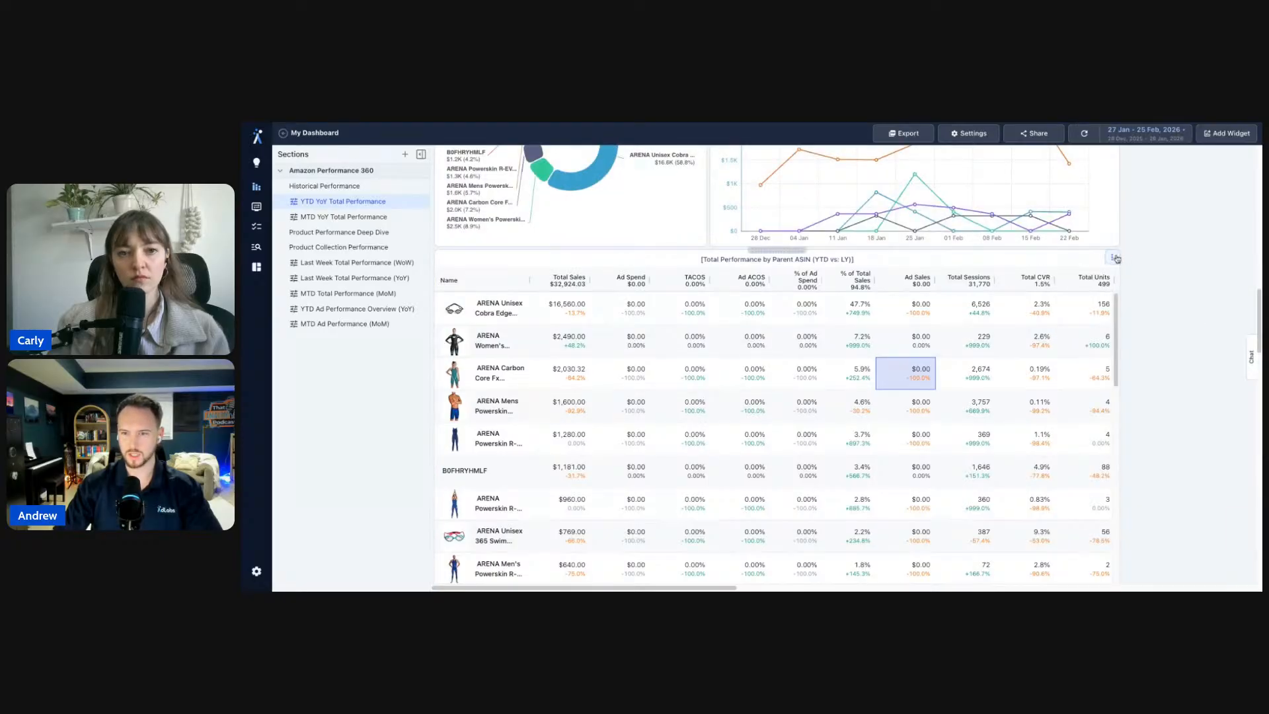
- Lower the table's Group By row limit from 40 to 10 and apply
left_click(1116, 260)
left_click(1147, 306)
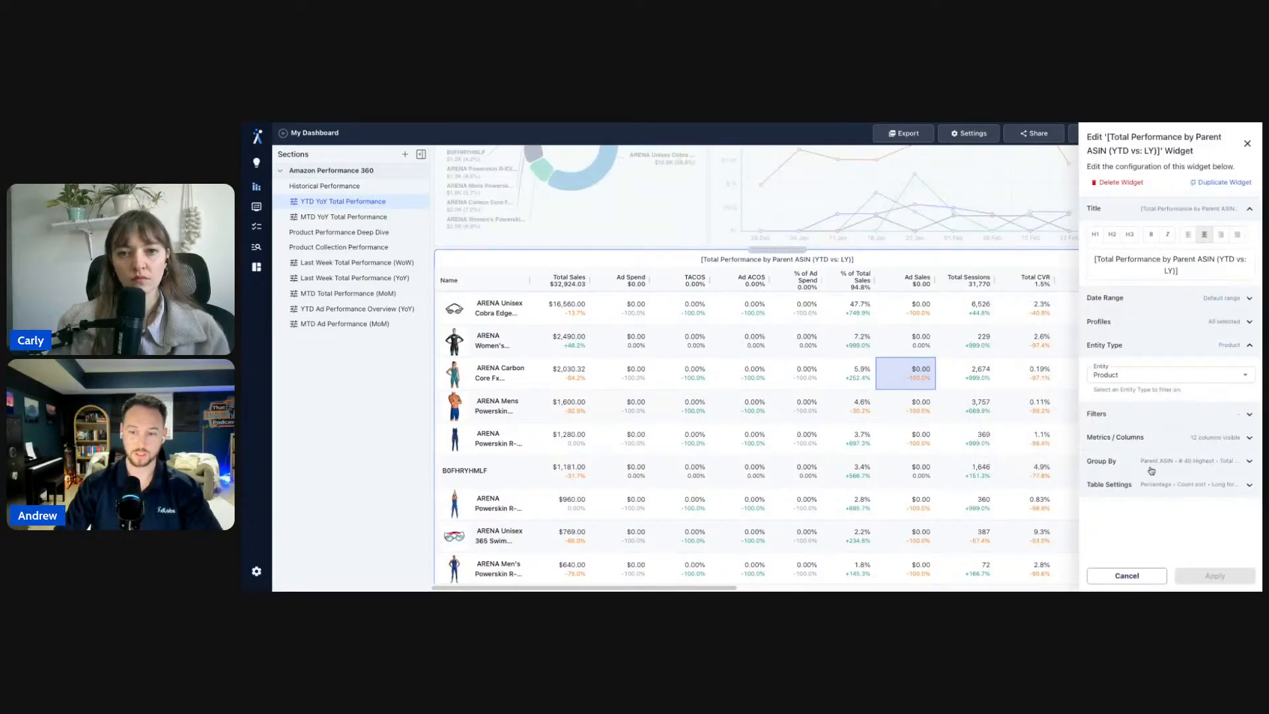
left_click(1152, 461)
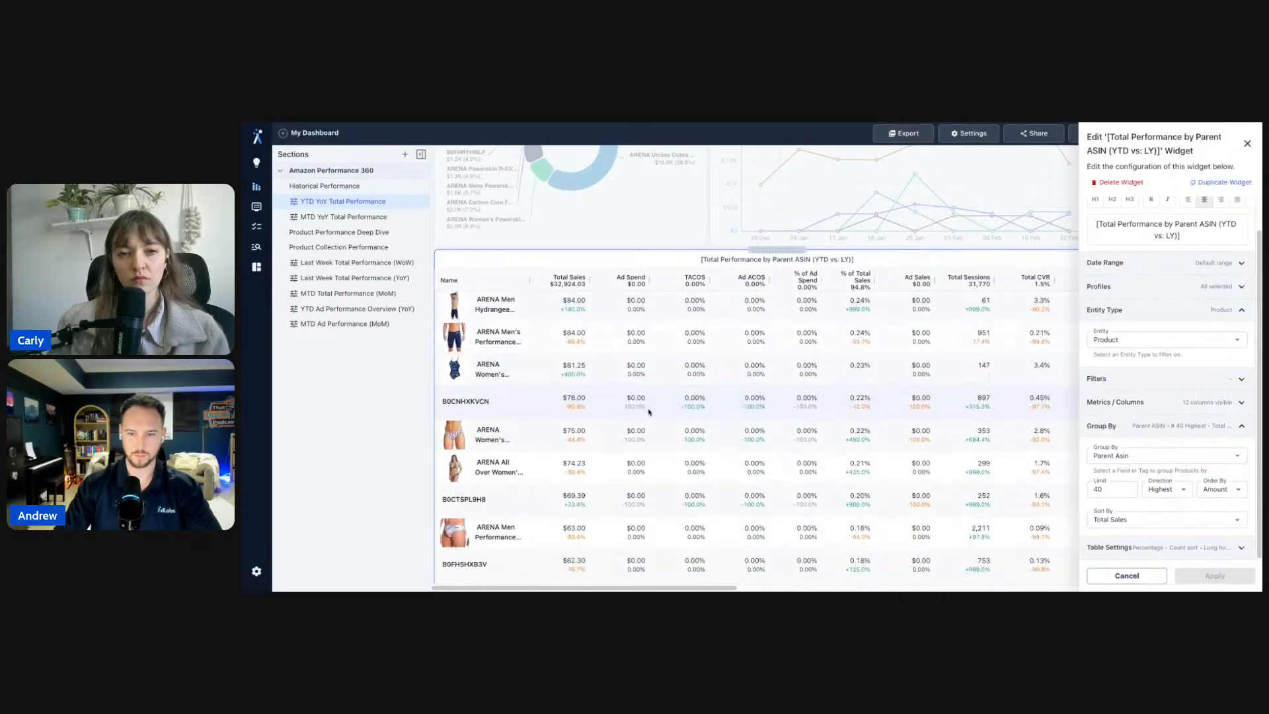
left_click_drag(1106, 490, 1076, 492)
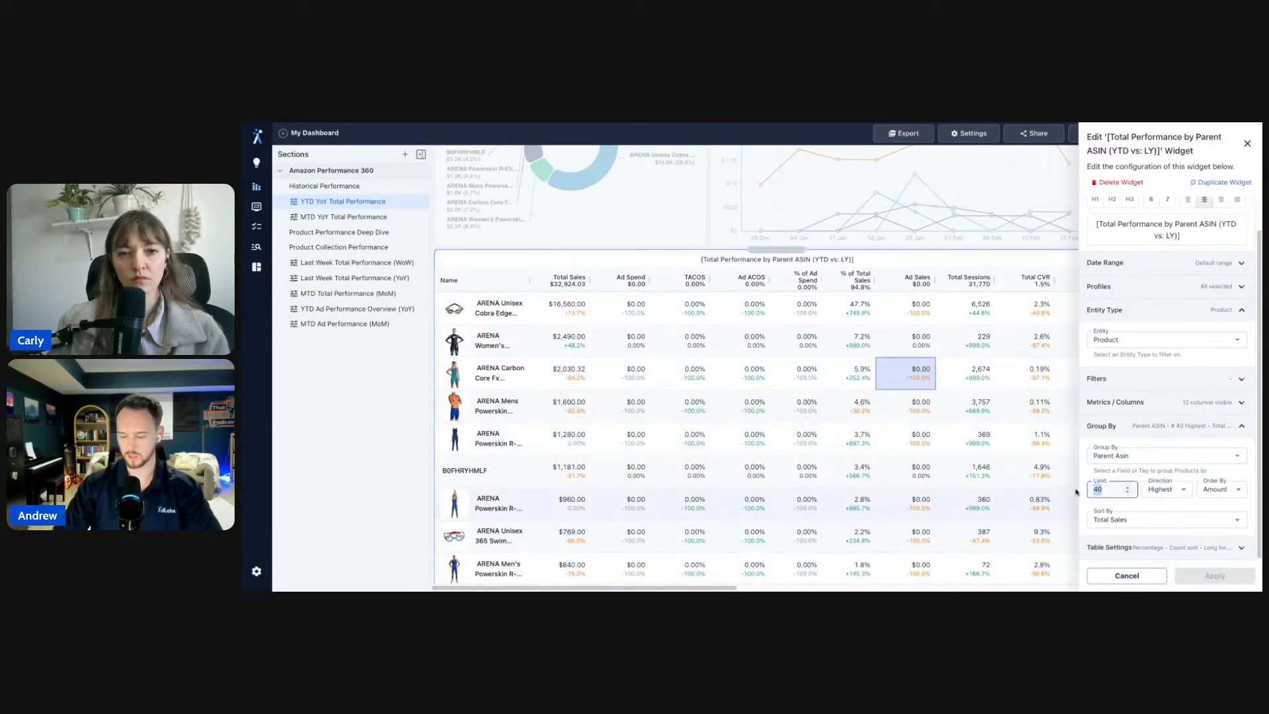
type("10")
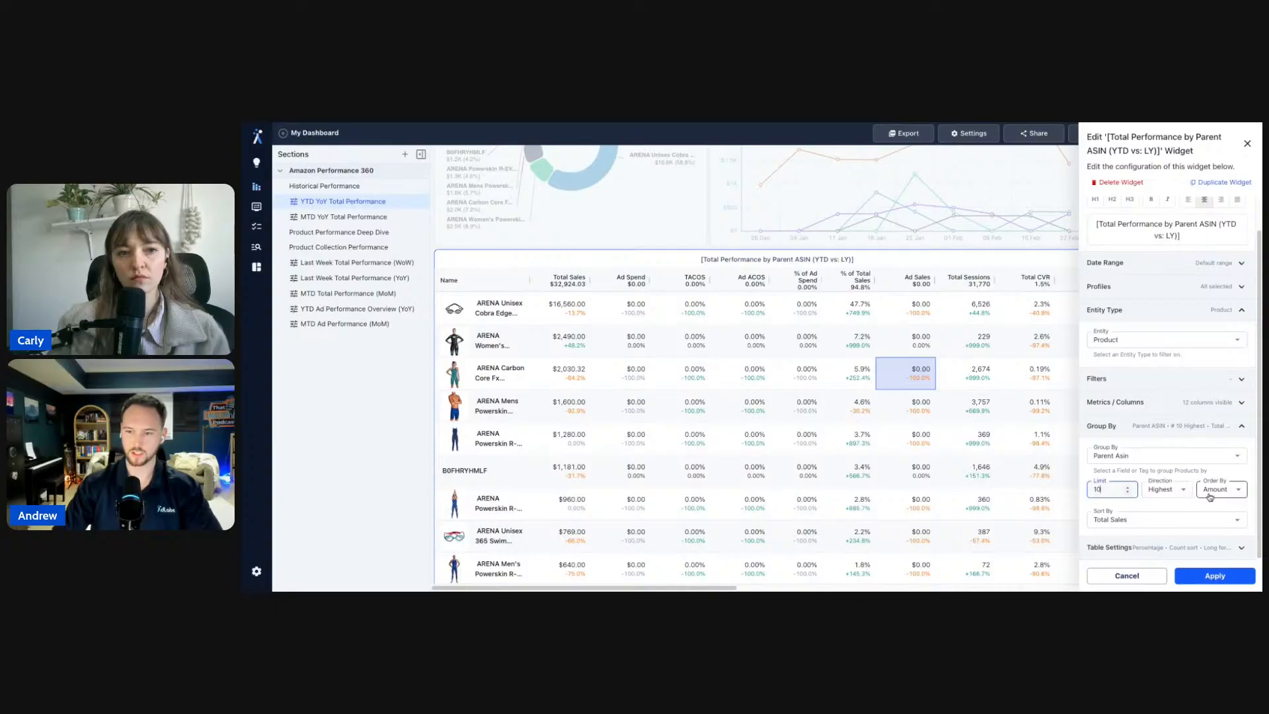
left_click(1215, 576)
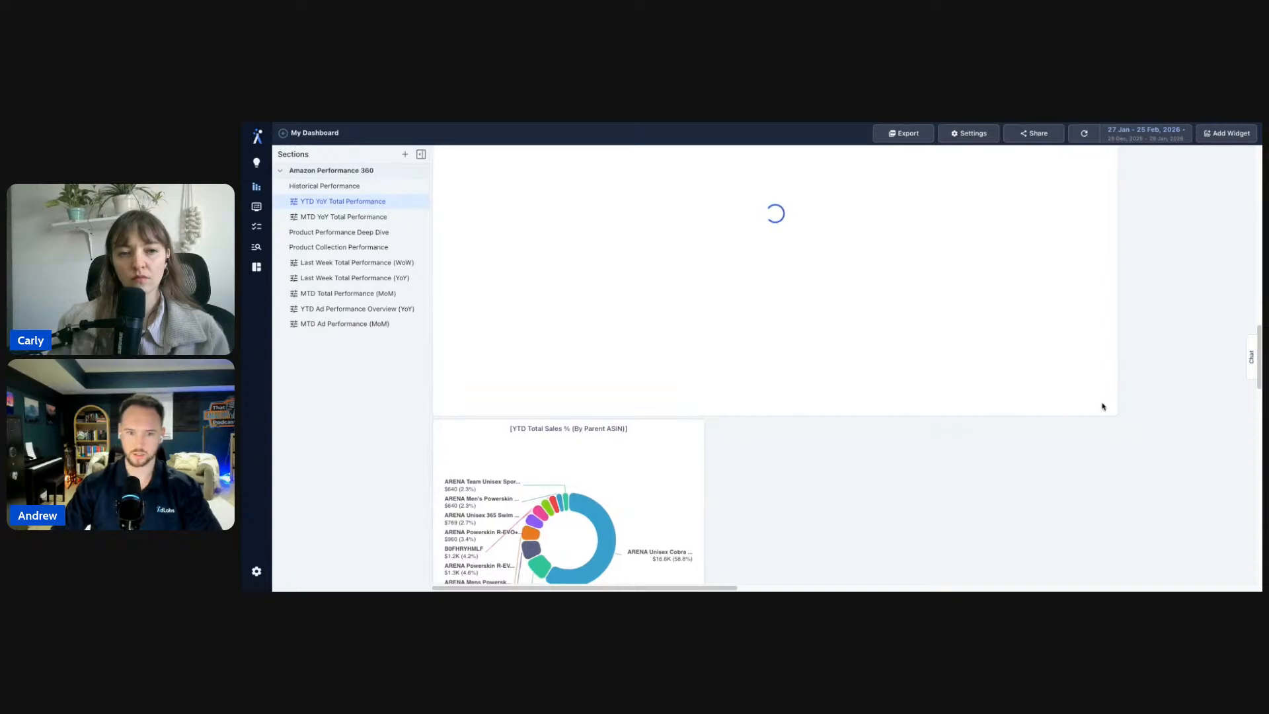
- Delete the YTD Total Sales % donut chart and confirm the deletion
left_click(697, 426)
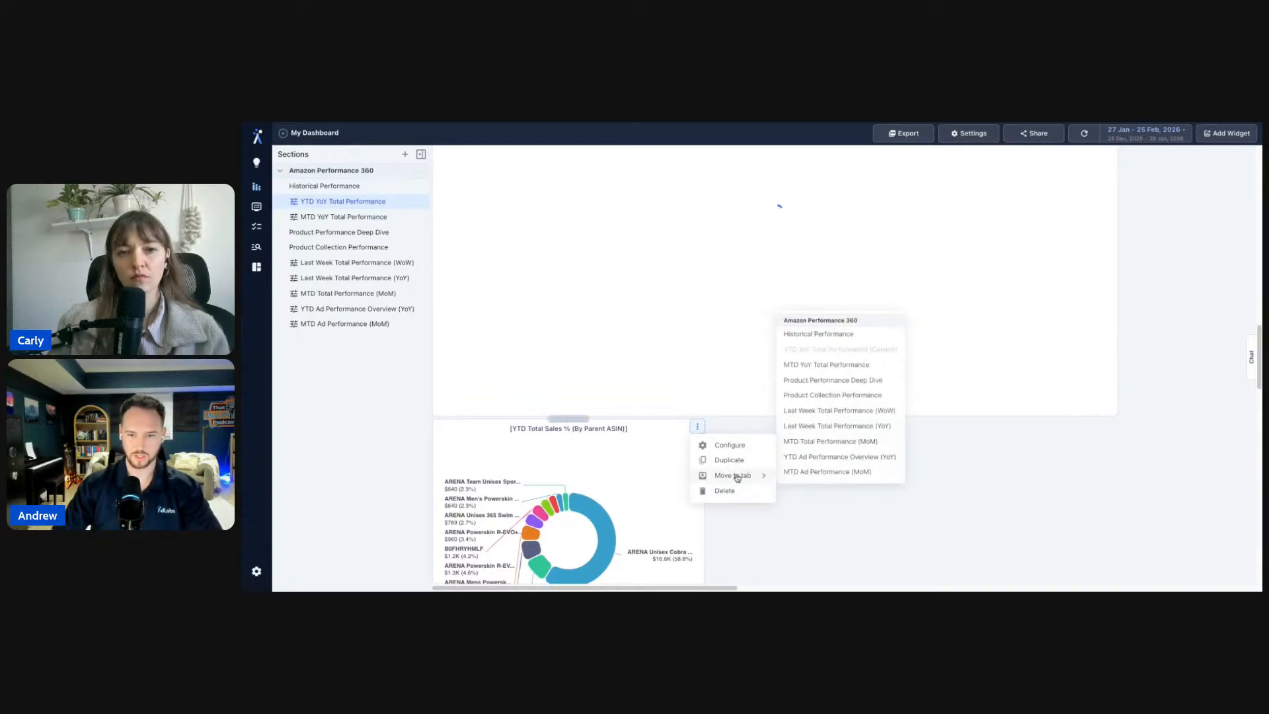
left_click(724, 490)
left_click(818, 388)
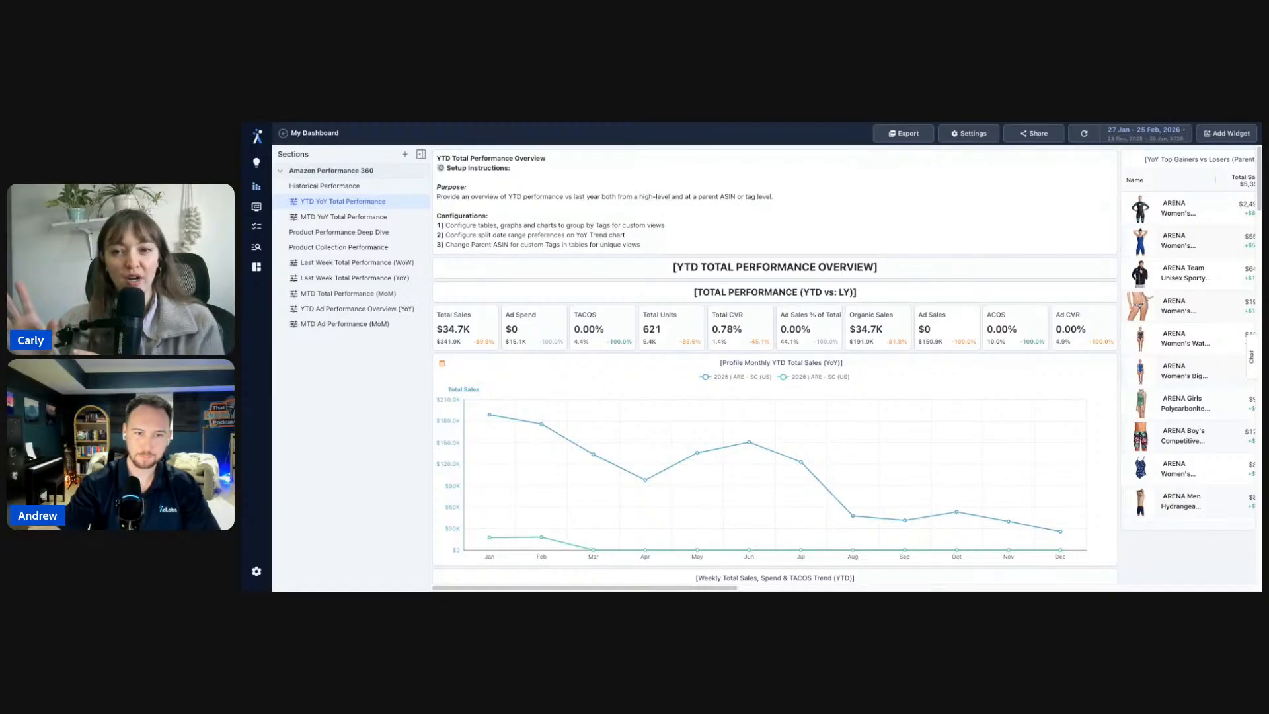
- Switch to the MTD YoY Total Performance tab and scroll through its widgets
left_click(308, 216)
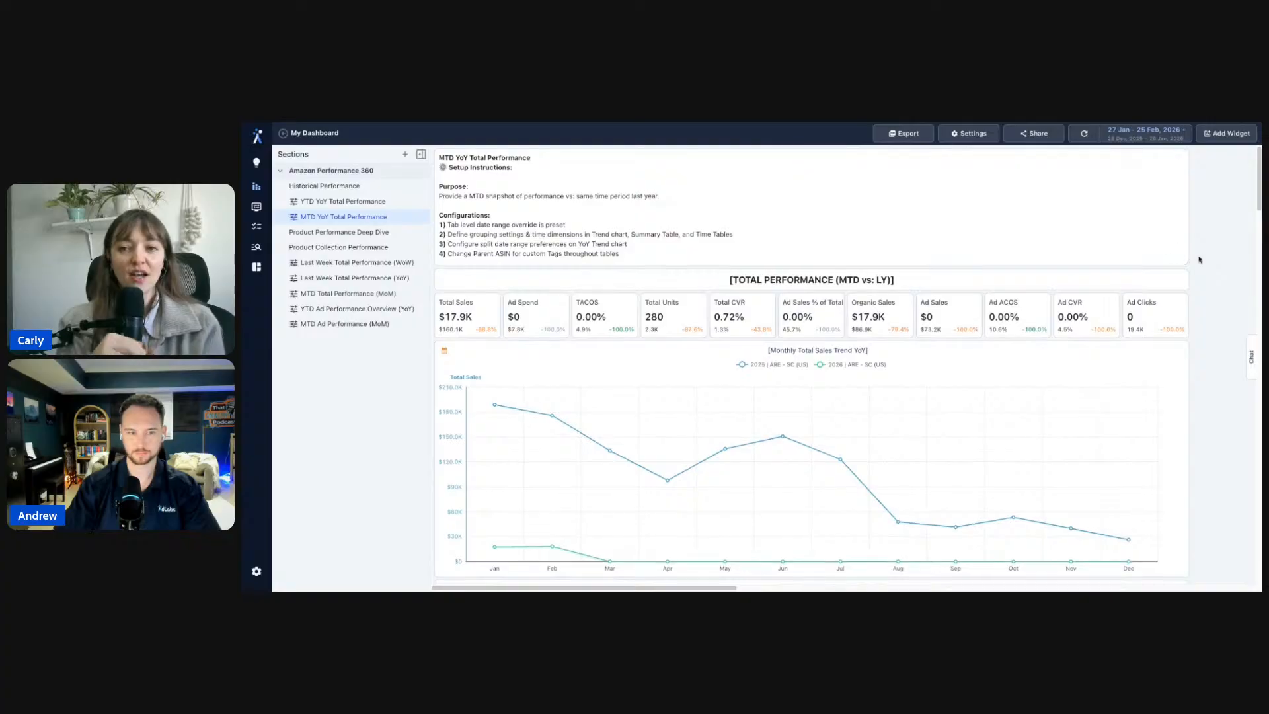
scroll(1176, 264, "down", 10)
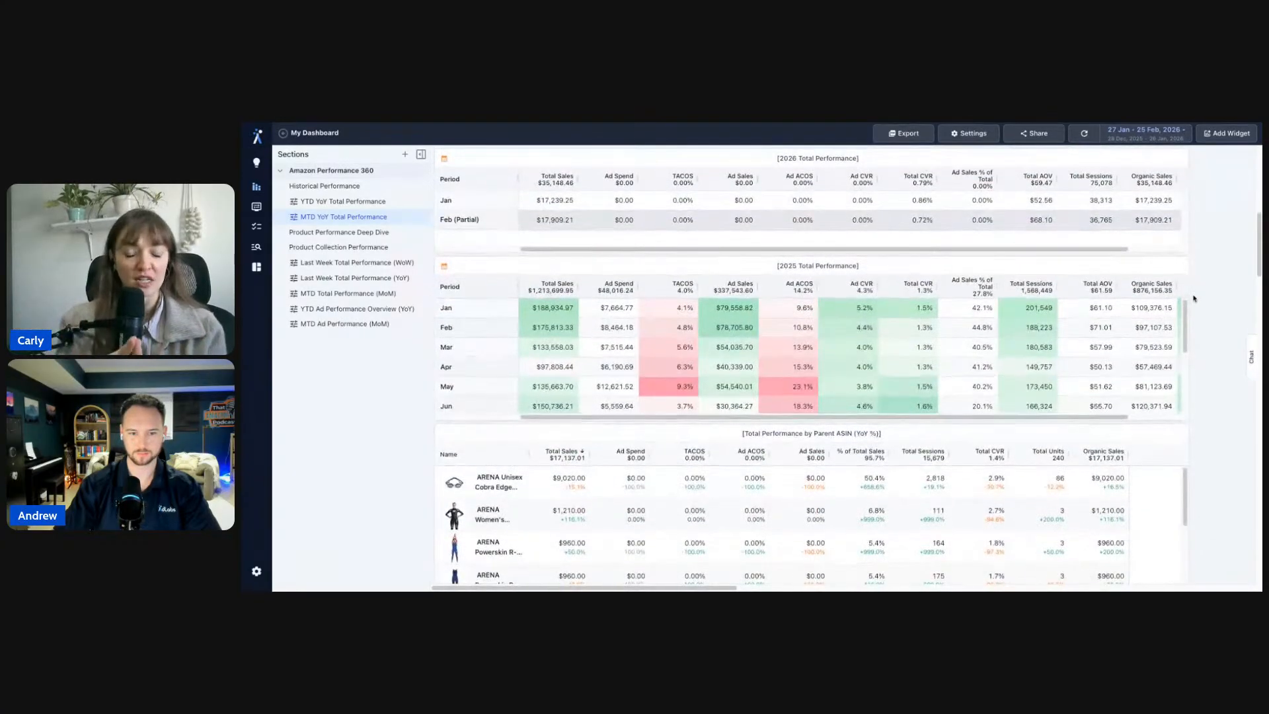
scroll(1194, 299, "up", 10)
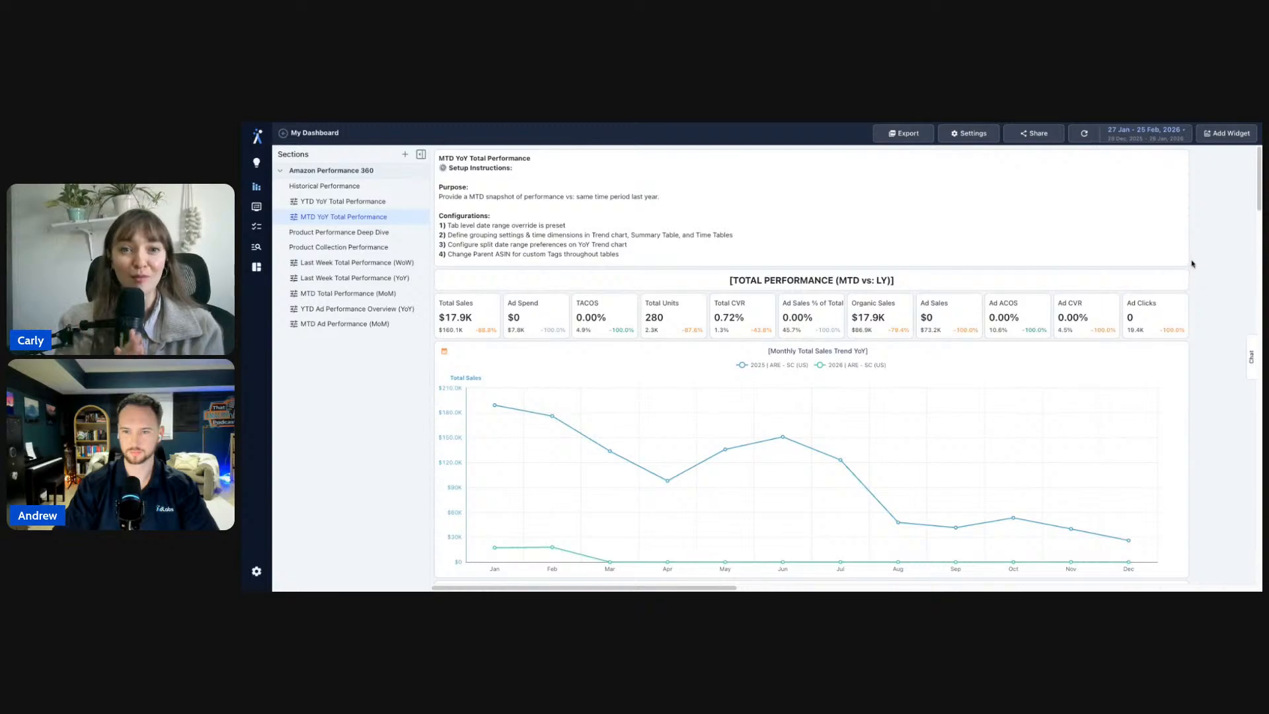
scroll(1192, 263, "down", 1)
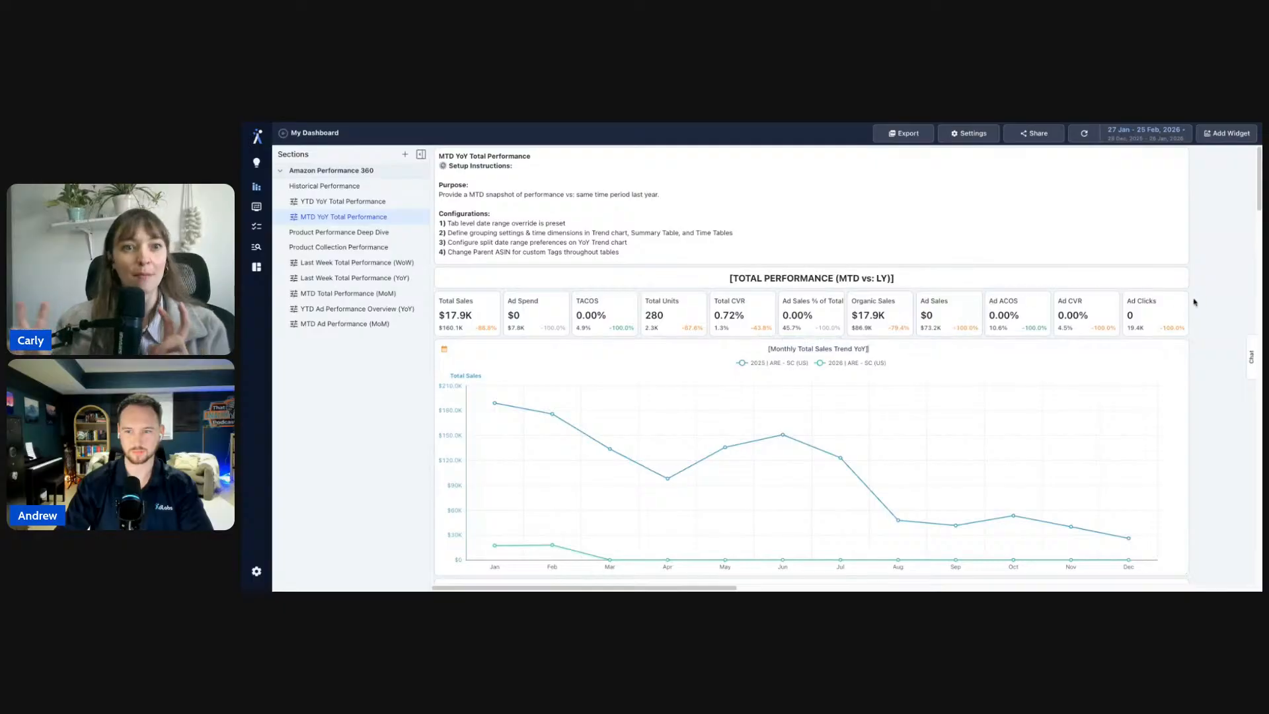
- Type 'Top 10 Products' over the chart title, then undo to restore the original title
triple_click(839, 348)
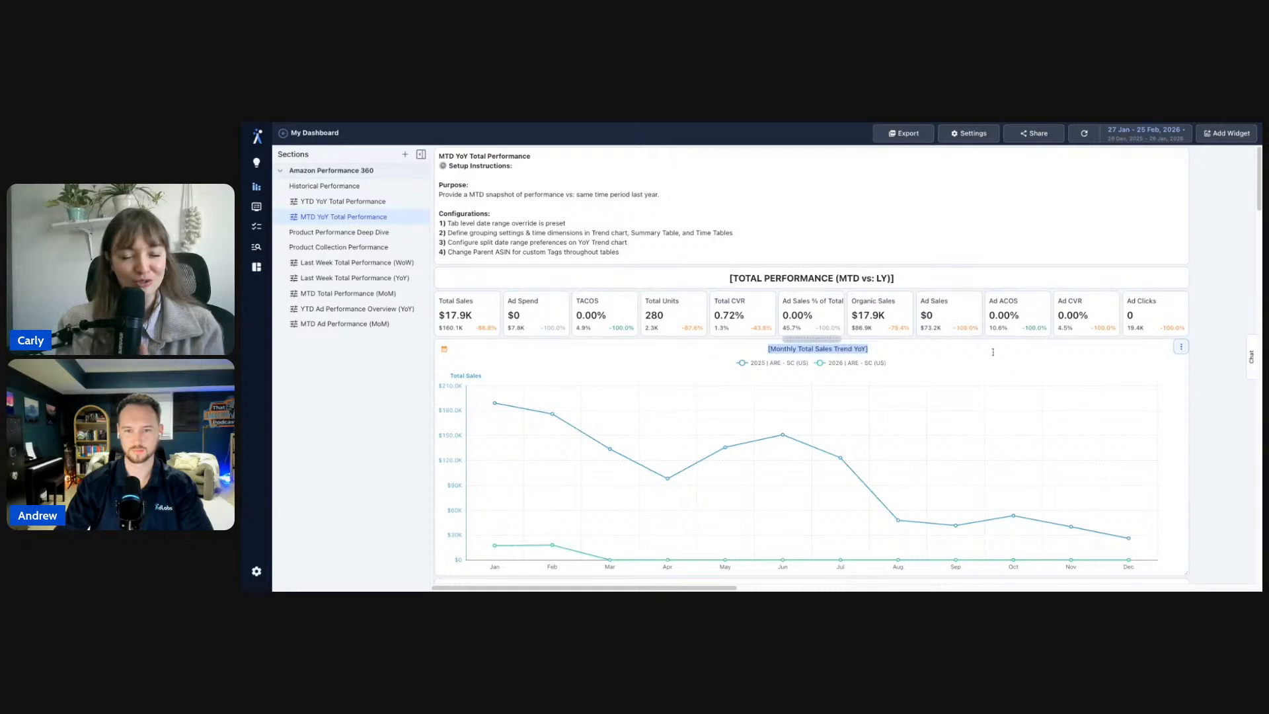
left_click(993, 351)
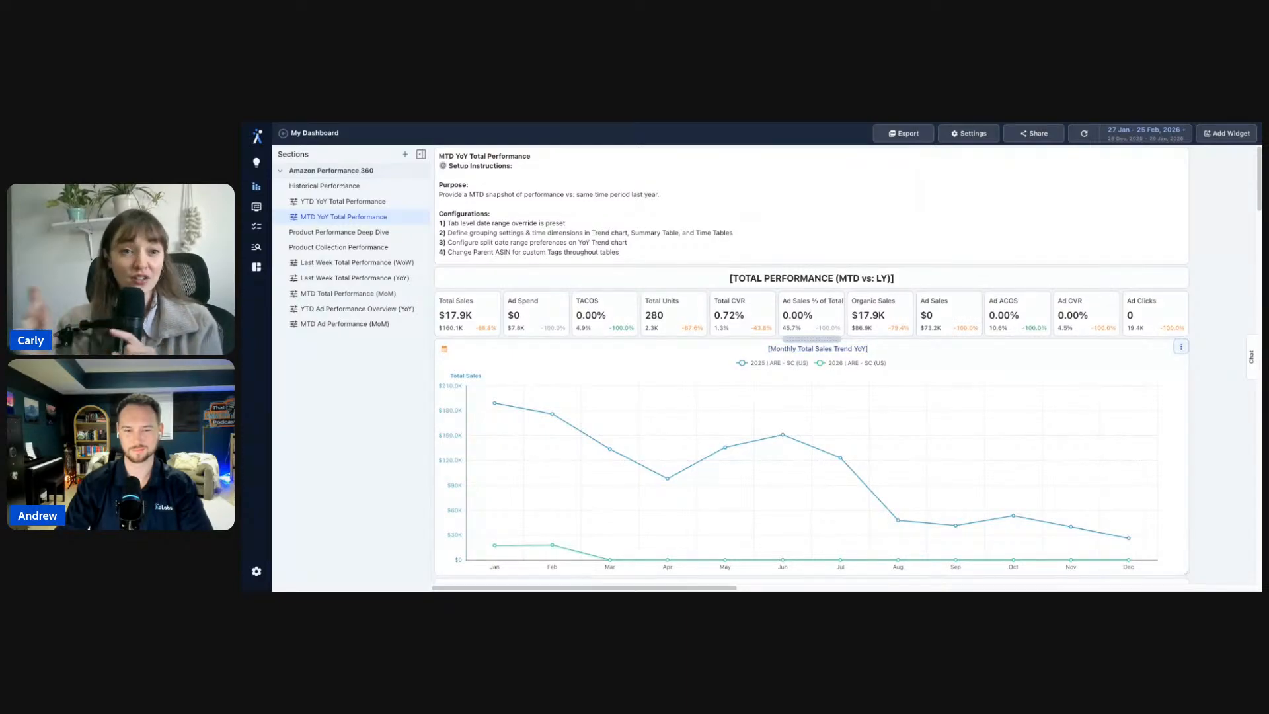
scroll(812, 362, "down", 6)
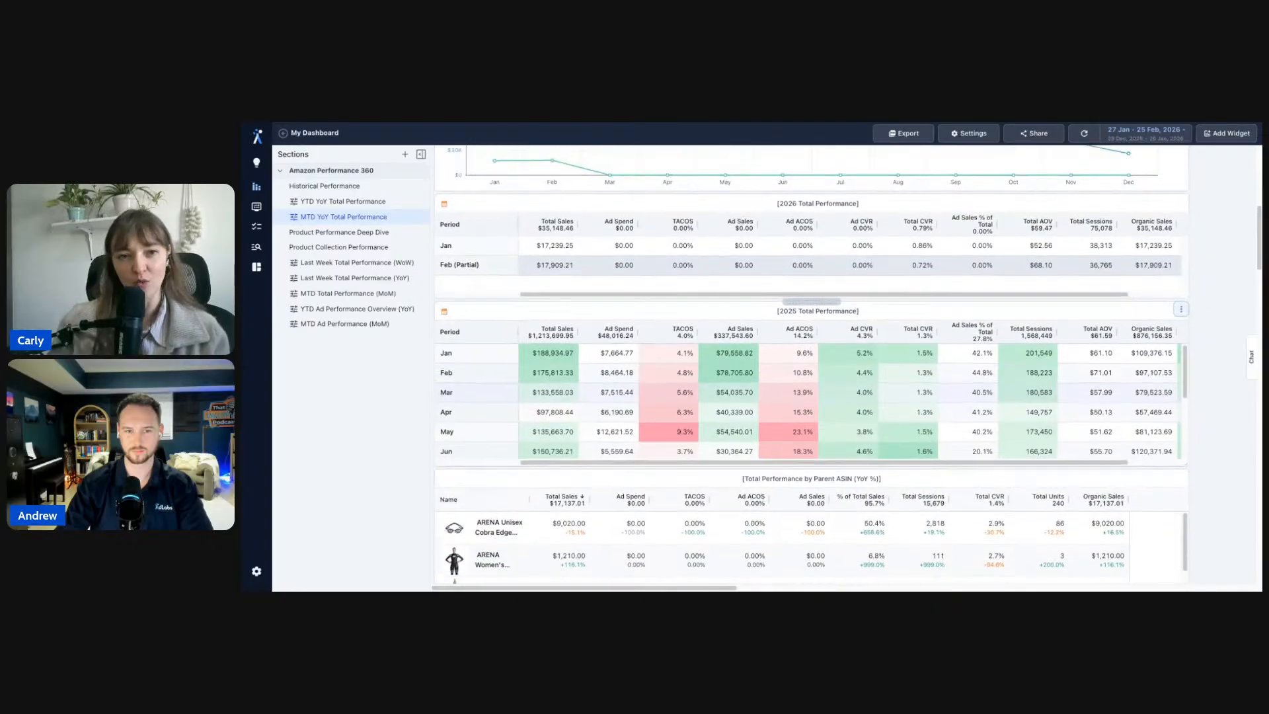
scroll(949, 351, "up", 7)
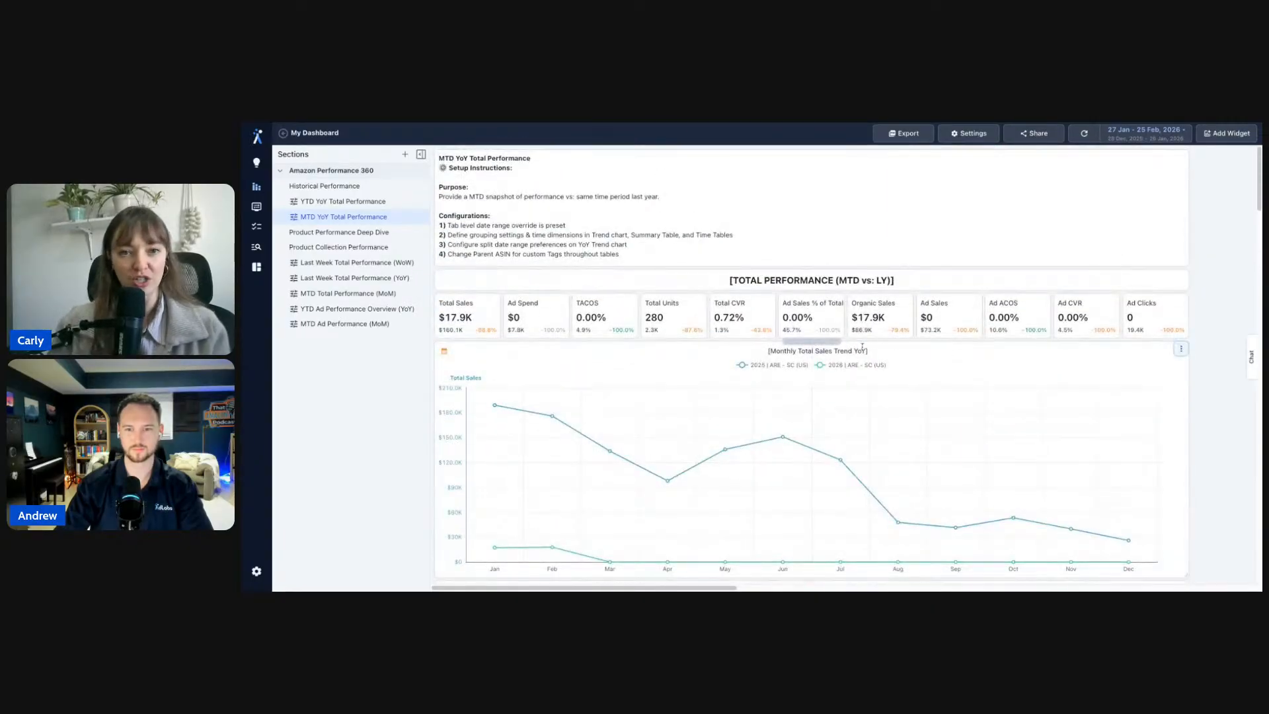
triple_click(856, 351)
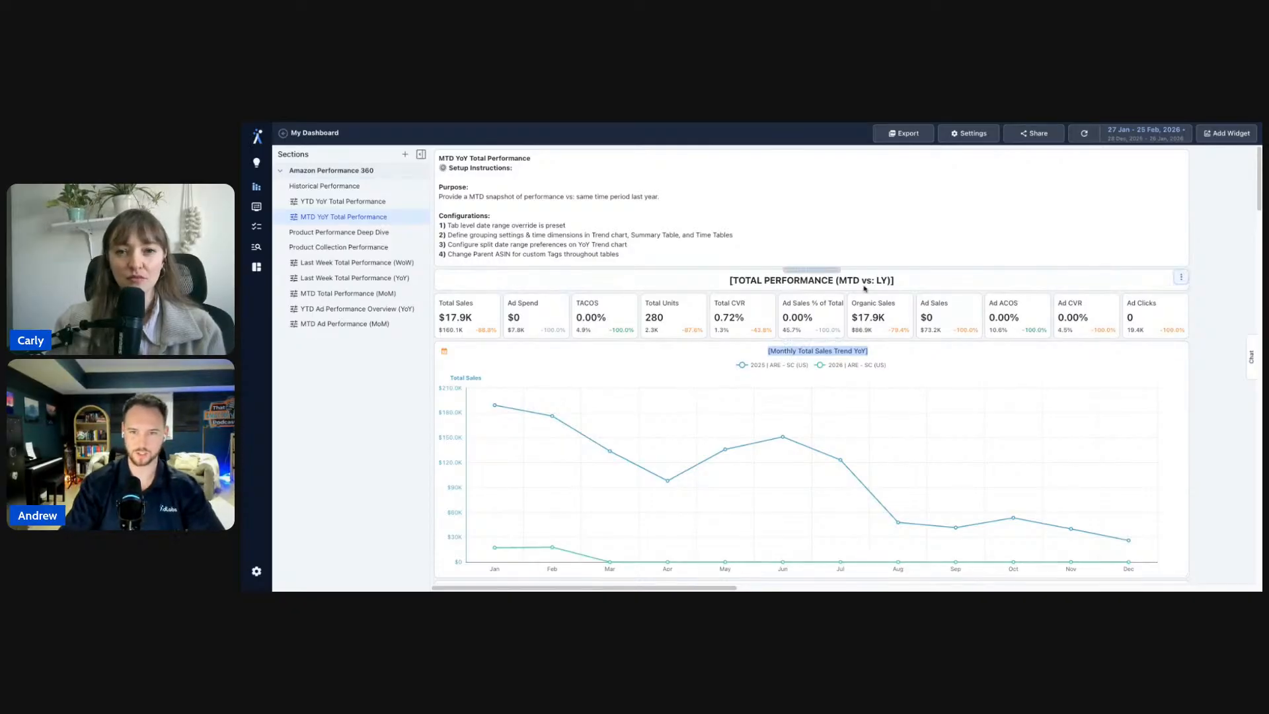
triple_click(836, 351)
type("T")
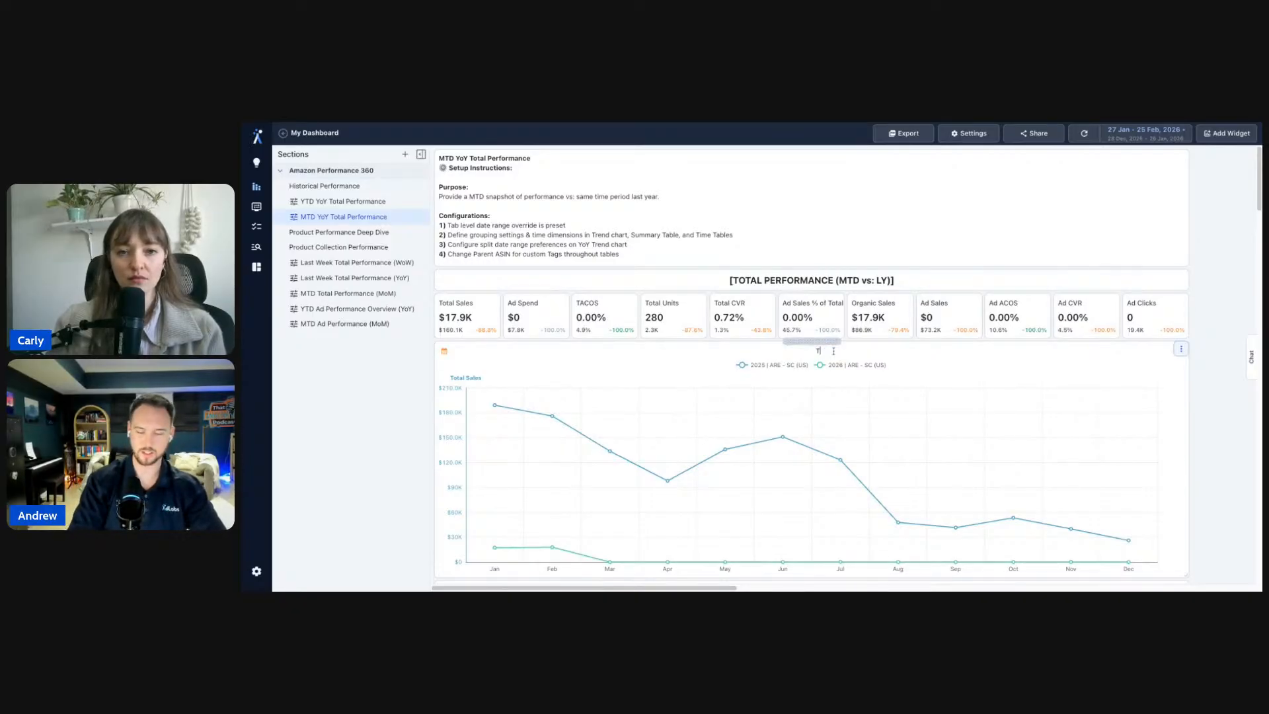
type("op 10 P")
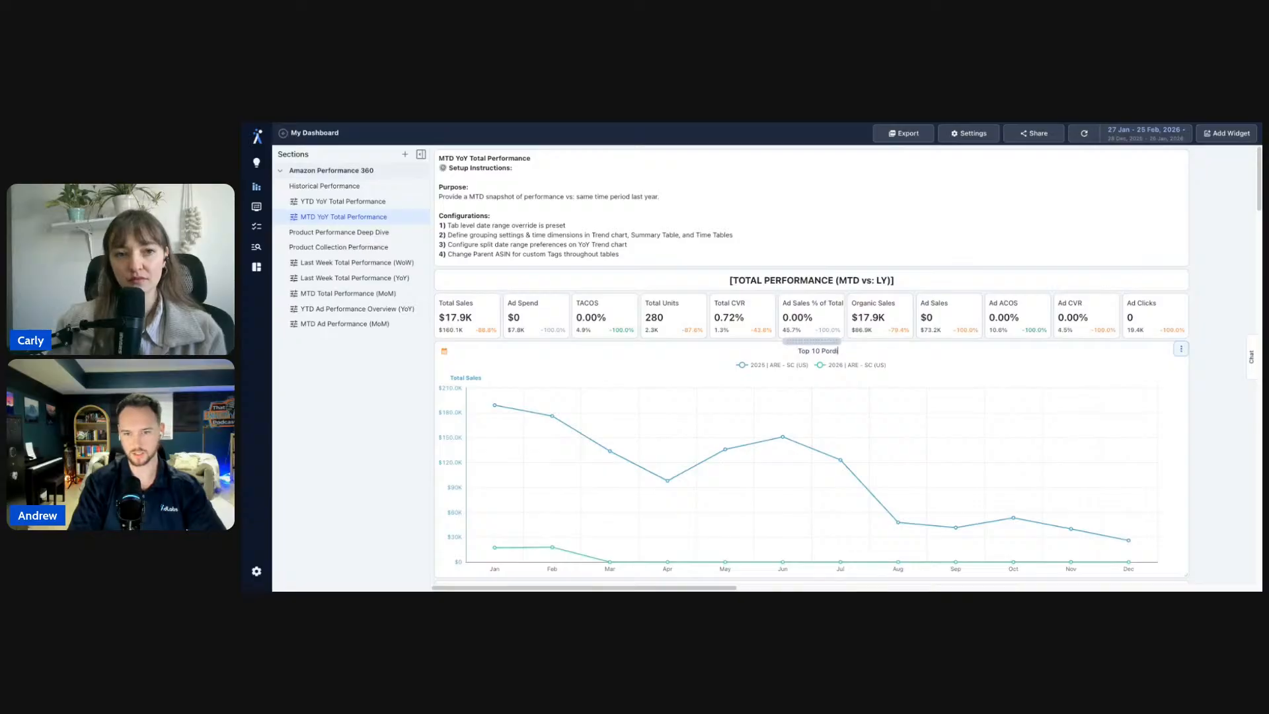
type("roducts")
key("super+a")
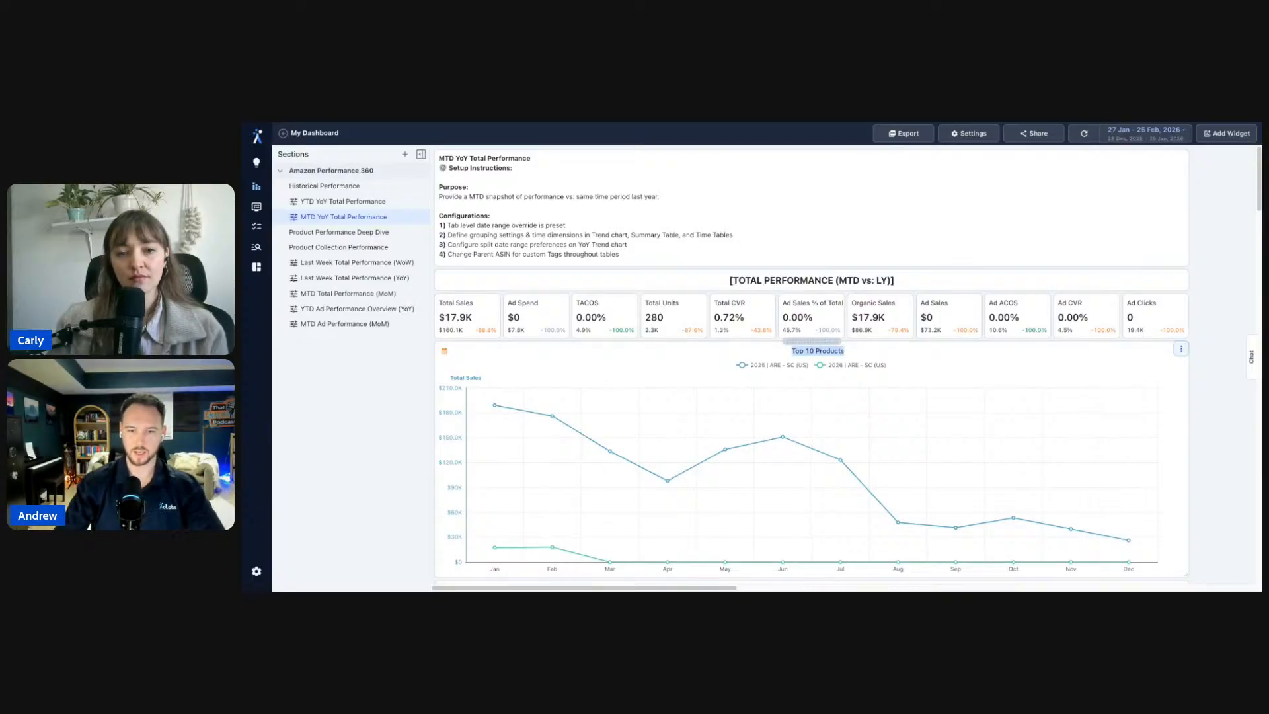
key("super+z")
- Open the Monthly Total Sales Trend YoY chart's widget editor
left_click(1199, 346)
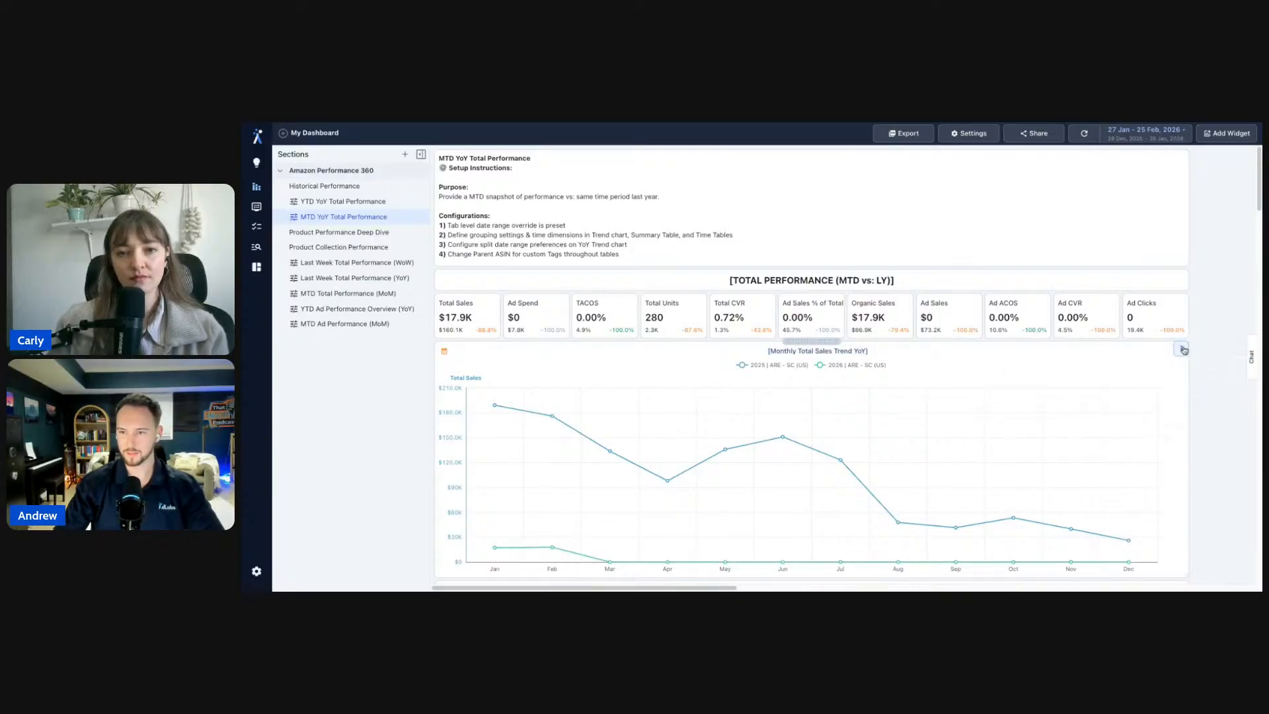
left_click(1183, 352)
left_click(1191, 369)
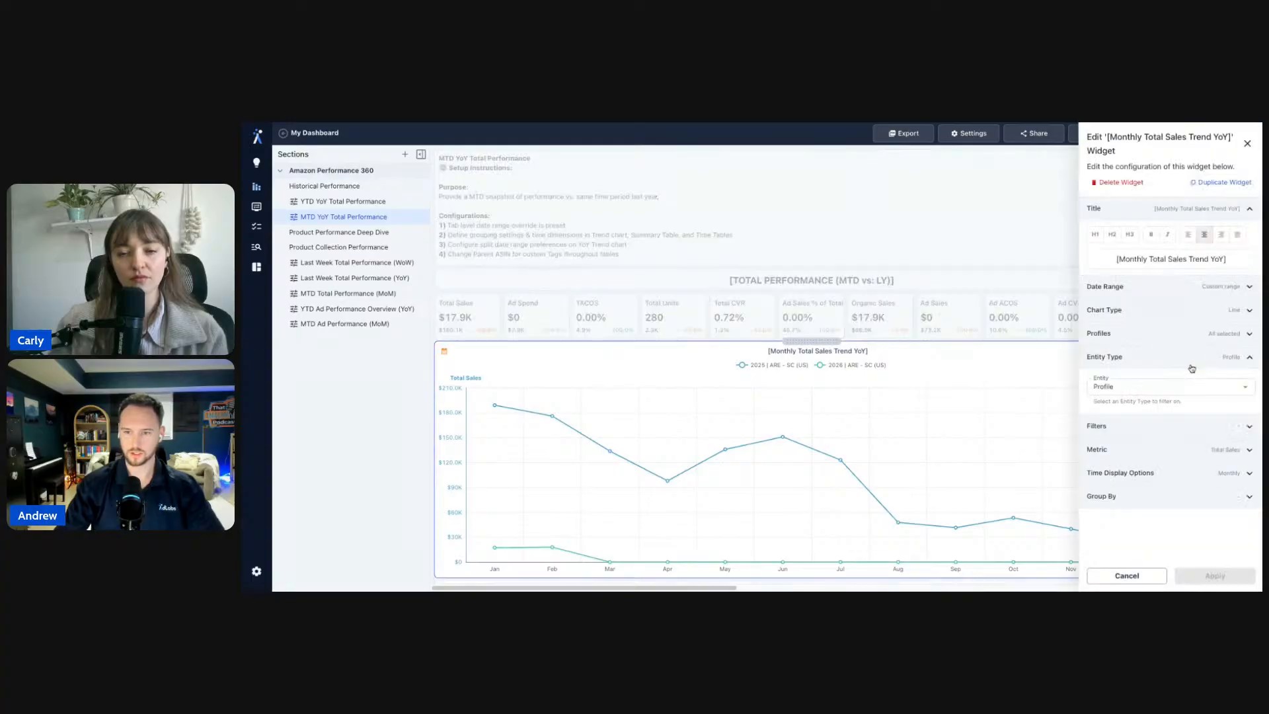
- Make the chart title bold, centred, and an H1 heading, and apply
triple_click(1158, 262)
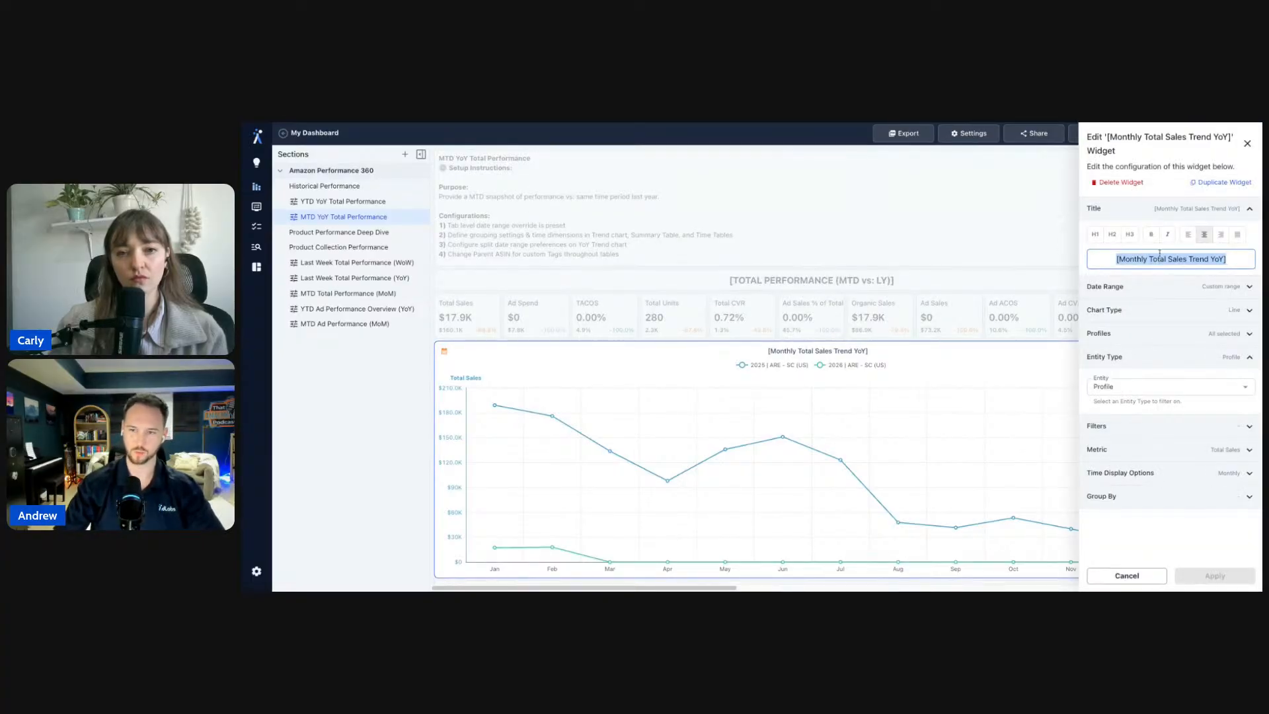
left_click(1150, 234)
left_click(1187, 234)
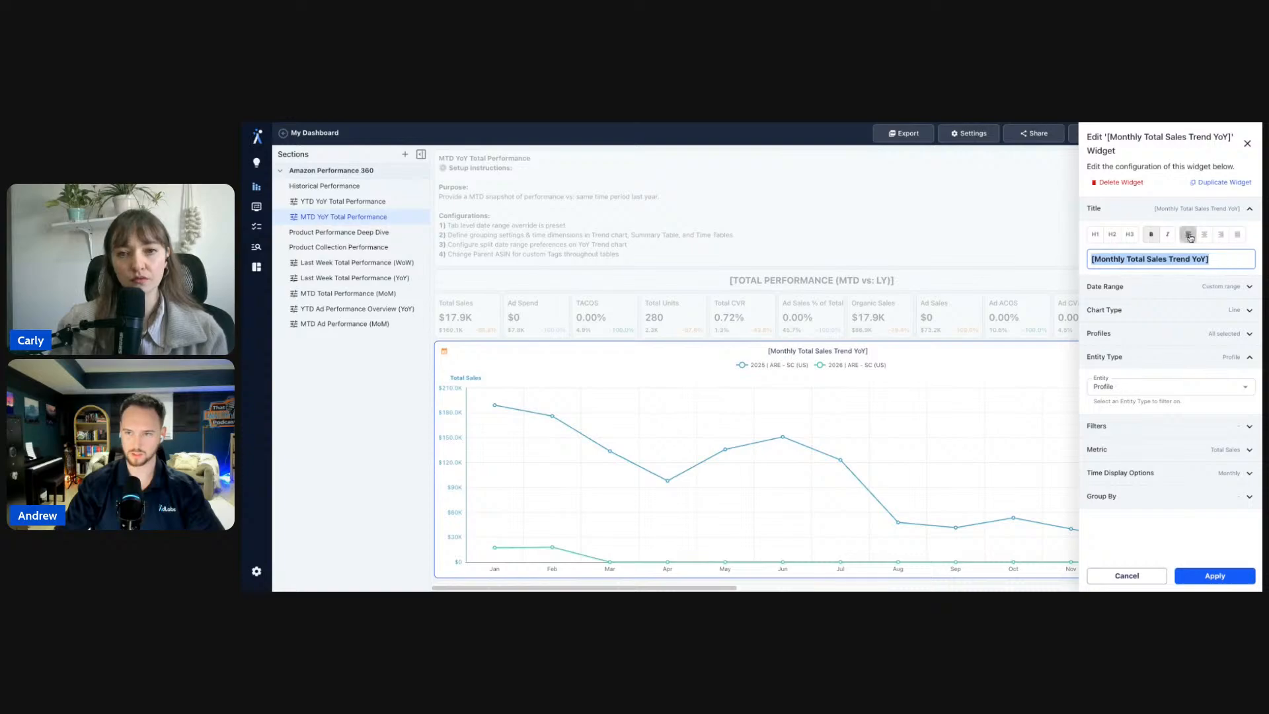
left_click(1204, 234)
left_click(1096, 234)
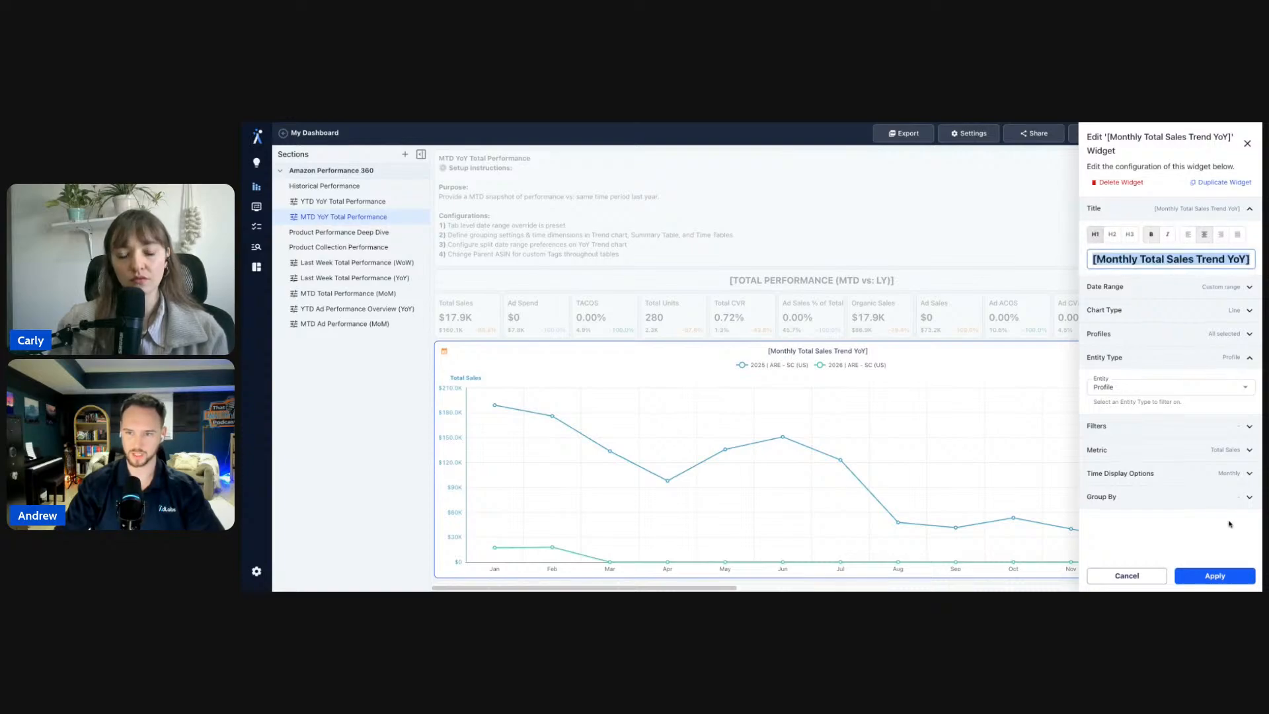
left_click(1214, 576)
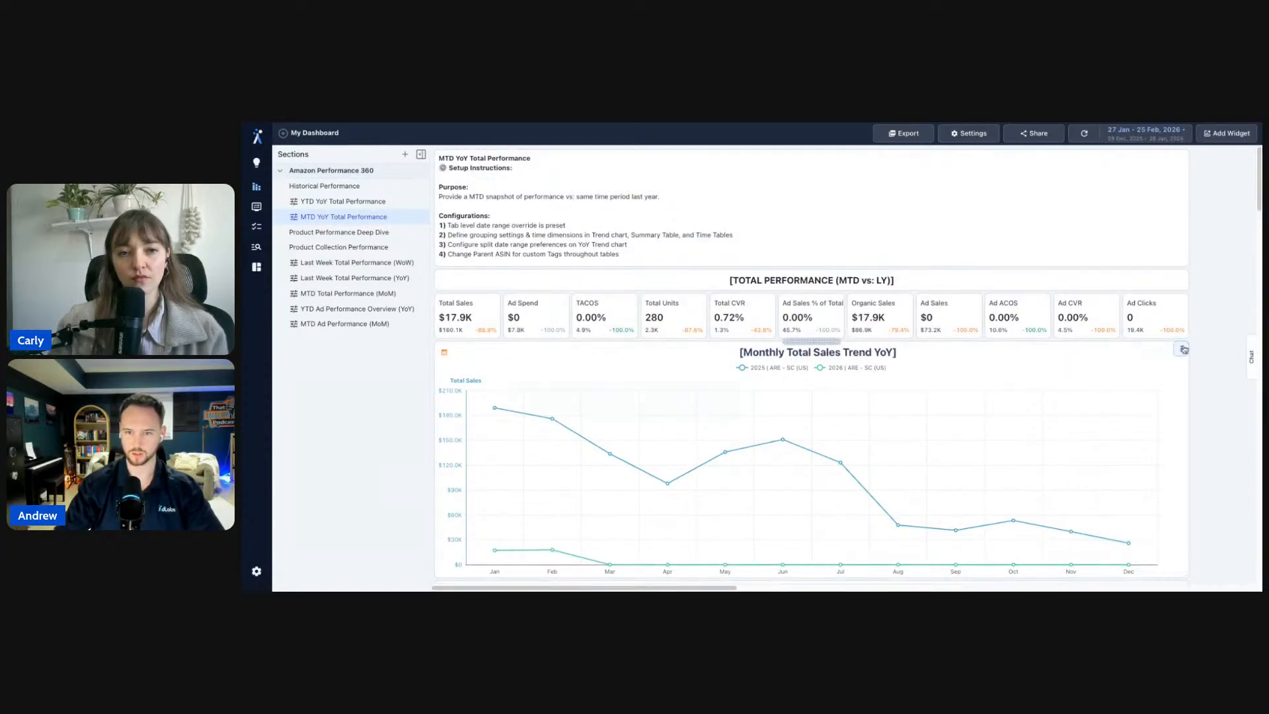
- Go to the Product Performance Deep Dive tab
scroll(1220, 346, "down", 3)
scroll(1219, 346, "up", 5)
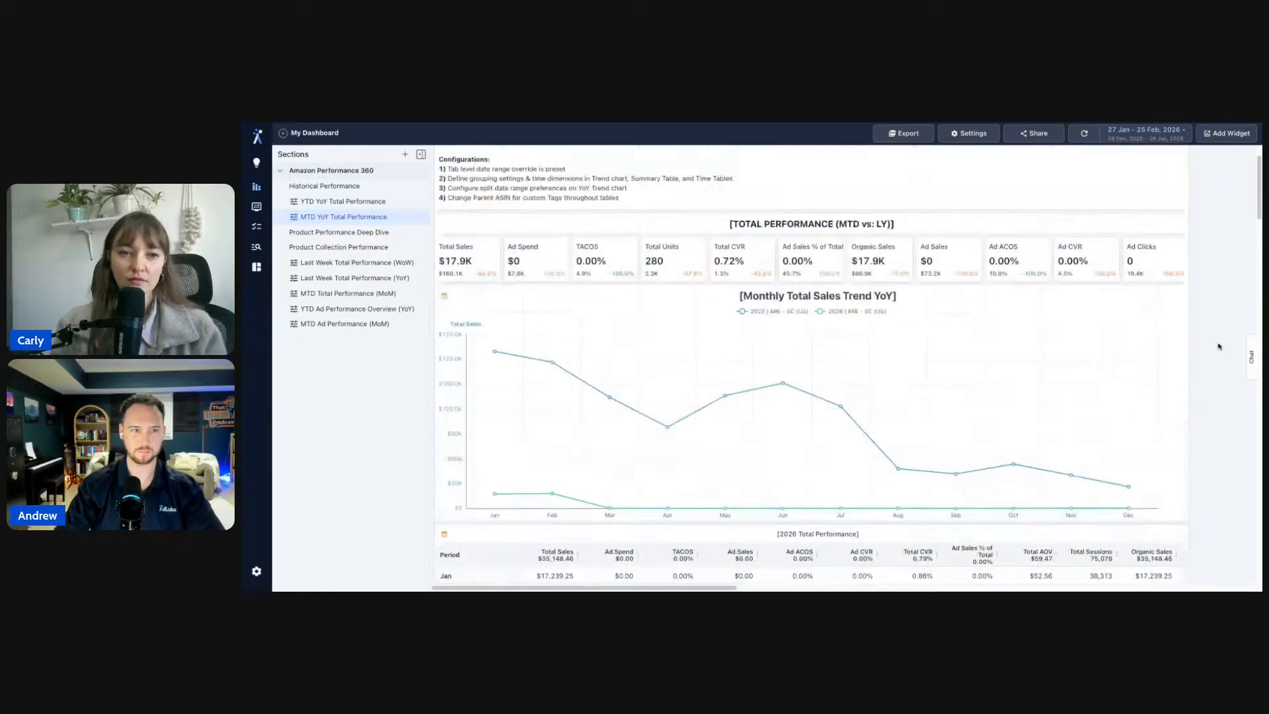
left_click(362, 246)
left_click(364, 233)
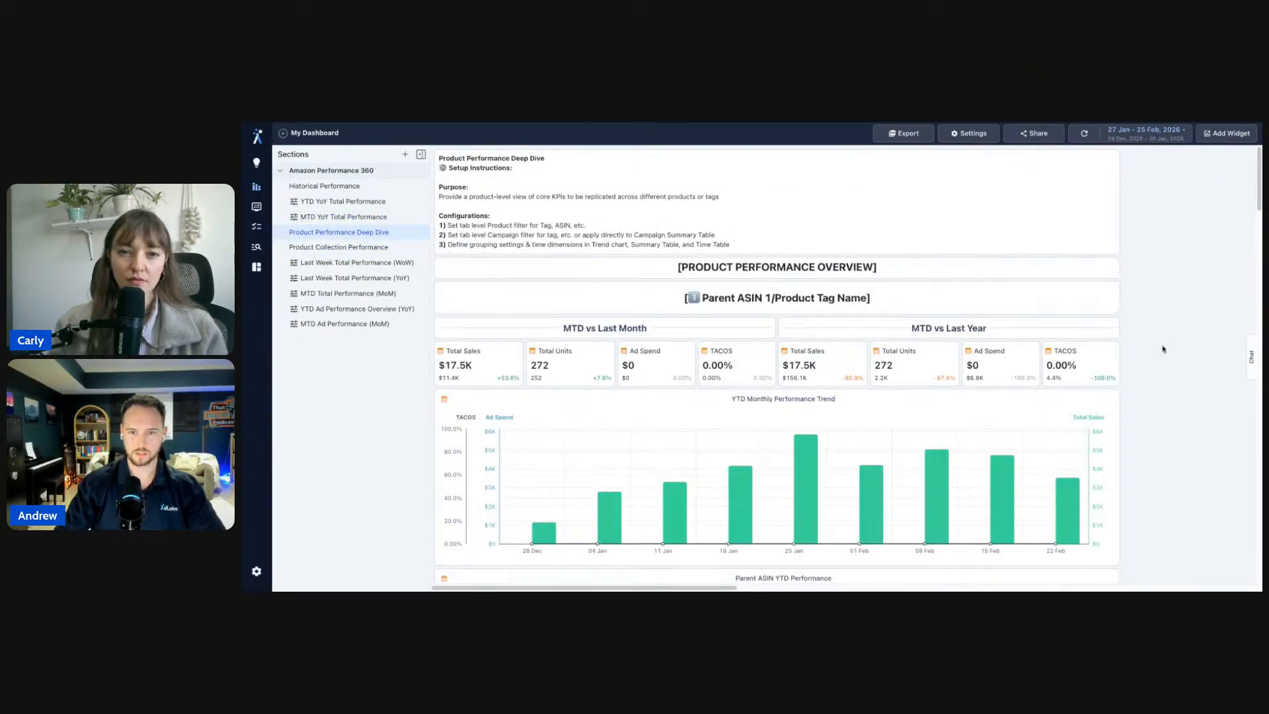
scroll(1148, 360, "down", 6)
scroll(1149, 360, "up", 3)
scroll(1148, 359, "up", 3)
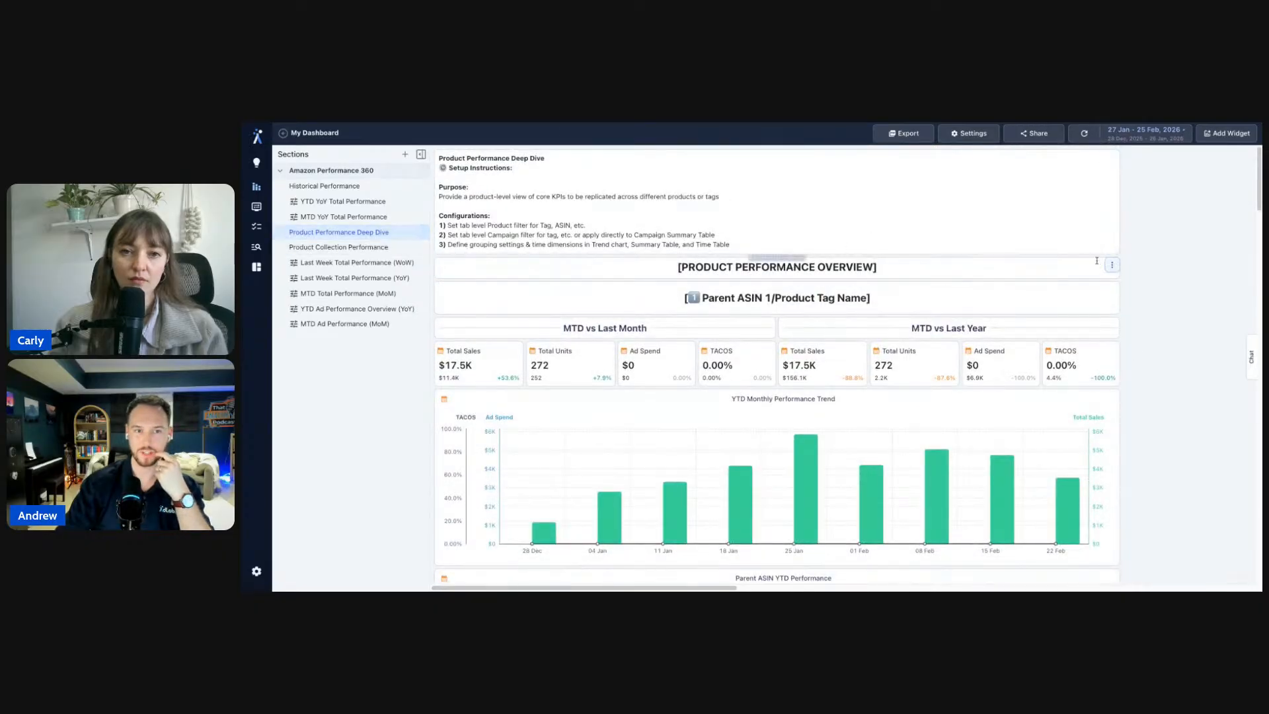
scroll(1161, 255, "down", 1)
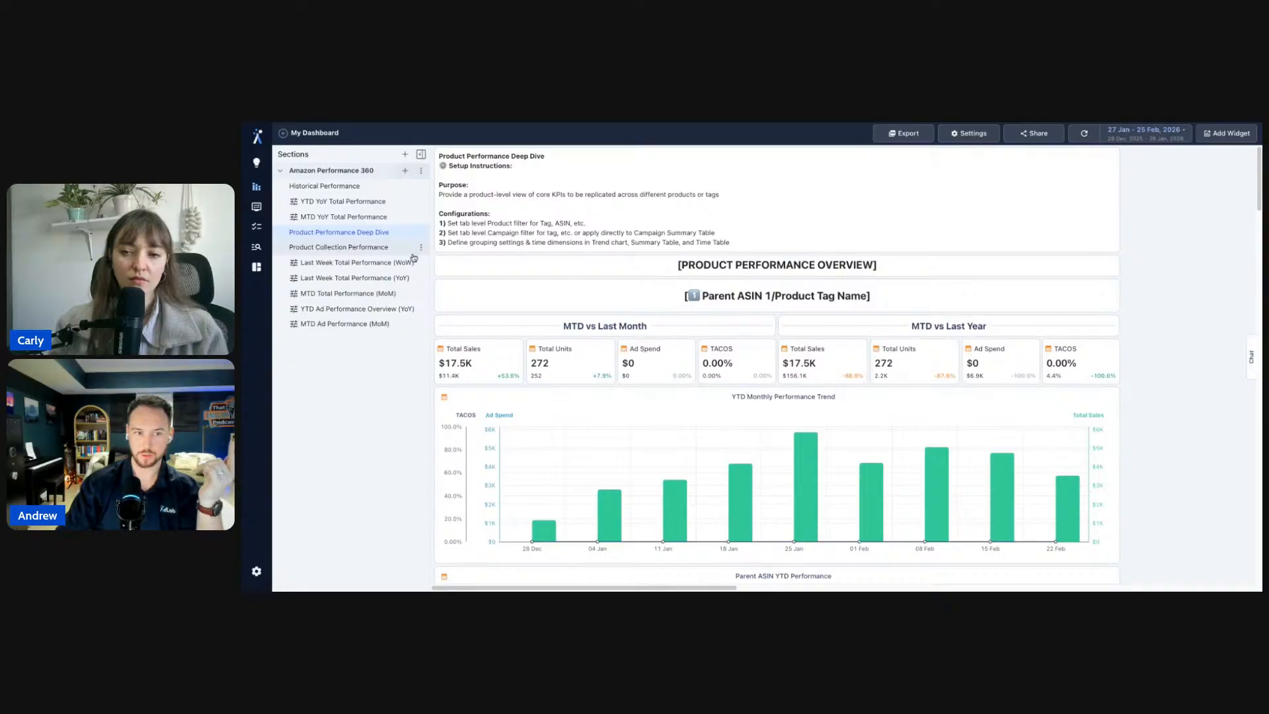
left_click(390, 216)
left_click(421, 232)
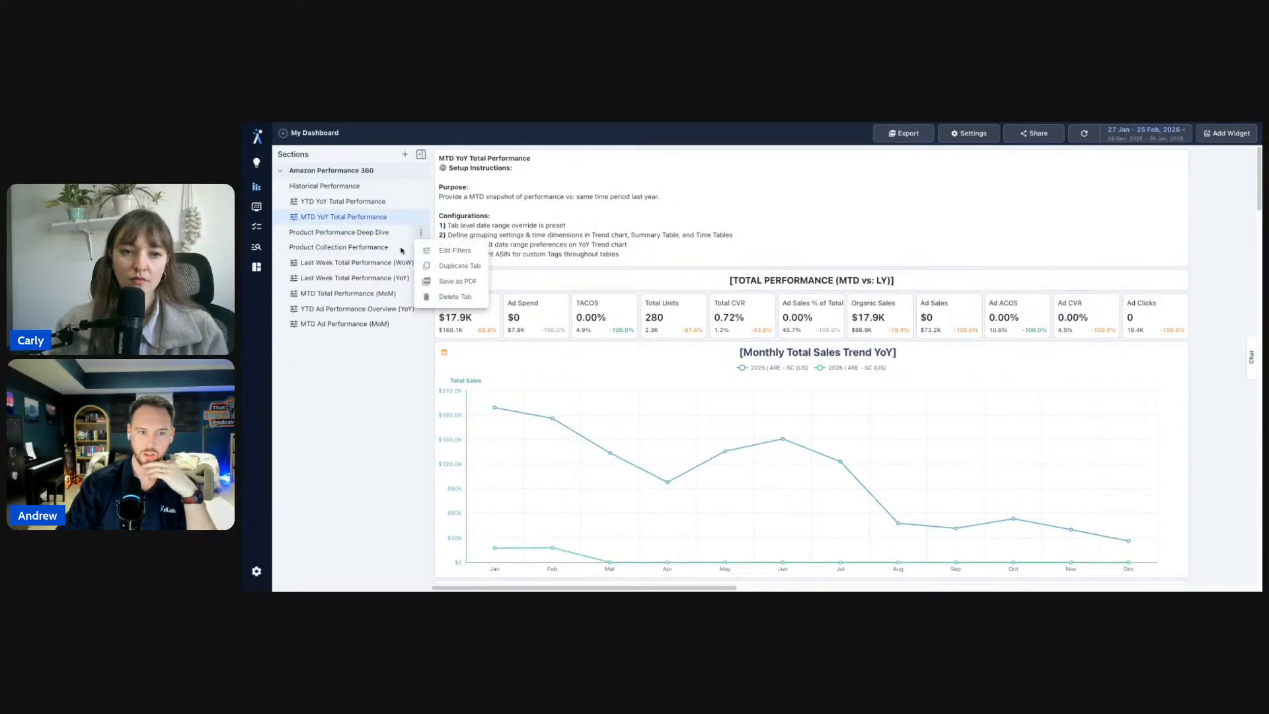
left_click(406, 236)
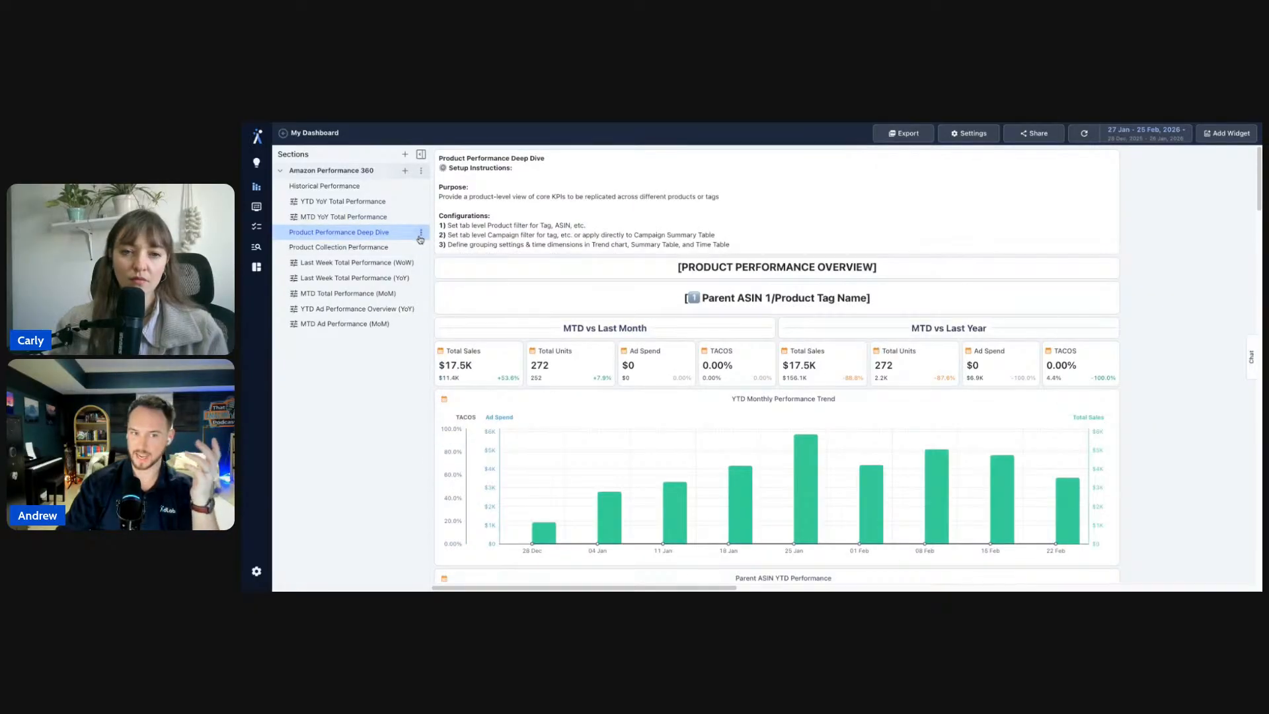
left_click(420, 234)
left_click(446, 250)
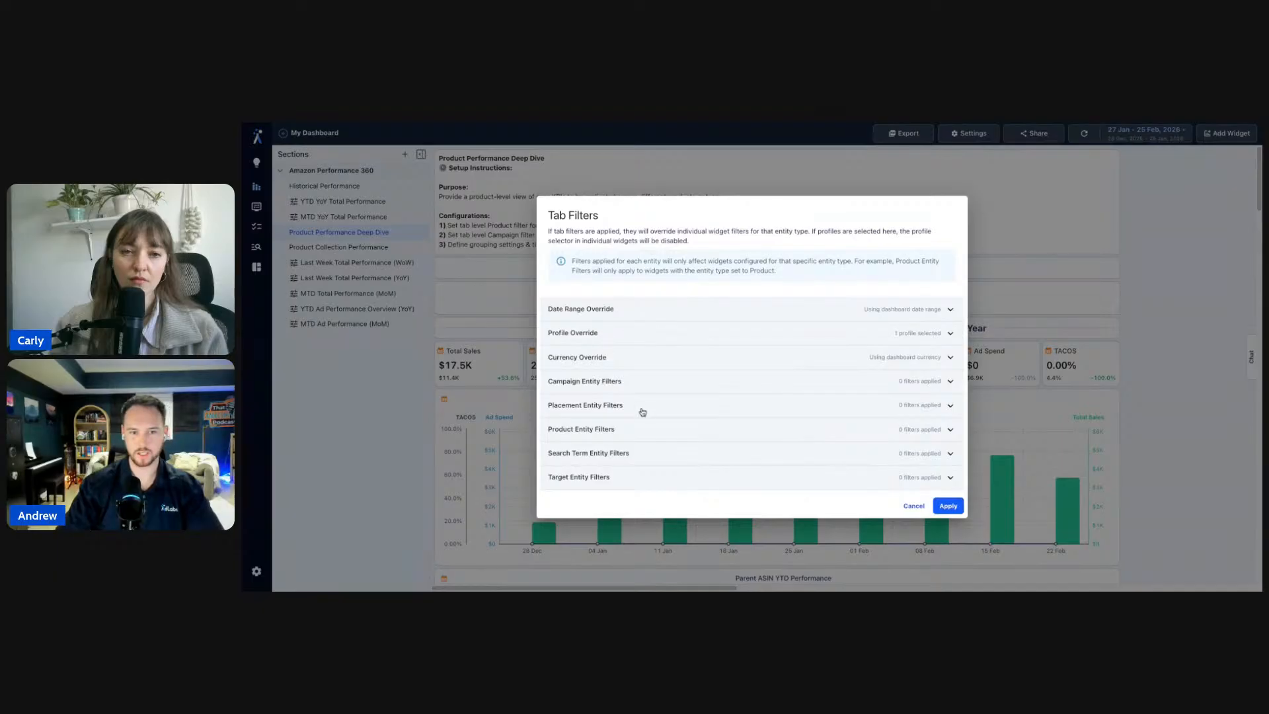
left_click(638, 429)
left_click(585, 439)
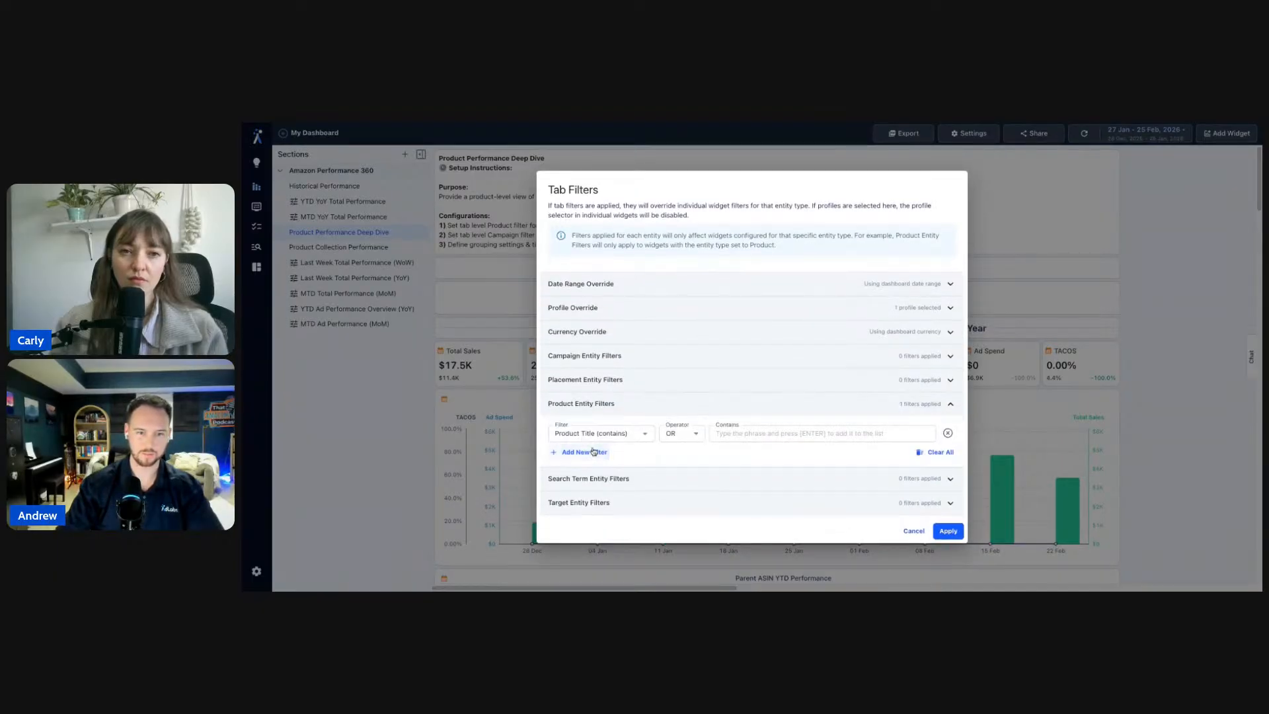
left_click(615, 360)
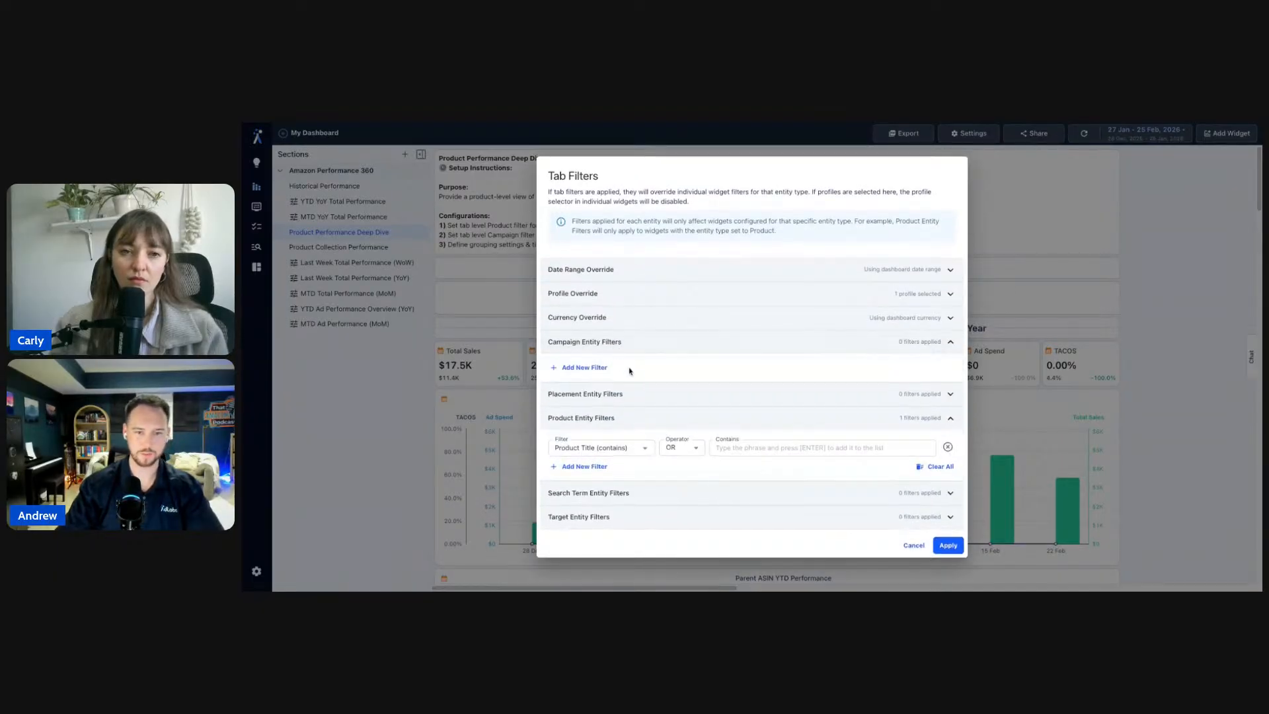
left_click(594, 367)
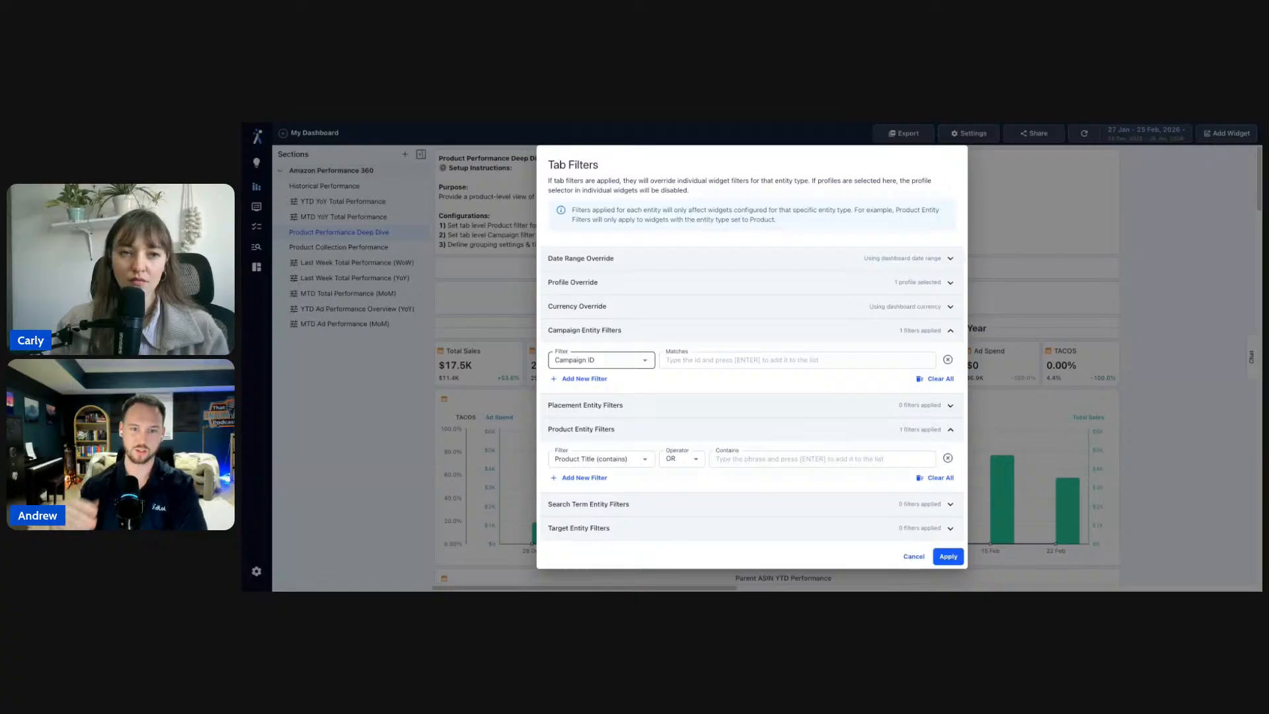
left_click(917, 559)
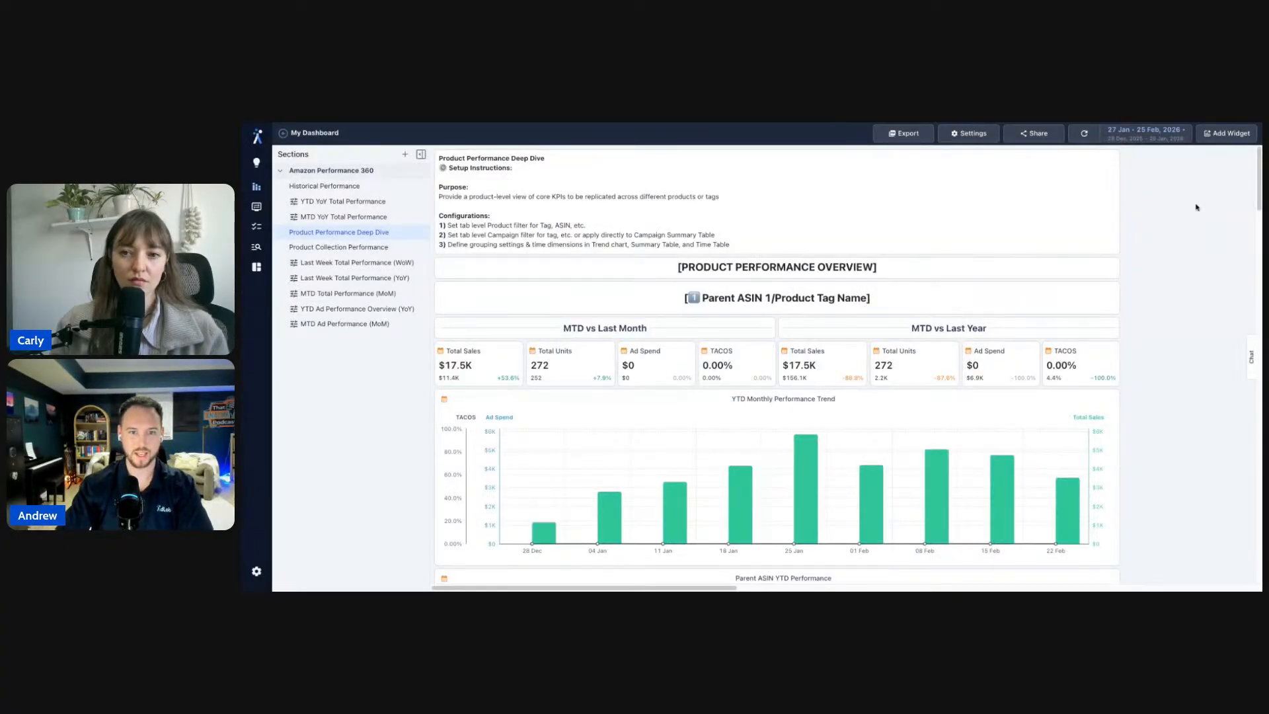
- Scroll to the Product Notes and place the caret after the ACOS target bullet
scroll(1170, 275, "down", 3)
scroll(1171, 275, "up", 3)
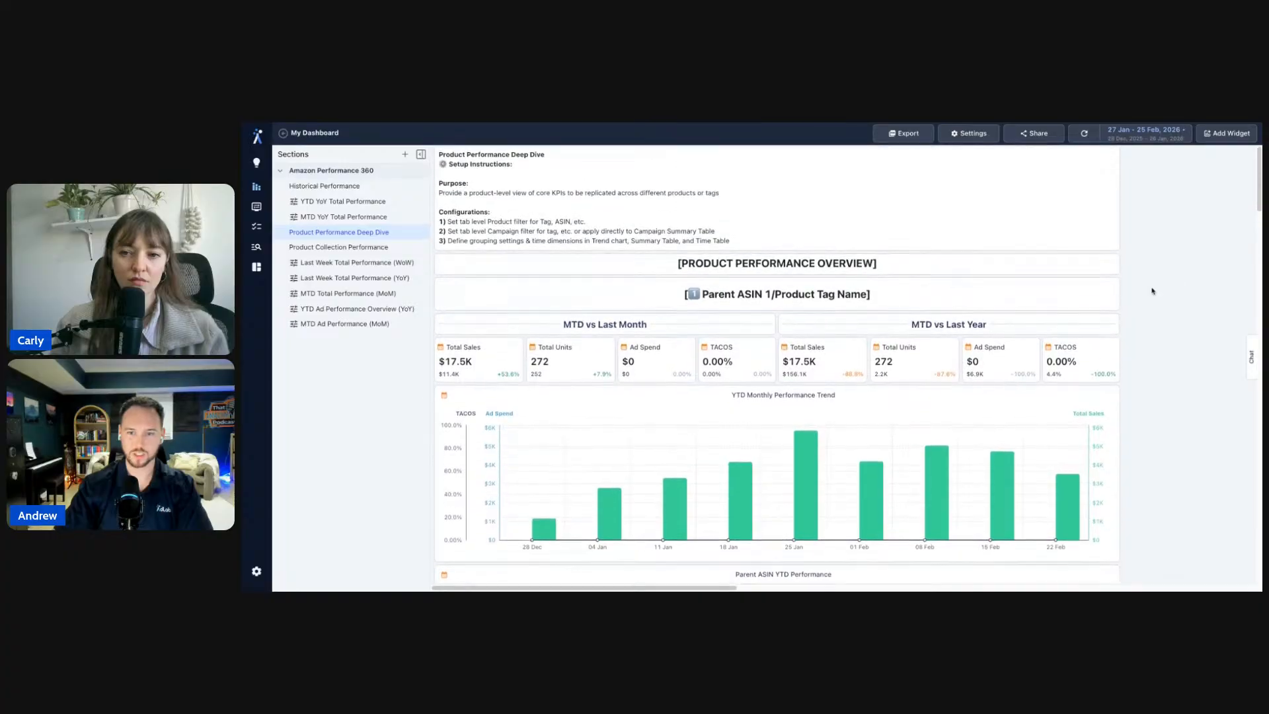
scroll(1152, 291, "down", 3)
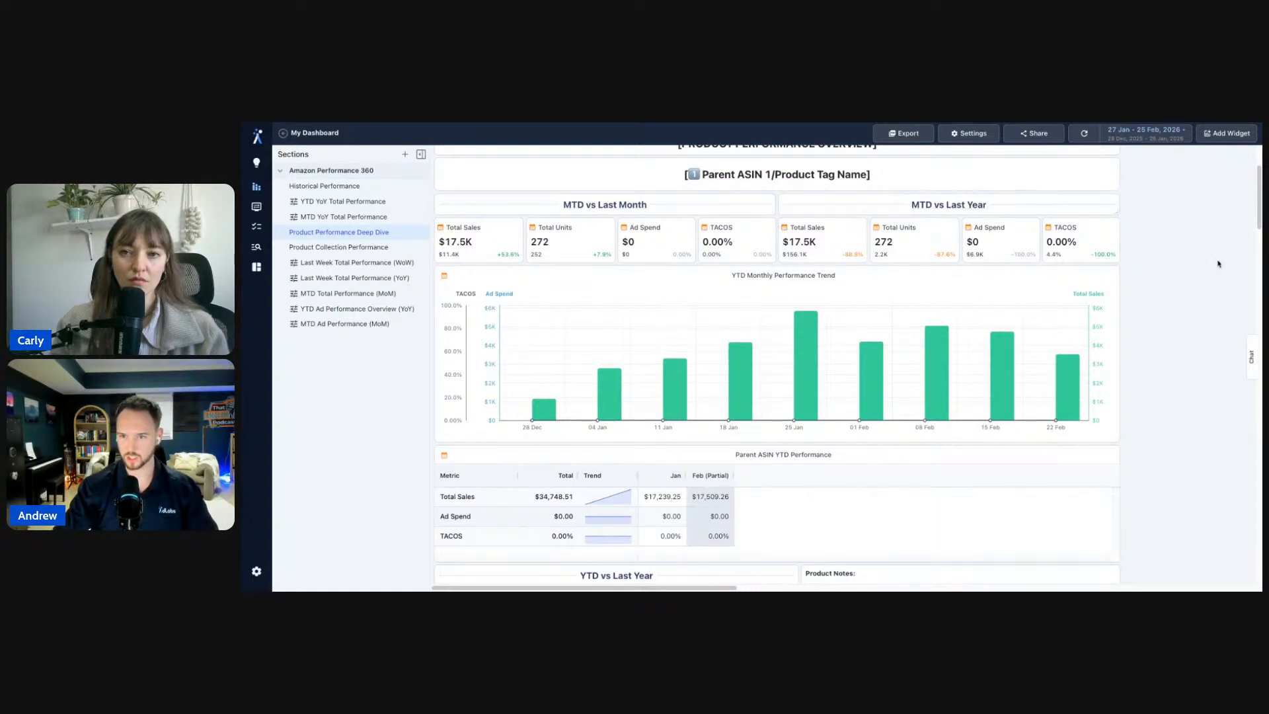
scroll(1208, 301, "down", 3)
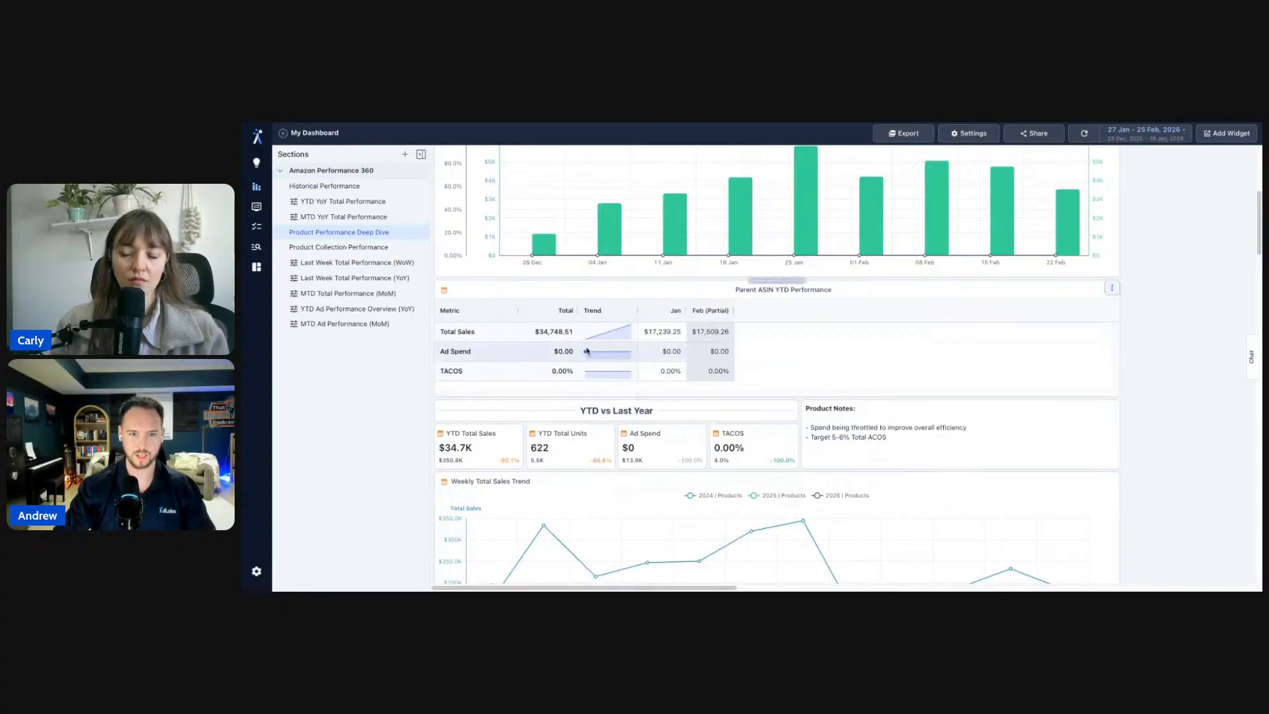
scroll(1045, 343, "up", 2)
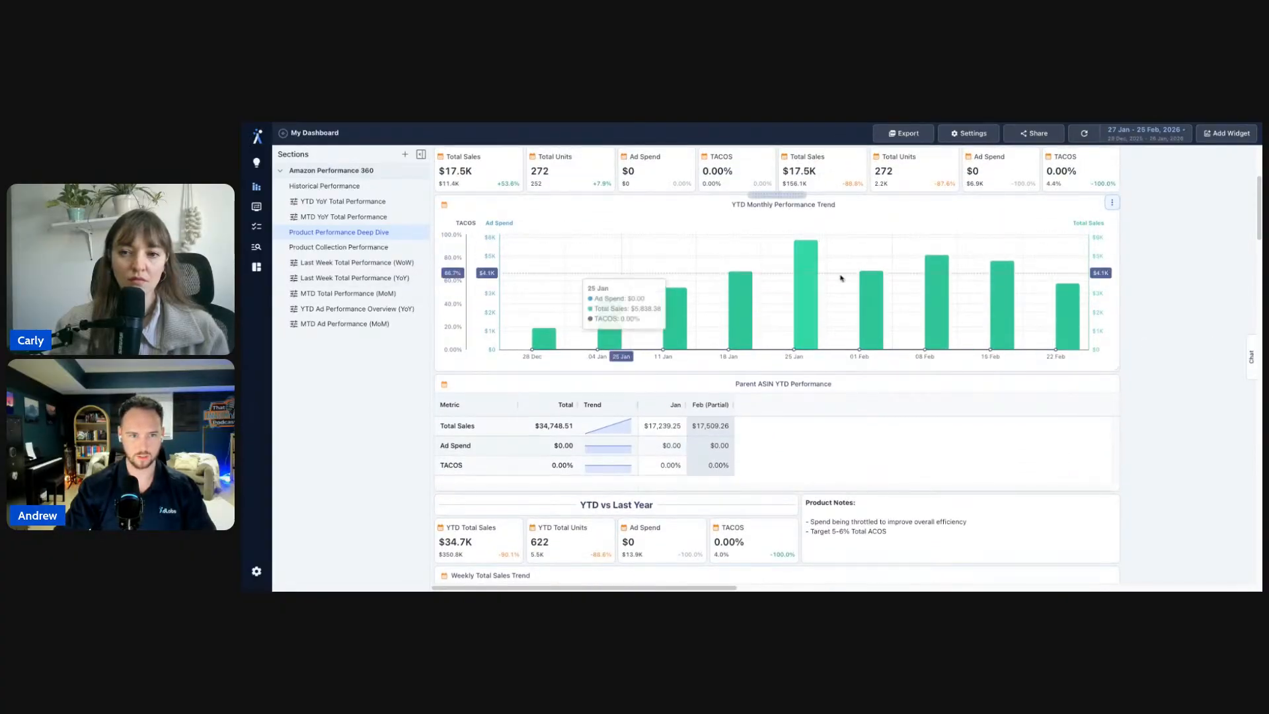
scroll(618, 310, "down", 3)
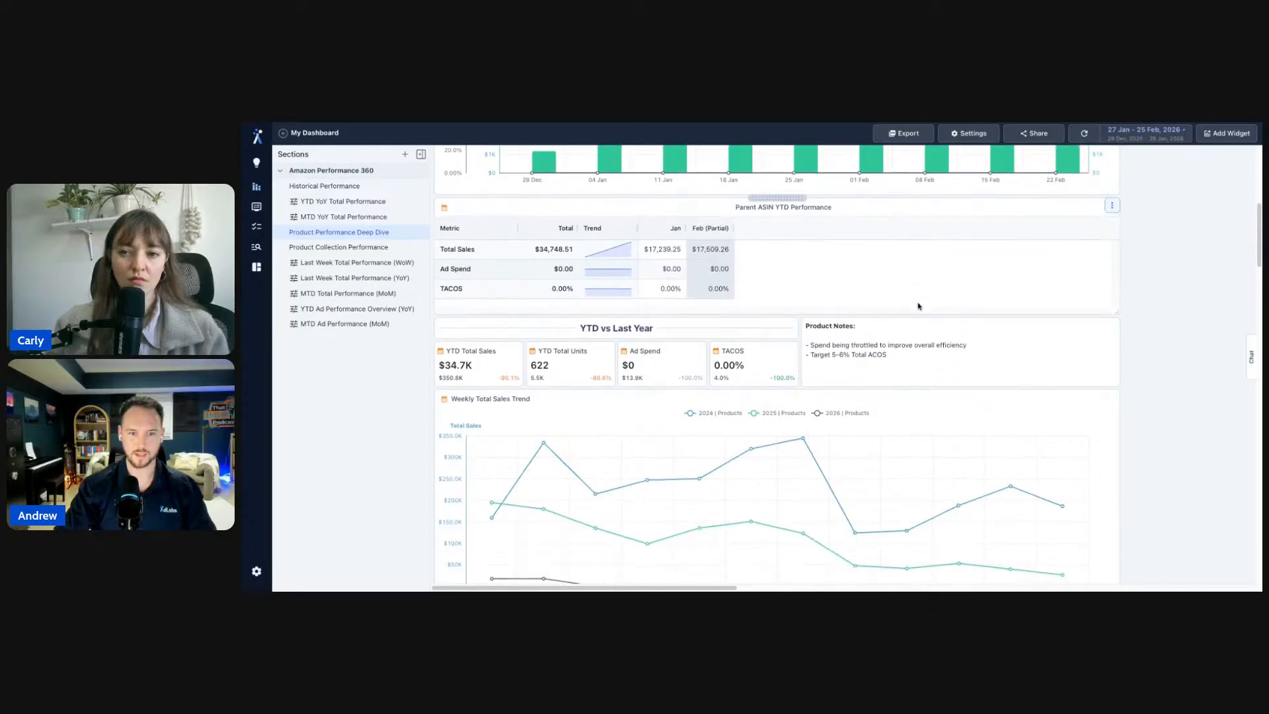
left_click_drag(807, 339, 887, 350)
left_click(1135, 311)
left_click_drag(916, 351, 805, 331)
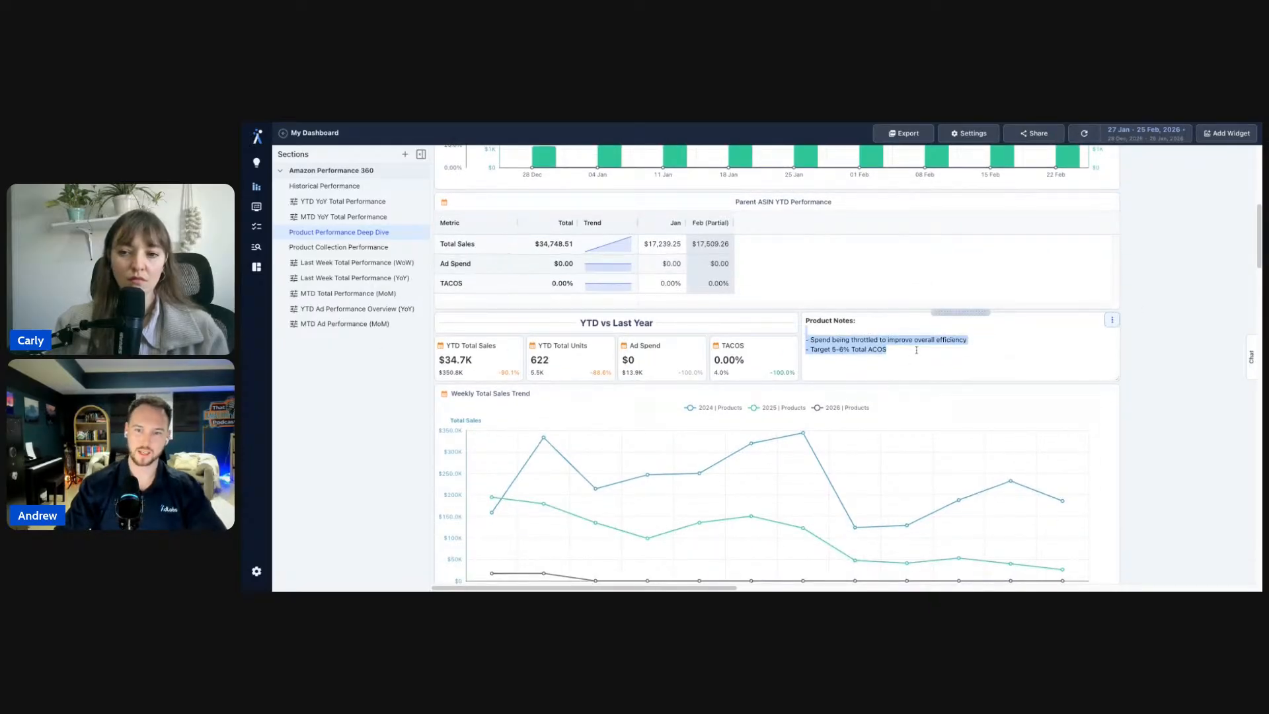
left_click(970, 338)
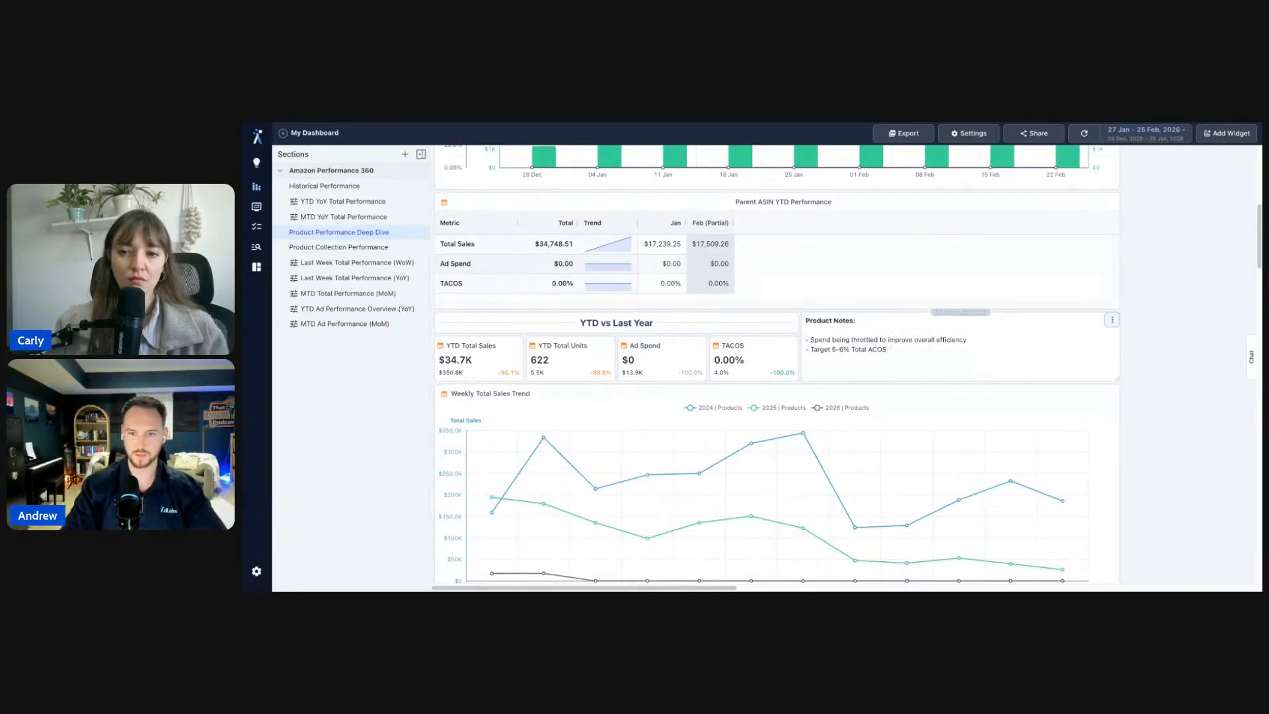
- Start a new Product Notes line beginning with '- '
key("Return")
type("-")
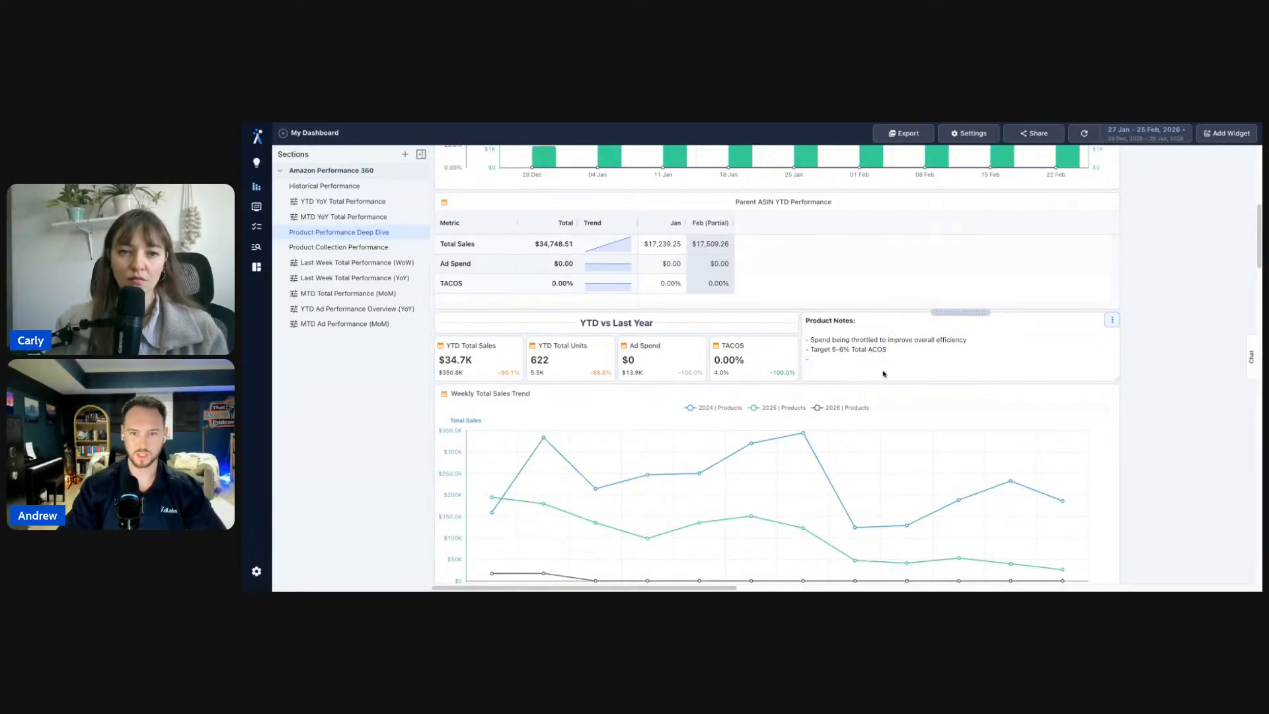
left_click_drag(804, 320, 1232, 319)
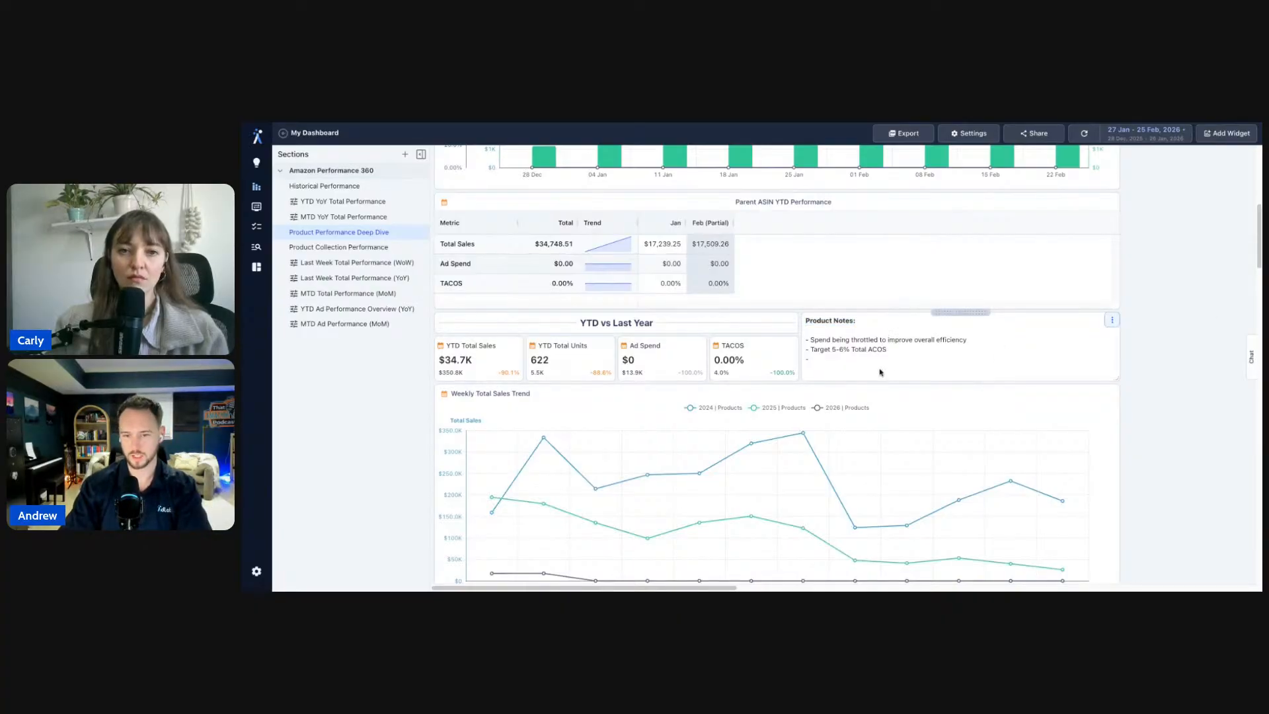
scroll(879, 360, "up", 4)
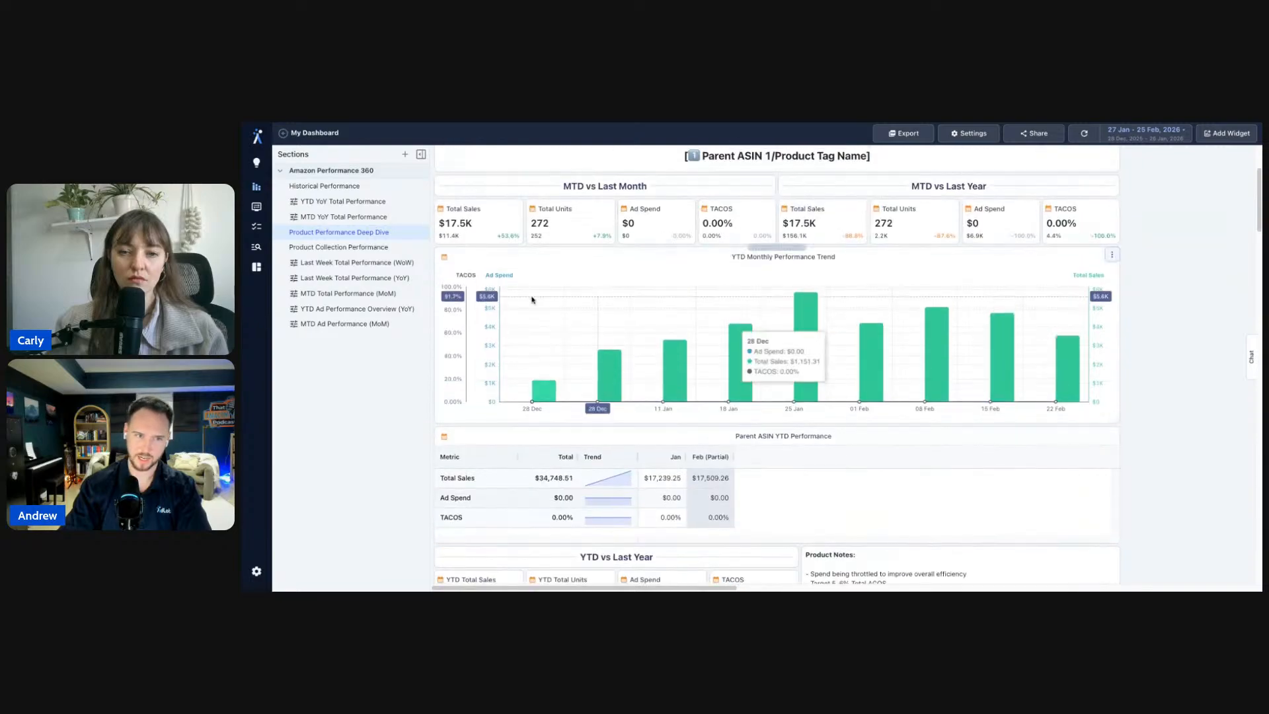
scroll(903, 221, "up", 3)
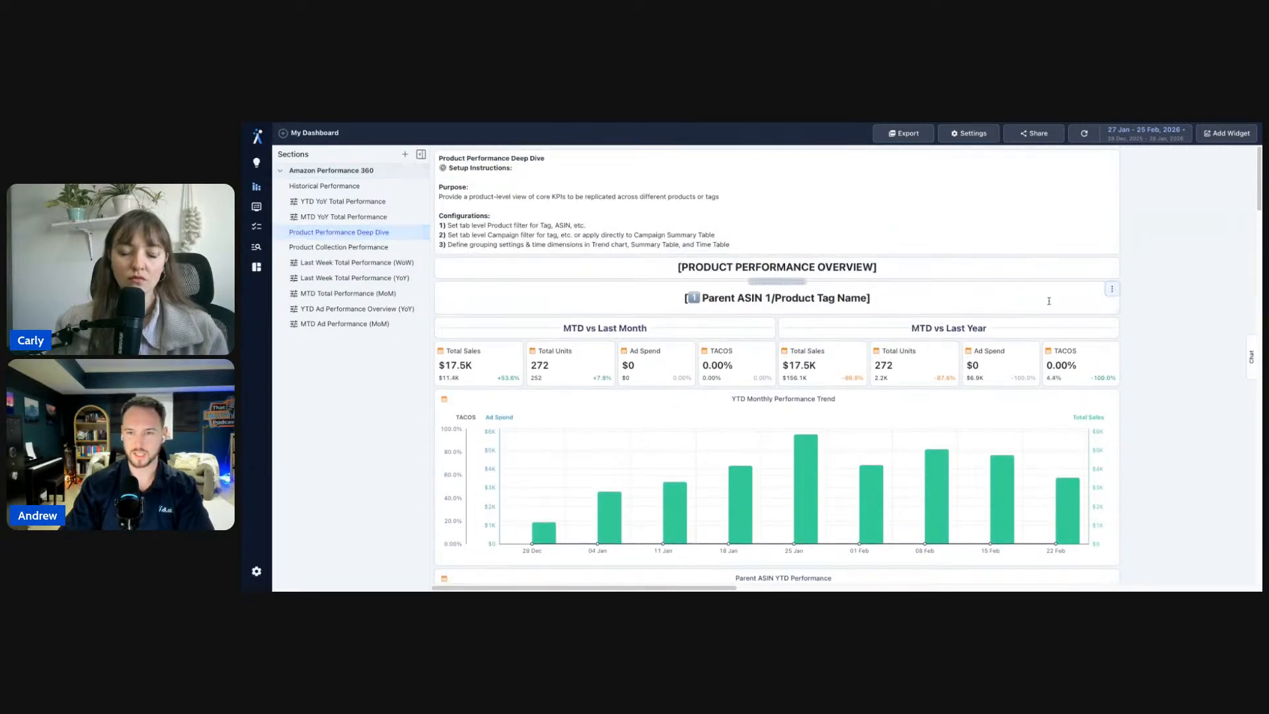
scroll(1162, 318, "down", 1)
- Put the caret after the dash on the new third notes line
scroll(1162, 317, "down", 3)
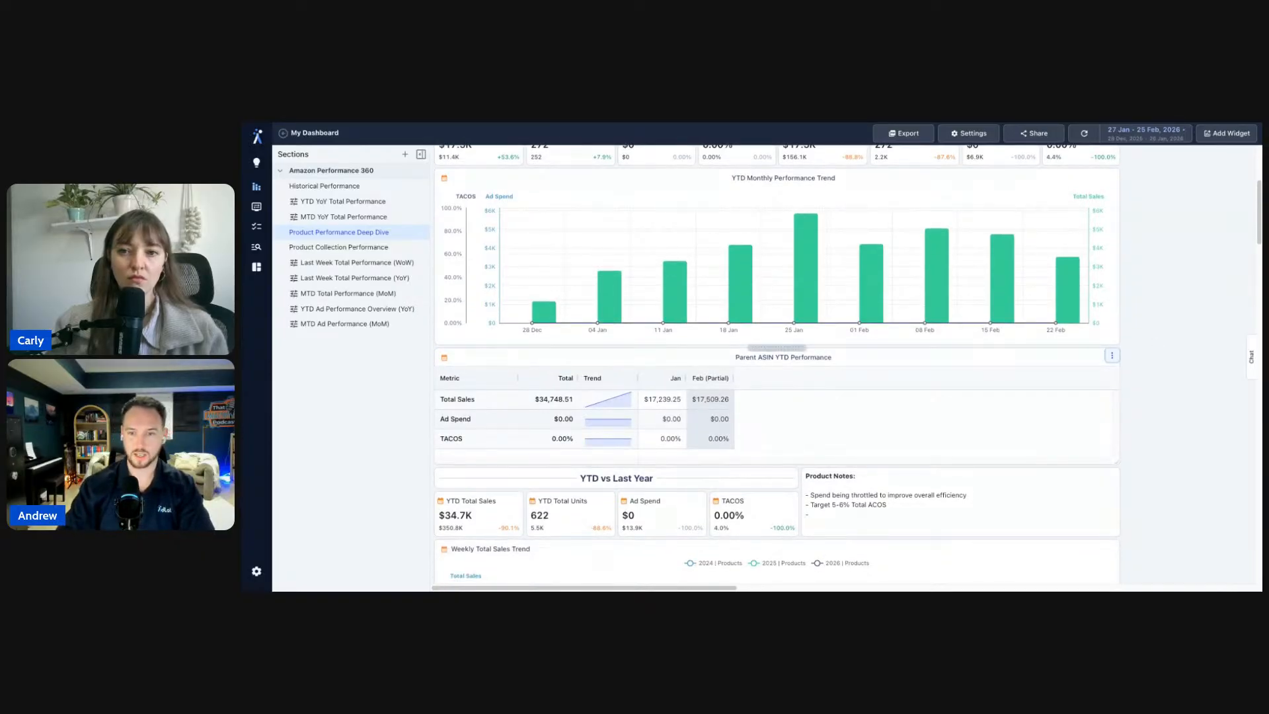
left_click(888, 510)
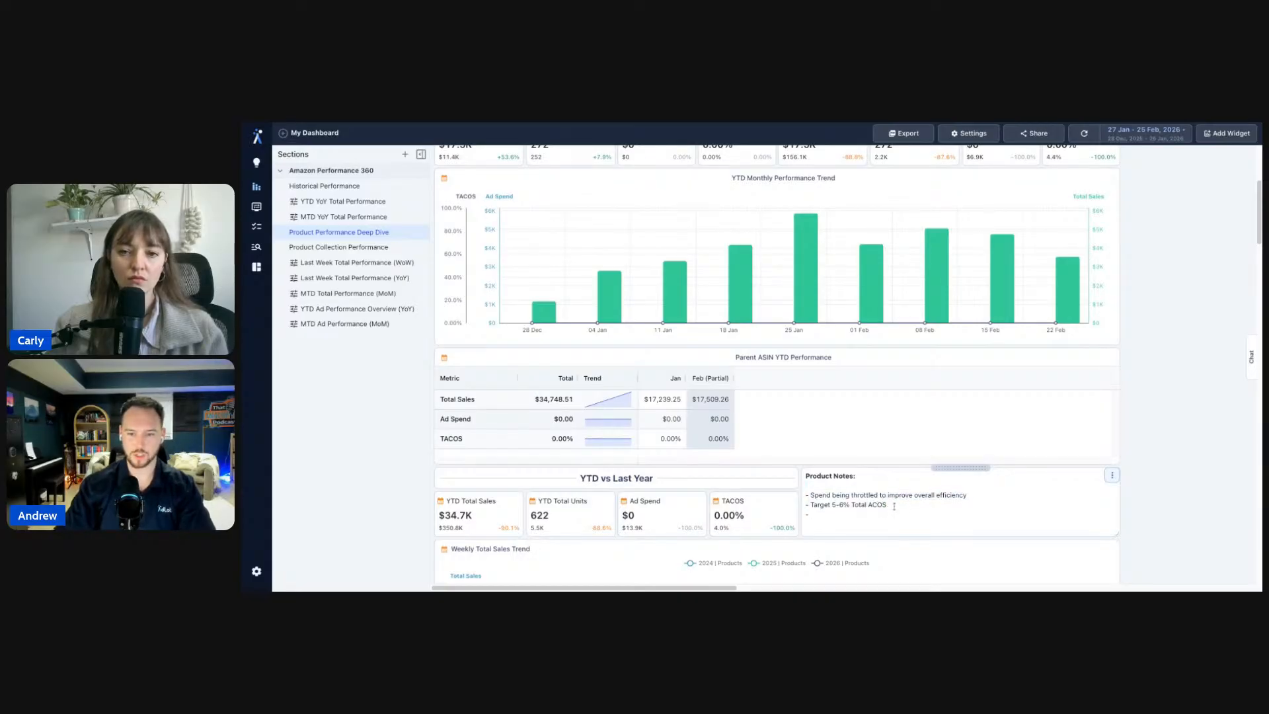
left_click(917, 509)
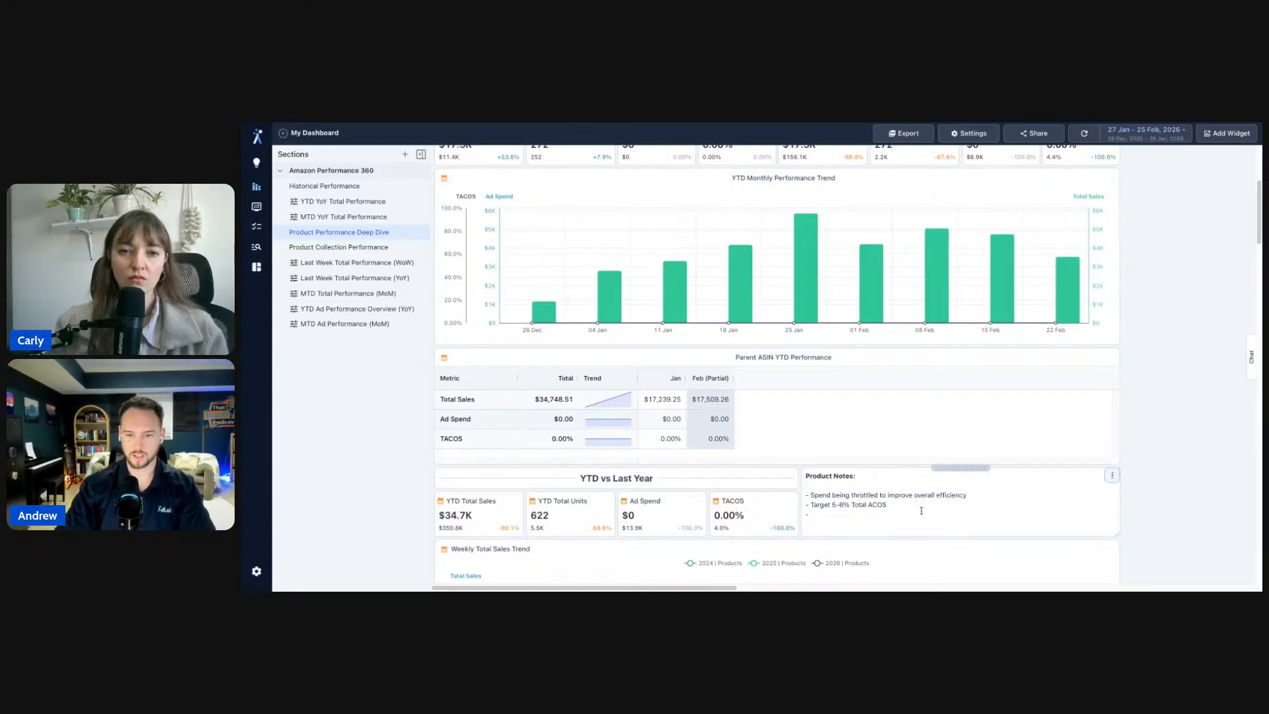
- Scroll through the Product Summary and Campaign Summary tables on the Deep Dive tab
scroll(1147, 483, "up", 3)
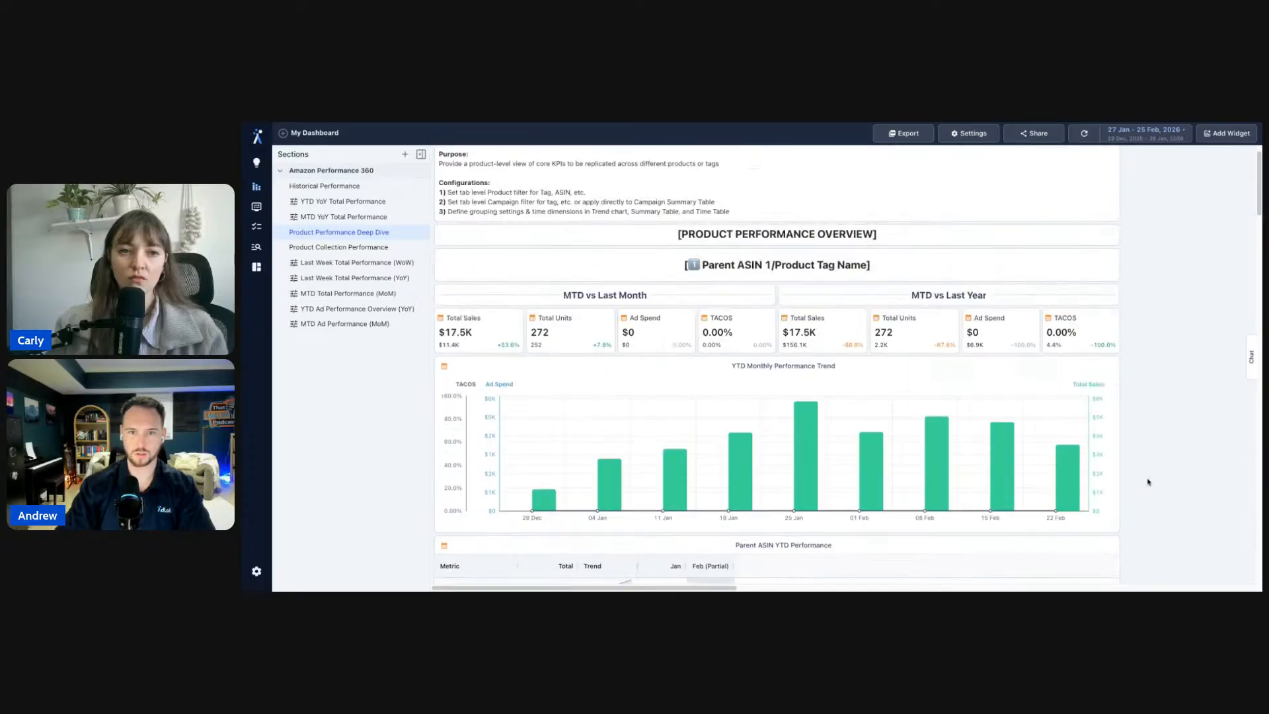
scroll(1148, 483, "down", 3)
scroll(1148, 482, "down", 4)
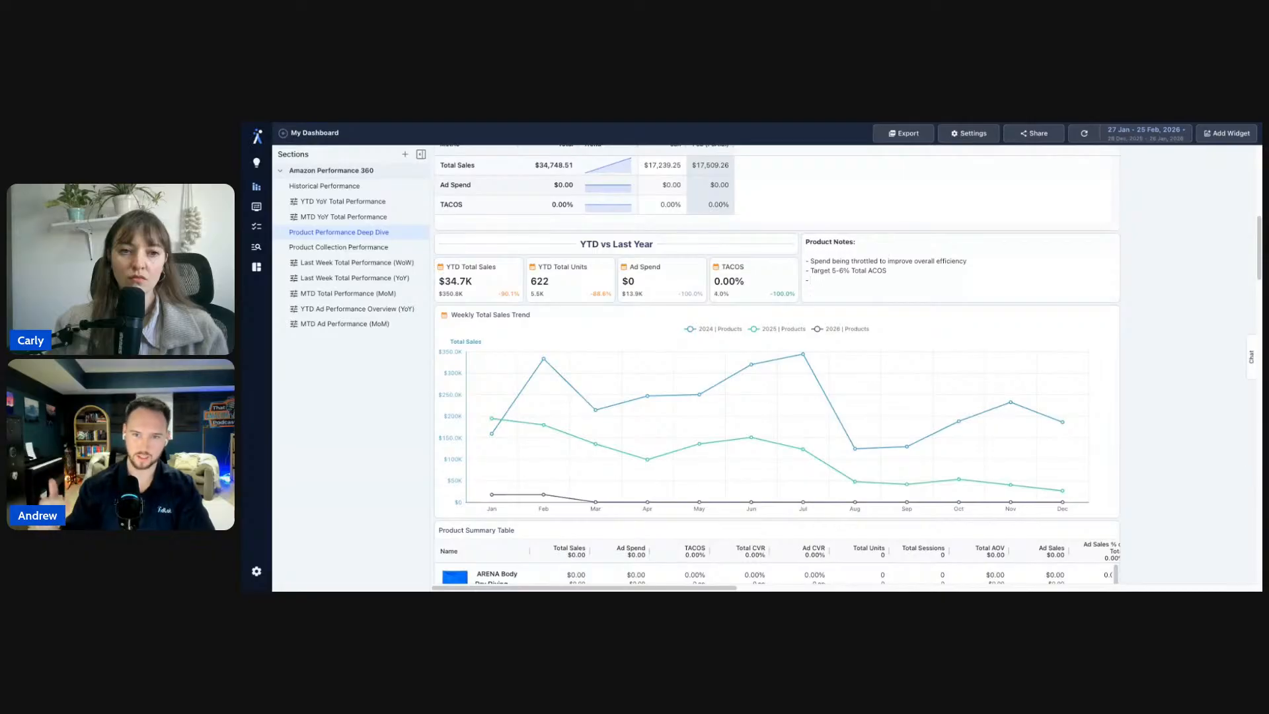
scroll(1152, 460, "down", 1)
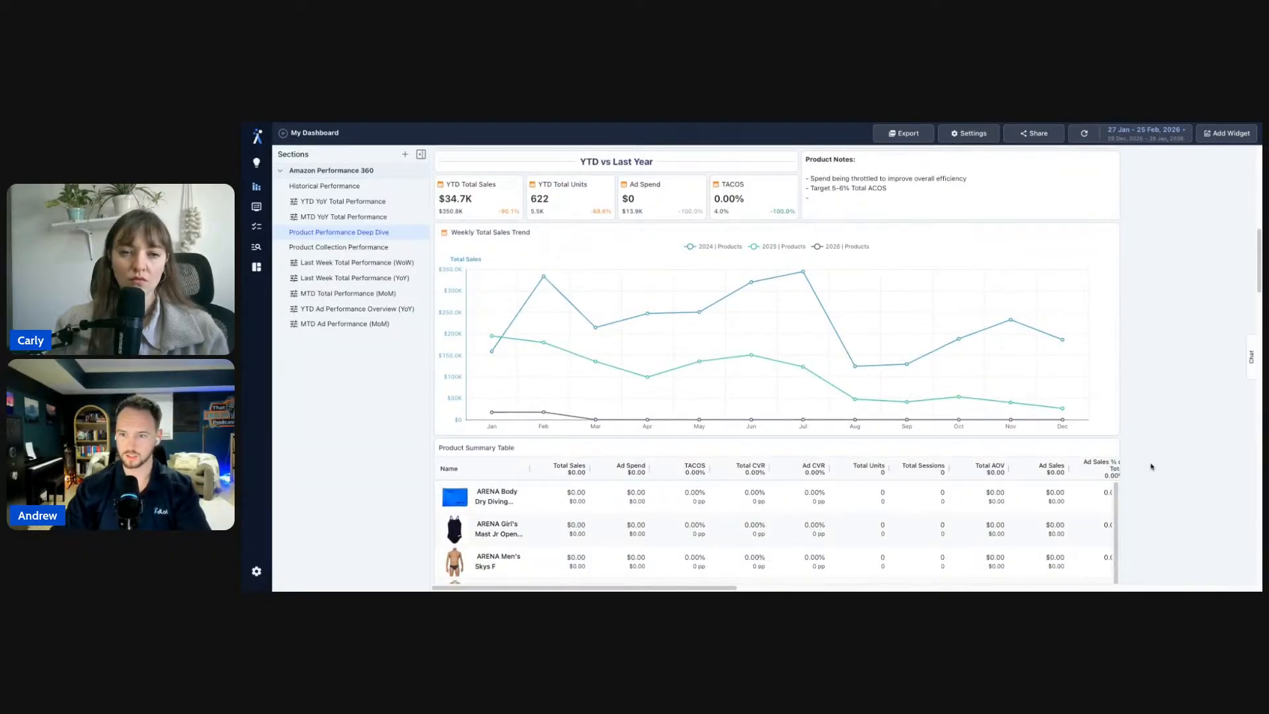
scroll(1169, 418, "down", 3)
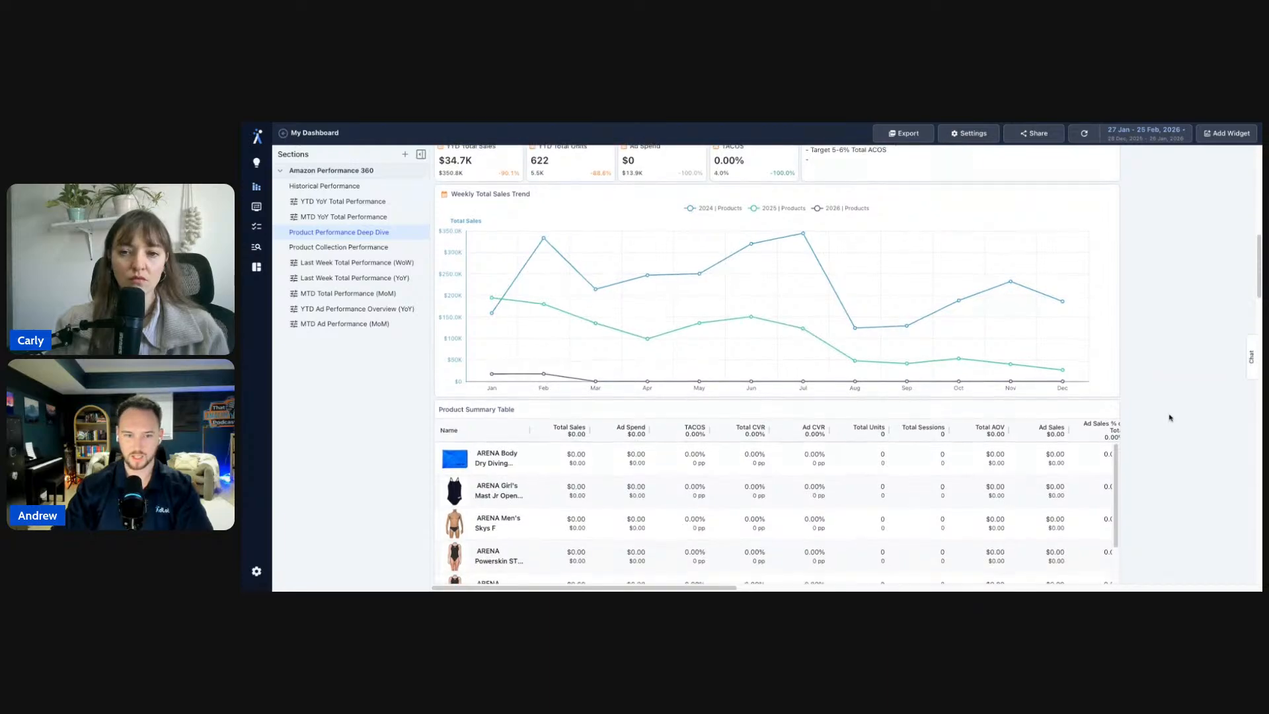
scroll(777, 365, "up", 5)
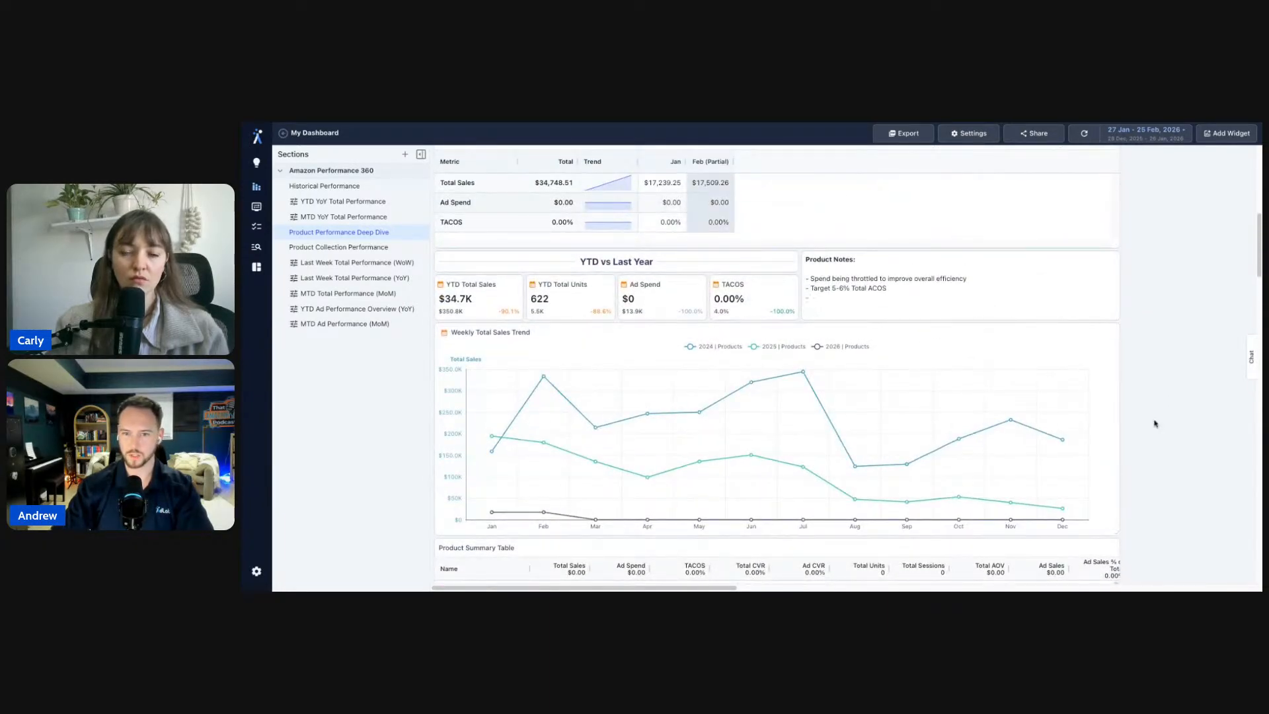
scroll(1155, 424, "down", 3)
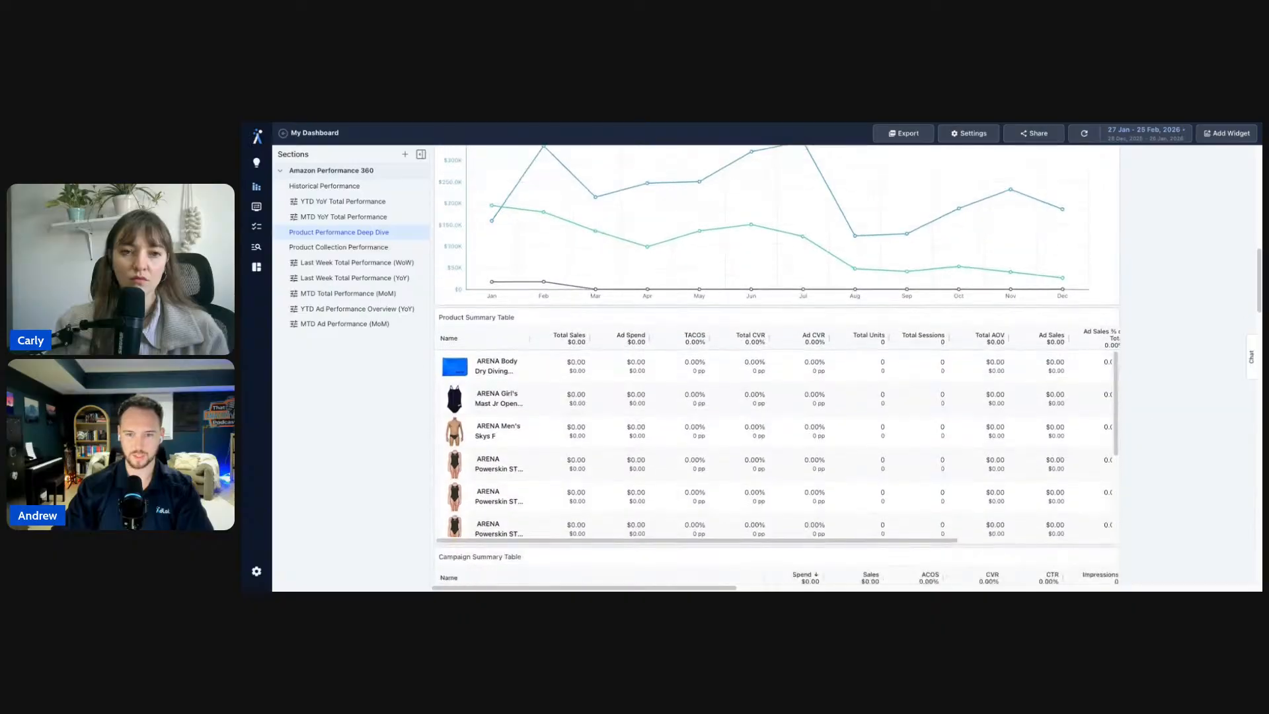
scroll(777, 365, "down", 3)
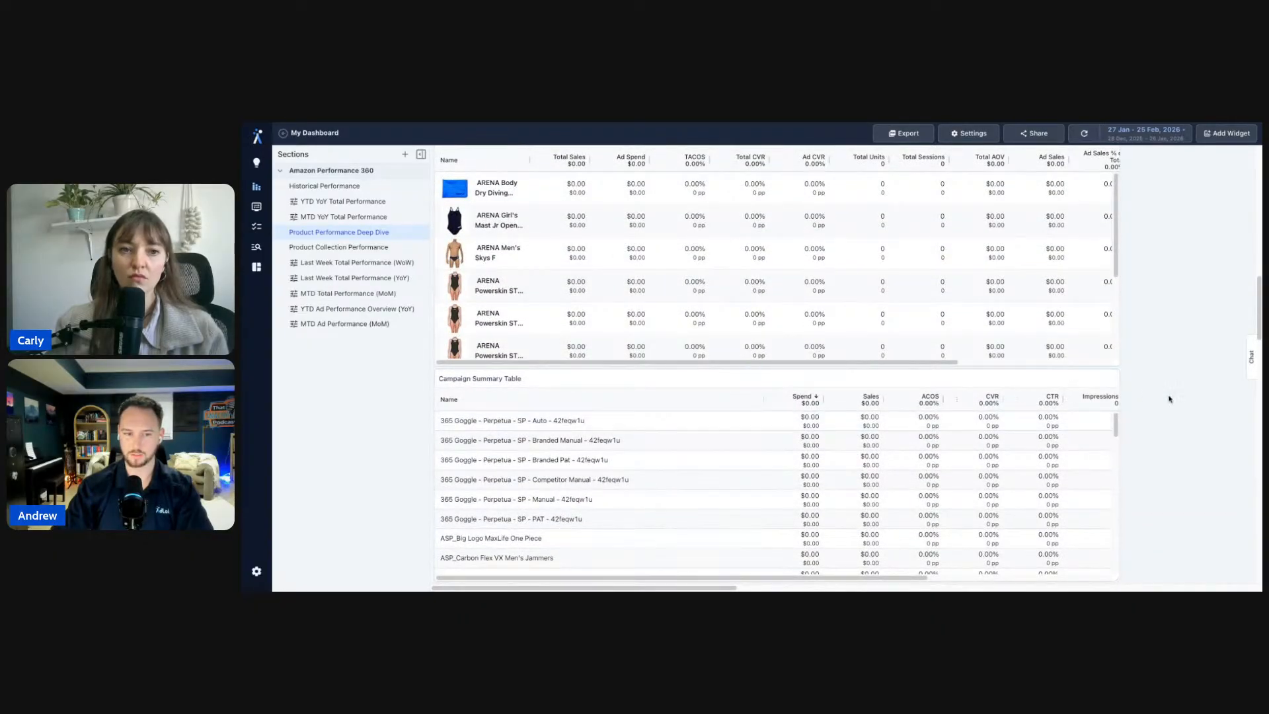
scroll(1166, 393, "down", 2)
scroll(593, 362, "up", 10)
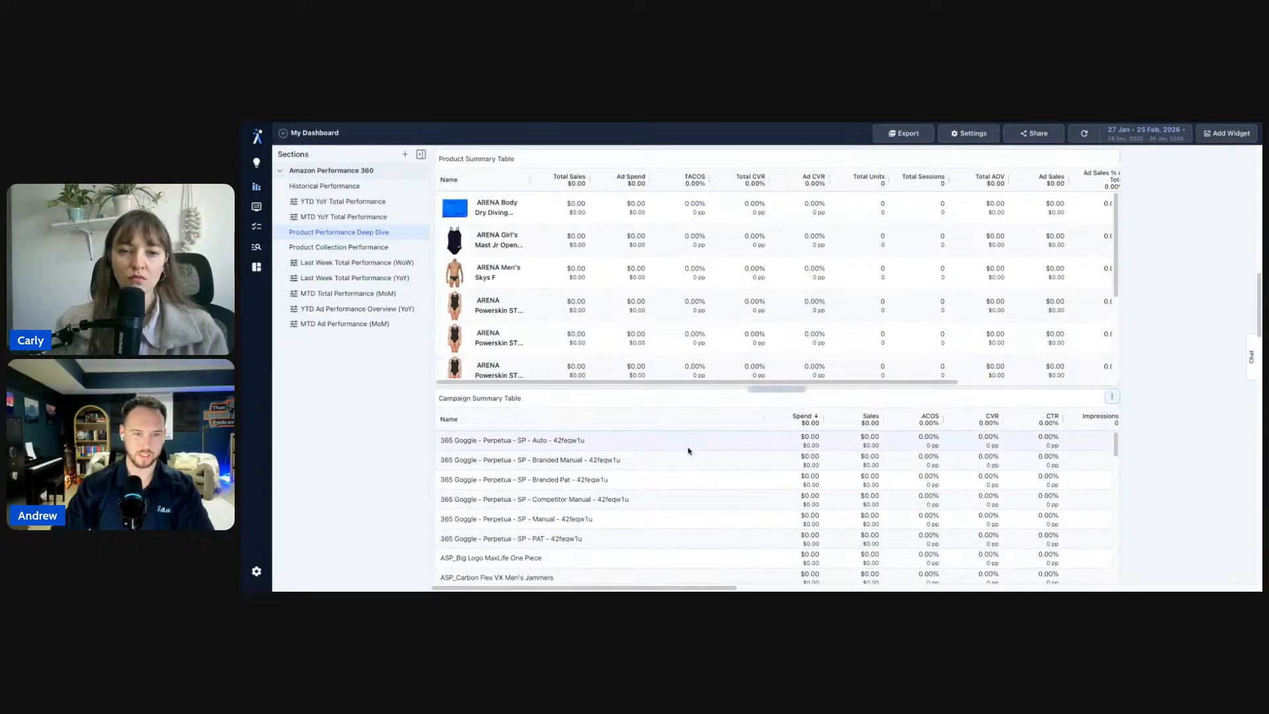
left_click(338, 246)
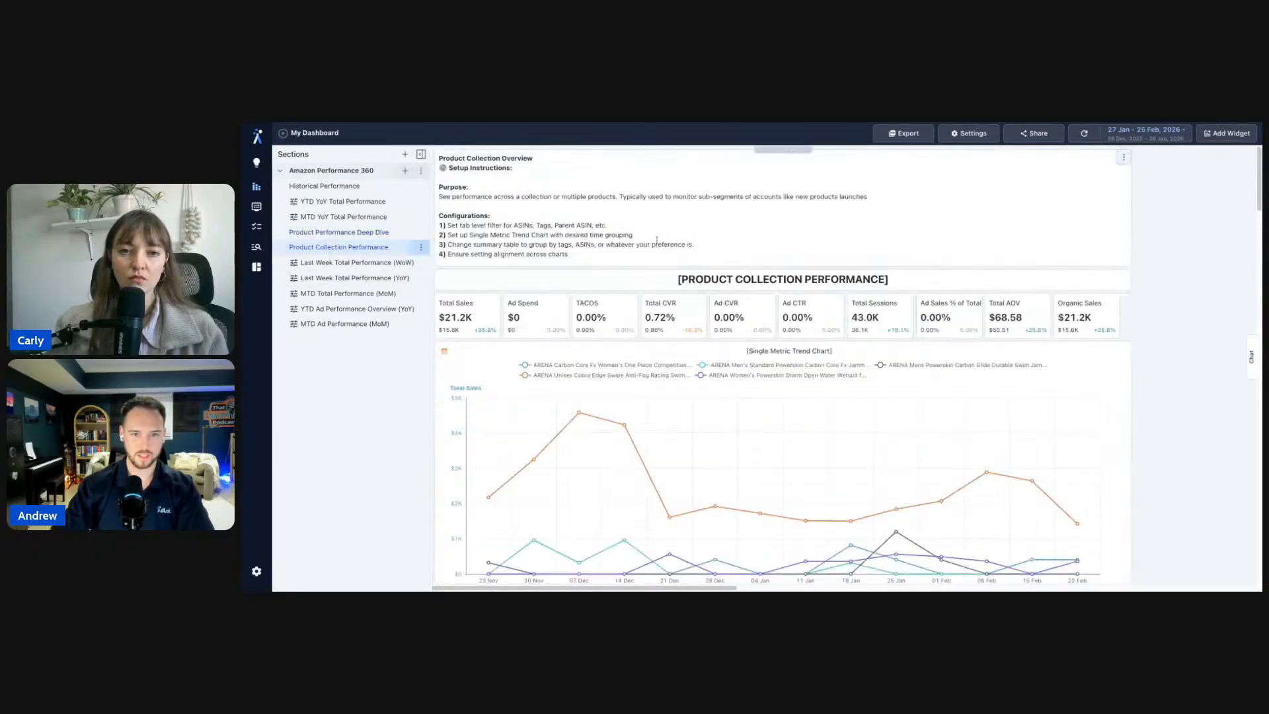
scroll(1142, 342, "up", 2)
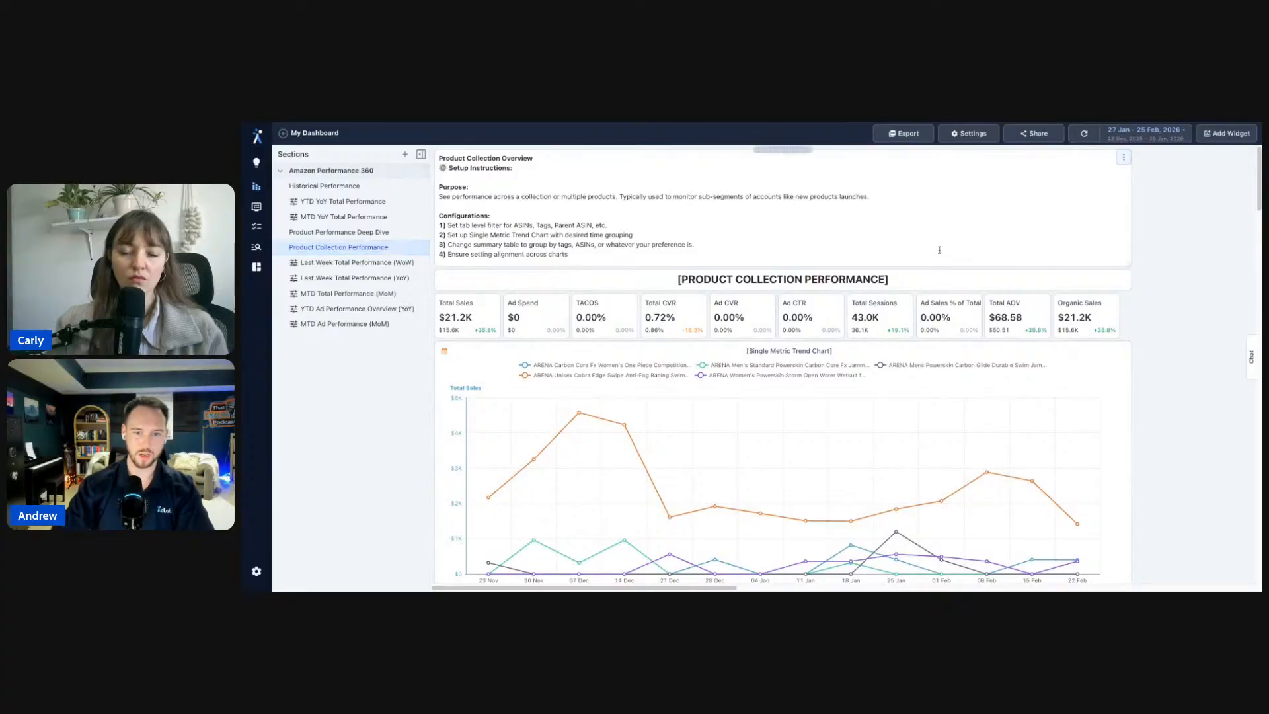
scroll(1192, 349, "down", 10)
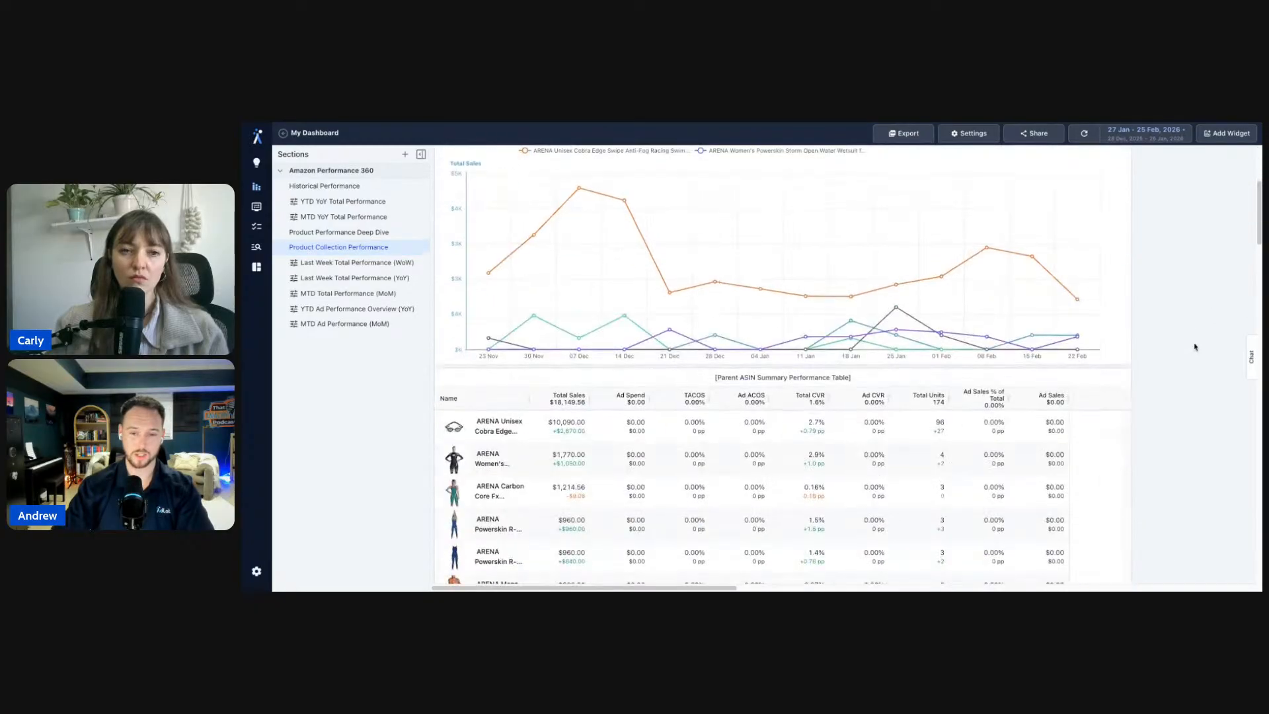
scroll(1194, 347, "up", 10)
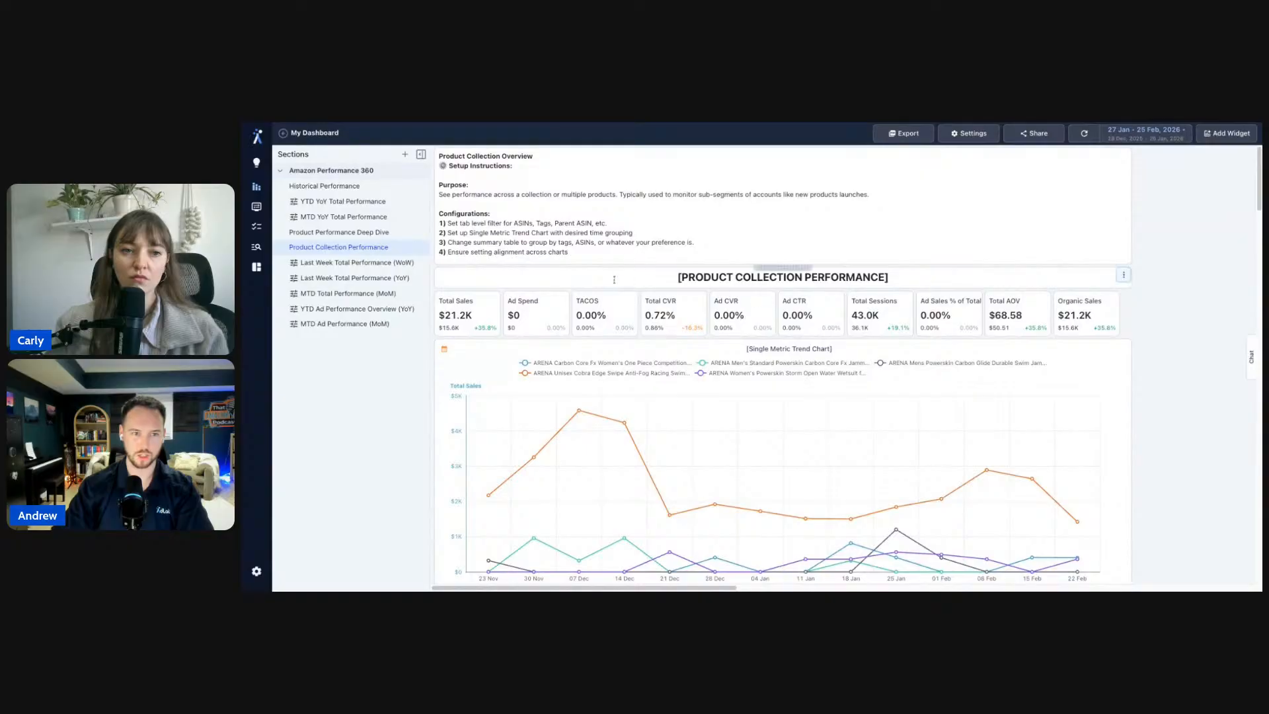
left_click(423, 247)
left_click(438, 267)
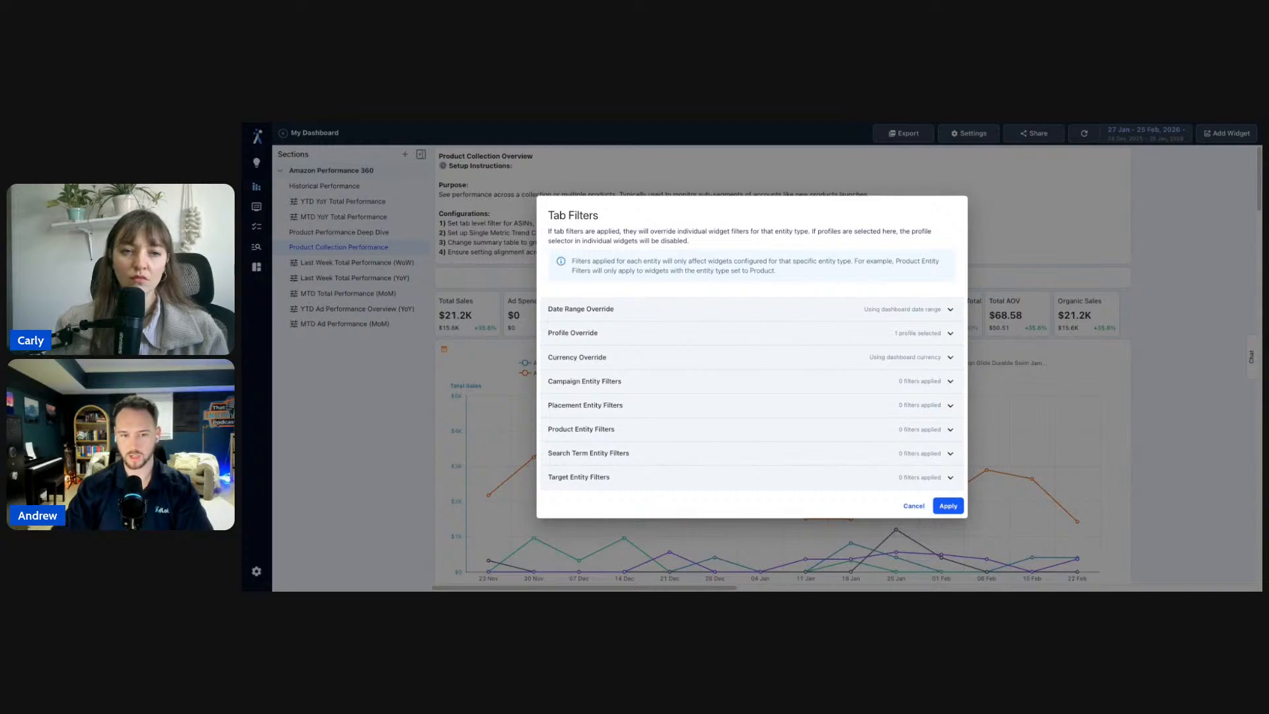
left_click(693, 430)
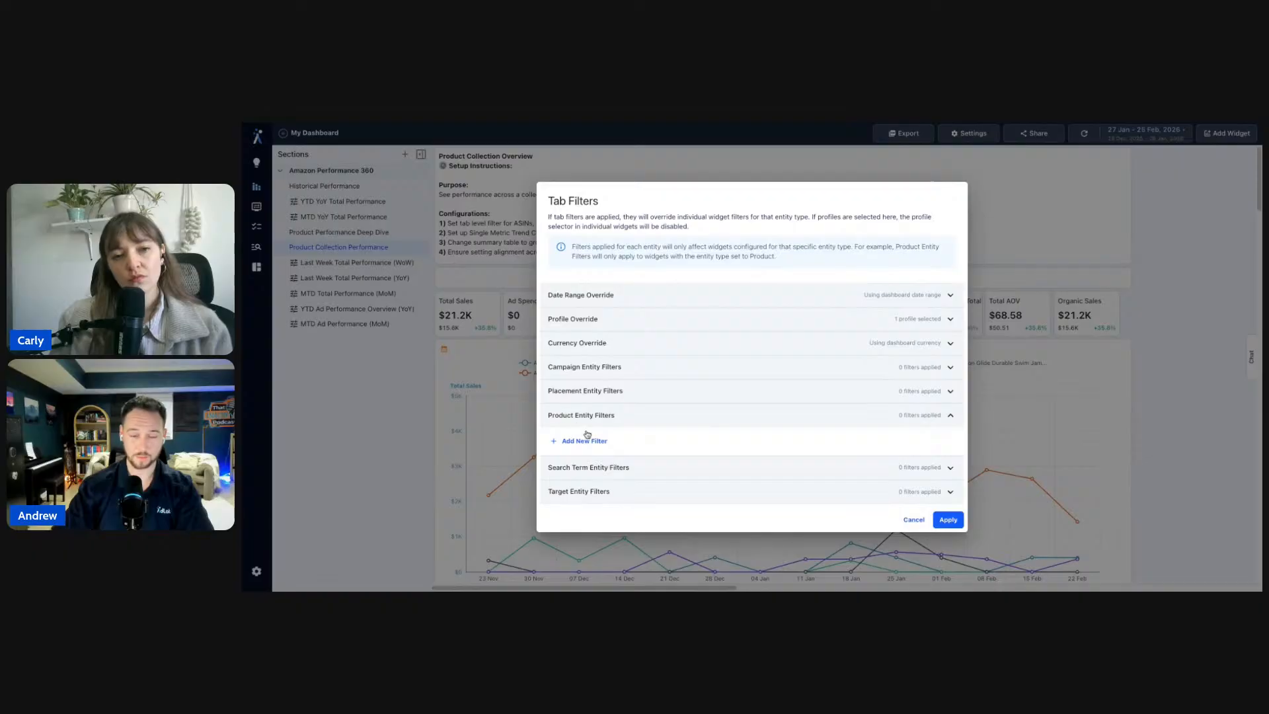
left_click(912, 519)
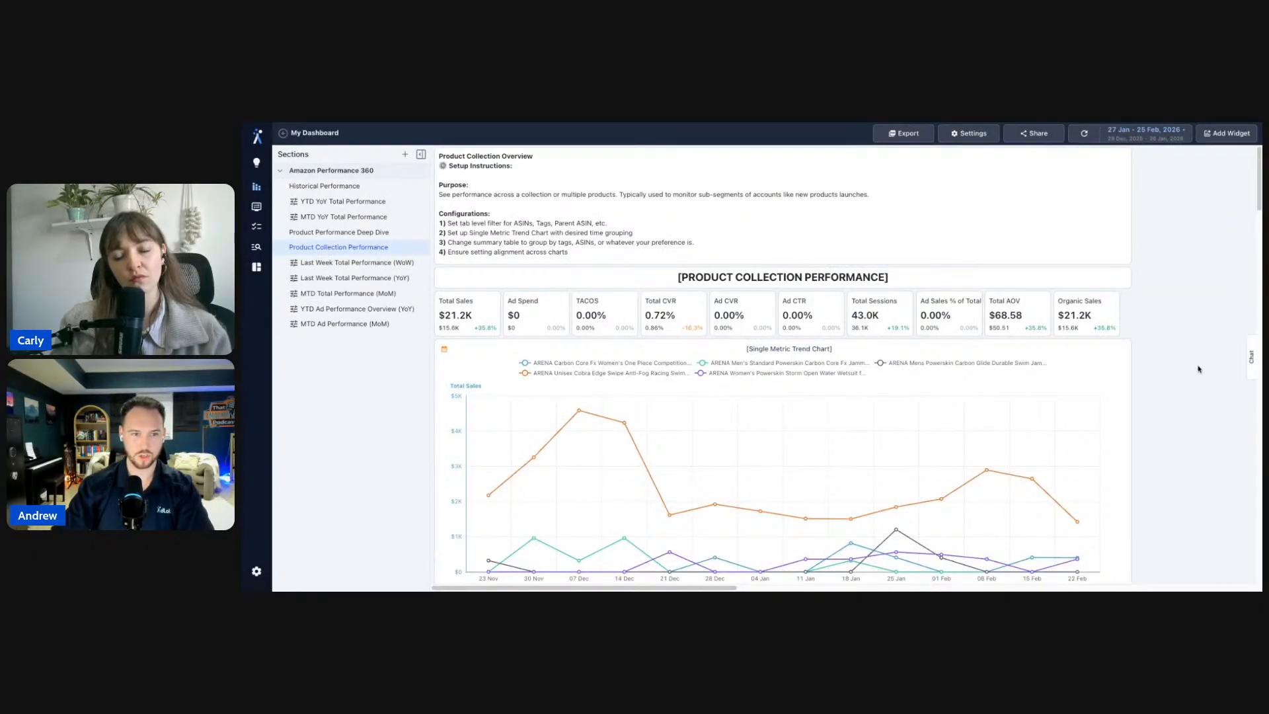
scroll(1194, 370, "down", 3)
scroll(1195, 370, "up", 1)
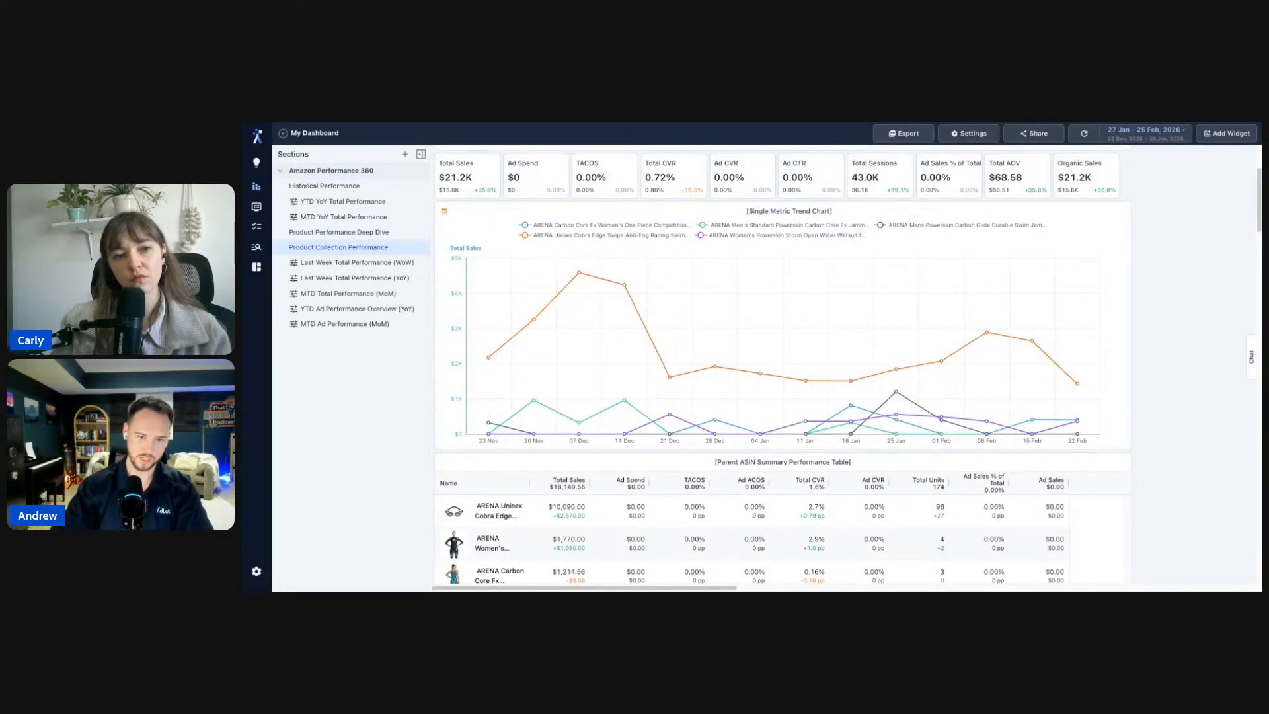
scroll(1206, 361, "down", 1)
scroll(1207, 360, "down", 10)
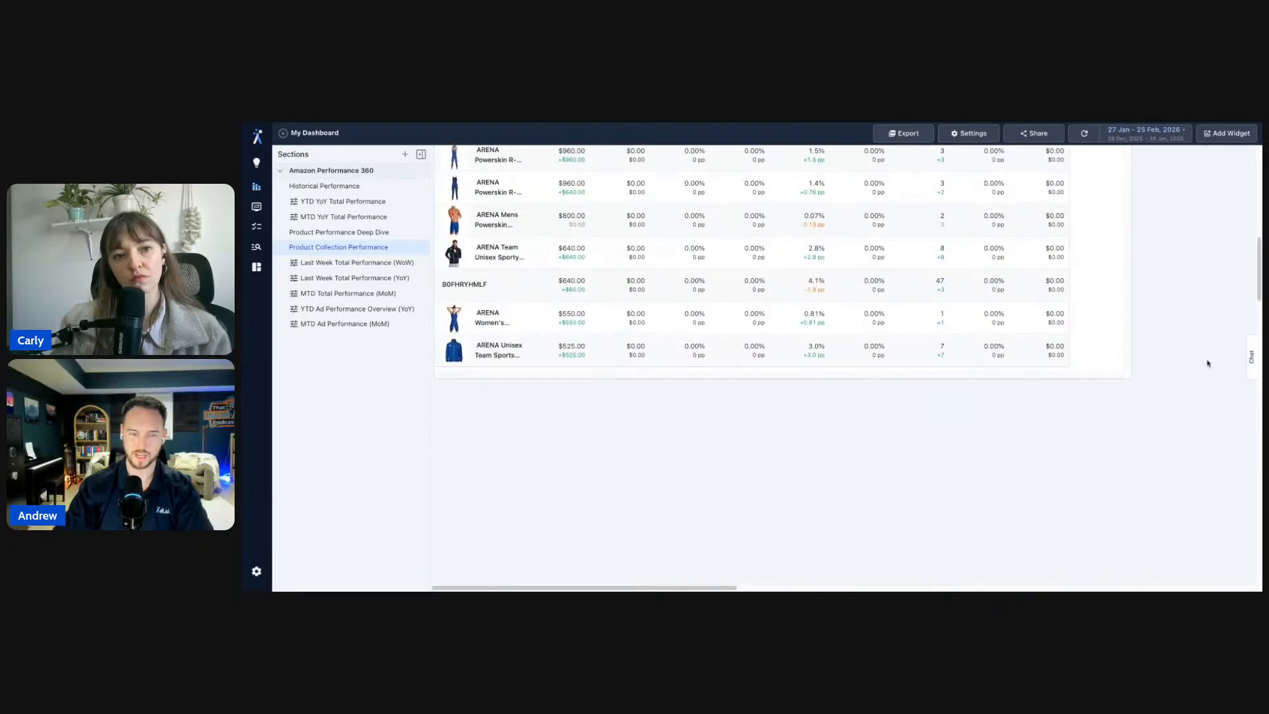
scroll(1206, 362, "up", 12)
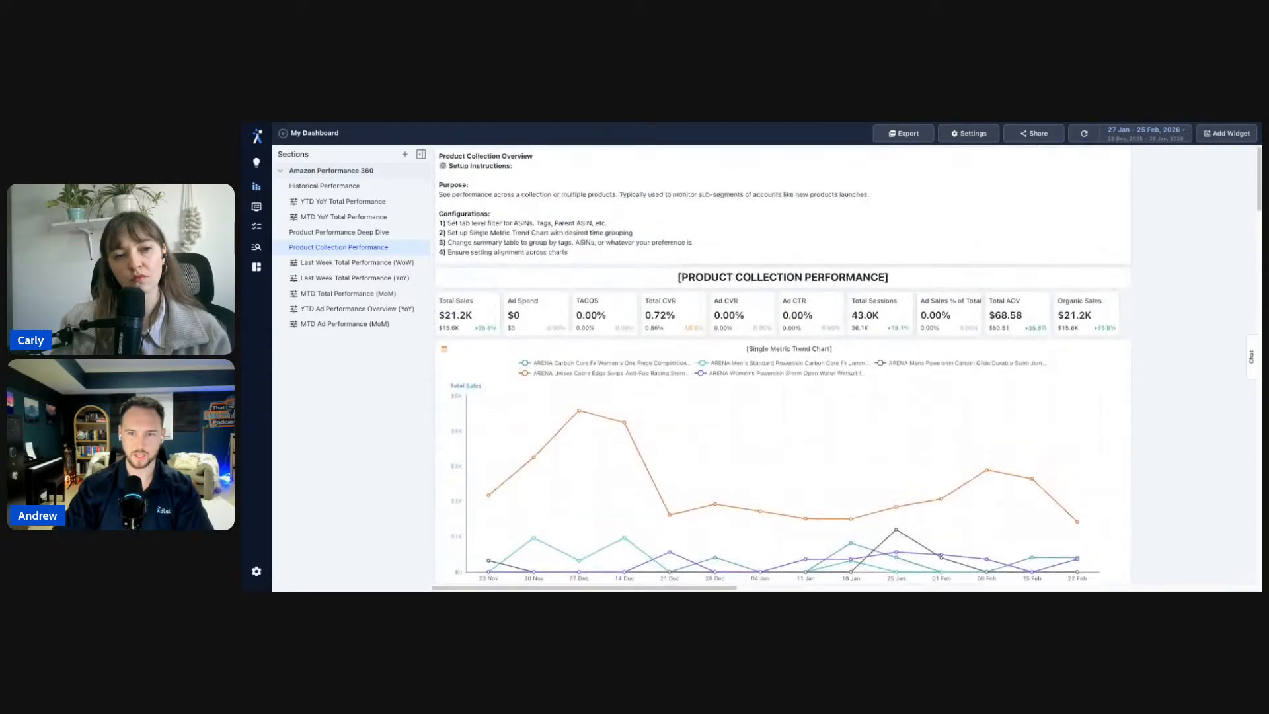
scroll(1199, 328, "down", 1)
- Duplicate the PRODUCT COLLECTION PERFORMANCE header widget and apply
left_click(1123, 263)
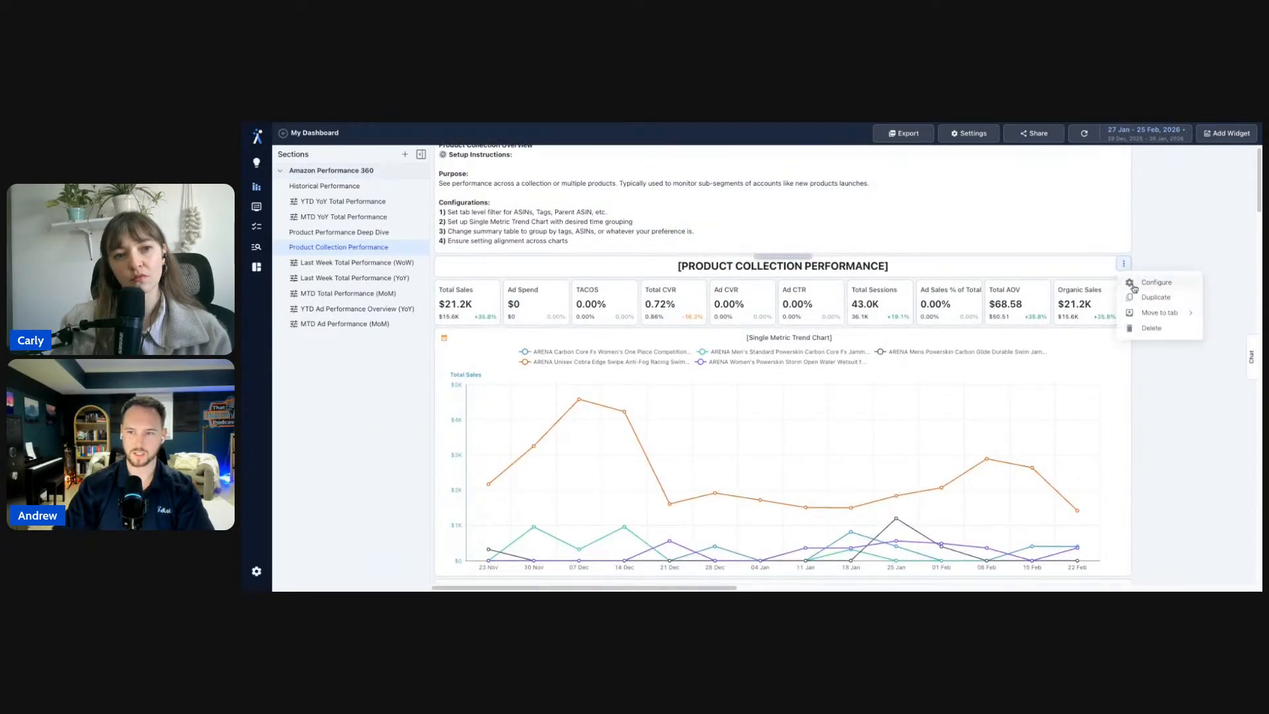
left_click(1139, 298)
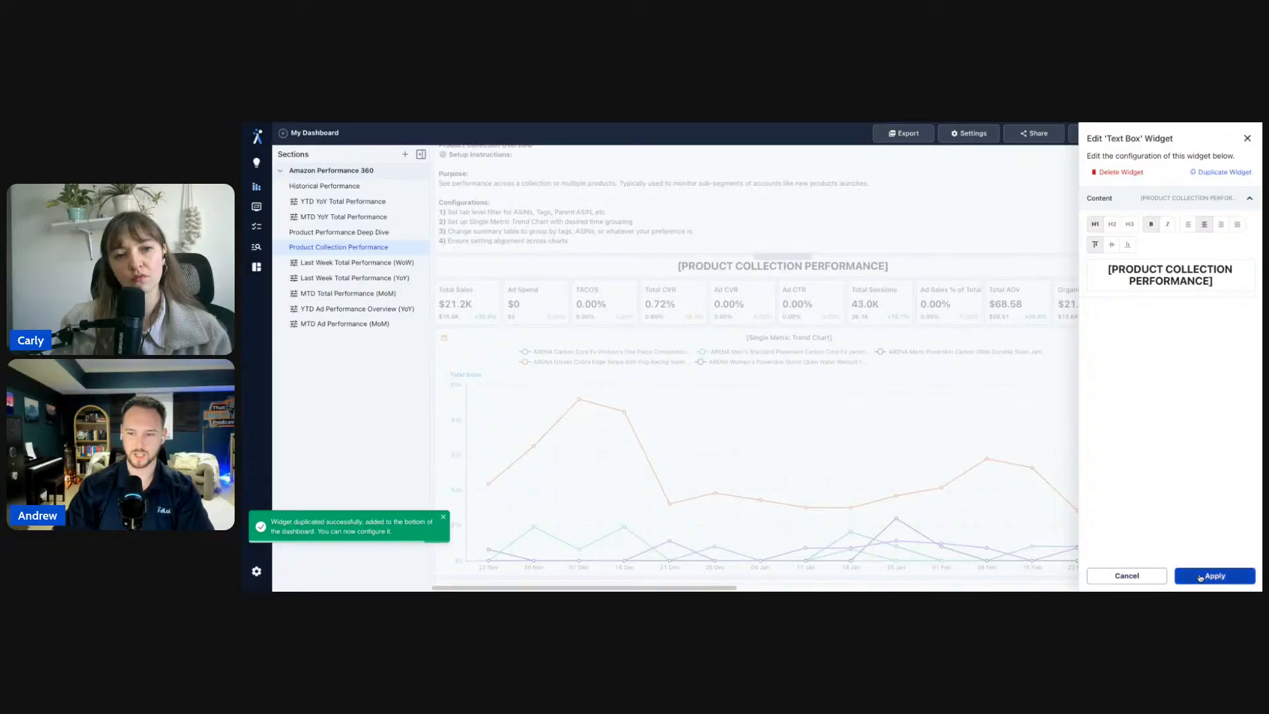
left_click(1213, 572)
- Add an empty Multi-Metric Trend Chart to the bottom of the tab
scroll(1170, 394, "down", 10)
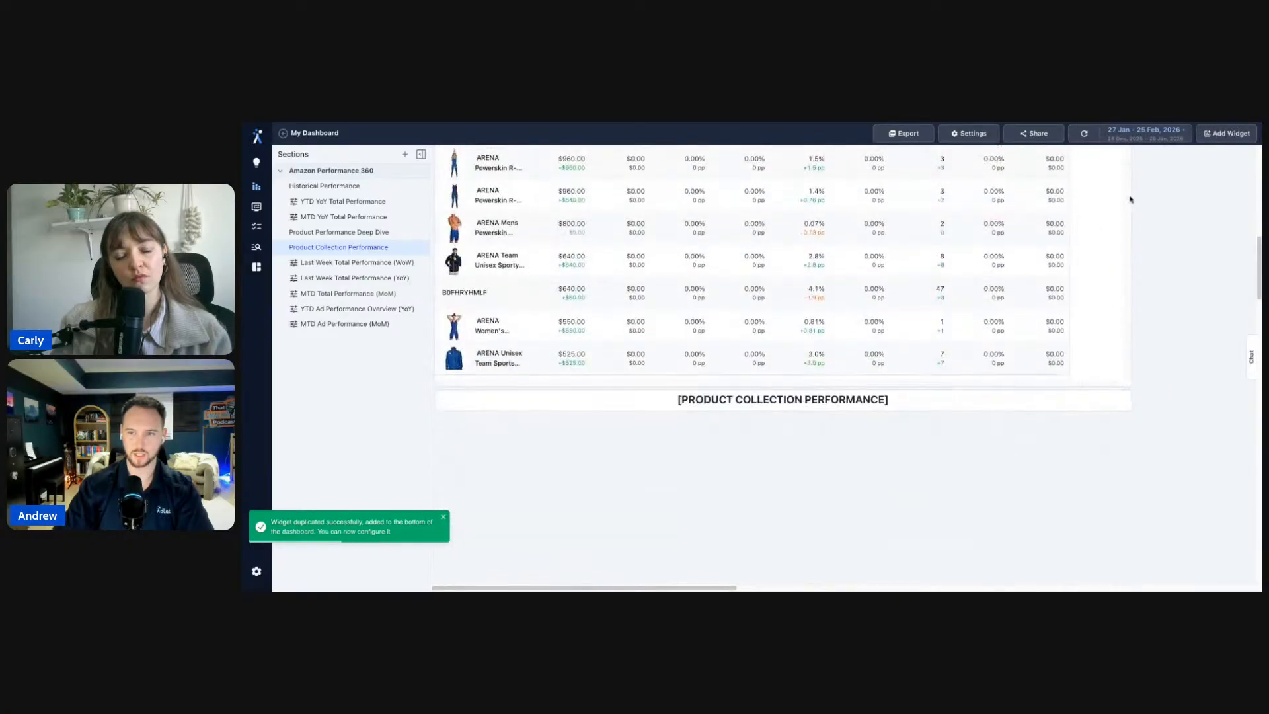
left_click(1226, 132)
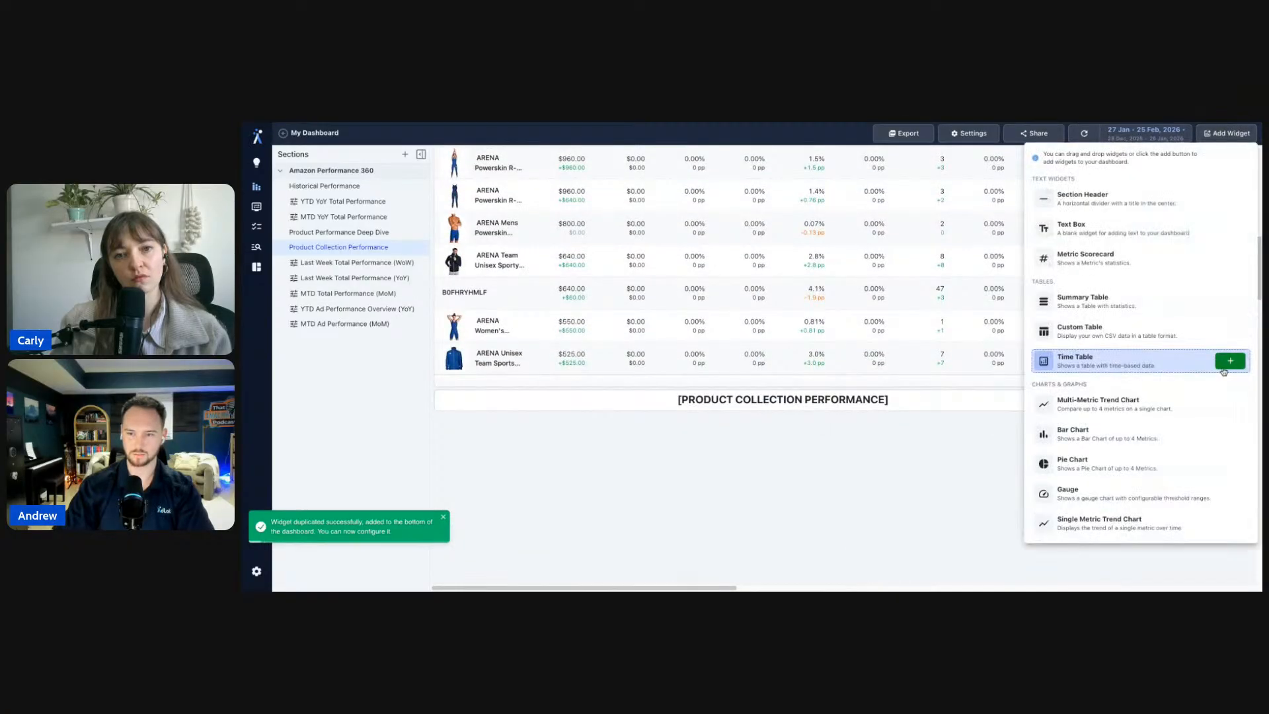
left_click(1229, 404)
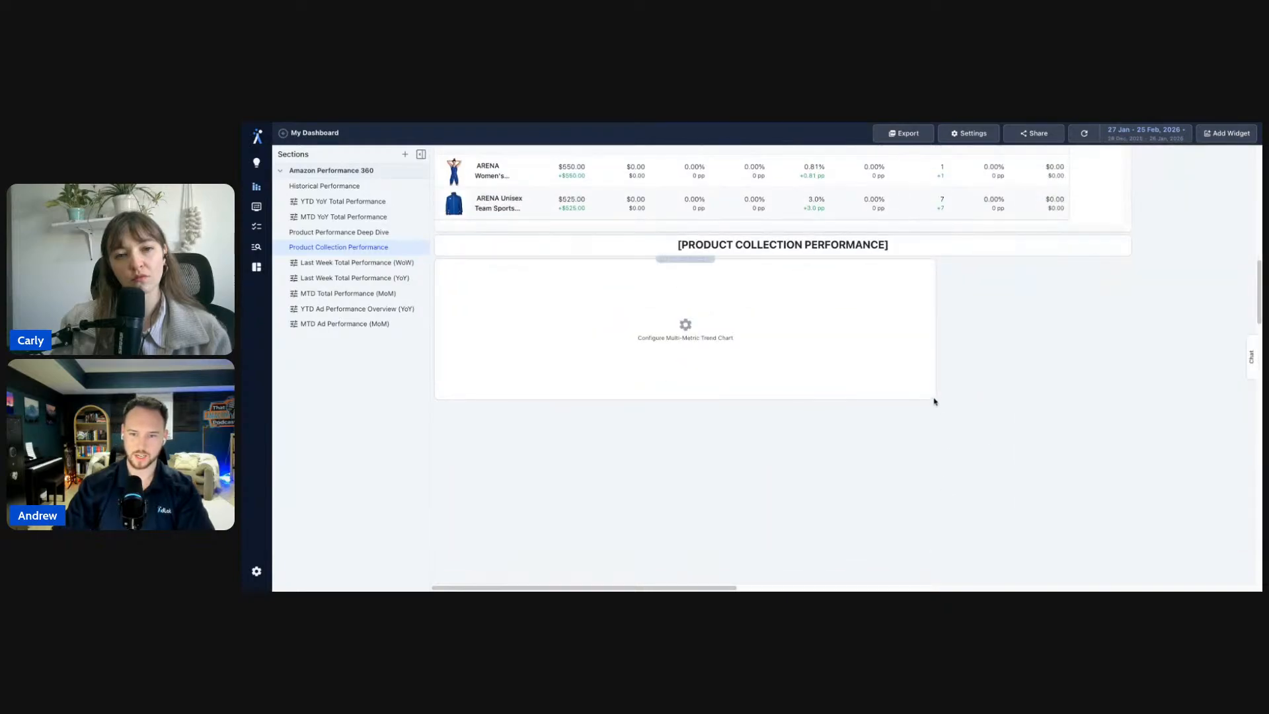
scroll(1175, 436, "up", 5)
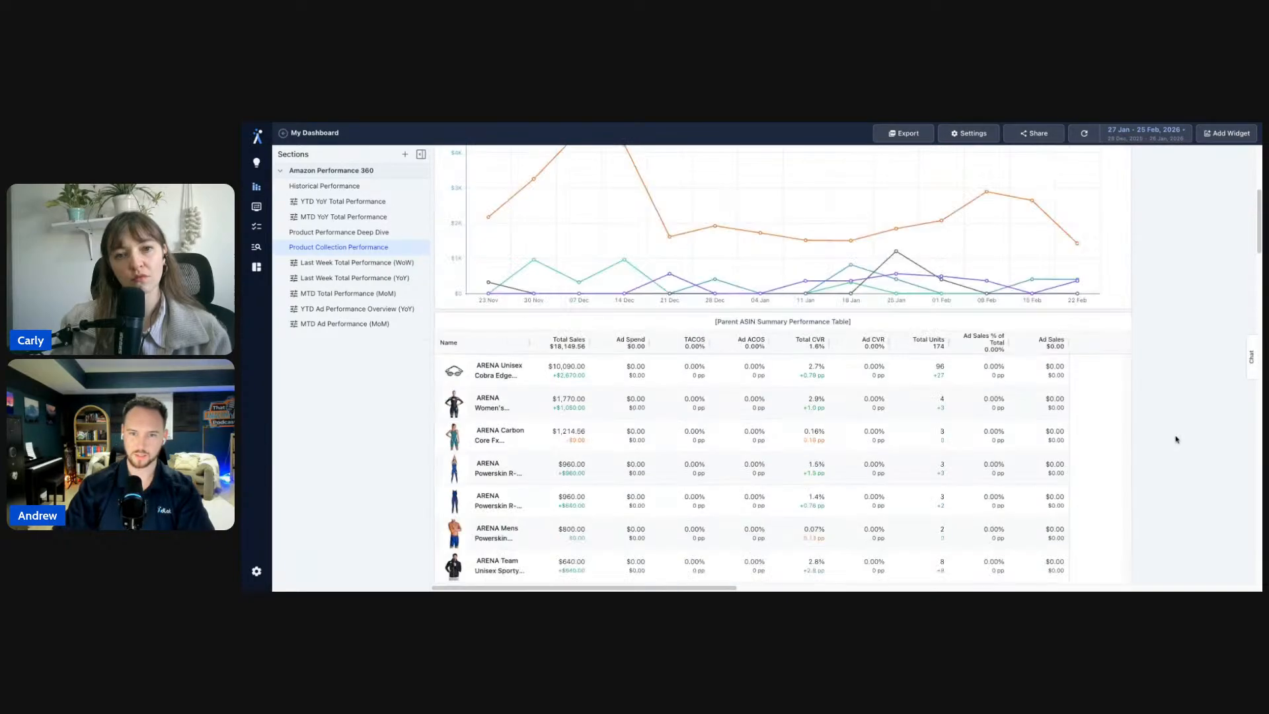
scroll(925, 344, "up", 1)
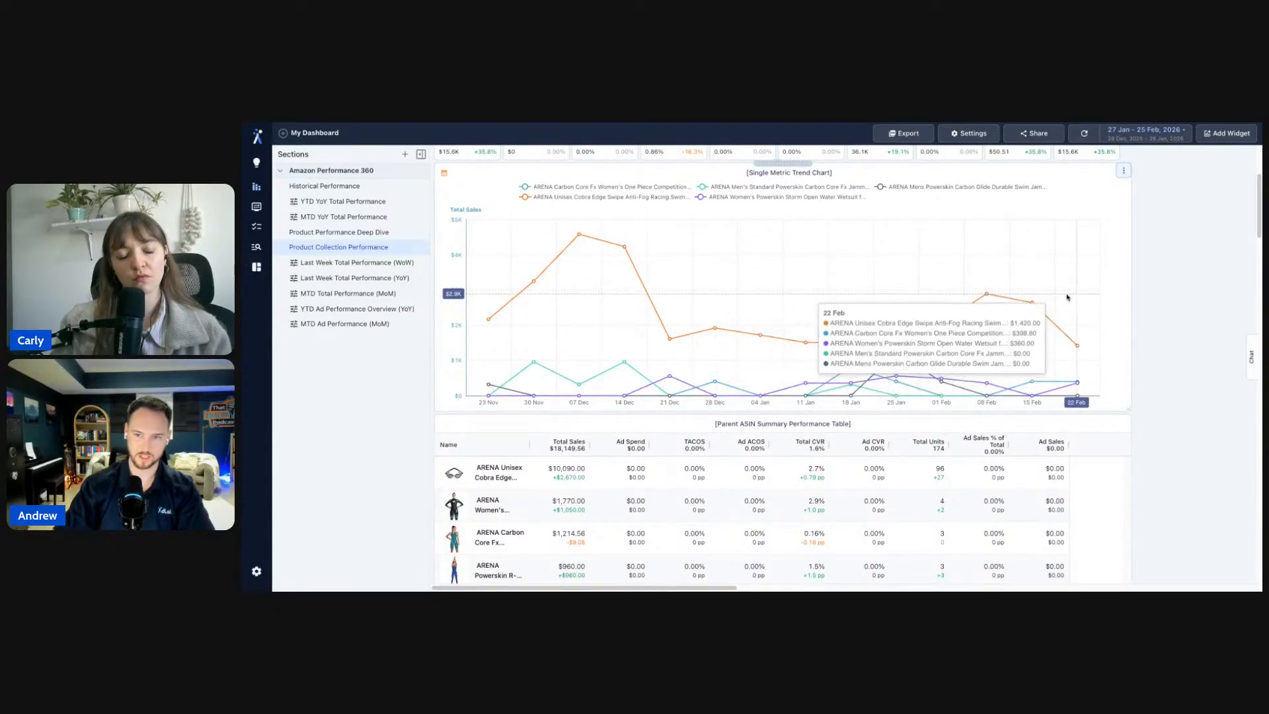
- Scroll down to the empty Multi-Metric Trend Chart and open its configuration editor
scroll(1180, 335, "down", 10)
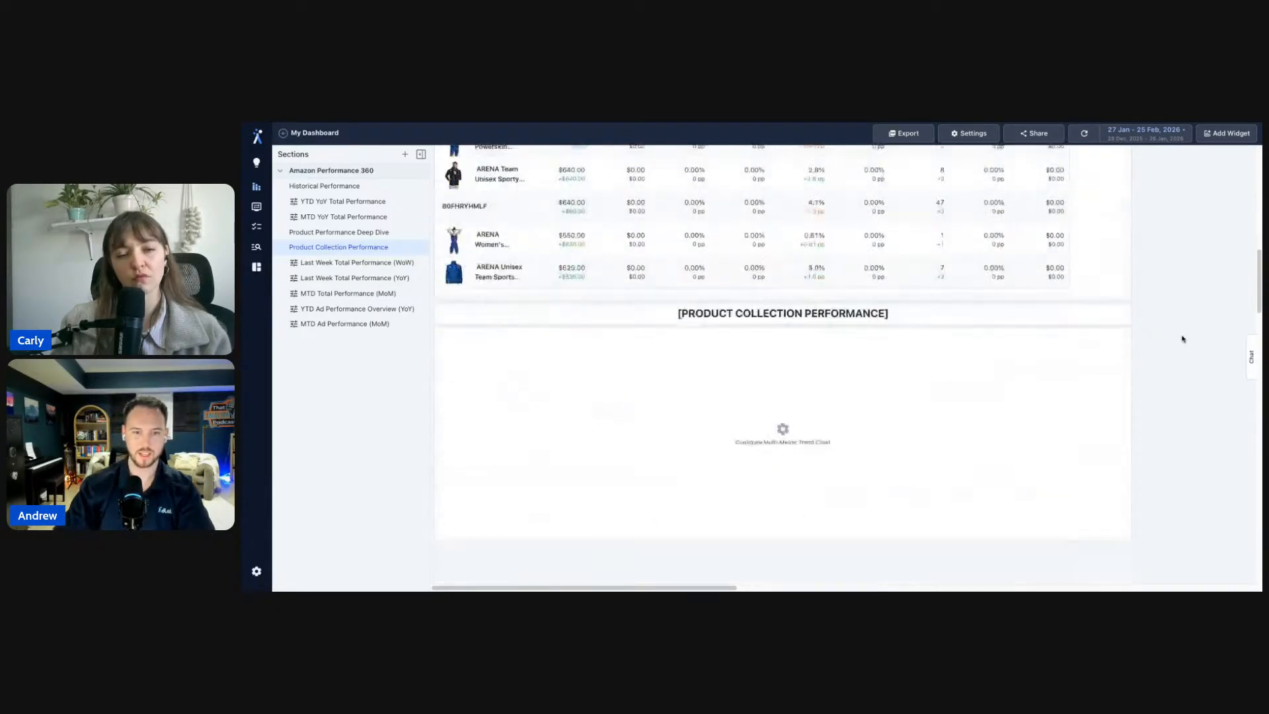
left_click(807, 438)
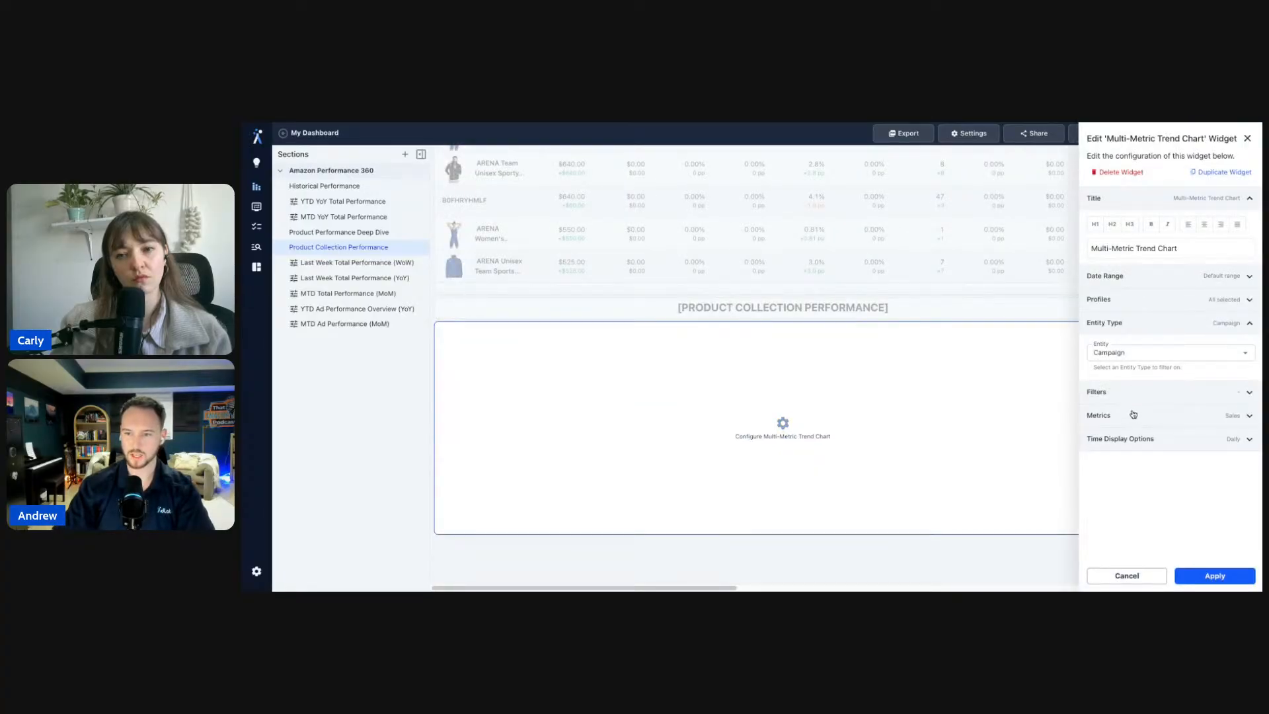
- Remove the default Sales metric from the trend chart's metrics
left_click(1131, 415)
left_click(1126, 456)
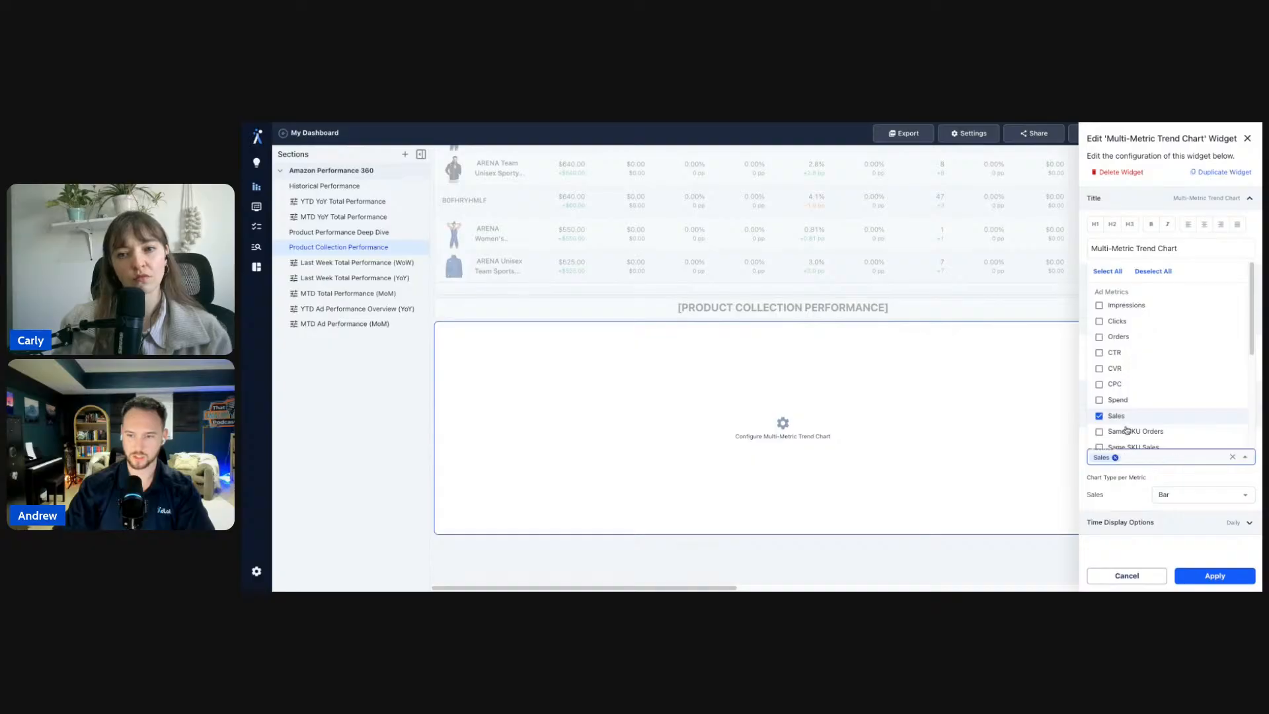
left_click(1129, 416)
scroll(1138, 415, "down", 5)
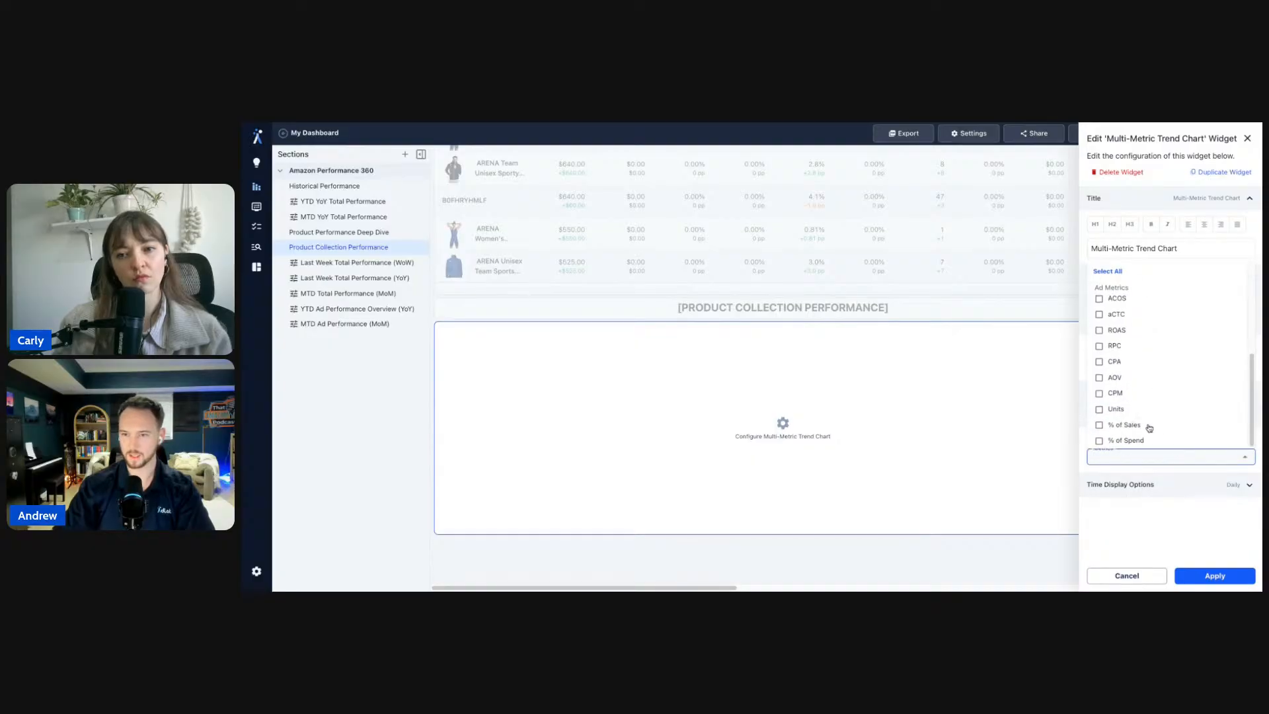
scroll(1145, 426, "up", 3)
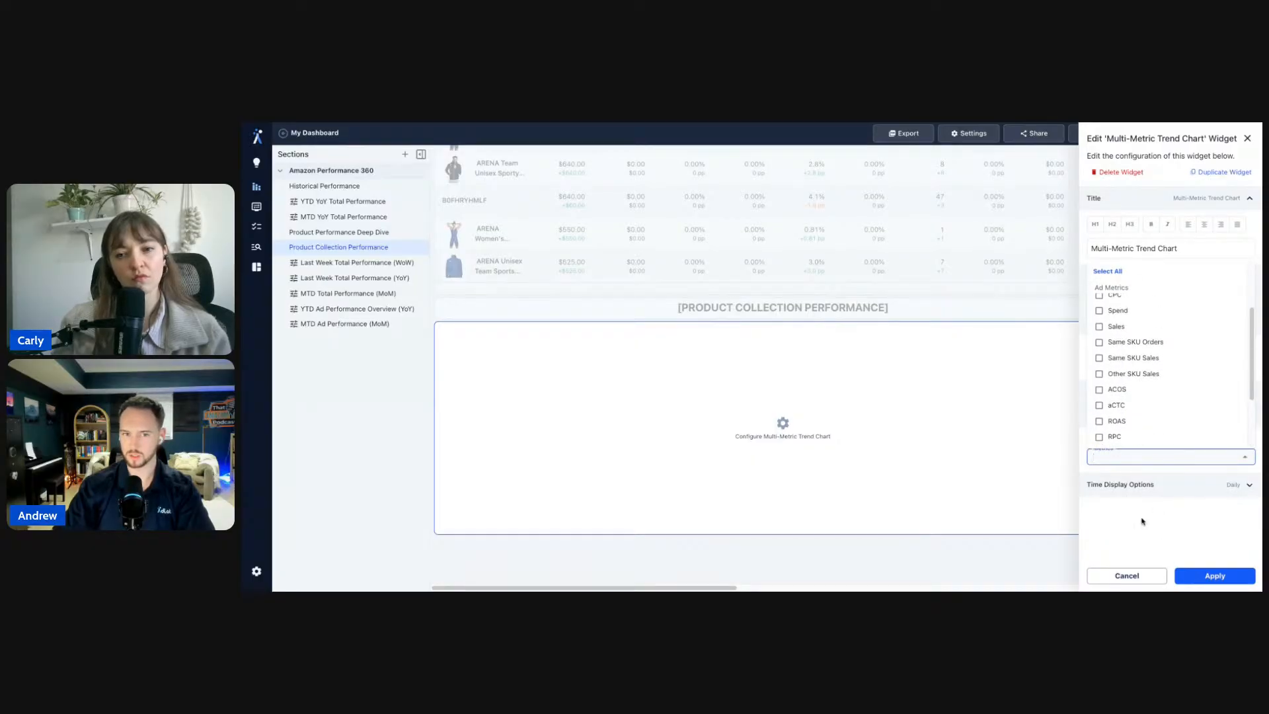
left_click(1141, 521)
- Switch the chart's entity to Product and add Ad Spend, TACOS and Total Sales metrics
left_click(1137, 352)
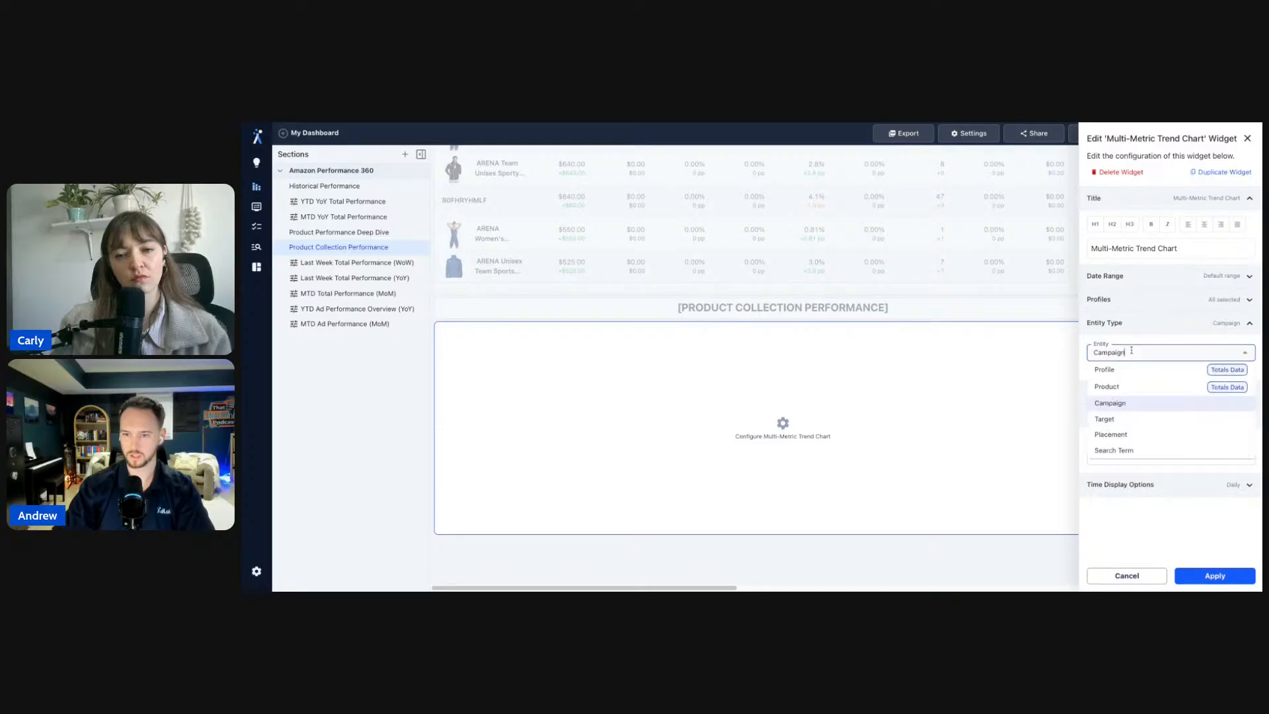
left_click(1125, 381)
left_click(1129, 457)
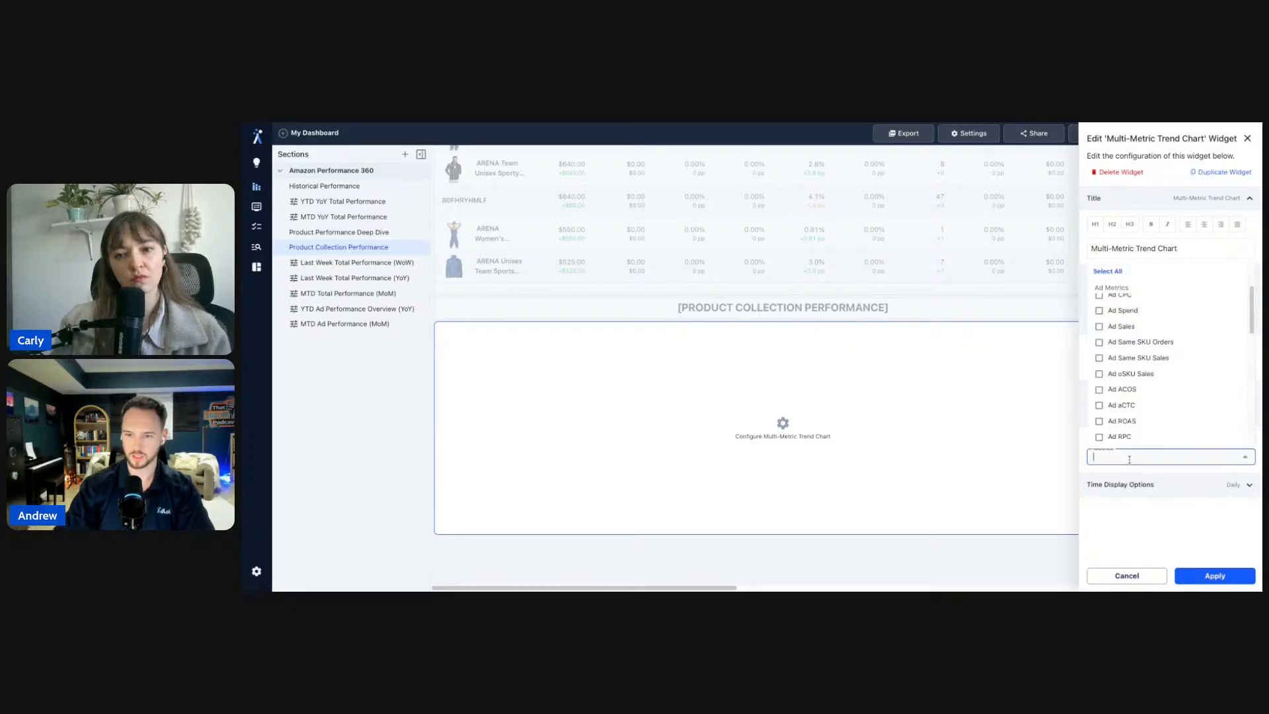
left_click(1125, 310)
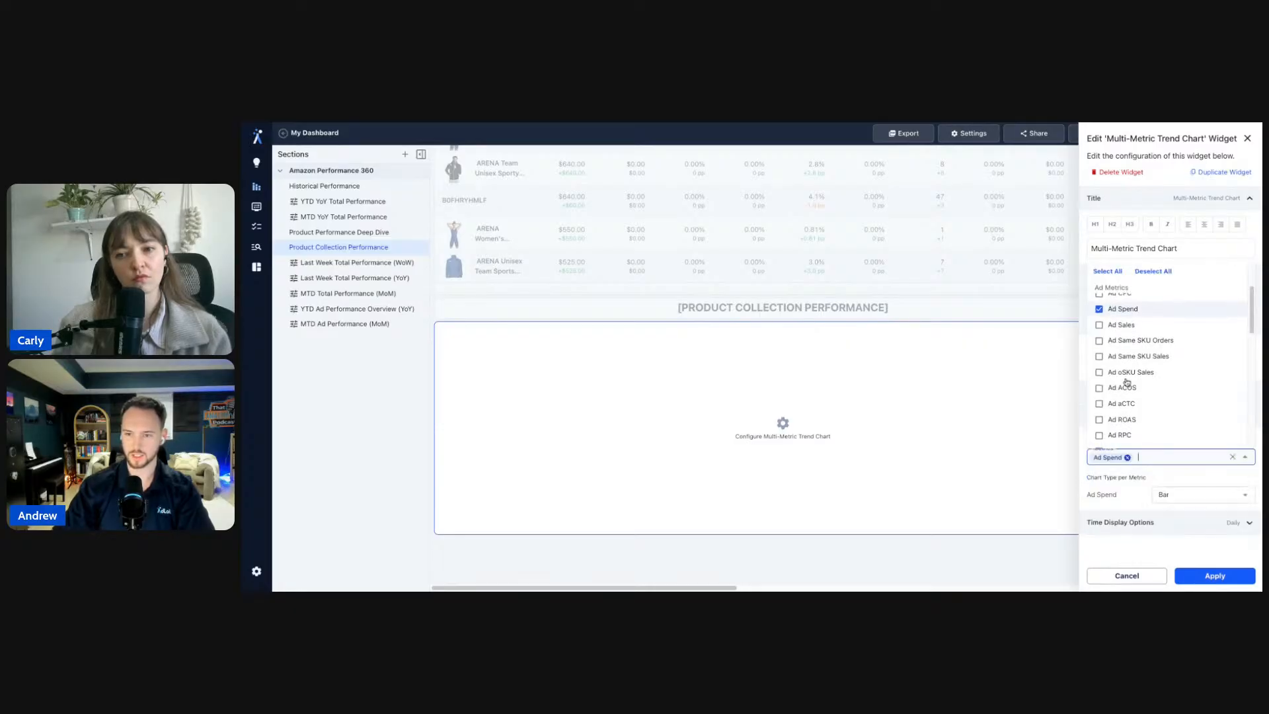
scroll(1126, 305, "down", 5)
left_click(1128, 302)
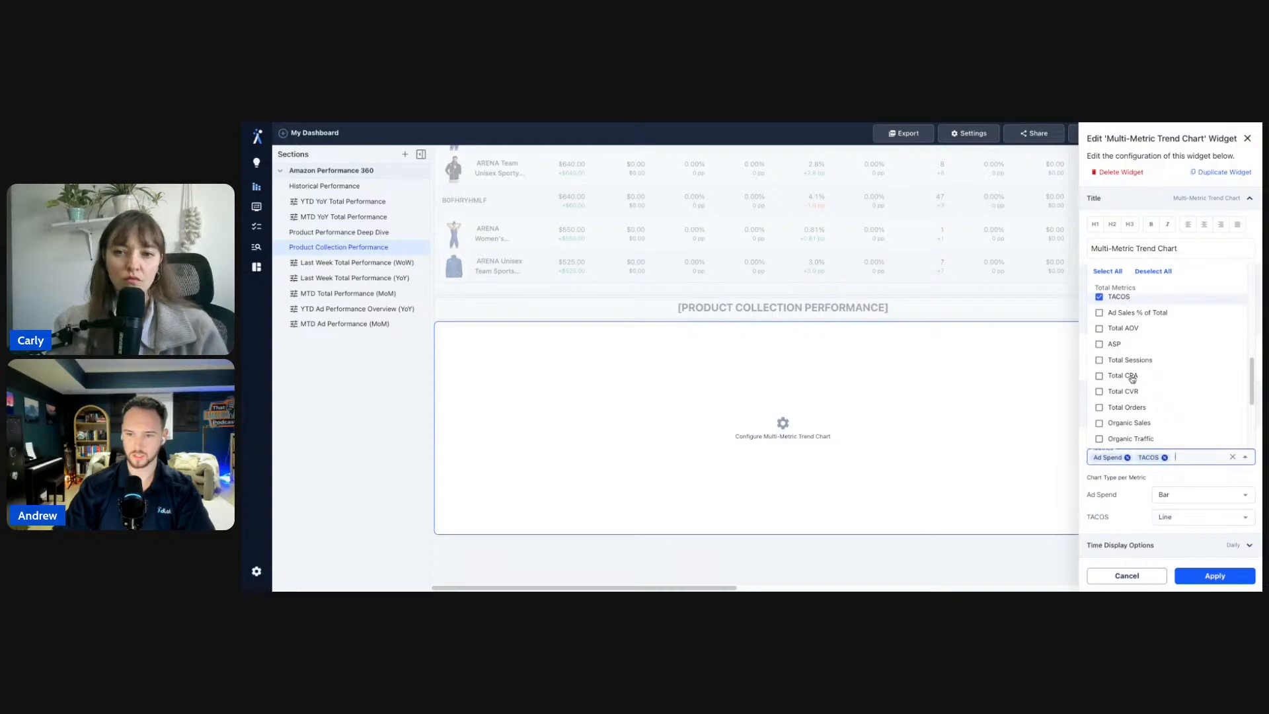
scroll(1120, 370, "down", 2)
left_click(1136, 415)
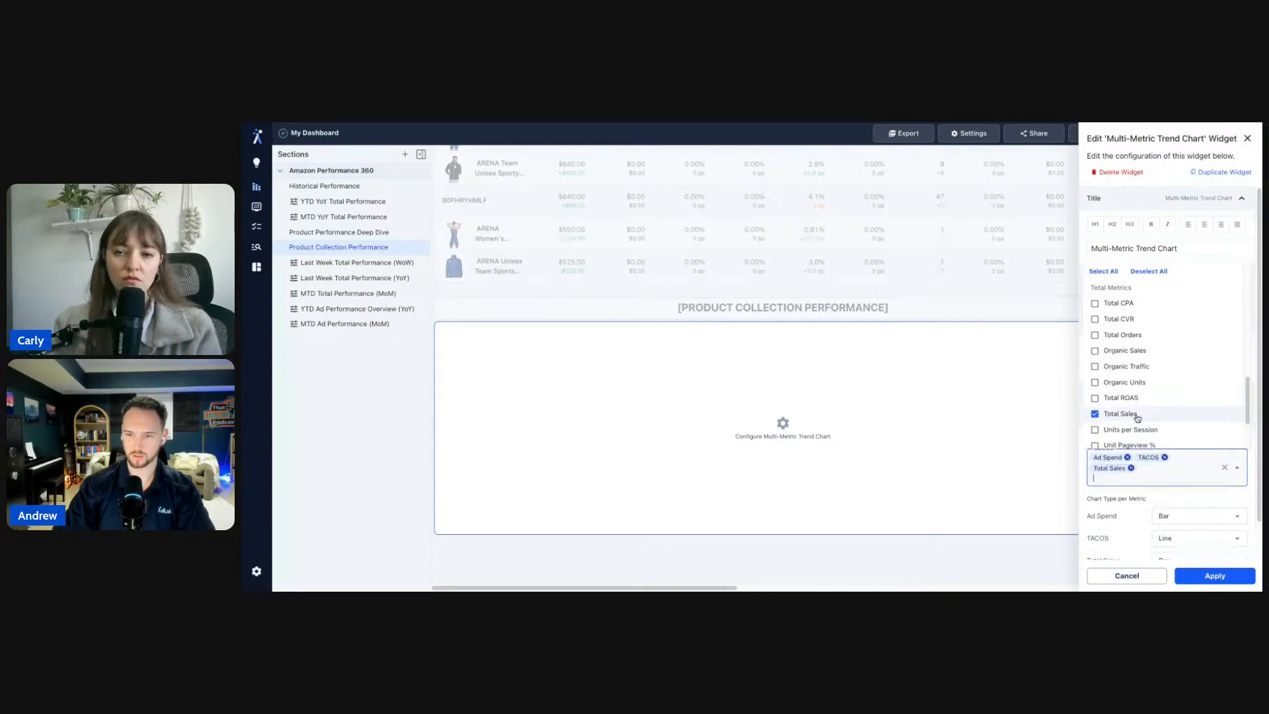
left_click(1143, 498)
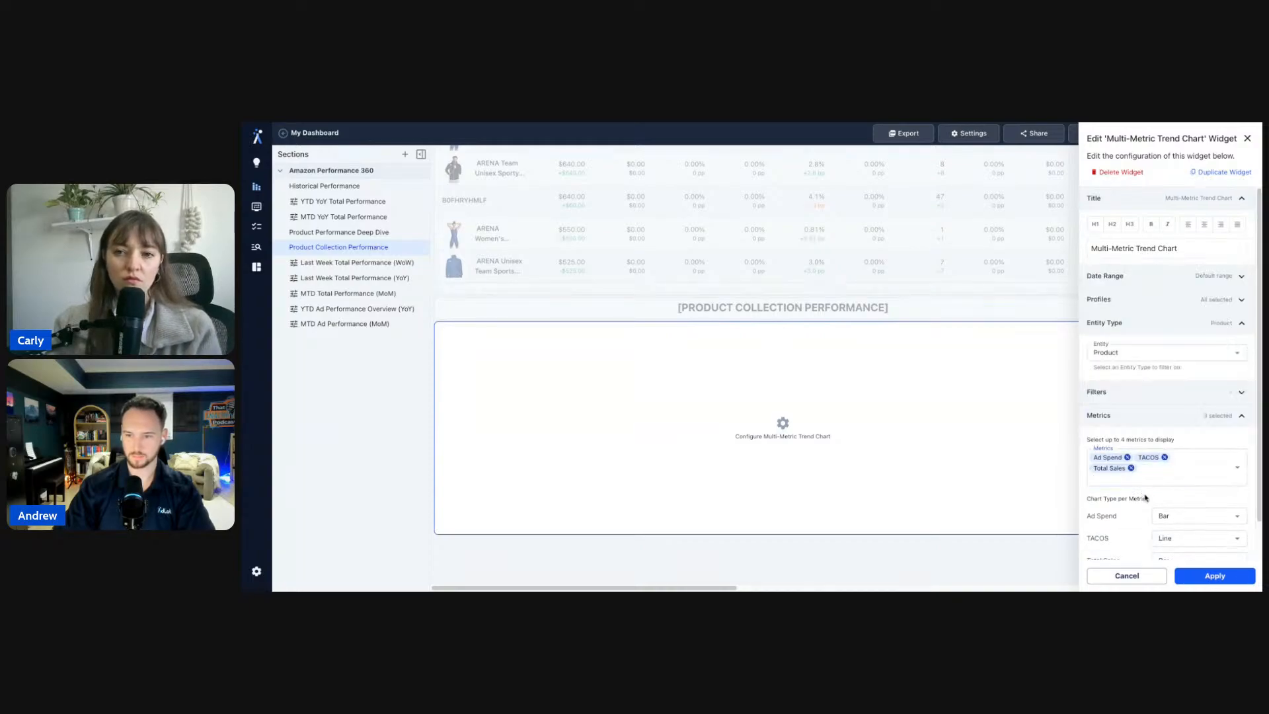
left_click(1141, 417)
left_click(1143, 396)
- Add a Product ASIN filter with one ASIN ticked and apply the chart configuration
left_click(1143, 422)
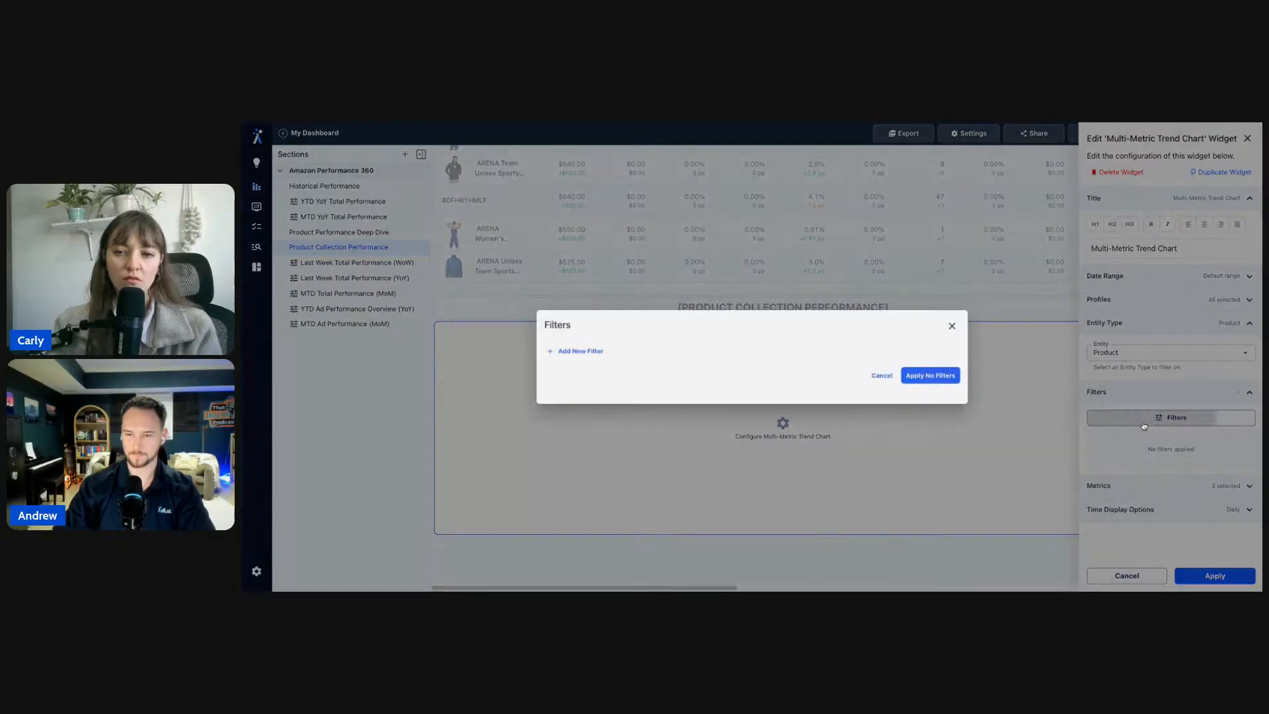
left_click(580, 349)
left_click(593, 345)
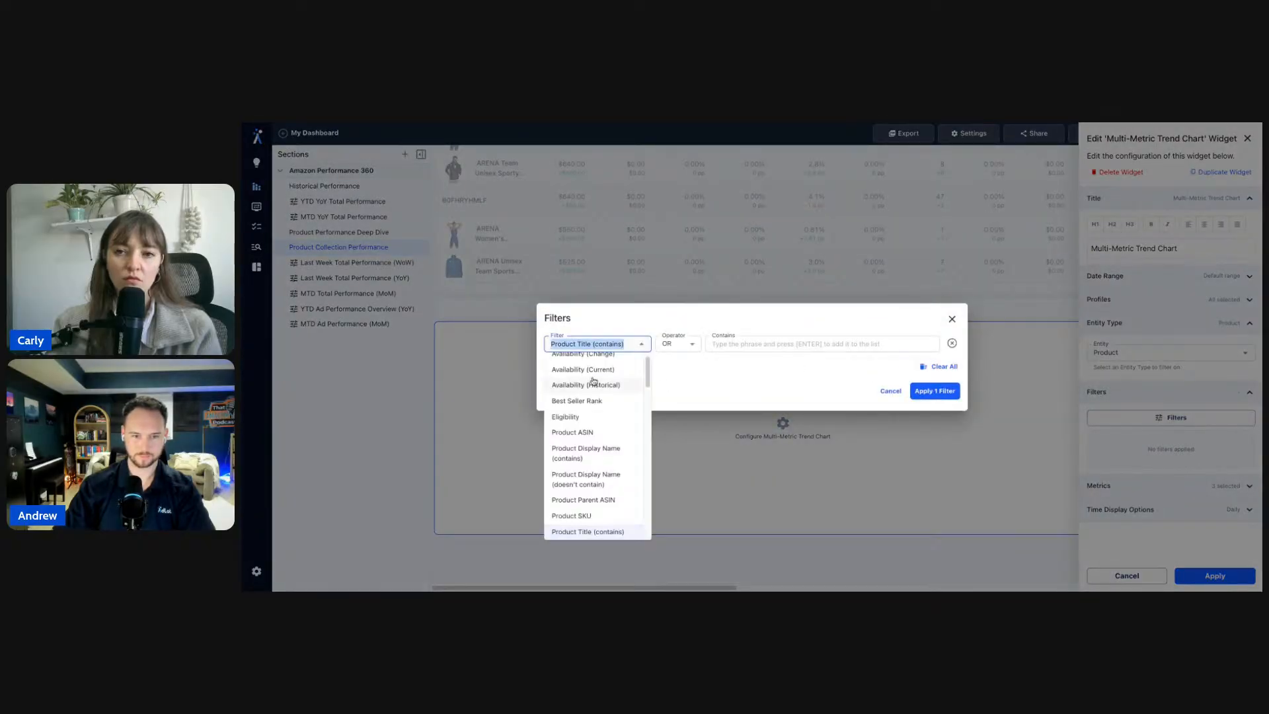
left_click(586, 433)
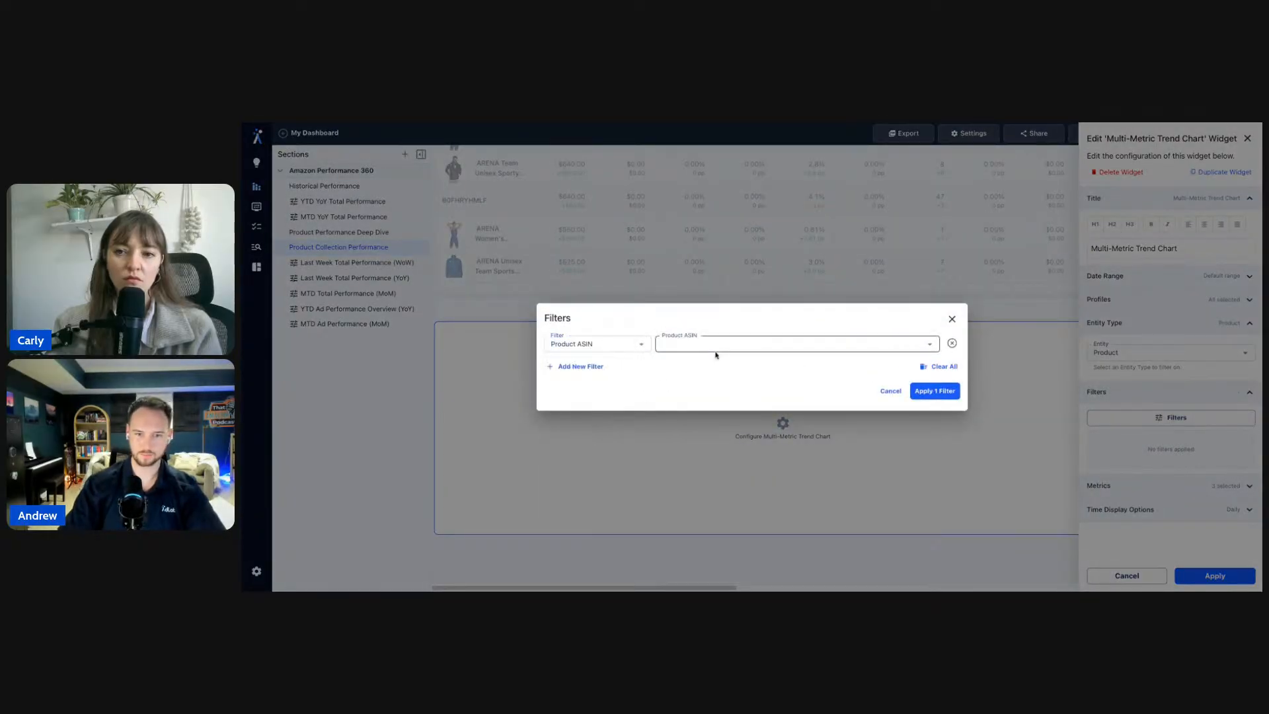
left_click(718, 349)
left_click(679, 378)
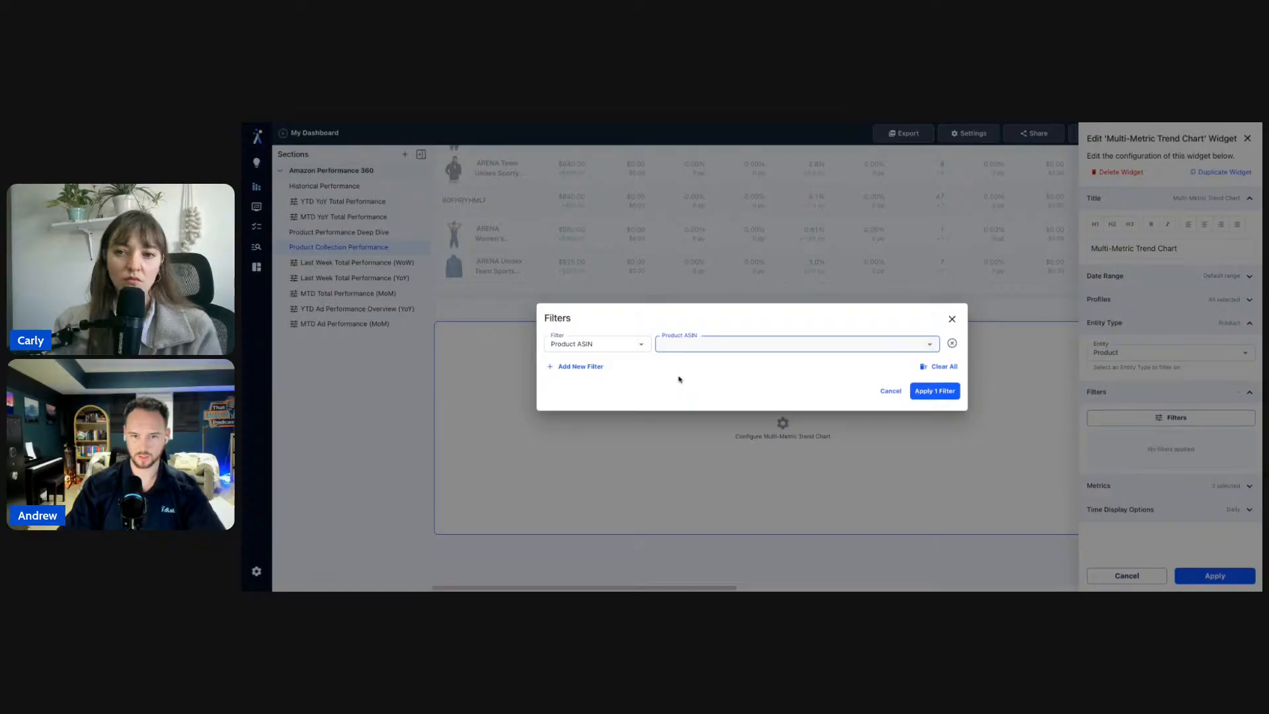
left_click(930, 344)
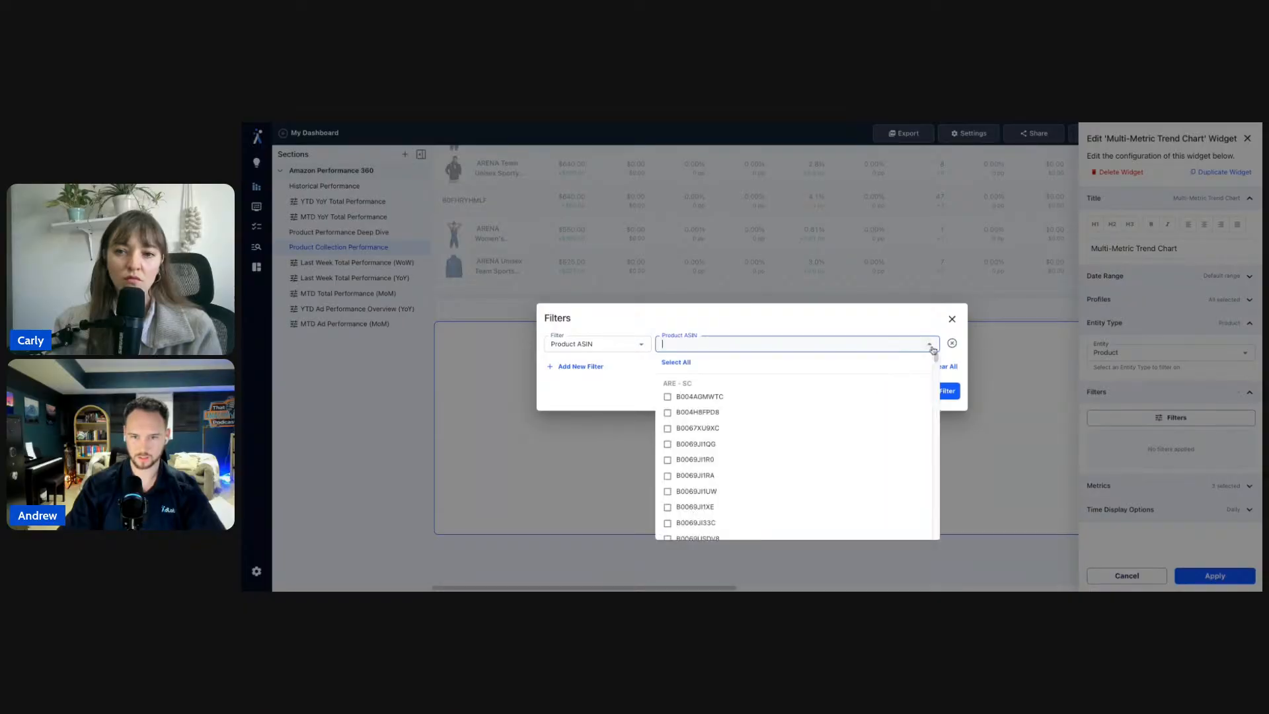
left_click(923, 410)
left_click(950, 390)
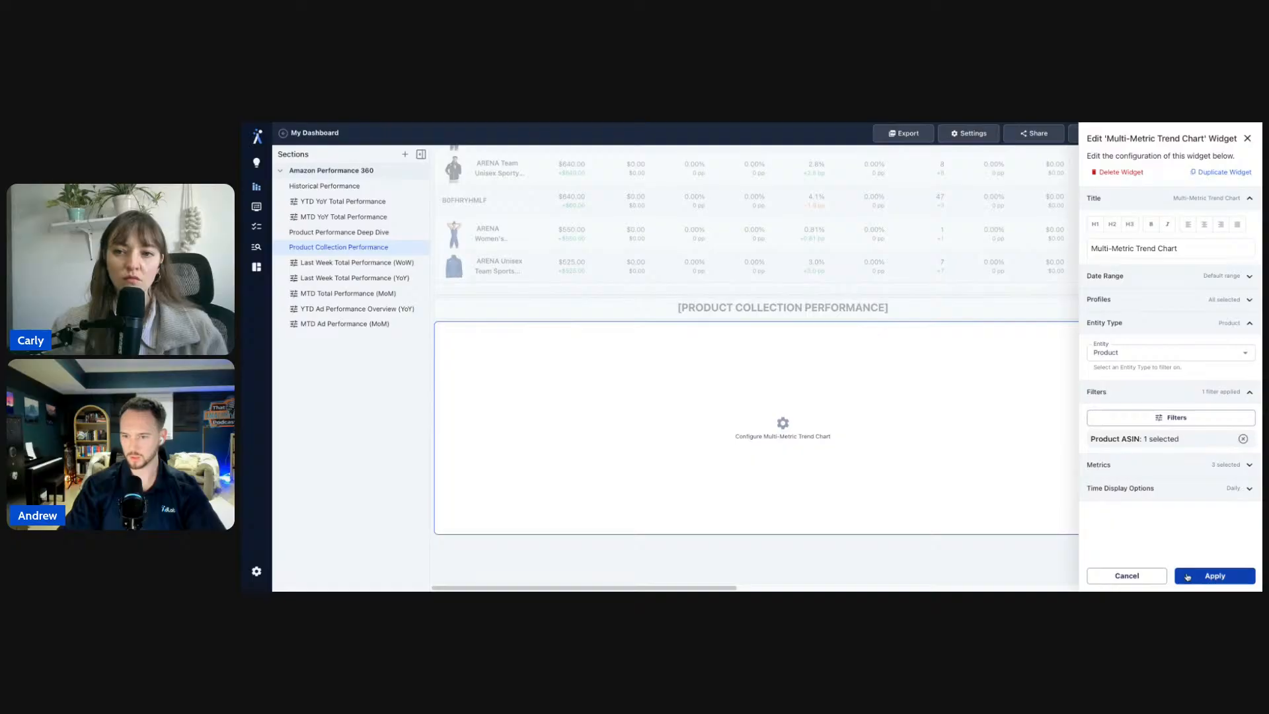
left_click(1187, 577)
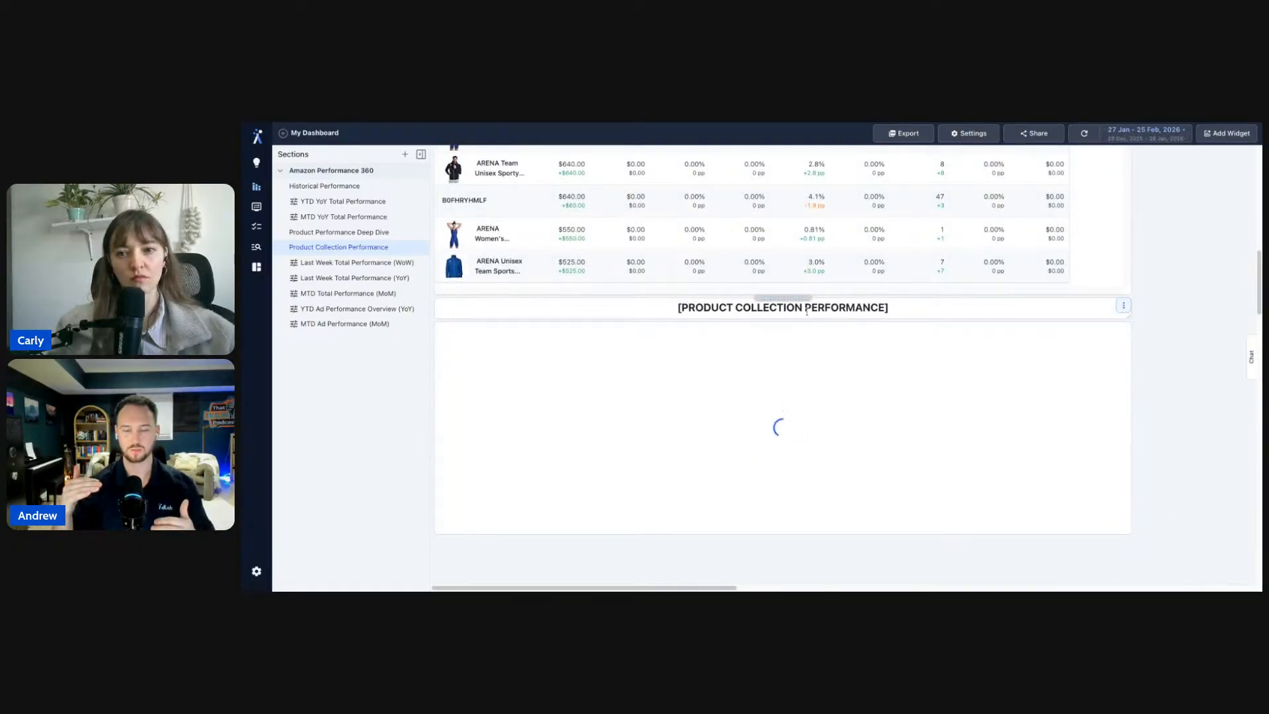
- Replace the [PRODUCT COLLECTION PERFORMANCE] heading above the new chart with 'Product 1'
scroll(1110, 406, "up", 5)
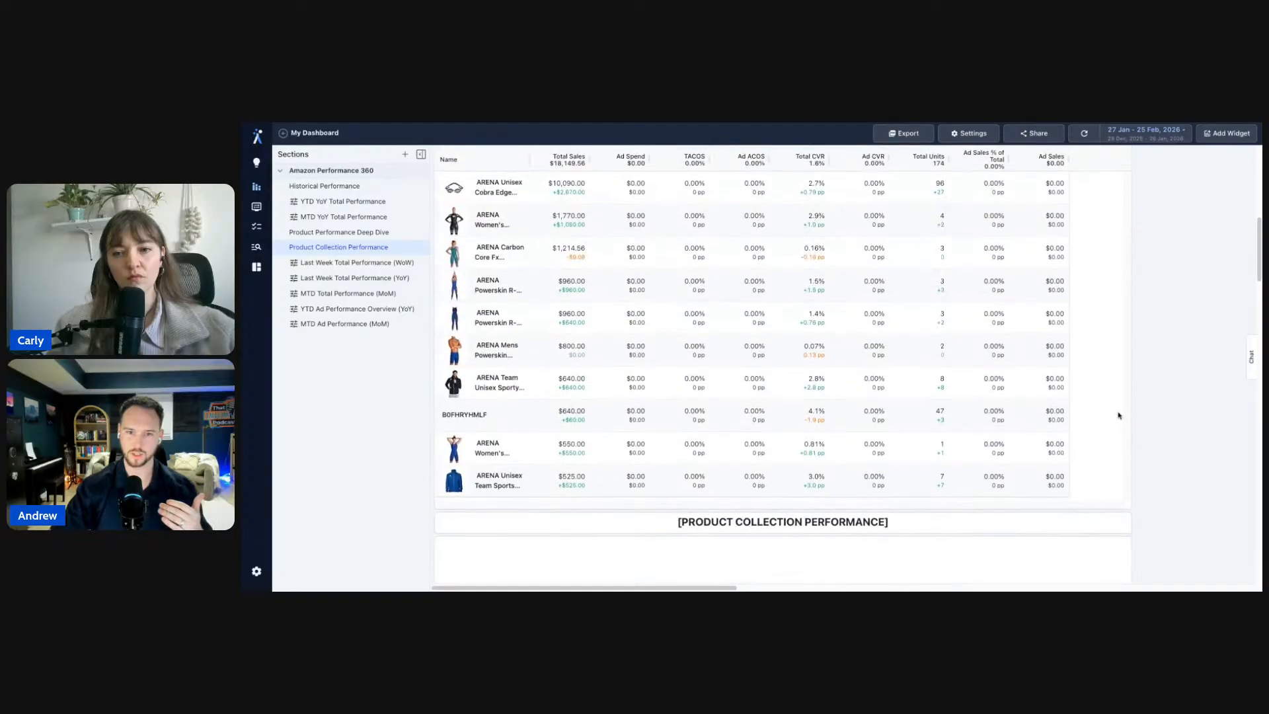
scroll(1204, 353, "up", 5)
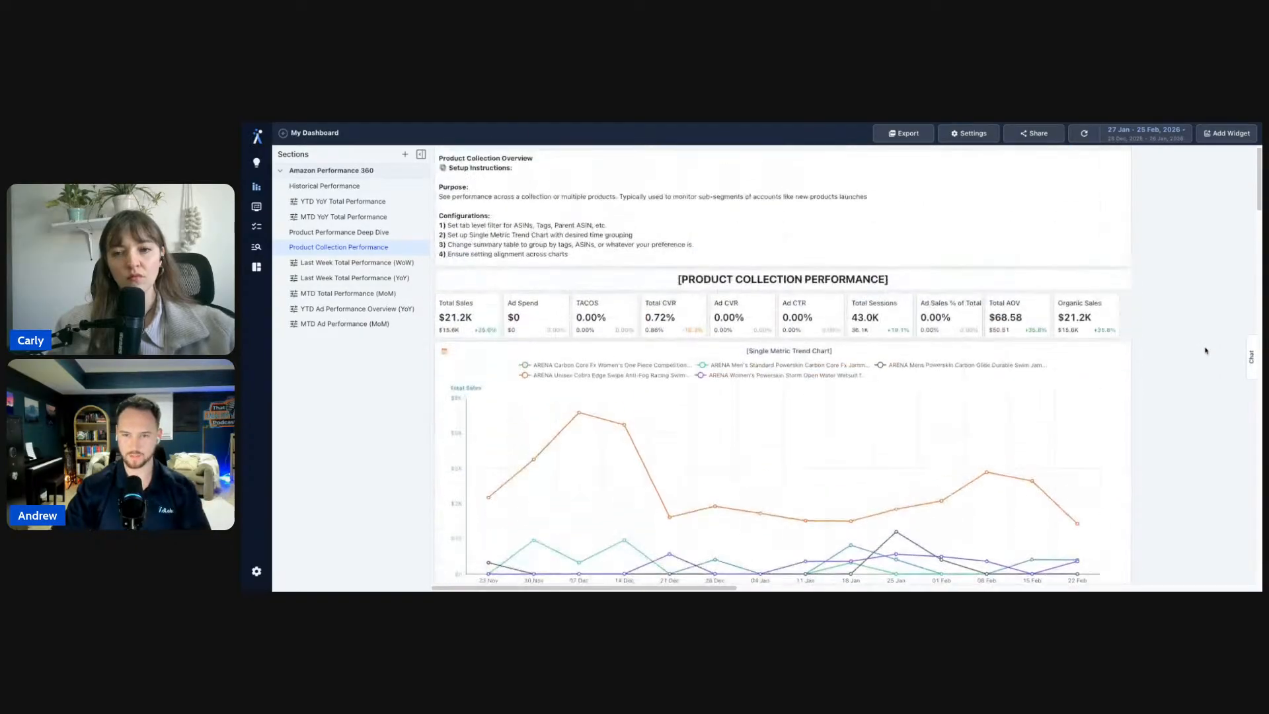
scroll(1205, 353, "down", 10)
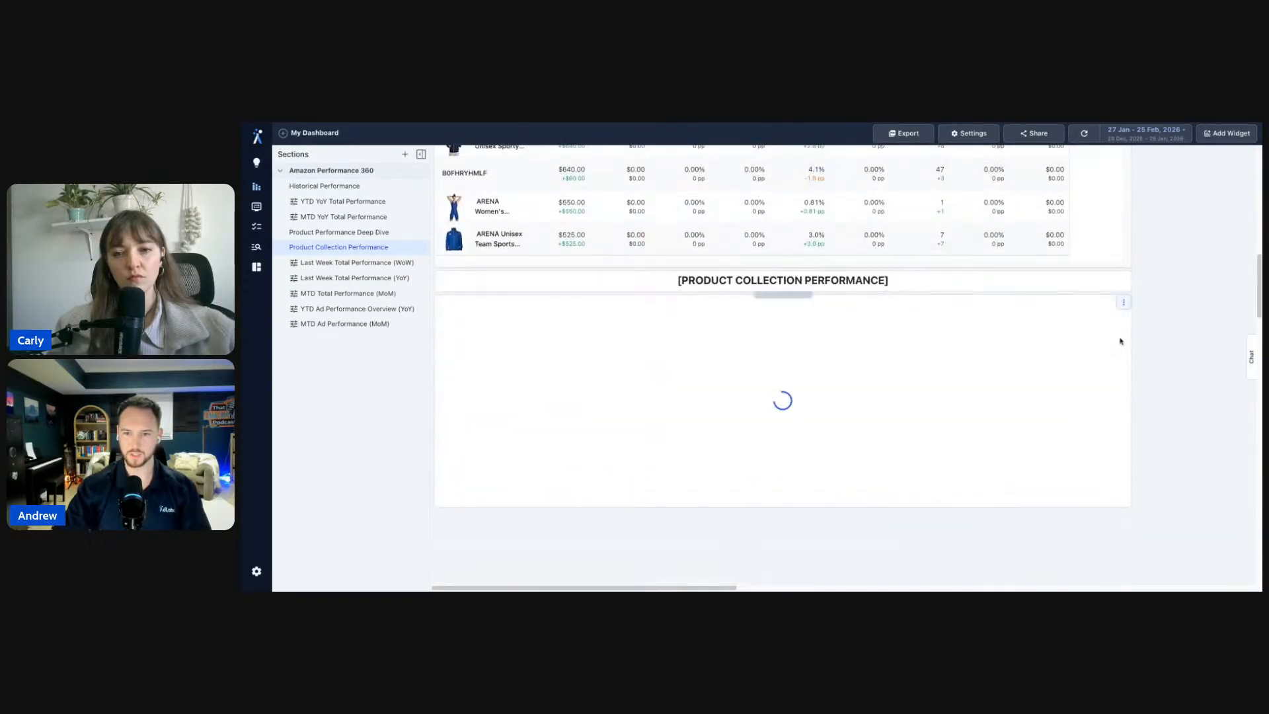
triple_click(935, 281)
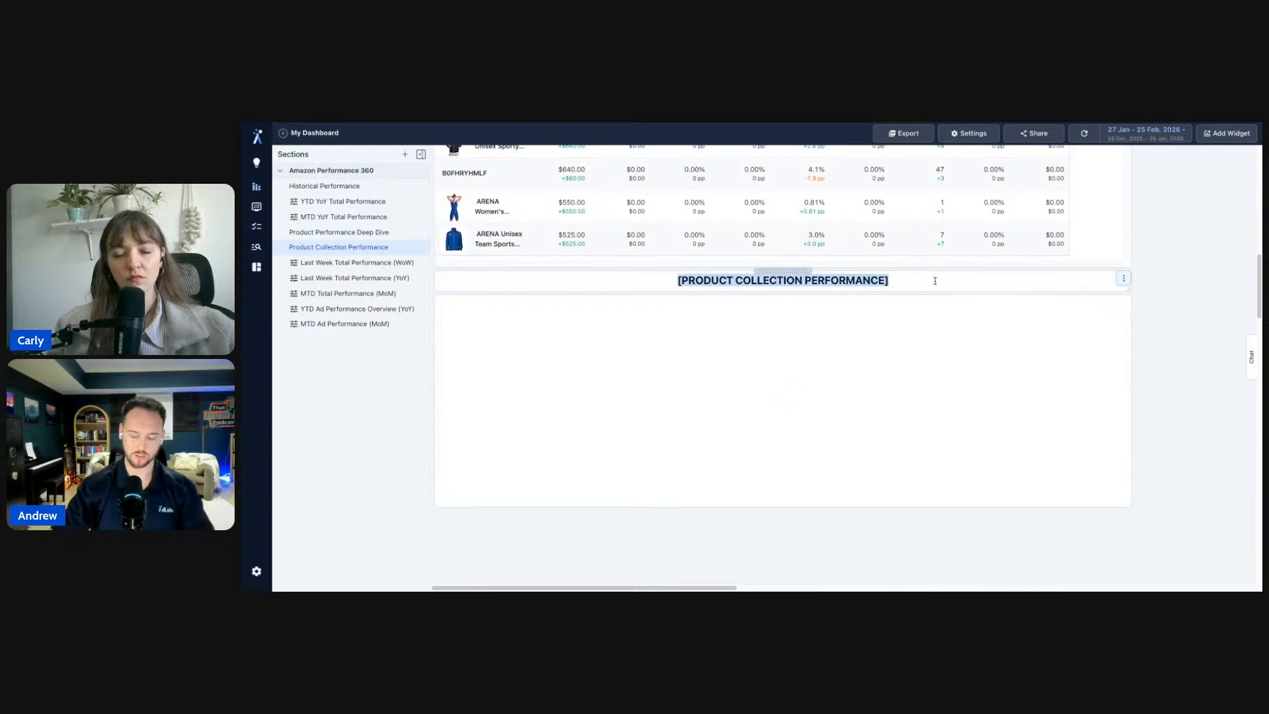
type("Product 1")
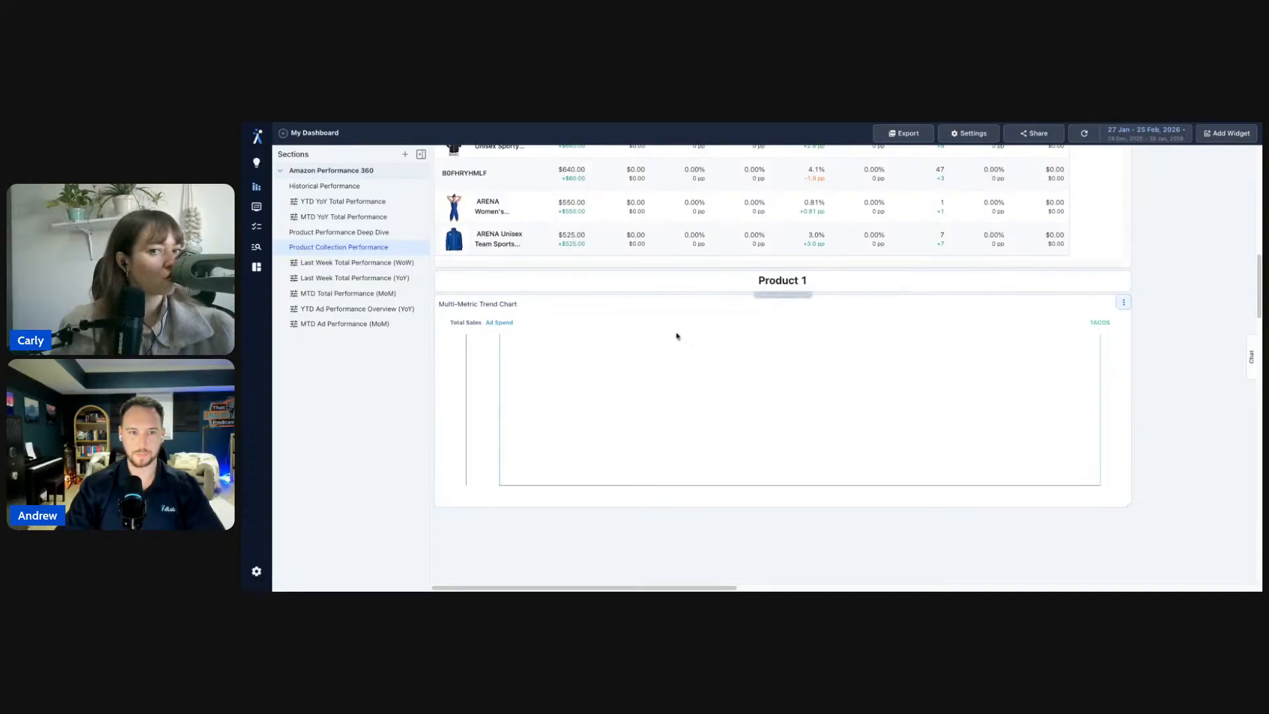
scroll(1181, 347, "up", 3)
scroll(1181, 347, "down", 3)
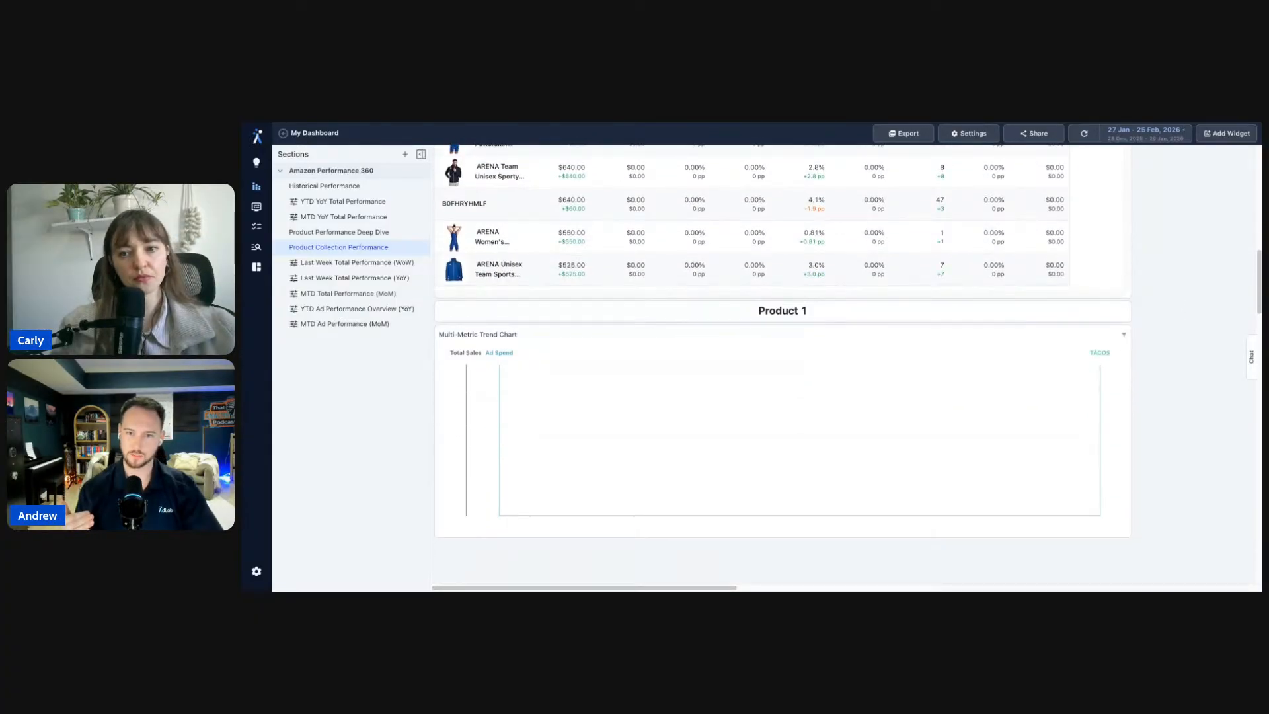
scroll(747, 456, "up", 10)
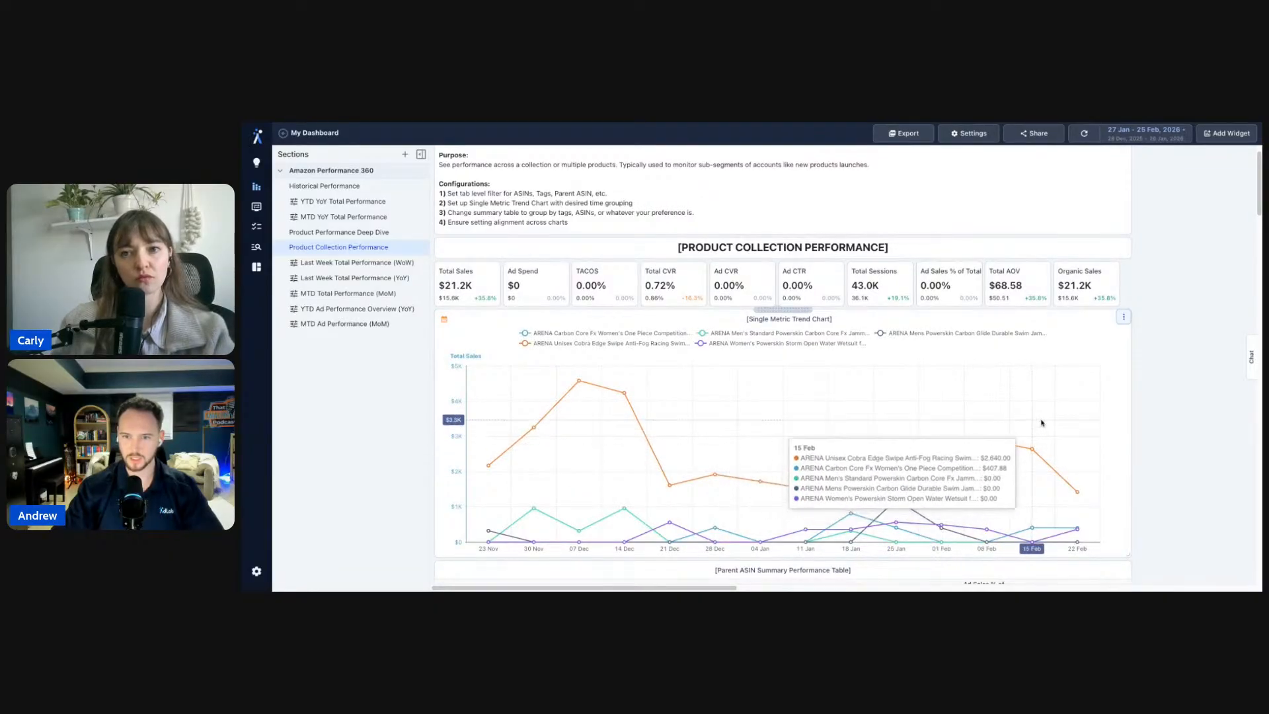
scroll(1153, 452, "down", 10)
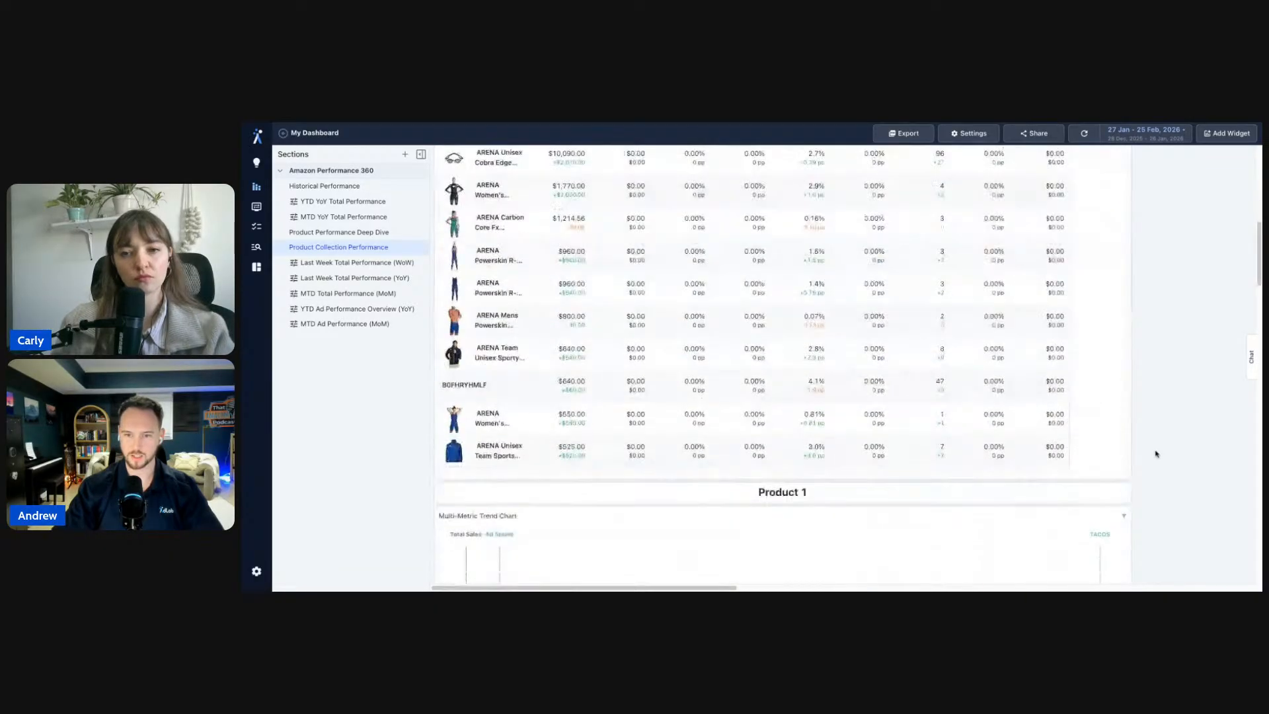
scroll(1156, 453, "down", 3)
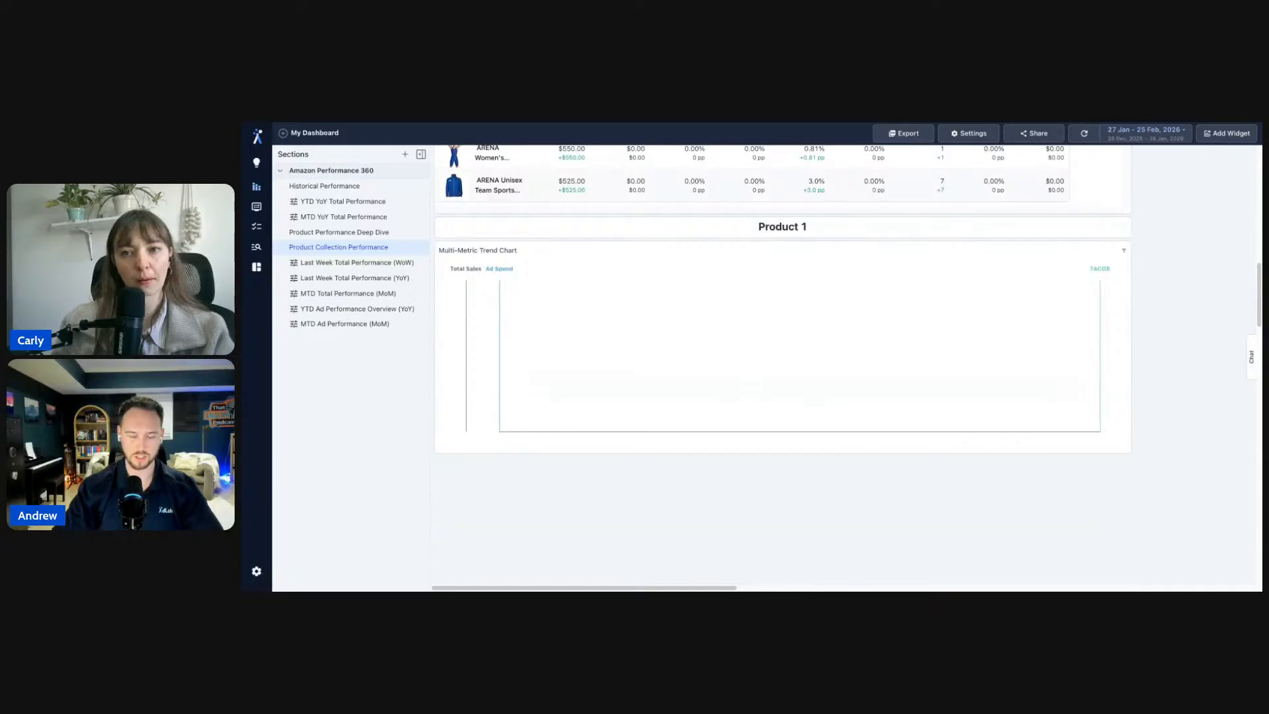
scroll(611, 443, "up", 1)
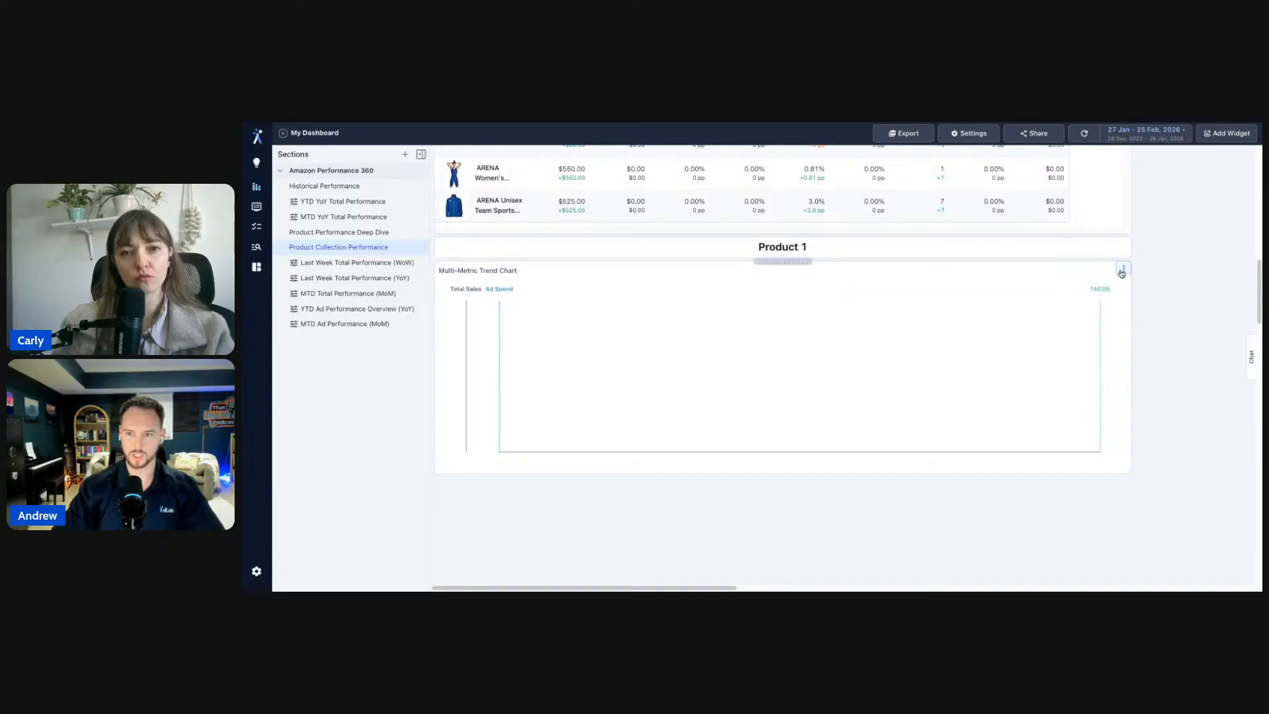
- Set the chart's Show Data By time display option to Week and apply it
left_click(1123, 270)
left_click(1150, 283)
left_click(1157, 440)
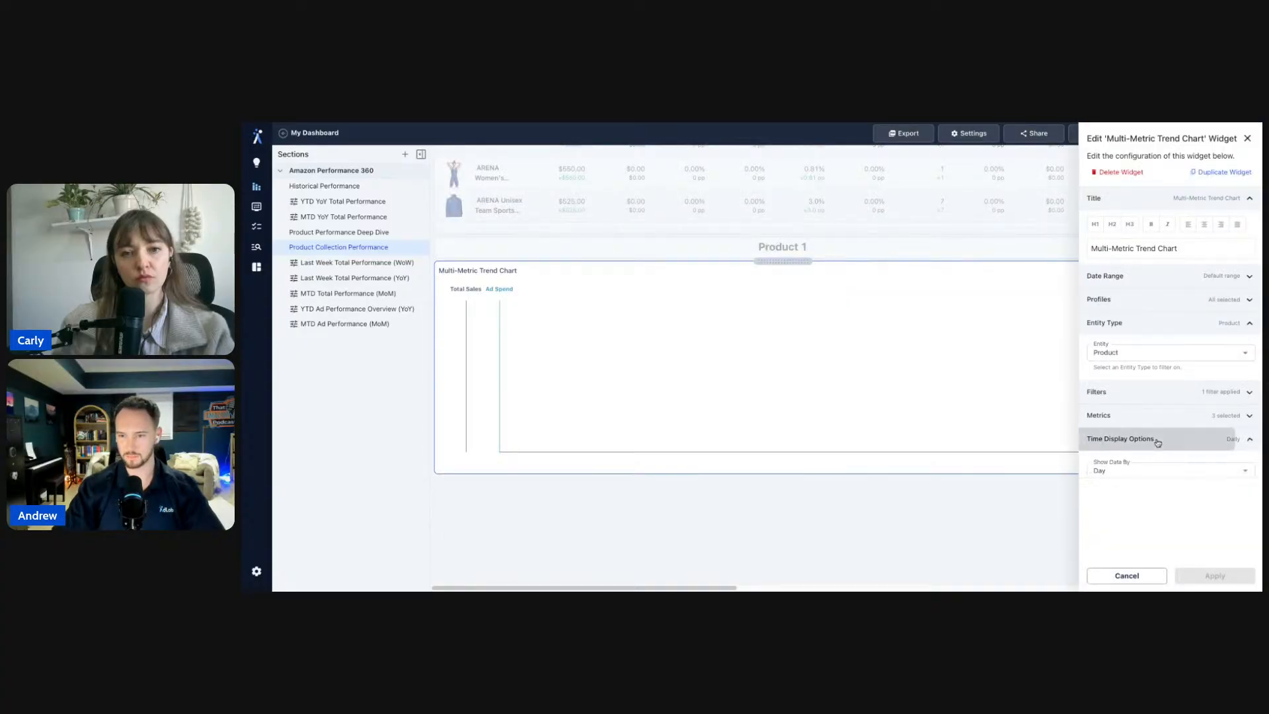
left_click(1136, 471)
left_click(1133, 518)
left_click(1214, 576)
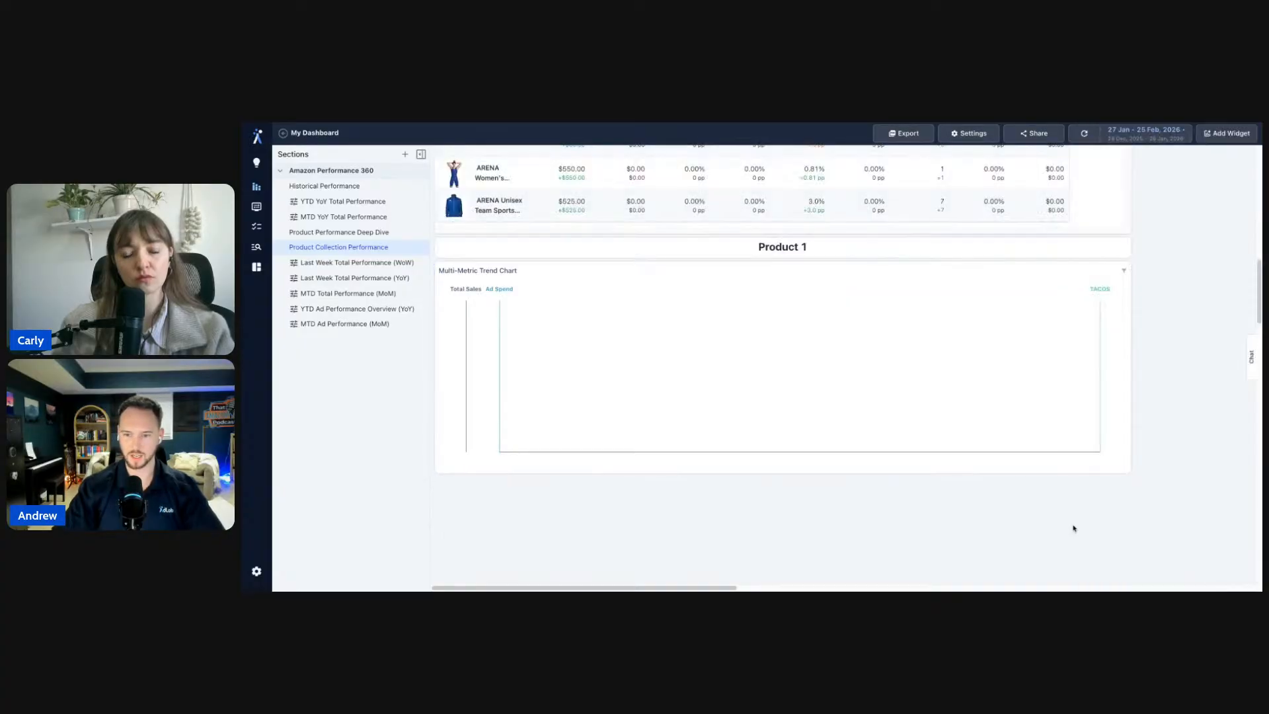
scroll(802, 477, "up", 10)
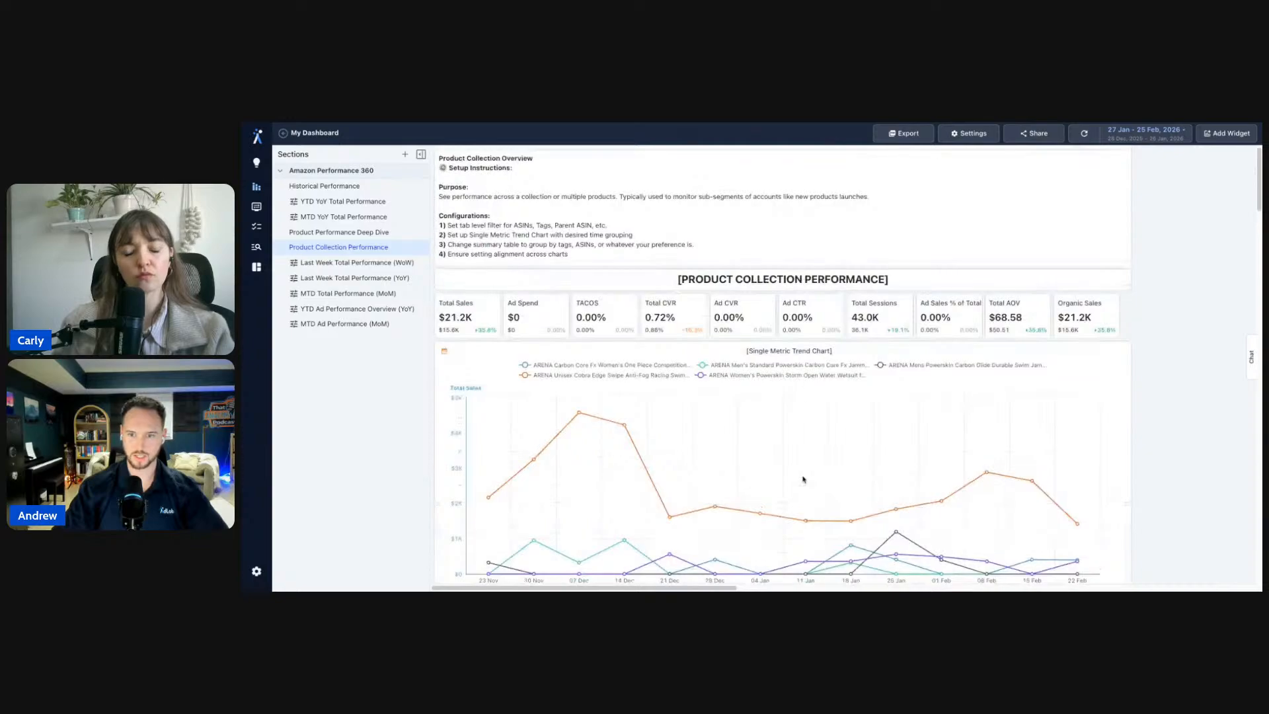
scroll(1132, 359, "down", 10)
- Override the Product 1 chart's date range with the Last 90 days preset and apply
left_click(1123, 520)
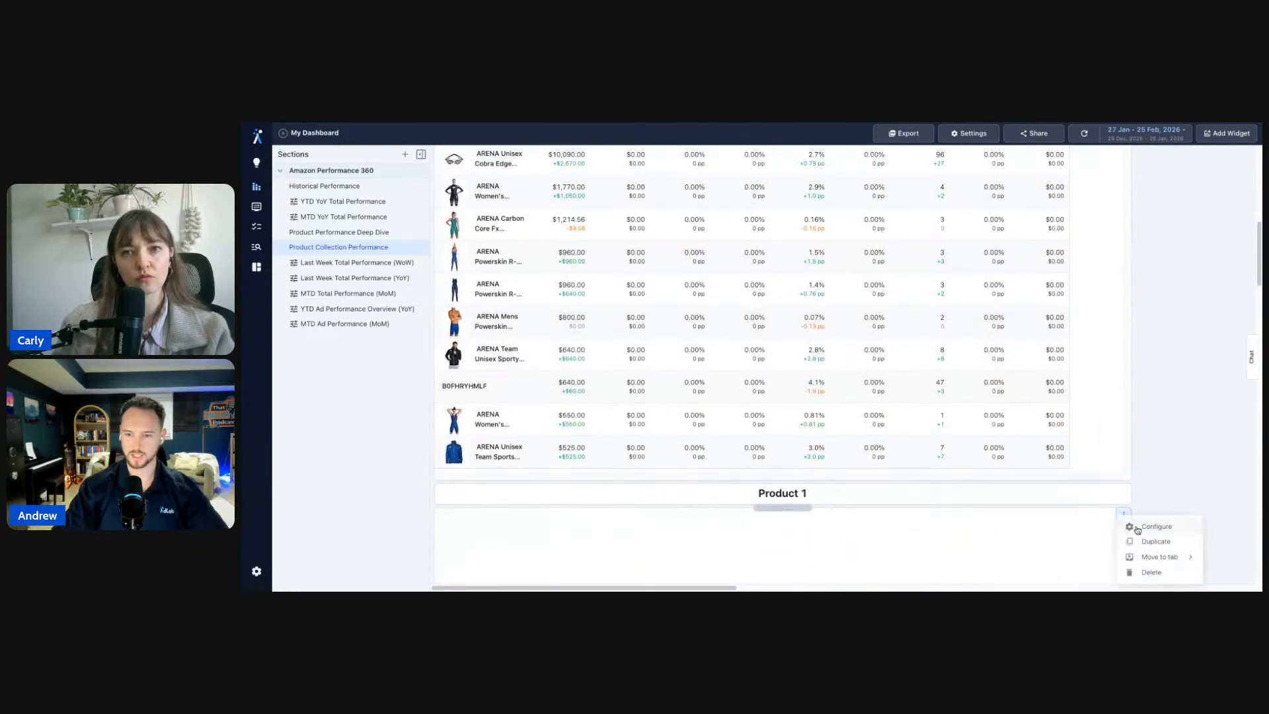
left_click(1137, 528)
left_click(1137, 284)
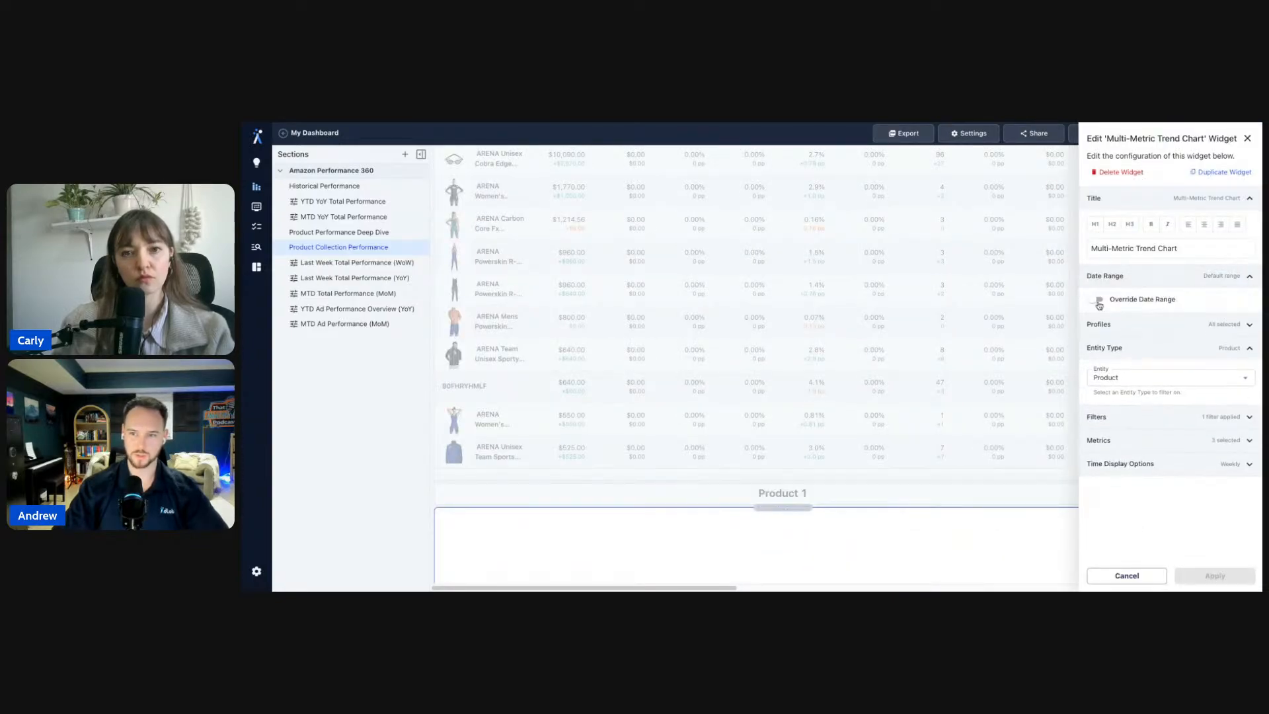
left_click(1096, 299)
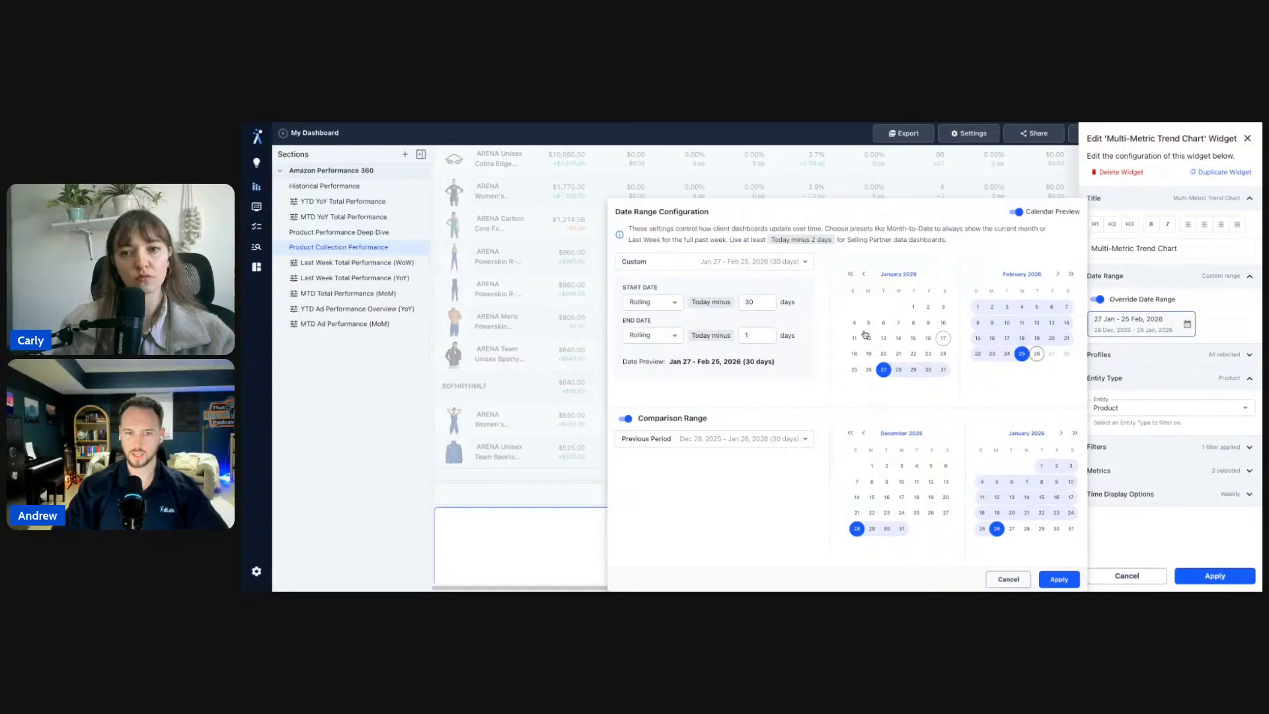
left_click(786, 261)
left_click(667, 345)
left_click(1069, 580)
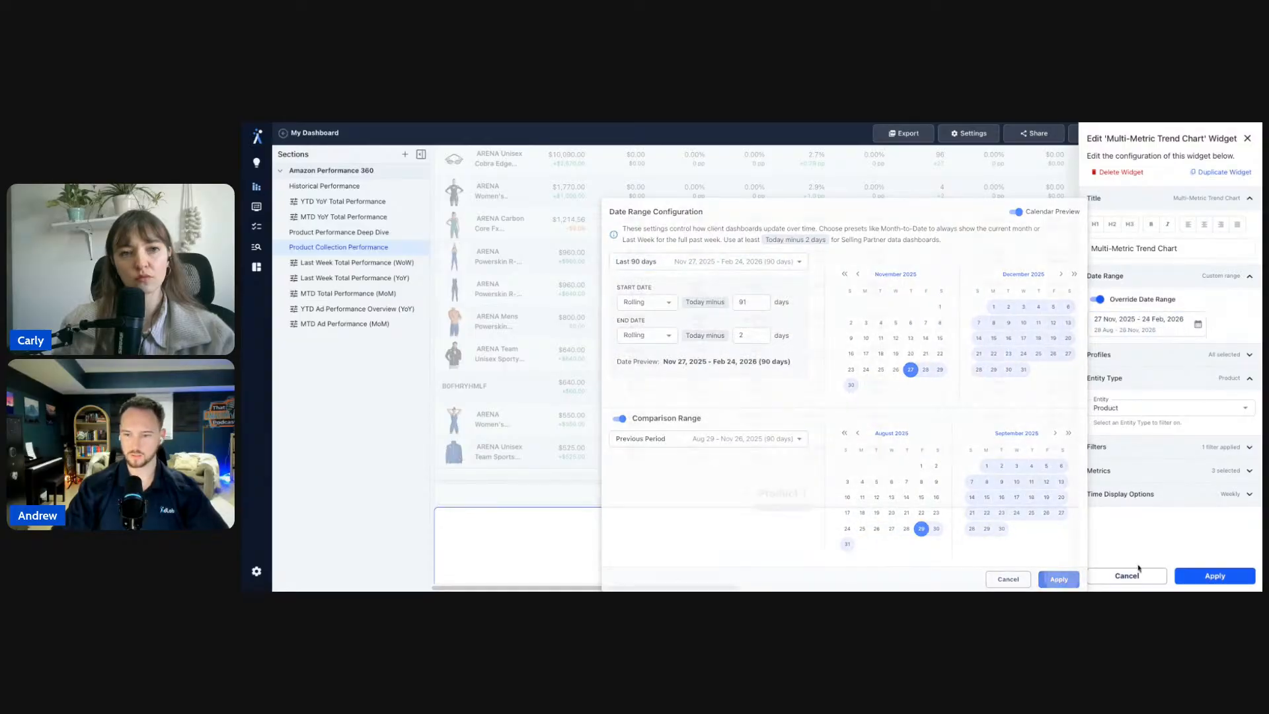
left_click(1177, 576)
- Go to the Last Week Total Performance (WoW) section in the sidebar
scroll(1188, 518, "down", 4)
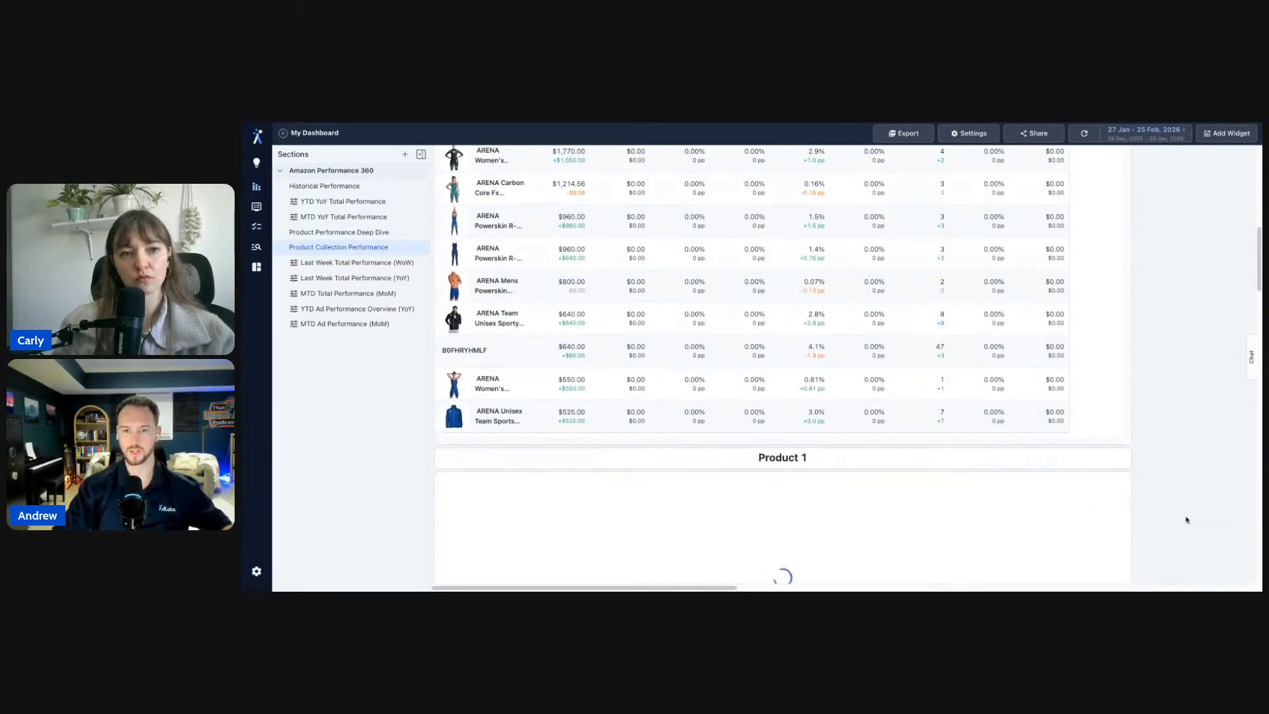
scroll(1194, 500, "up", 8)
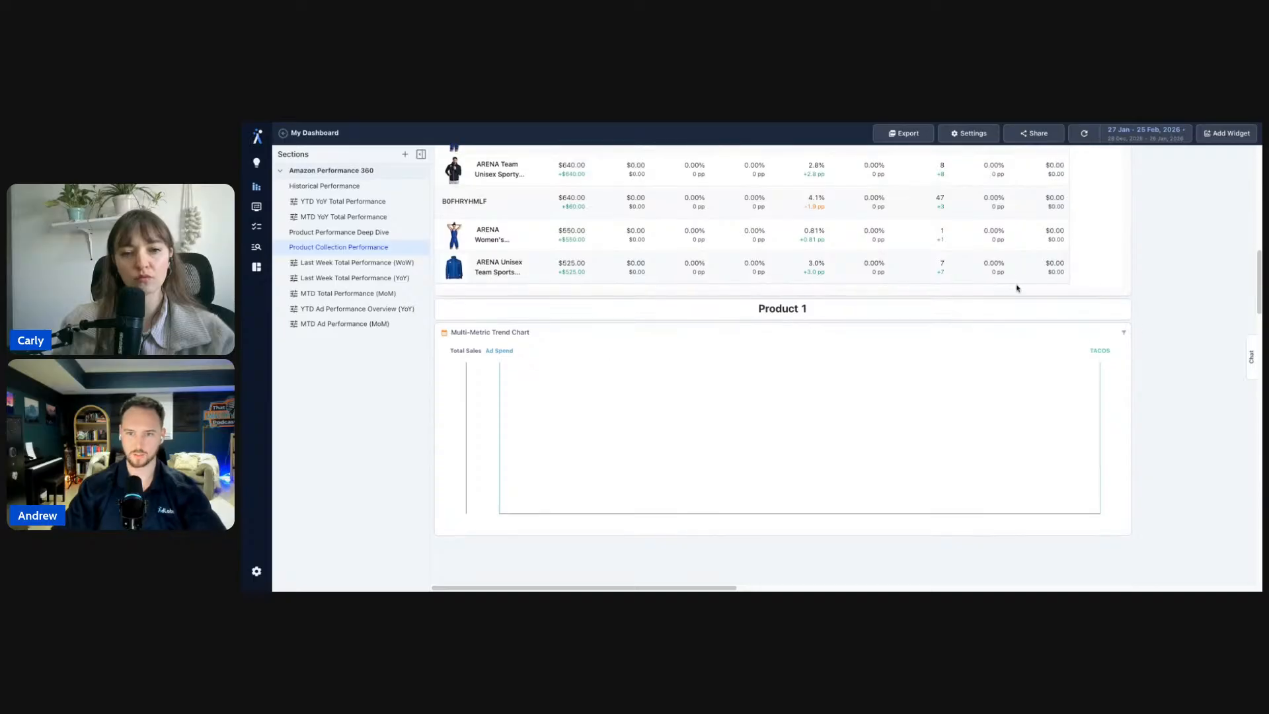
scroll(1182, 359, "up", 3)
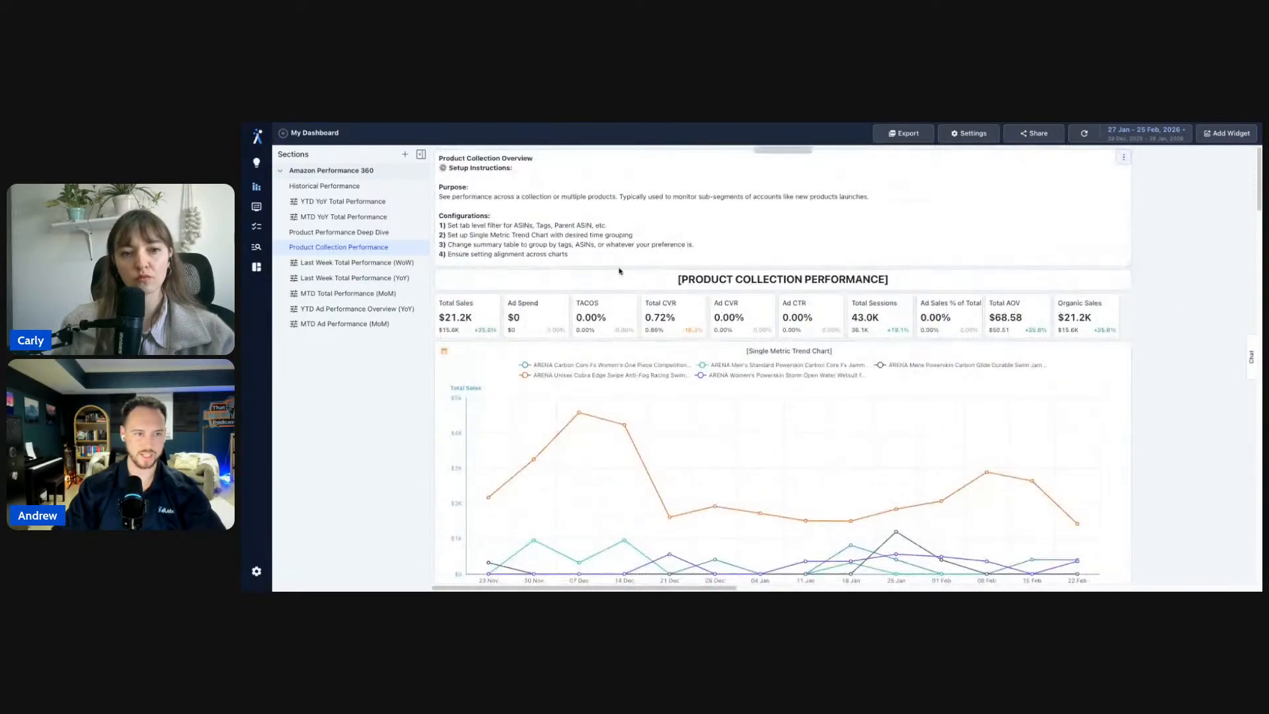
left_click(364, 265)
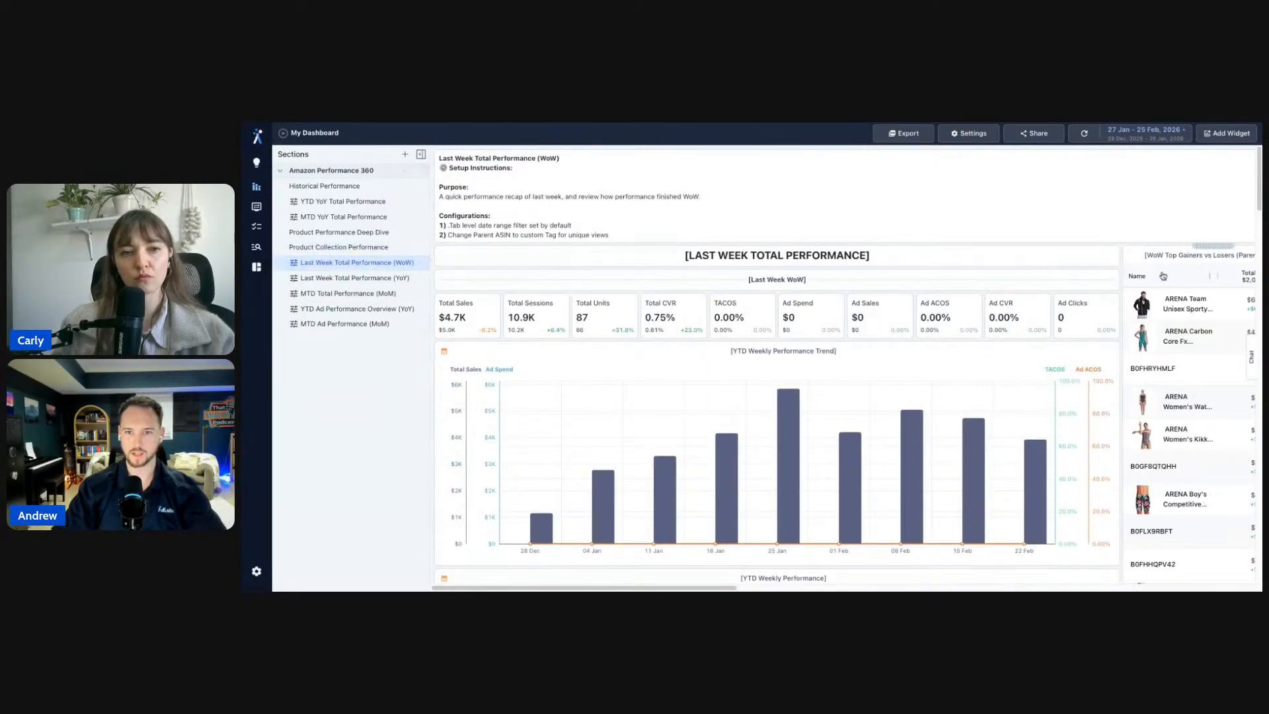
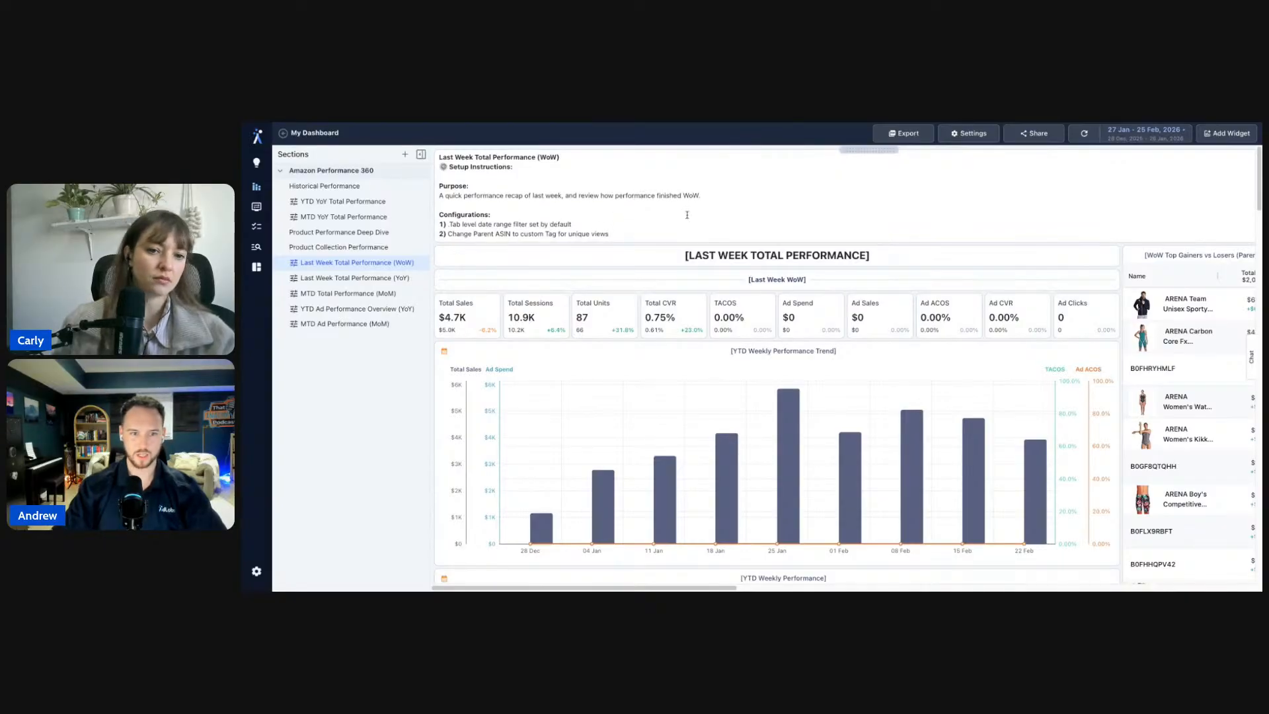
- Scroll through the Last Week Total Performance (WoW) section to review its widgets
scroll(859, 224, "down", 2)
scroll(978, 246, "down", 1)
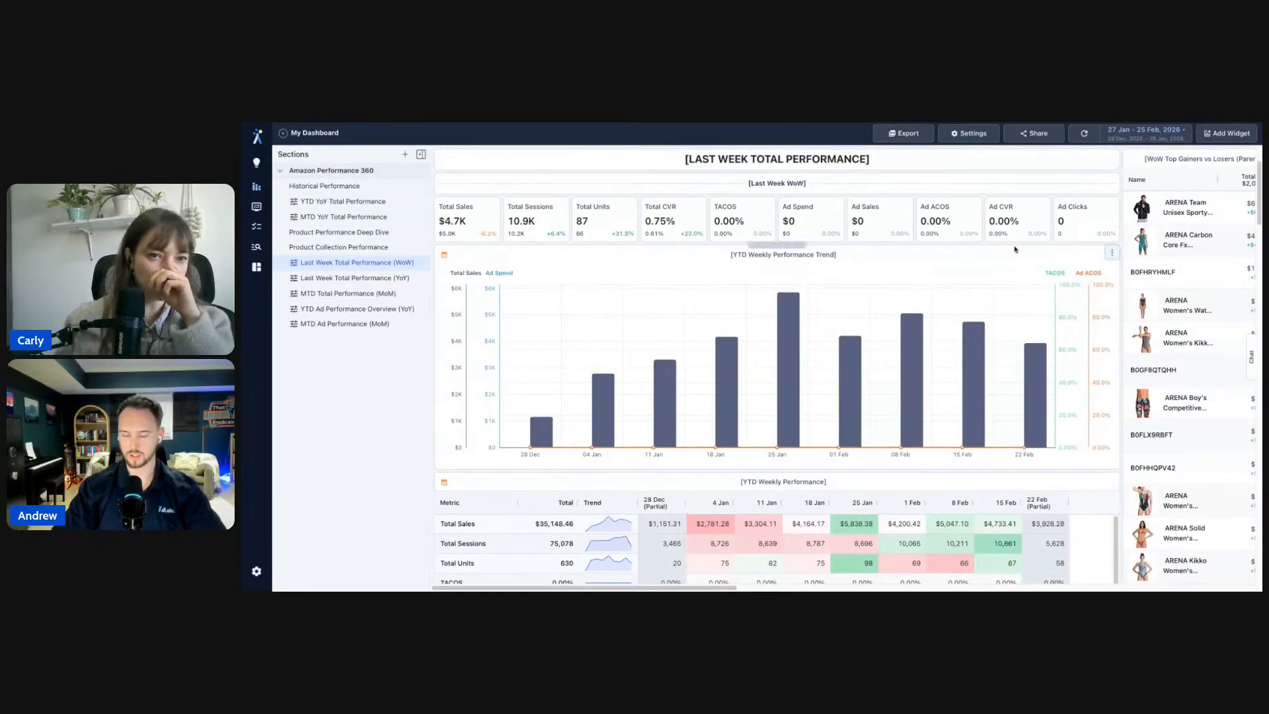
scroll(1015, 244, "up", 3)
scroll(1015, 248, "right", 3)
scroll(1015, 248, "right", 1)
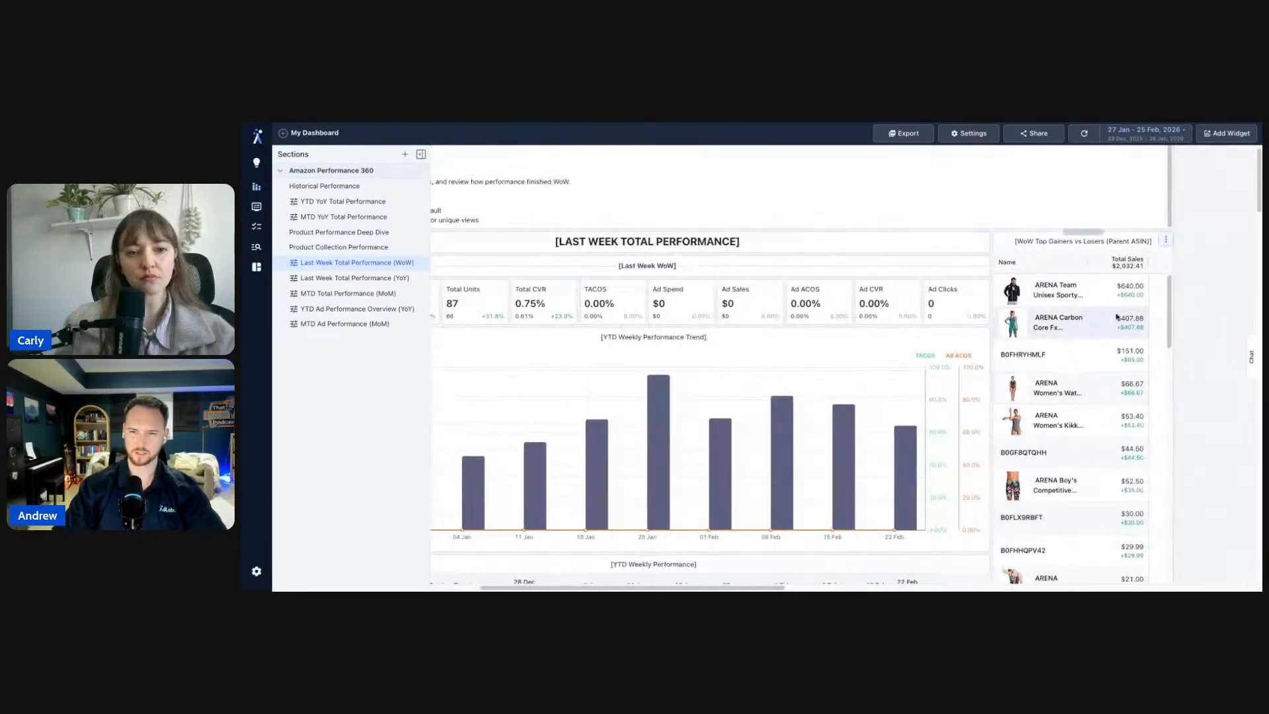
scroll(1209, 368, "down", 10)
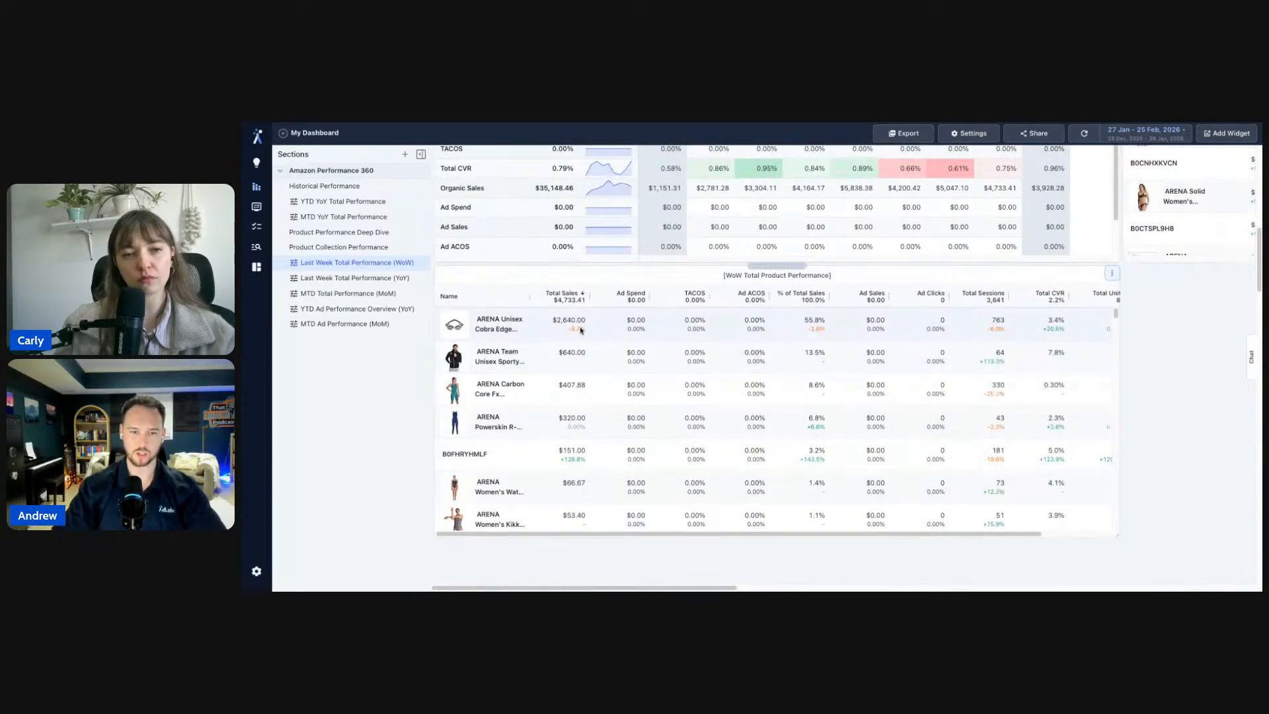
mouse_move(581, 330)
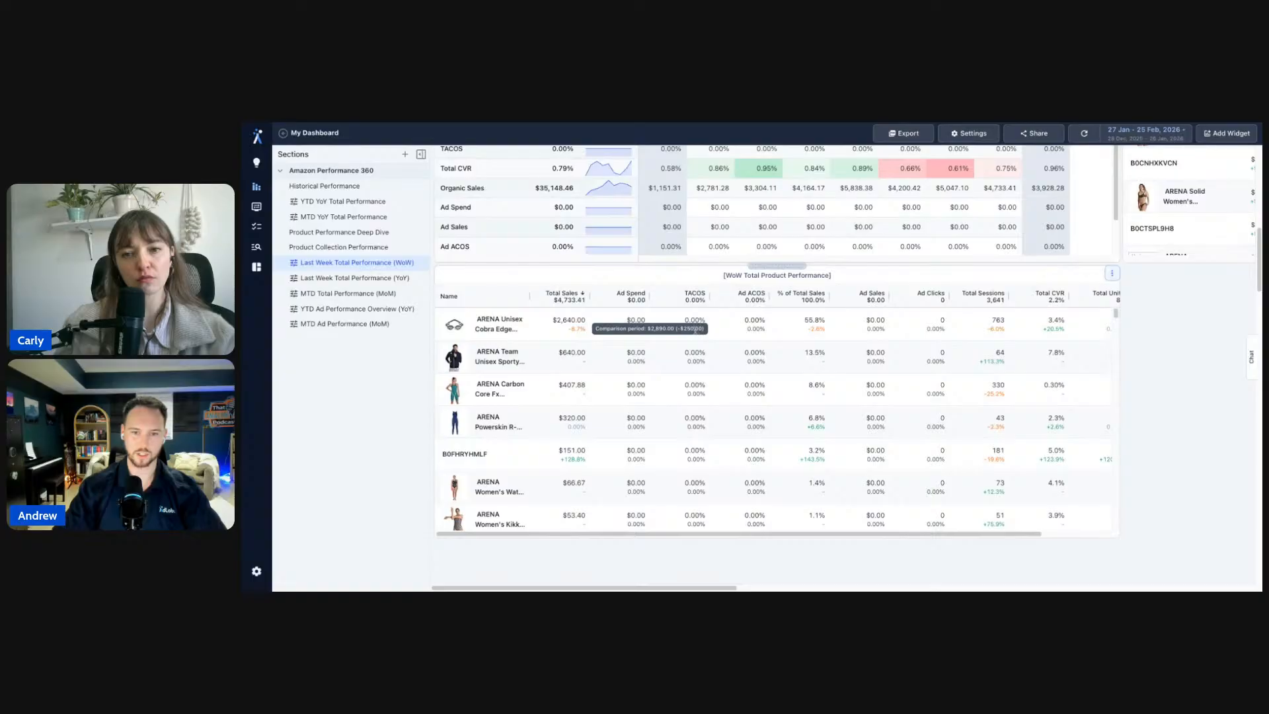
scroll(1000, 379, "up", 9)
scroll(1000, 380, "right", 5)
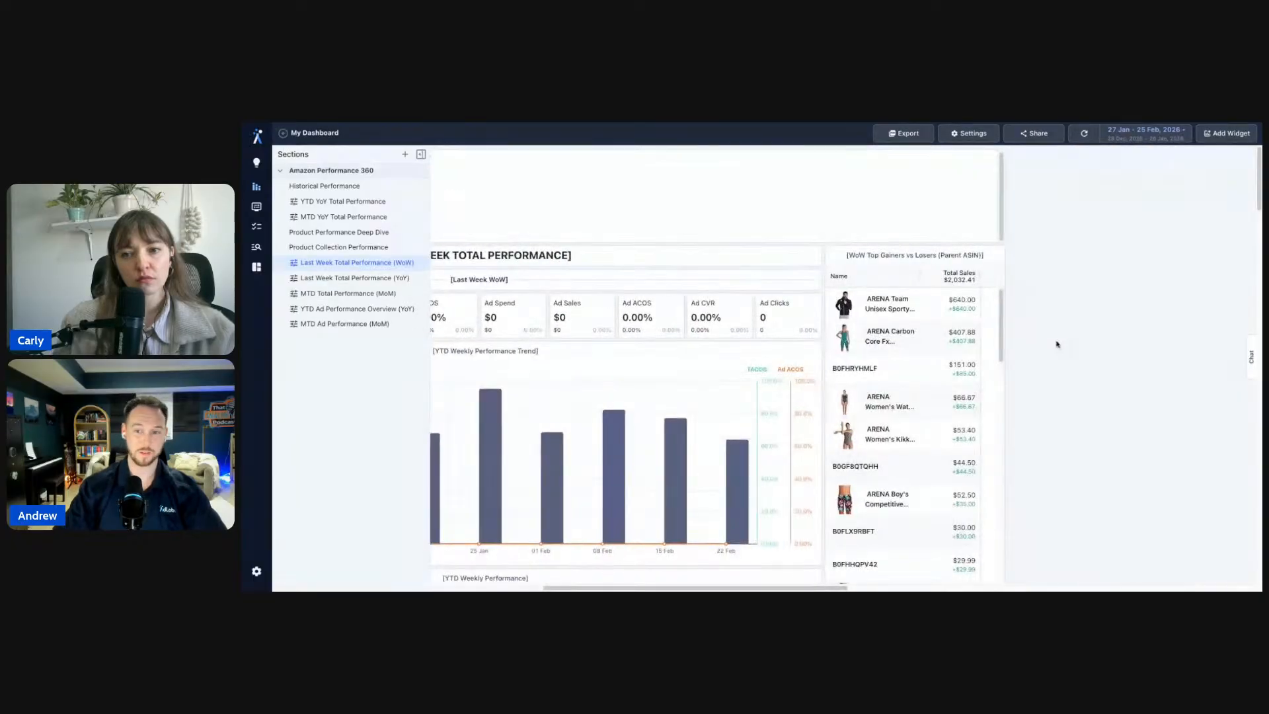
scroll(1056, 344, "down", 3)
scroll(1056, 345, "up", 2)
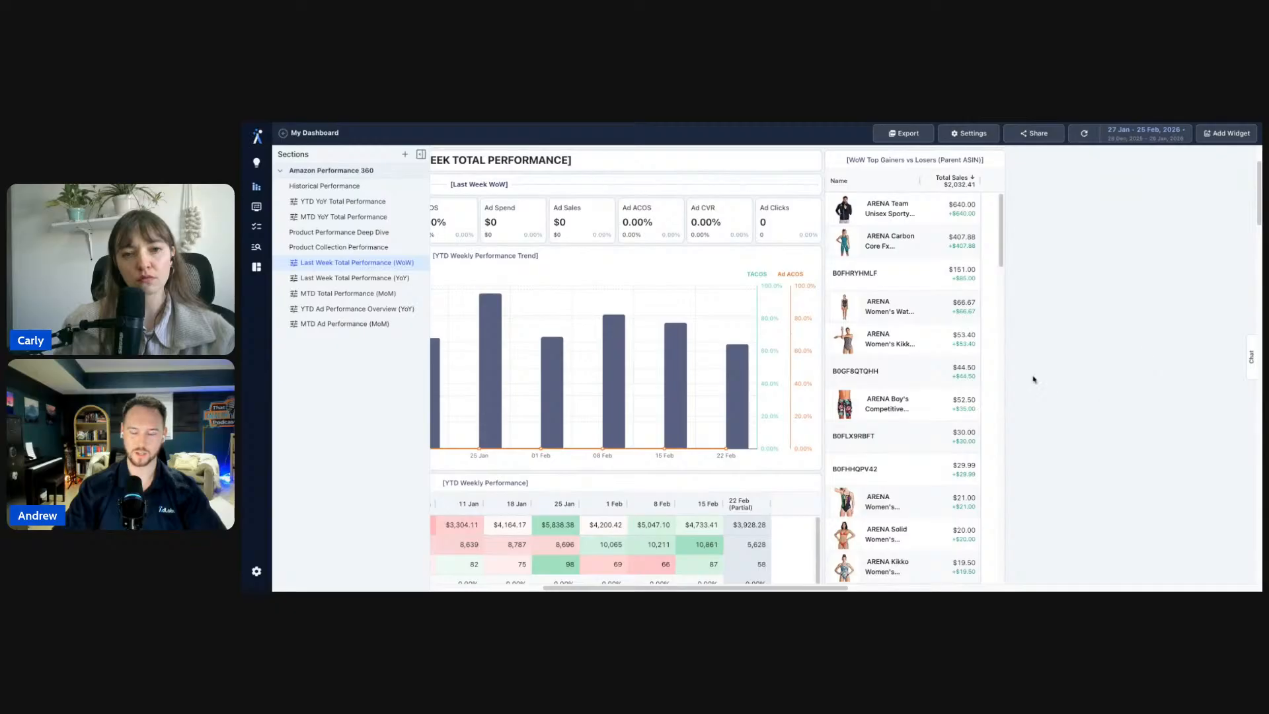
scroll(1046, 375, "up", 1)
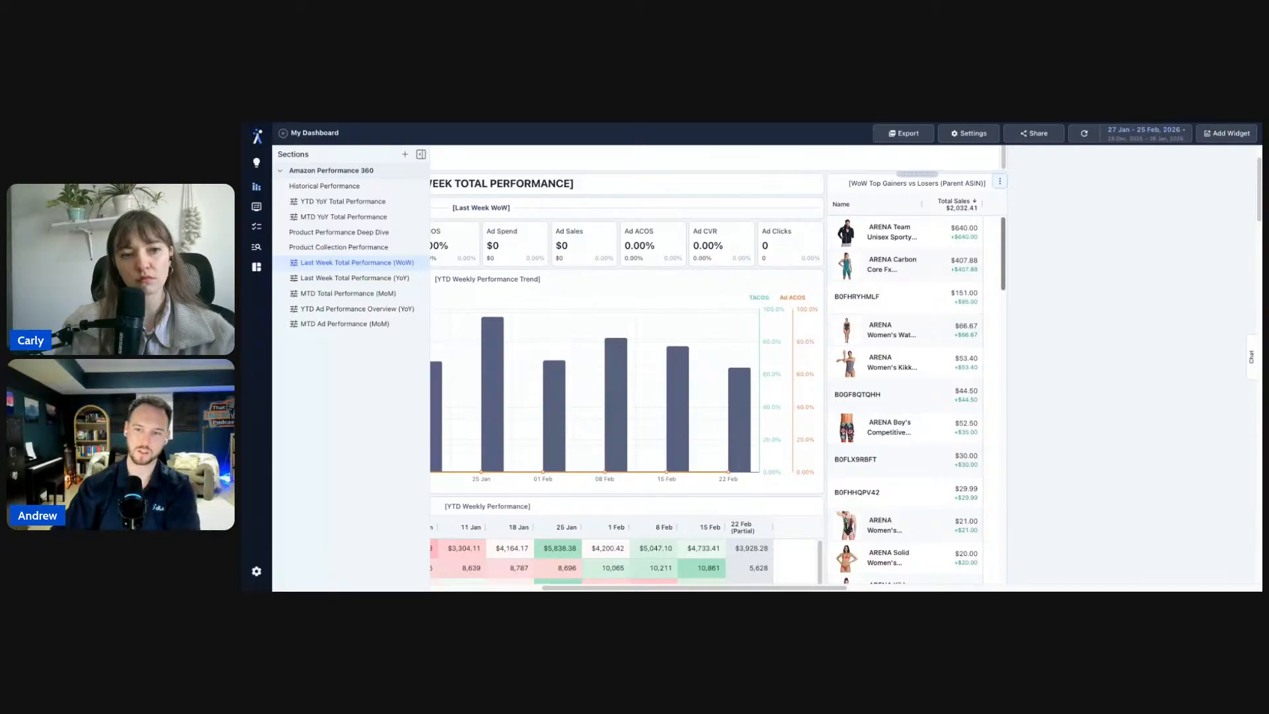
scroll(1073, 343, "left", 5)
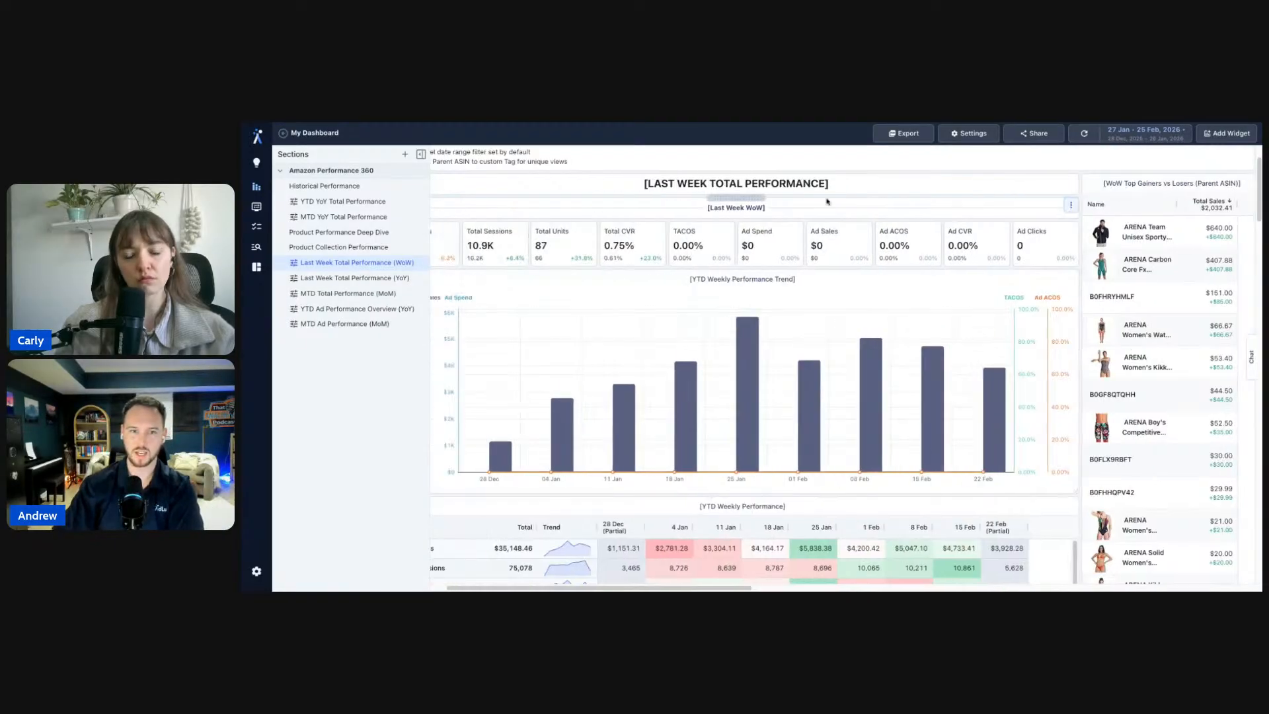
scroll(1193, 415, "down", 10)
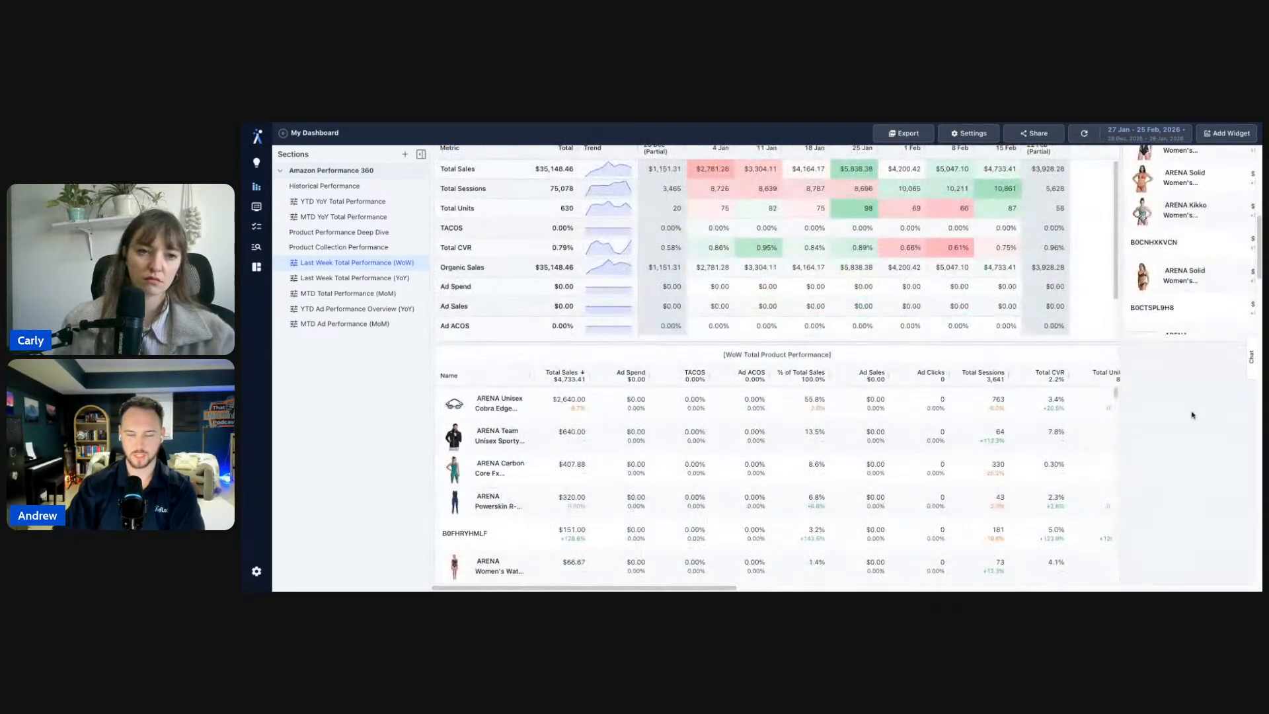
scroll(1193, 415, "up", 10)
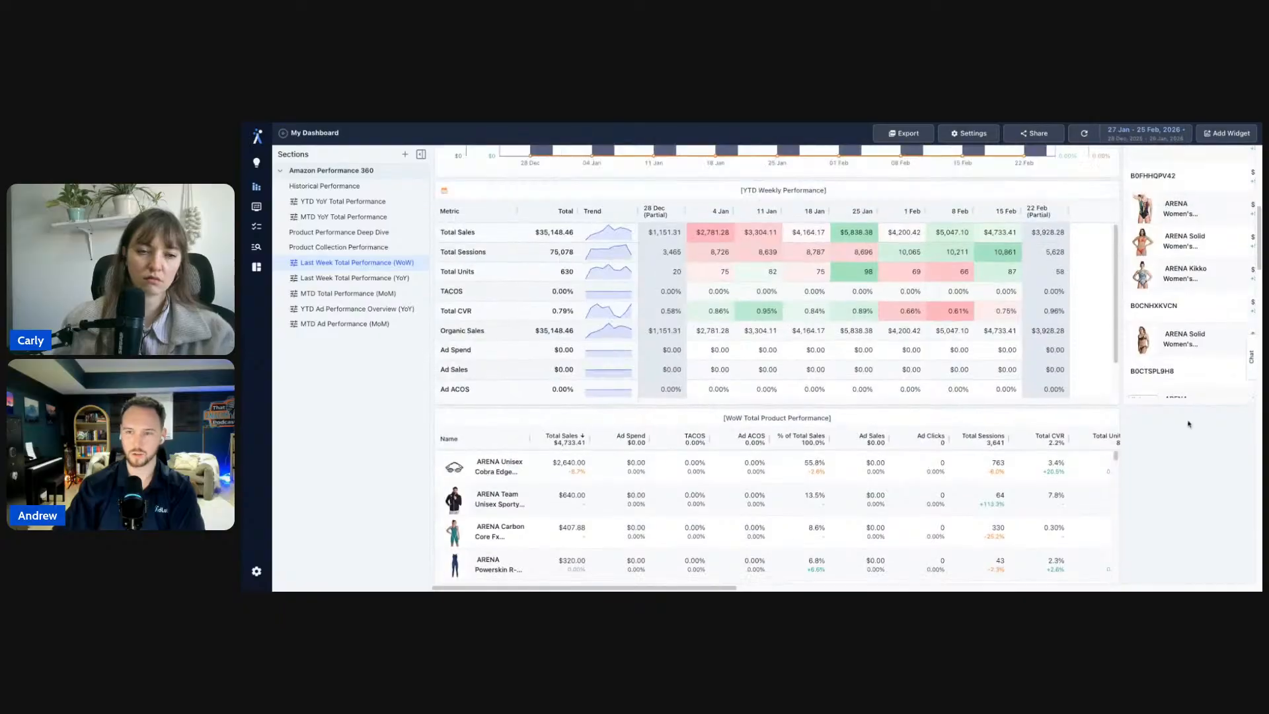
scroll(1097, 199, "right", 3)
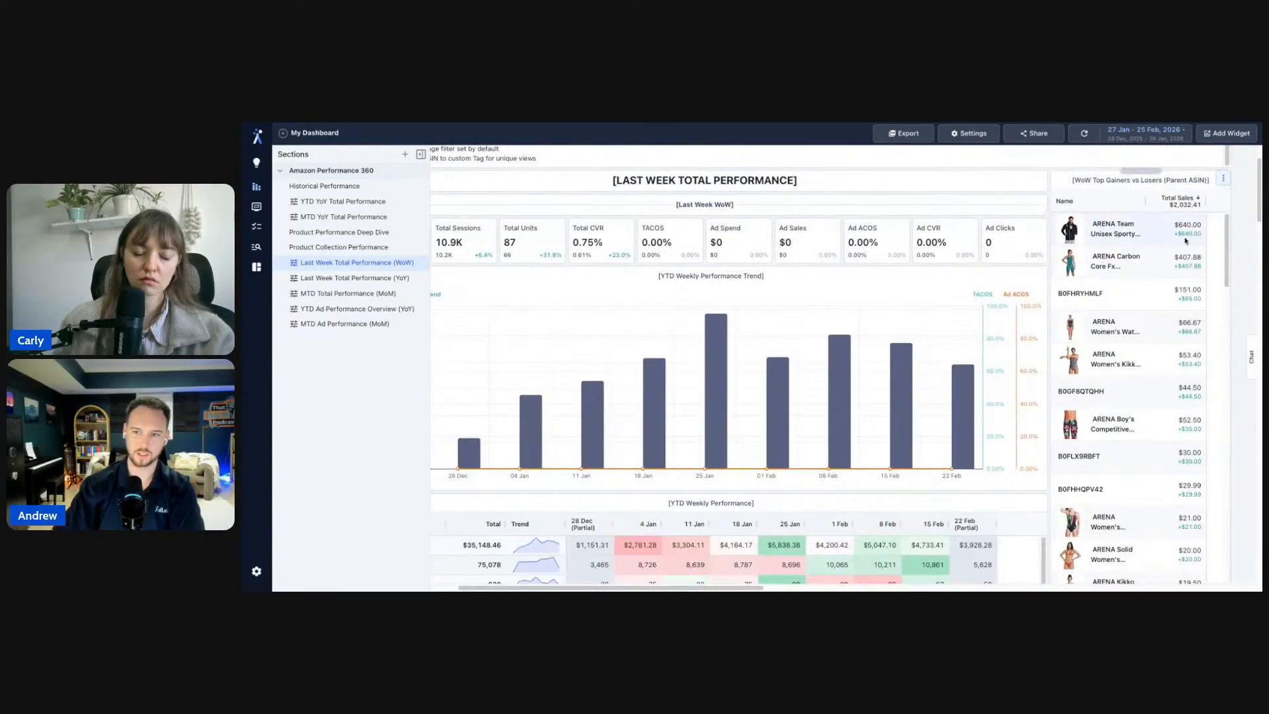
scroll(940, 201, "down", 3)
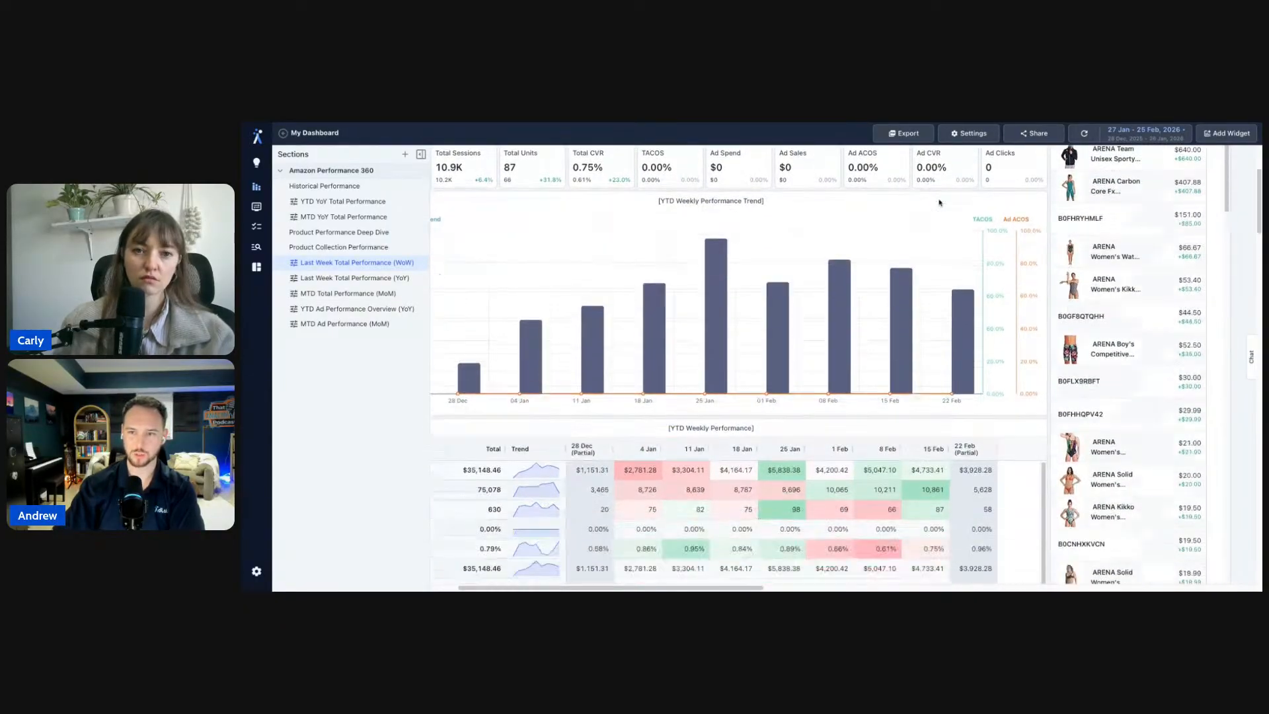
scroll(549, 445, "down", 8)
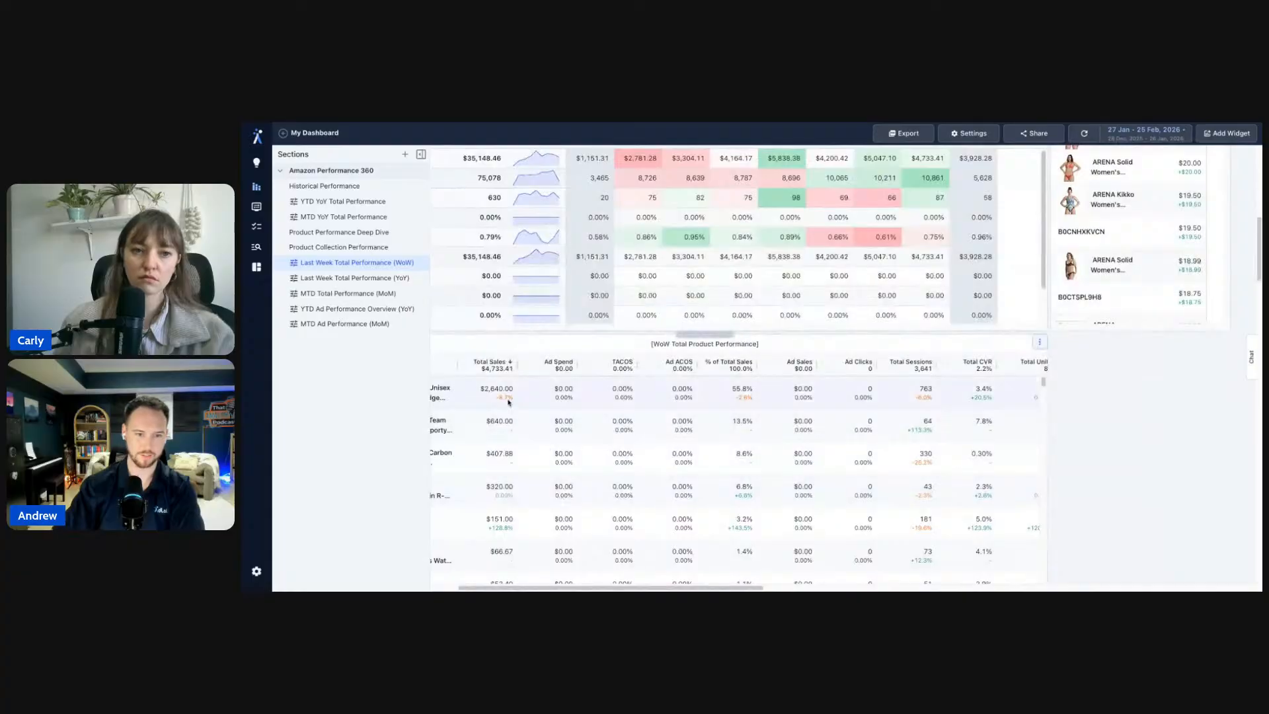
scroll(513, 400, "left", 3)
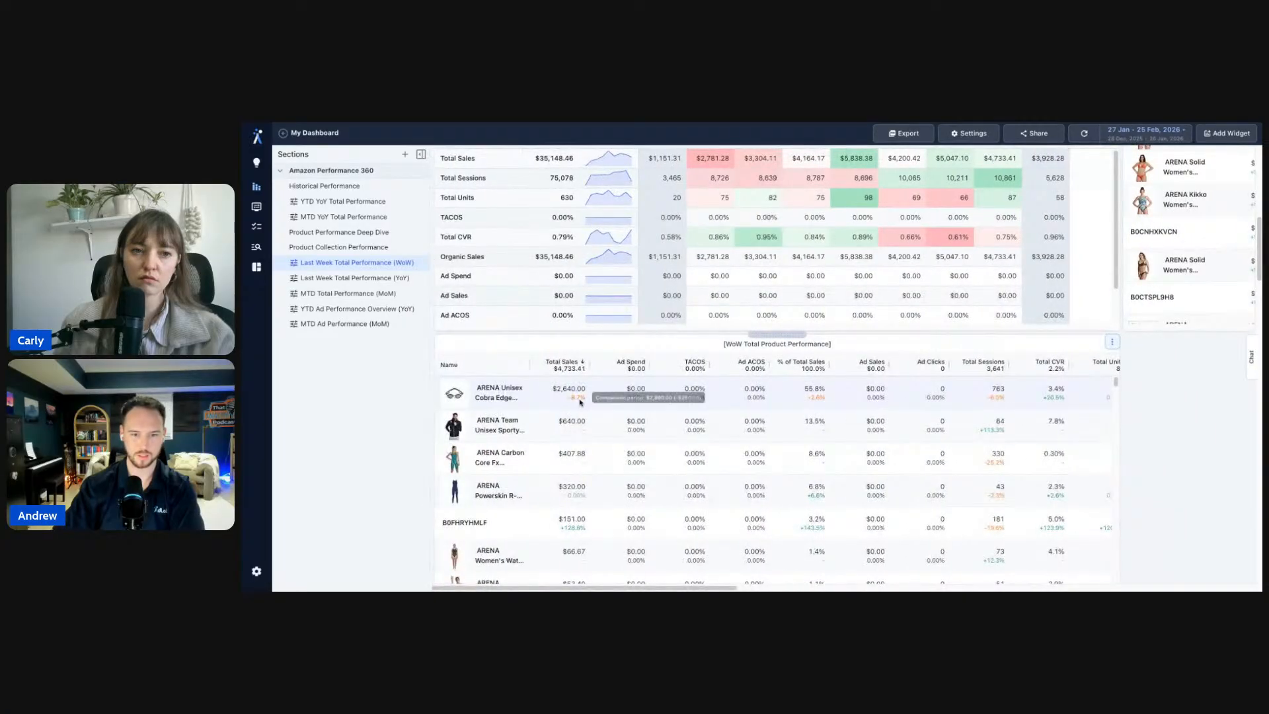
scroll(619, 354, "up", 10)
- In the Last Week Total Performance (YoY) tab, clear the second setup note's text
left_click(410, 278)
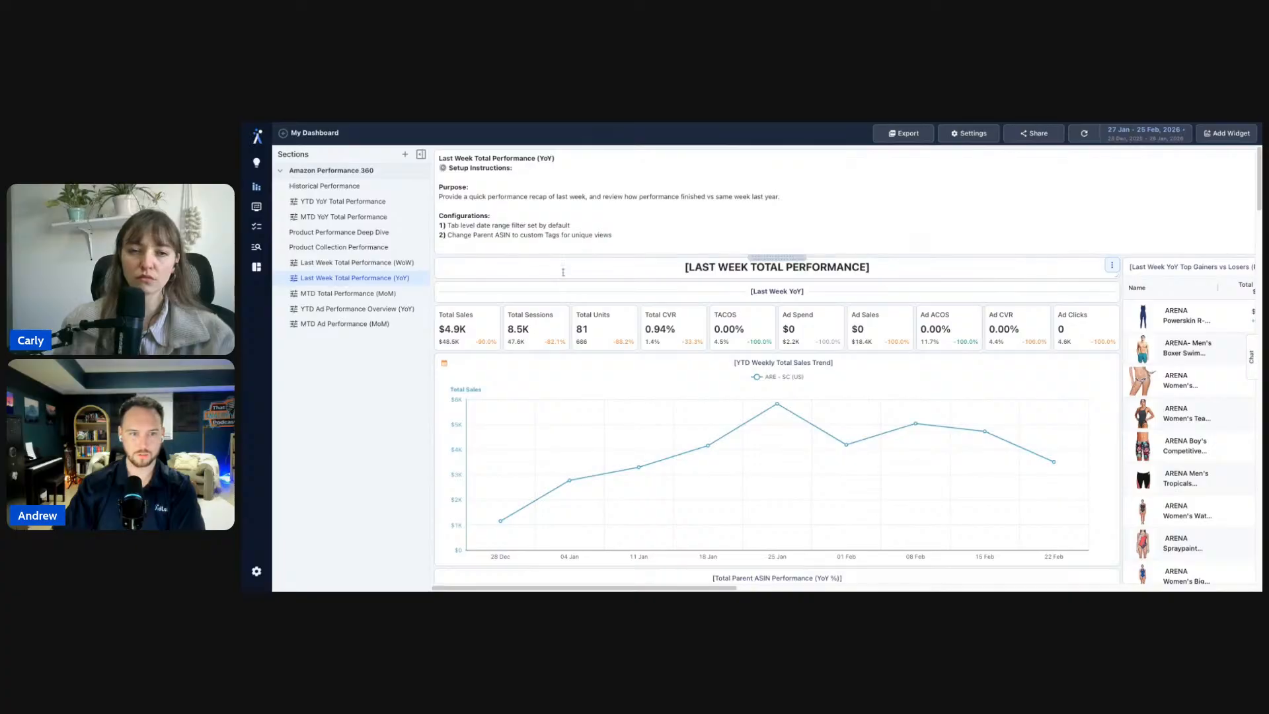
scroll(1093, 387, "down", 8)
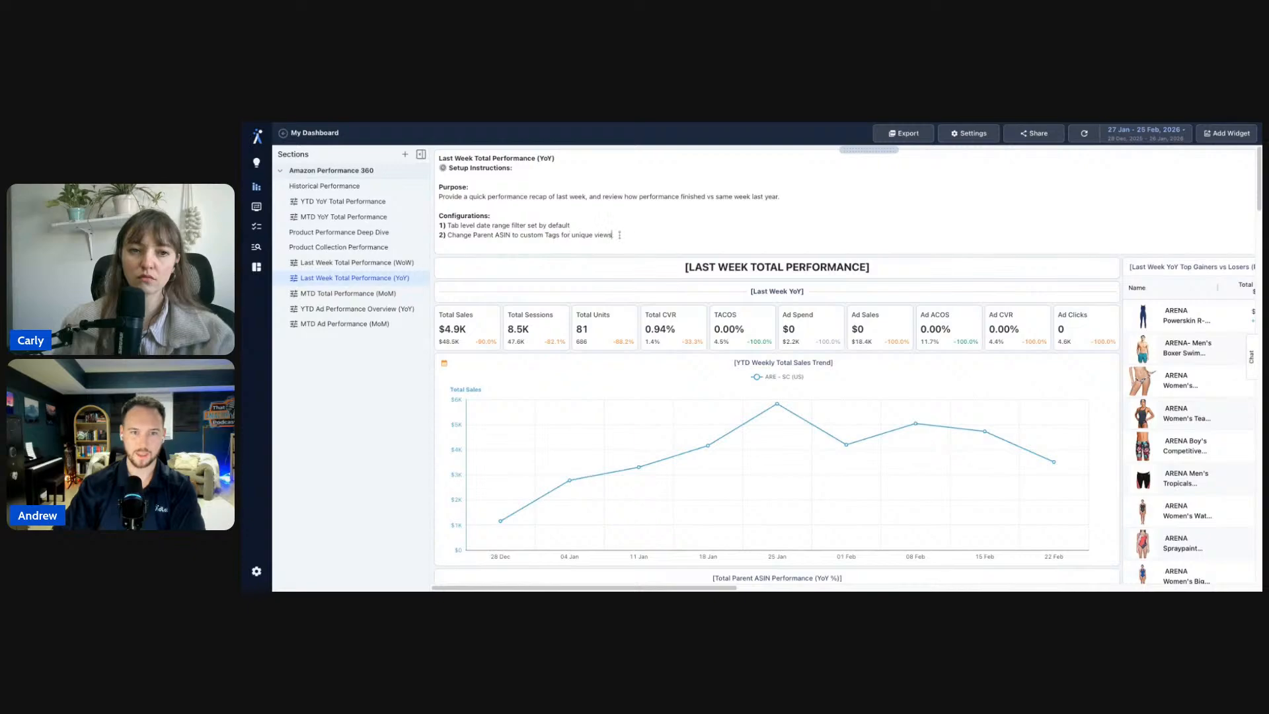
left_click_drag(619, 235, 480, 234)
left_click(630, 230)
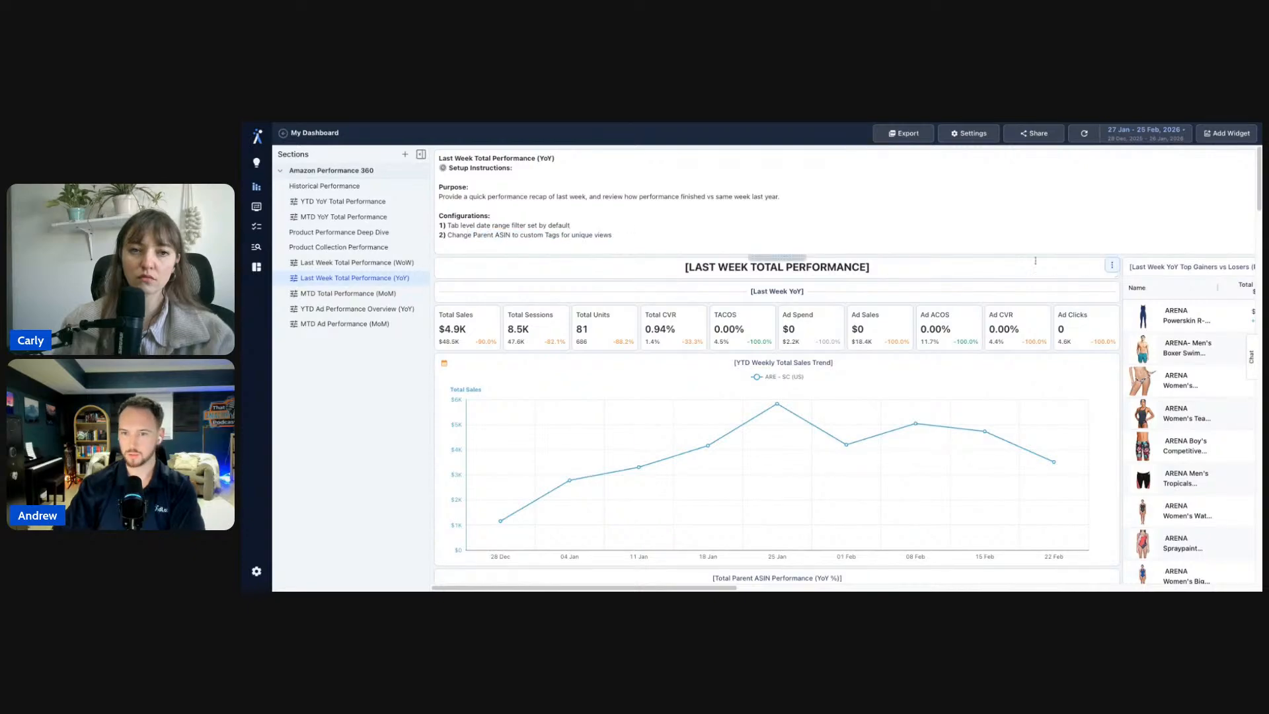
scroll(890, 264, "down", 6)
scroll(891, 264, "up", 2)
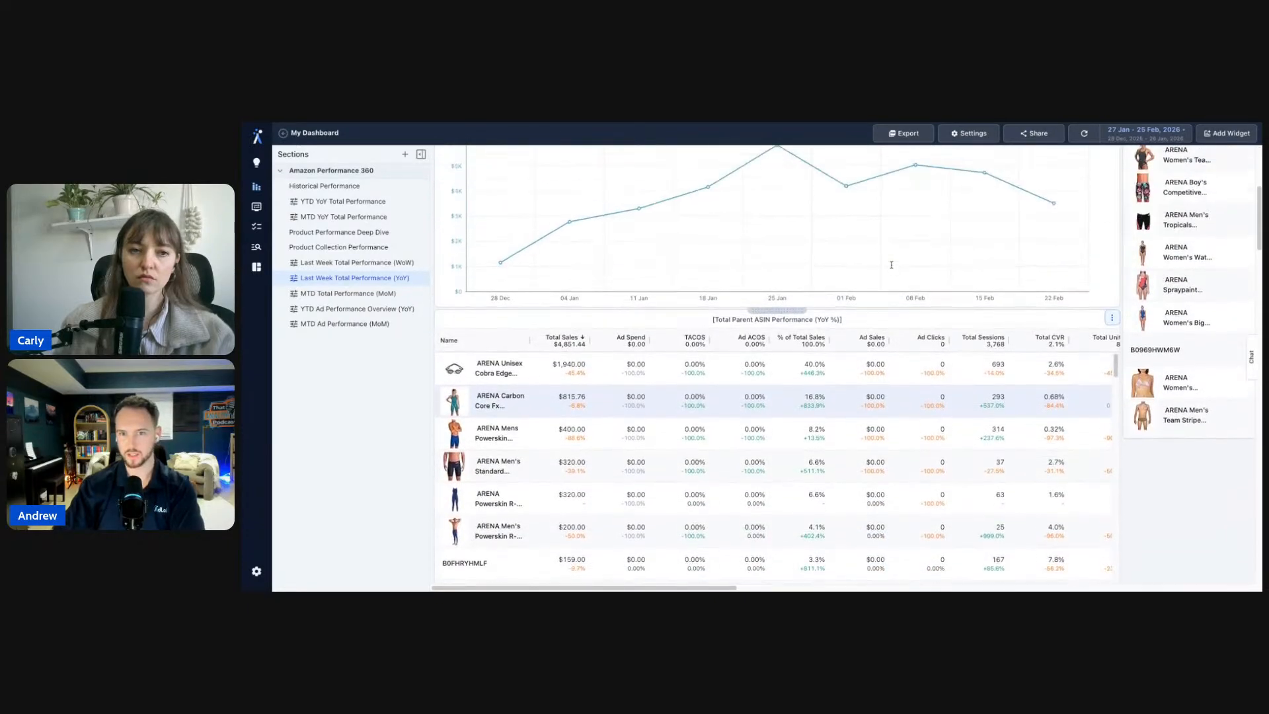
left_click(324, 277)
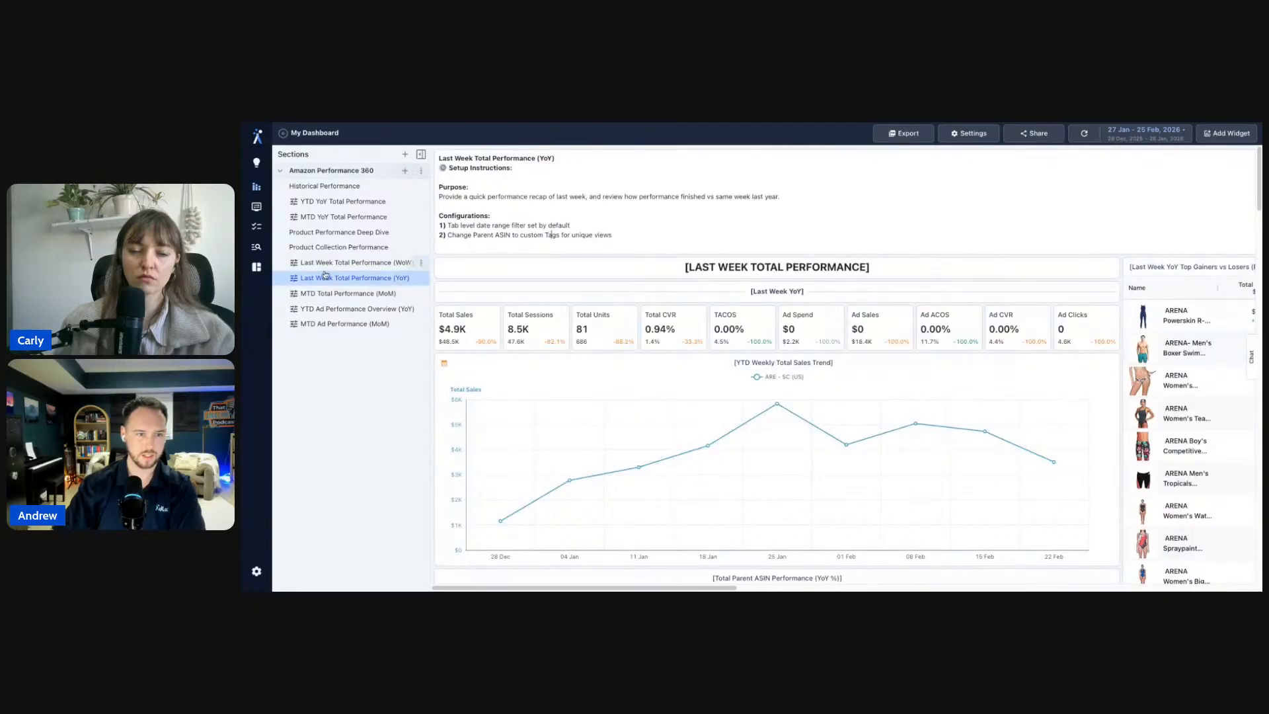
- Bring up the Total ACOS Target gauge's options on the MTD Total Performance (MoM) tab
left_click(331, 296)
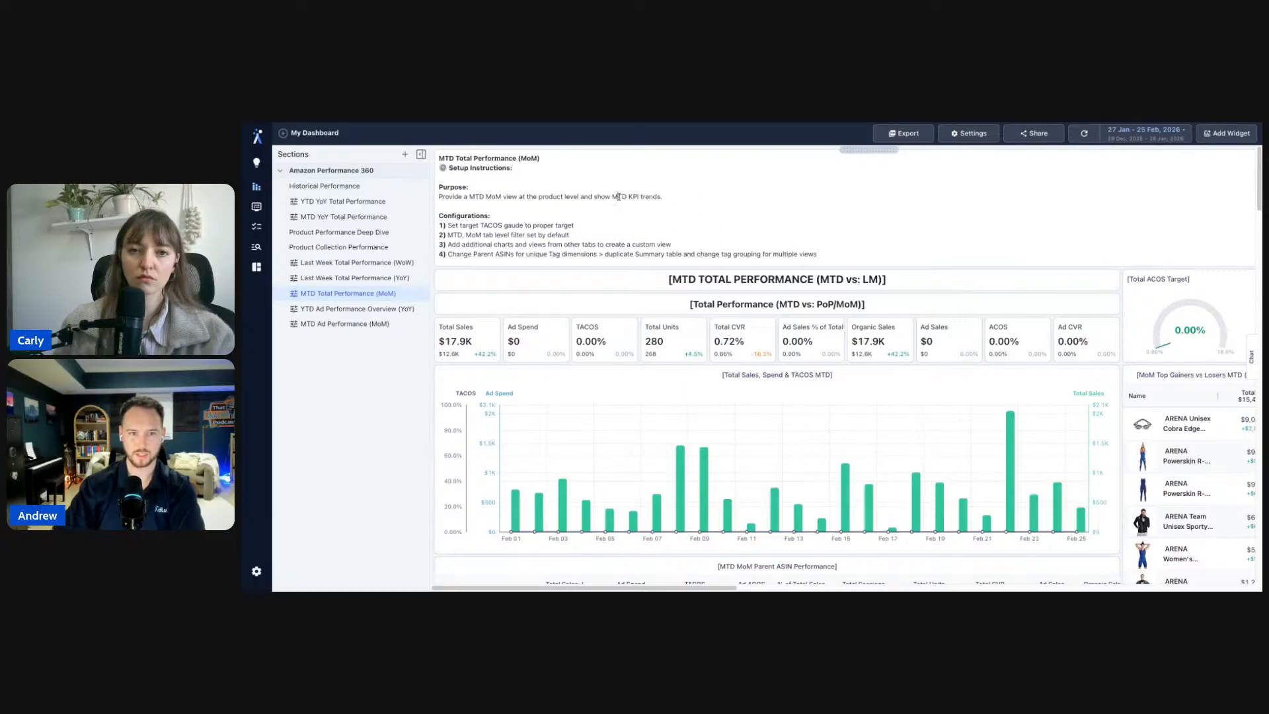
scroll(834, 246, "down", 2)
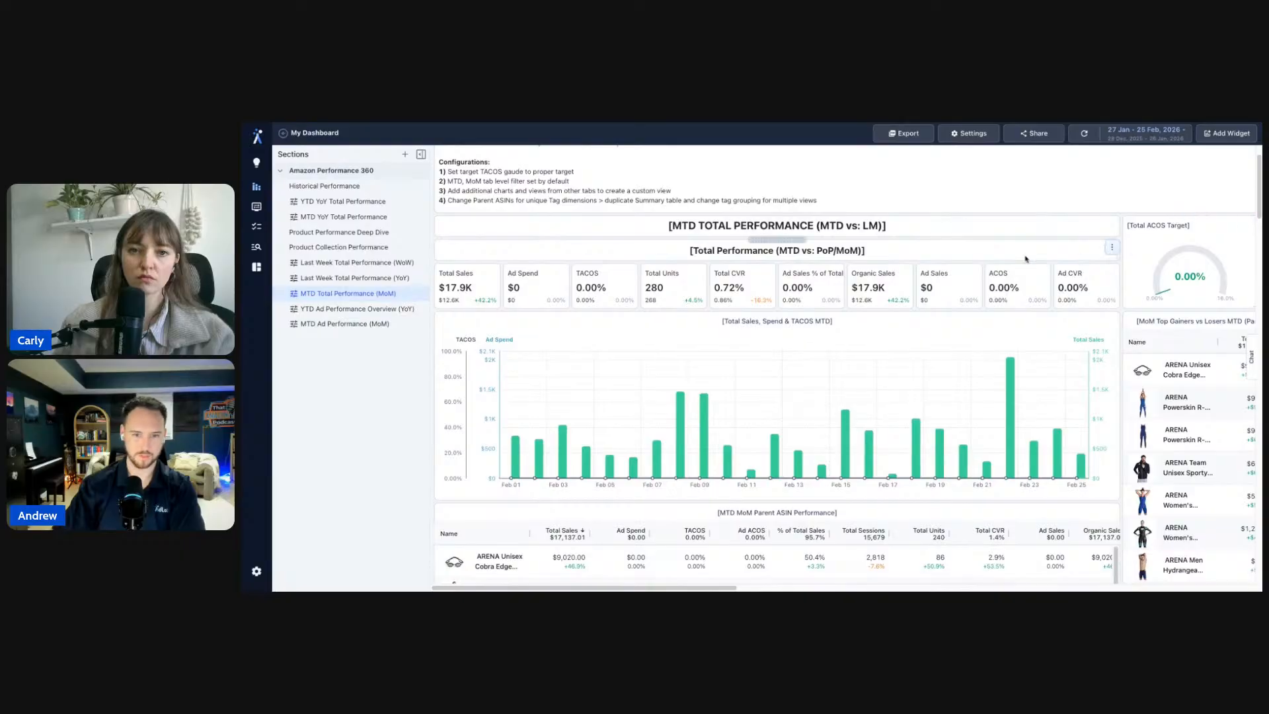
scroll(1132, 259, "right", 3)
left_click(1050, 223)
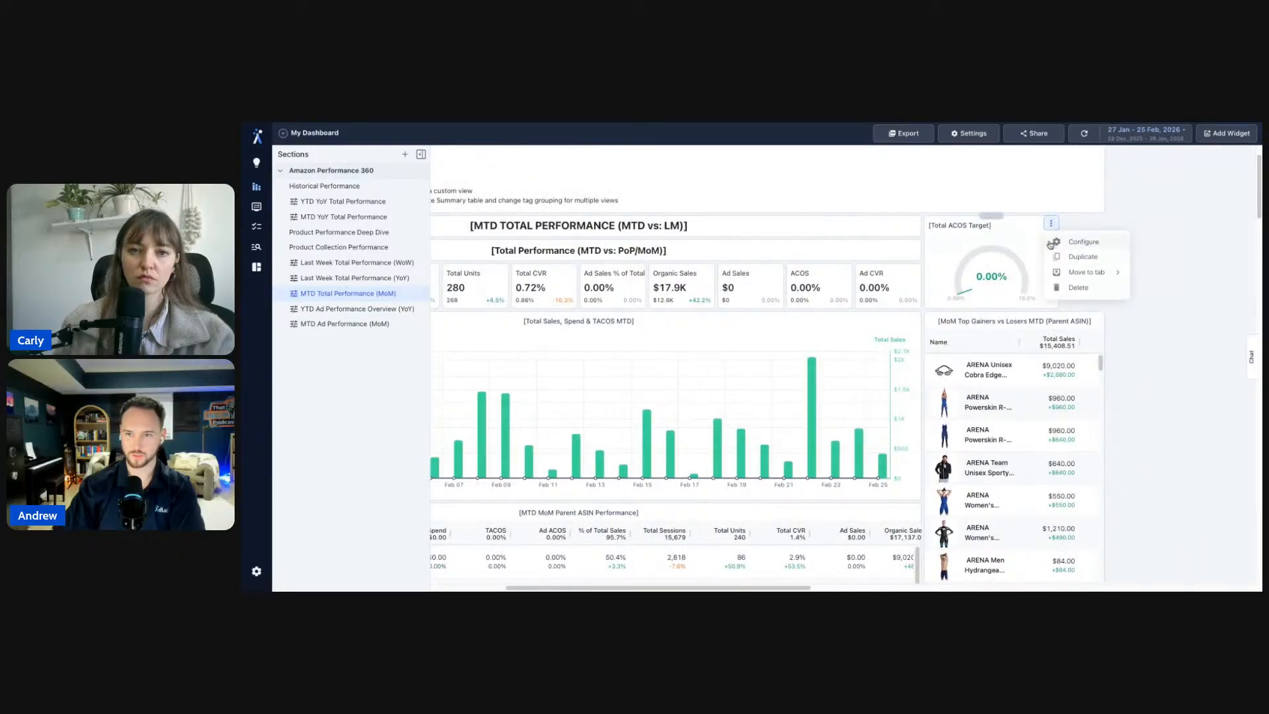
left_click(1084, 242)
scroll(1176, 391, "down", 1)
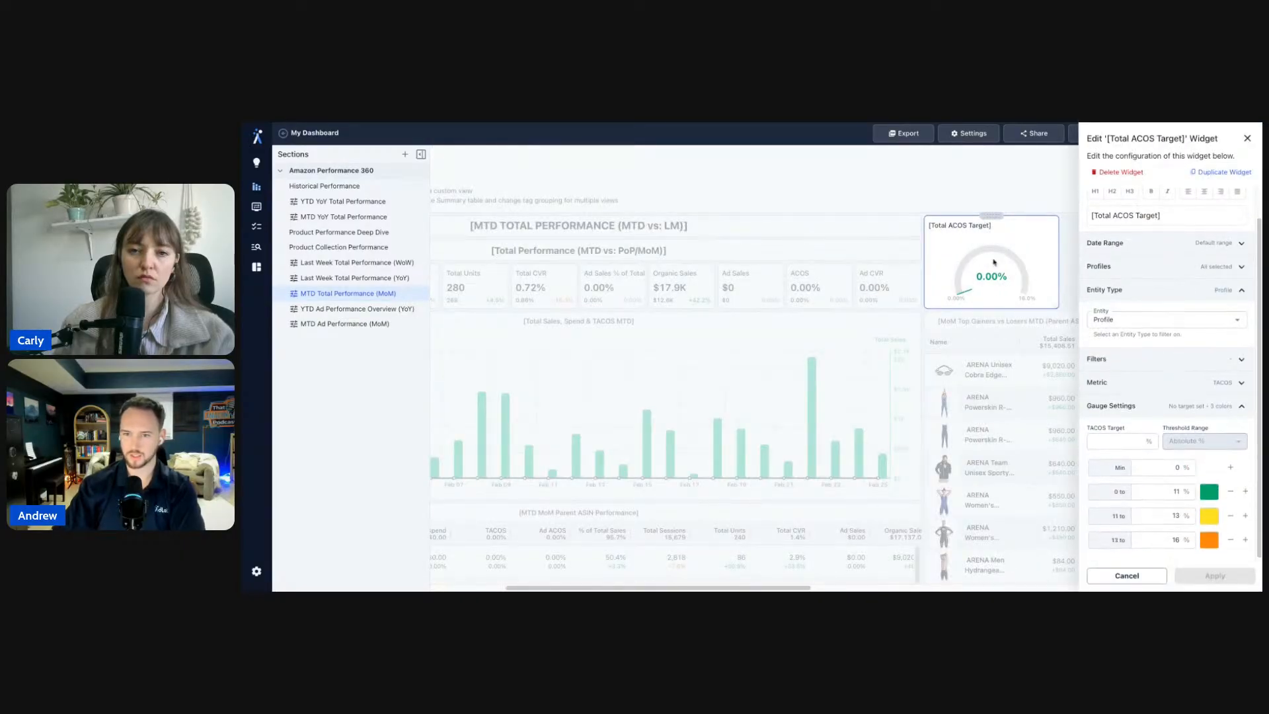
key("Escape")
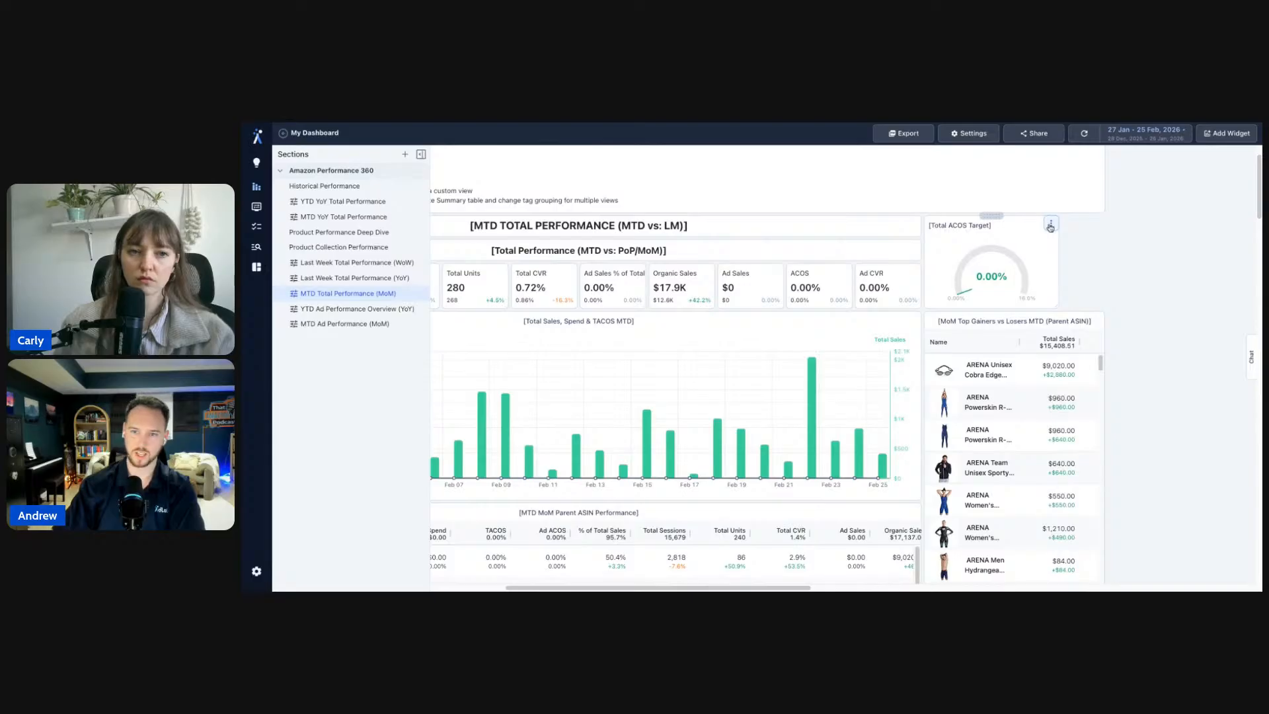
left_click(1050, 223)
left_click(1084, 242)
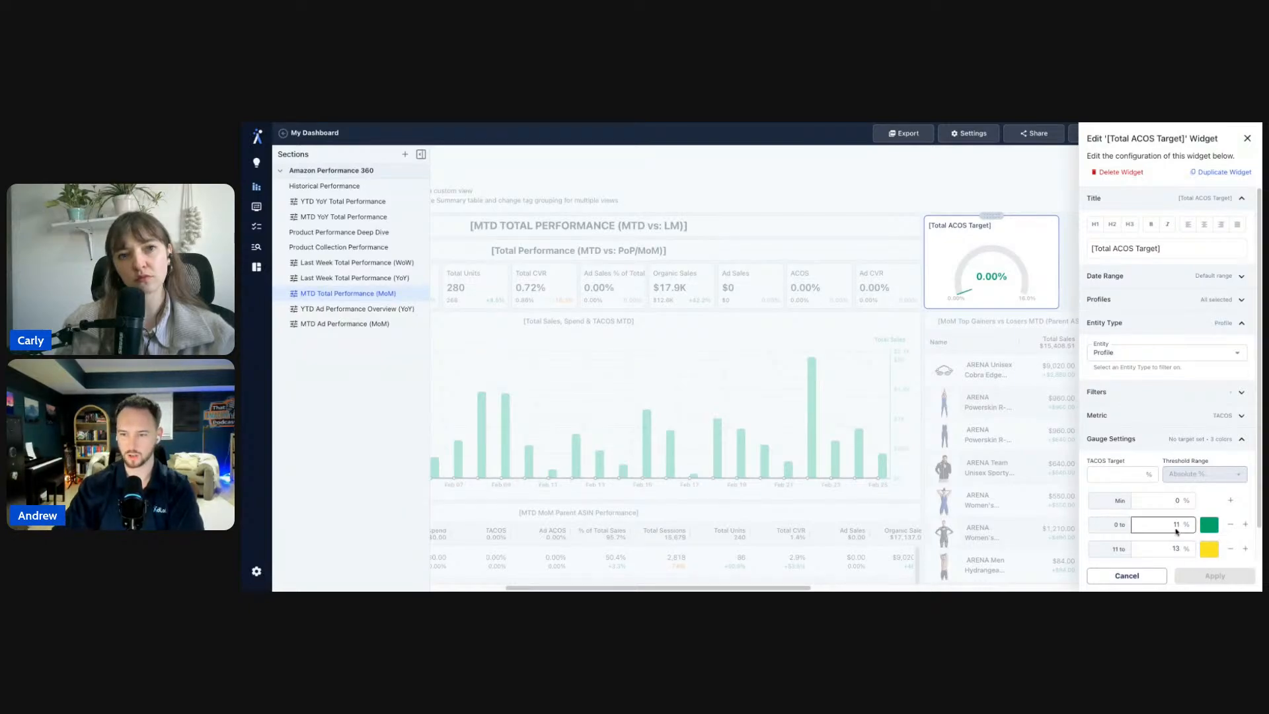
left_click(1143, 573)
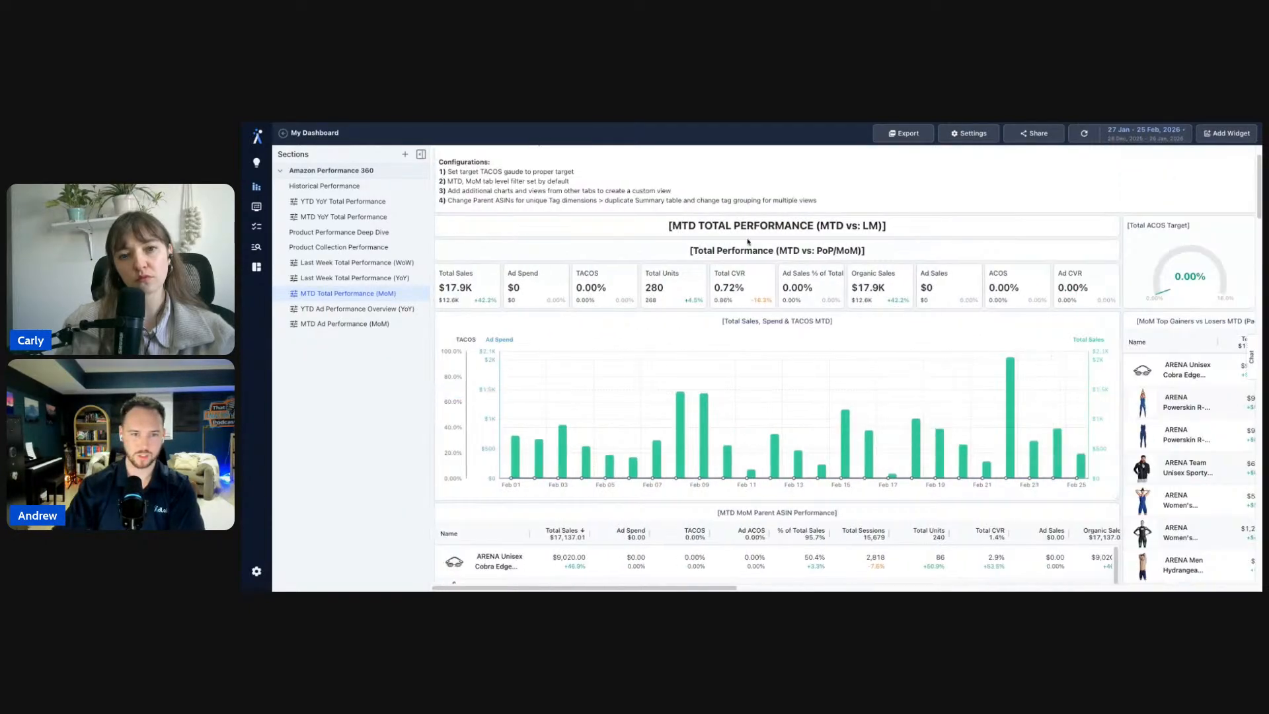
scroll(747, 240, "down", 5)
scroll(747, 241, "down", 3)
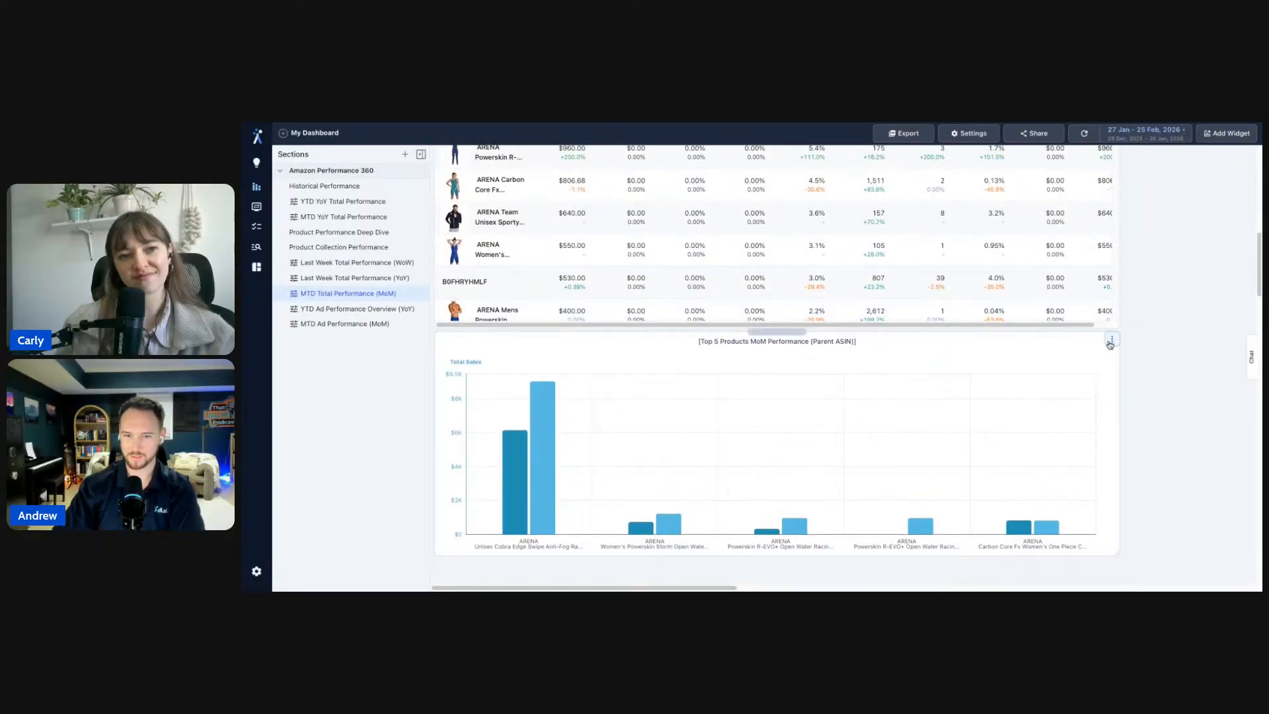
left_click(1110, 342)
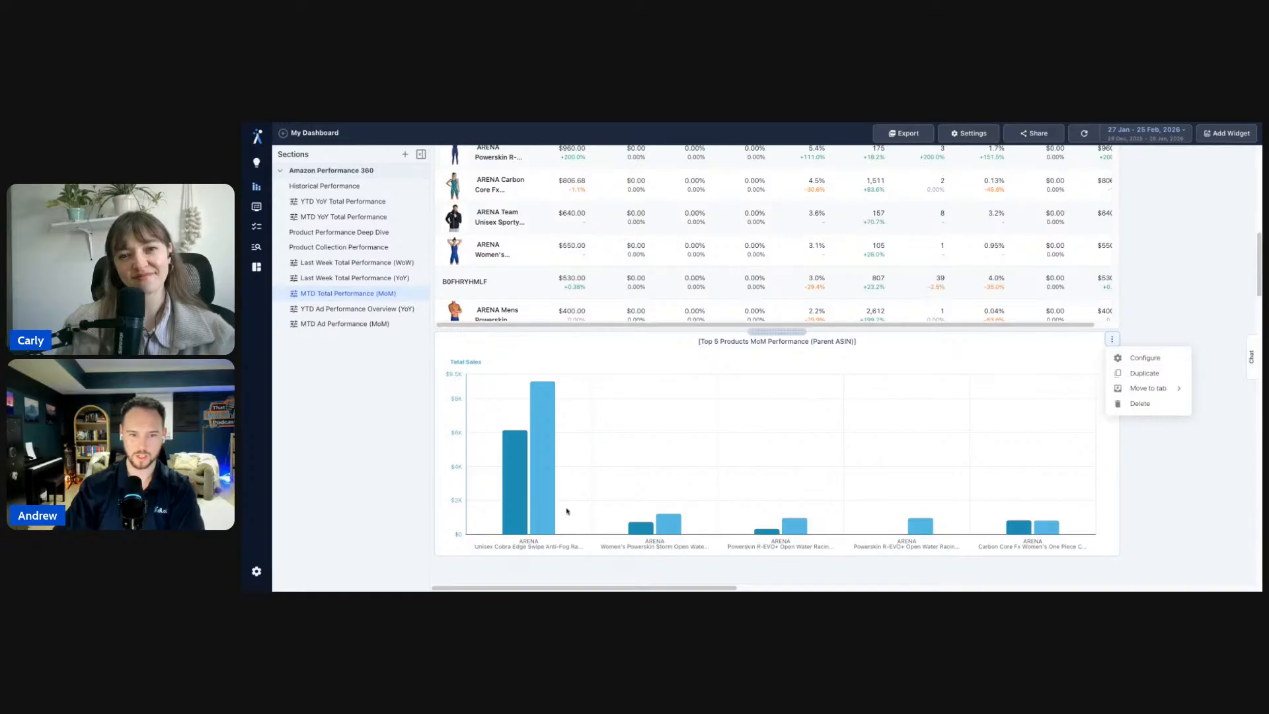
left_click(567, 510)
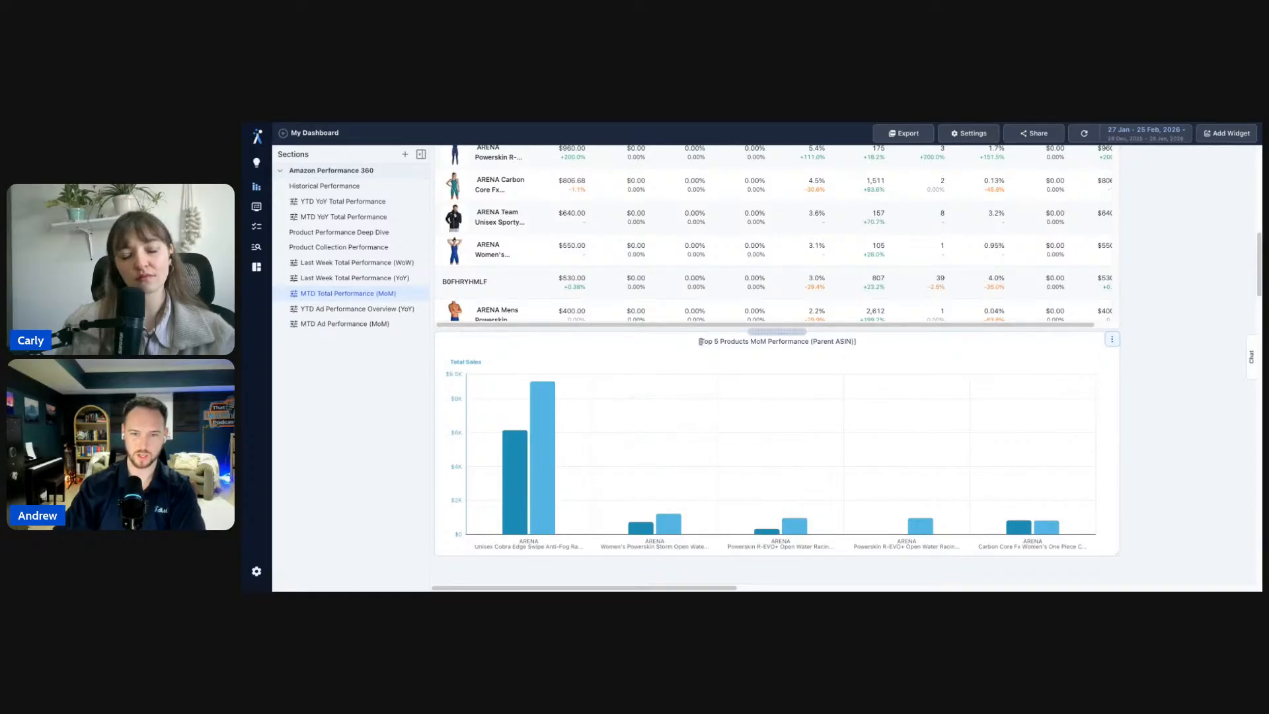
mouse_move(522, 458)
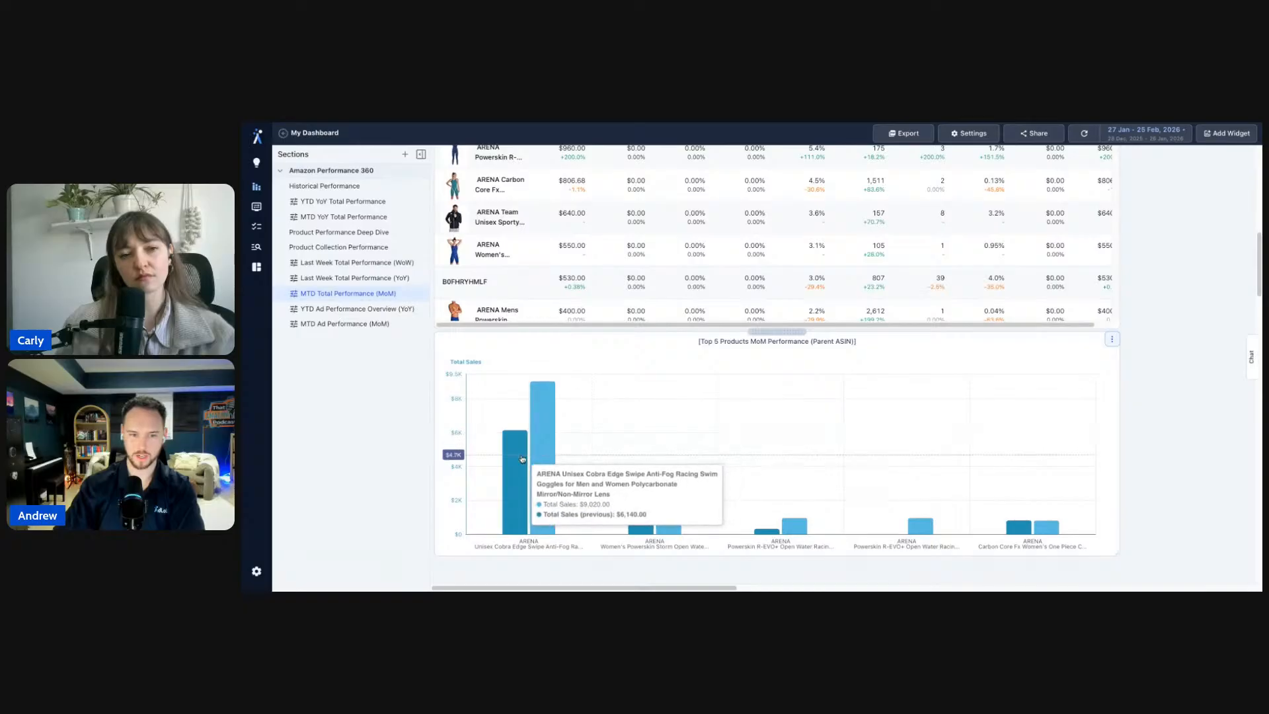
mouse_move(710, 524)
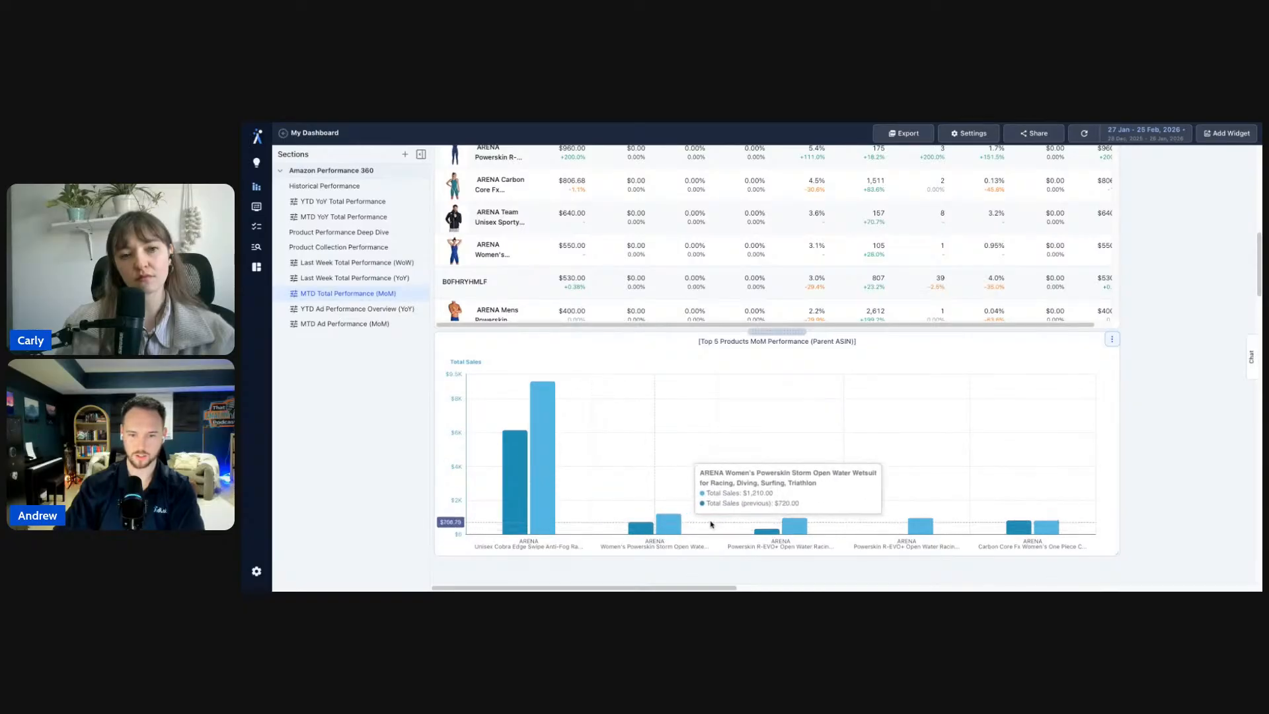
scroll(1148, 401, "up", 3)
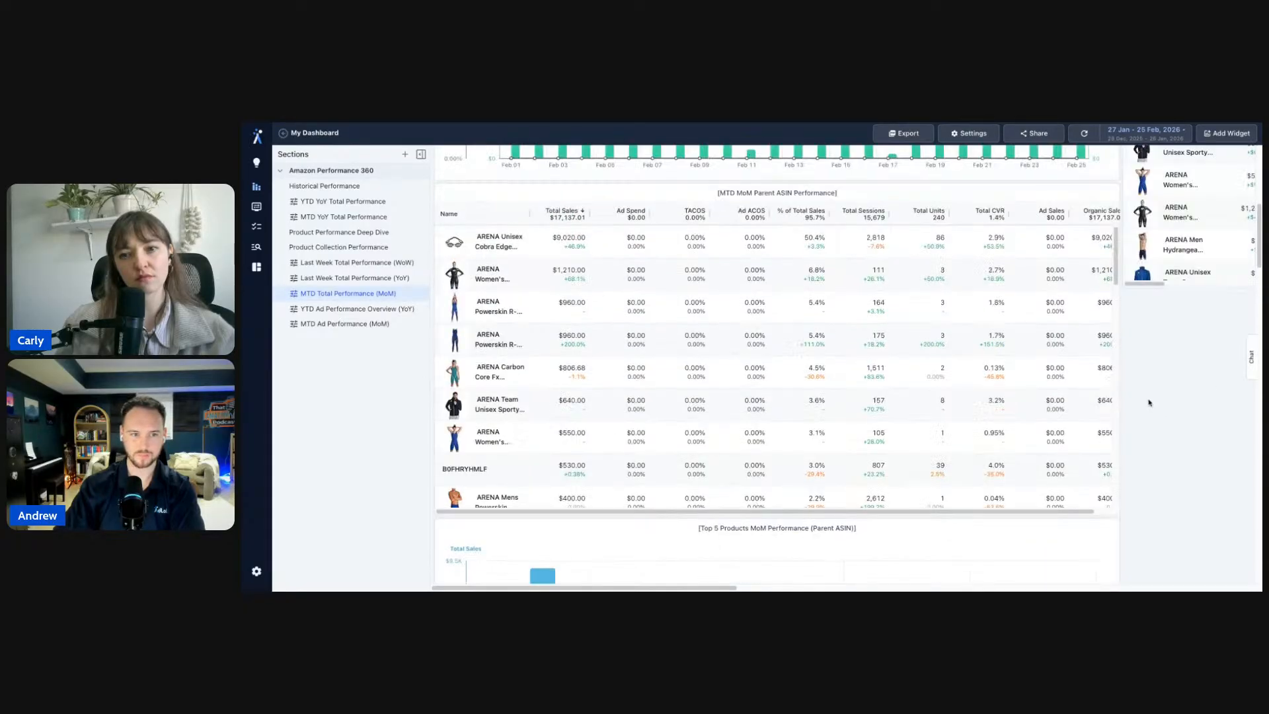
scroll(1149, 402, "up", 2)
- Scroll through the YTD Ad Performance Overview (YoY) section
left_click(370, 308)
scroll(532, 297, "down", 10)
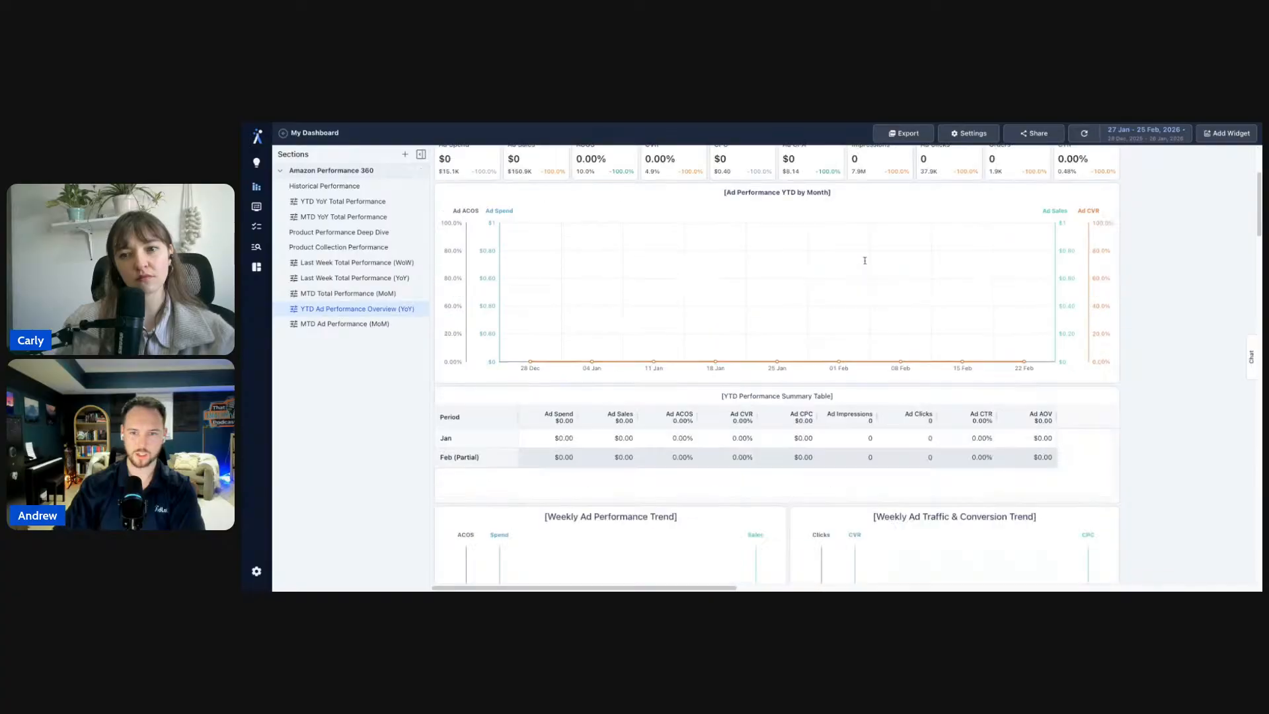
scroll(864, 261, "down", 2)
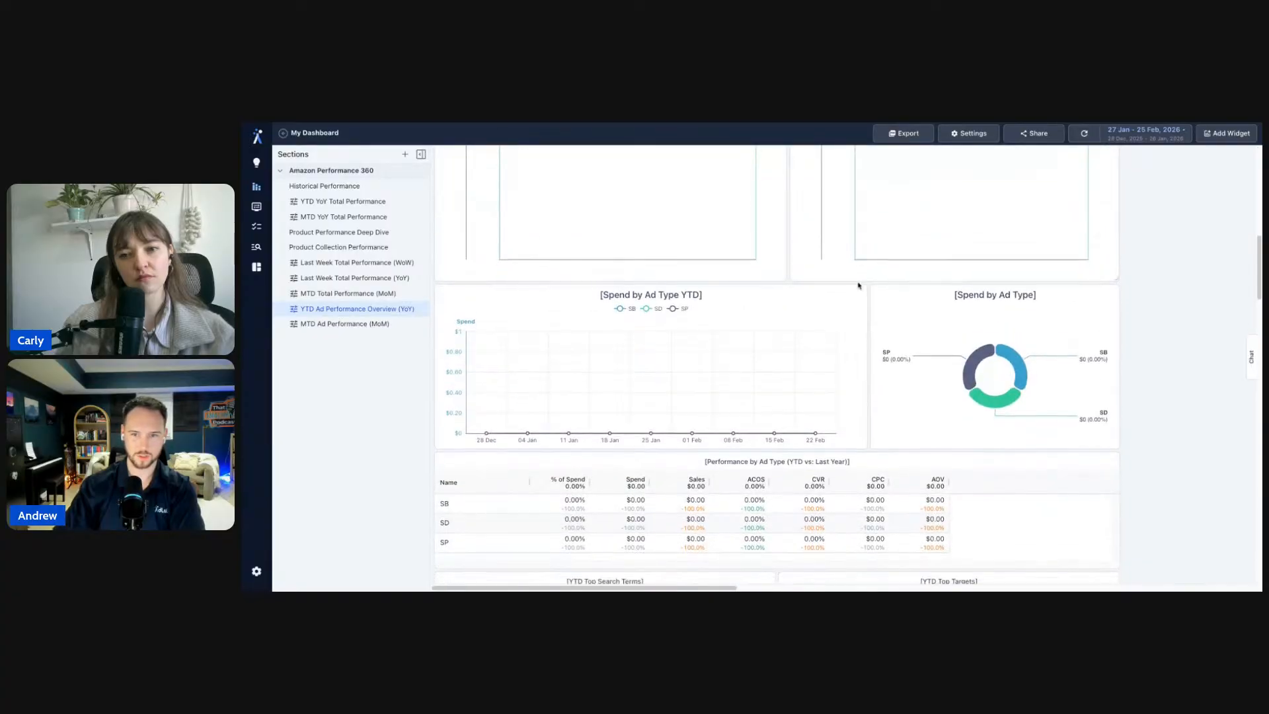
- Review the MTD Ad Performance (MoM) section's ad metric cards and trend chart
left_click(367, 324)
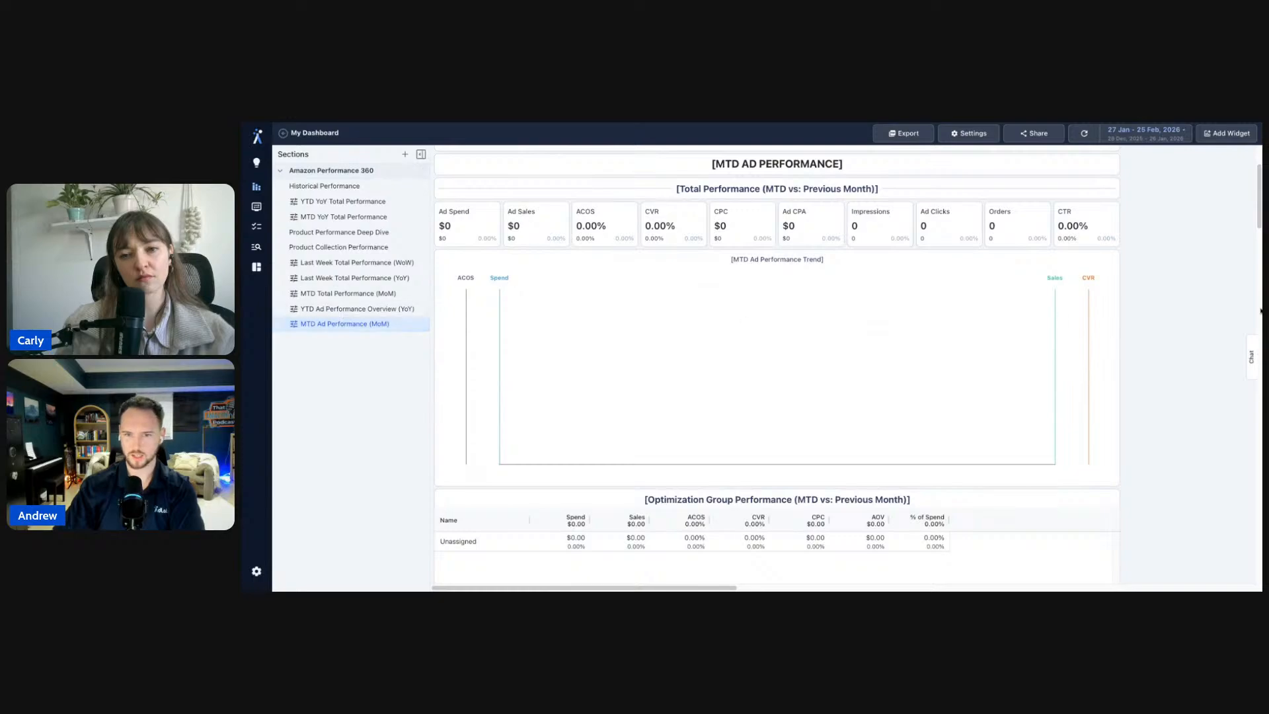
scroll(1128, 361, "down", 10)
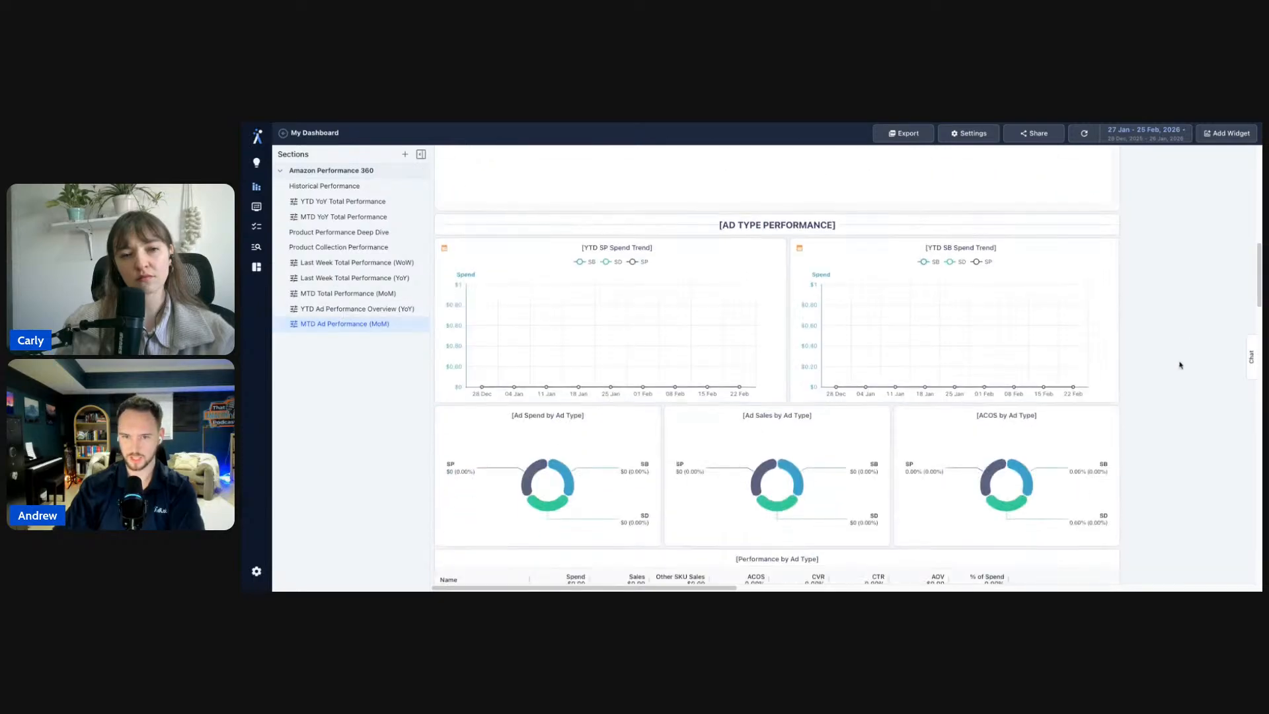
scroll(1180, 365, "down", 10)
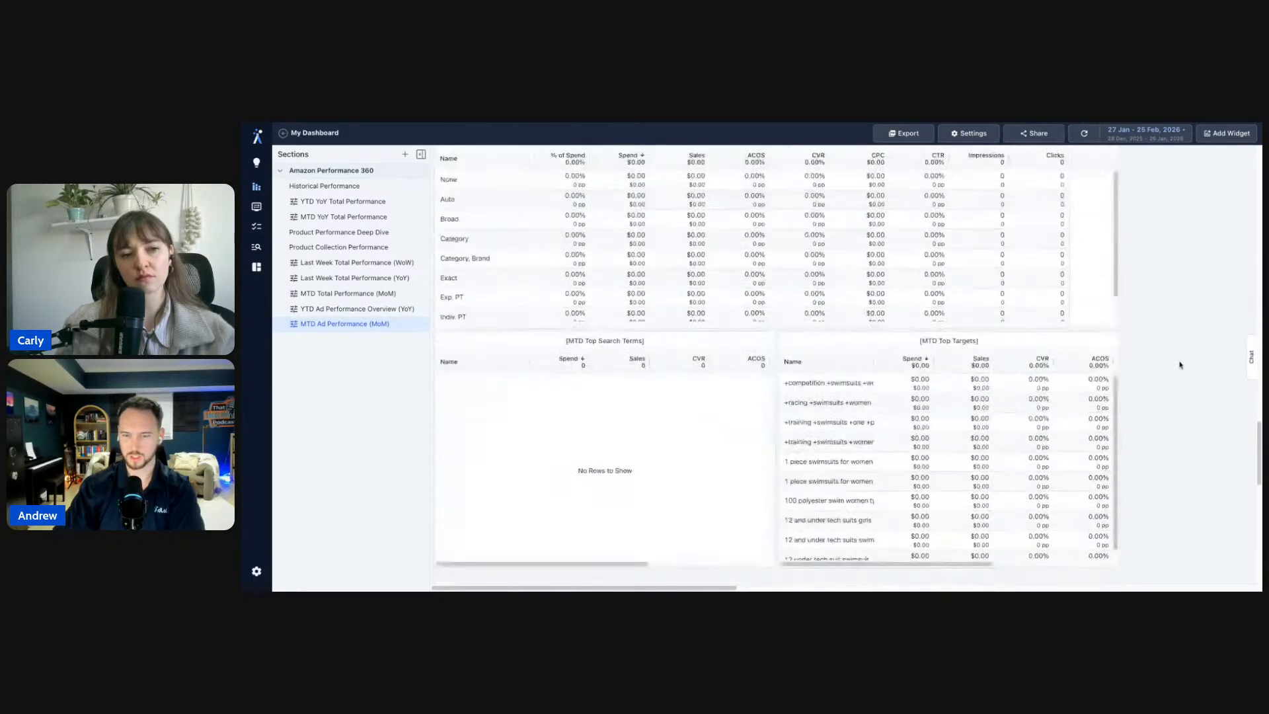
scroll(777, 363, "up", 4)
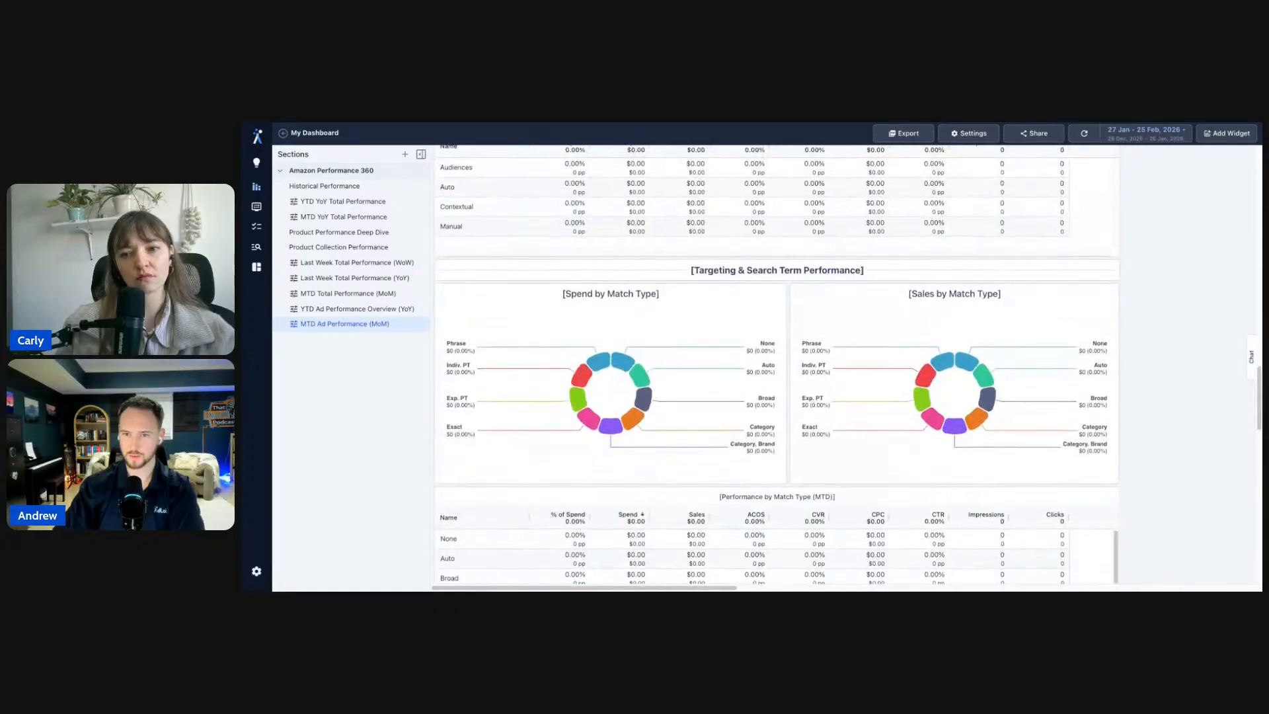
scroll(432, 257, "up", 15)
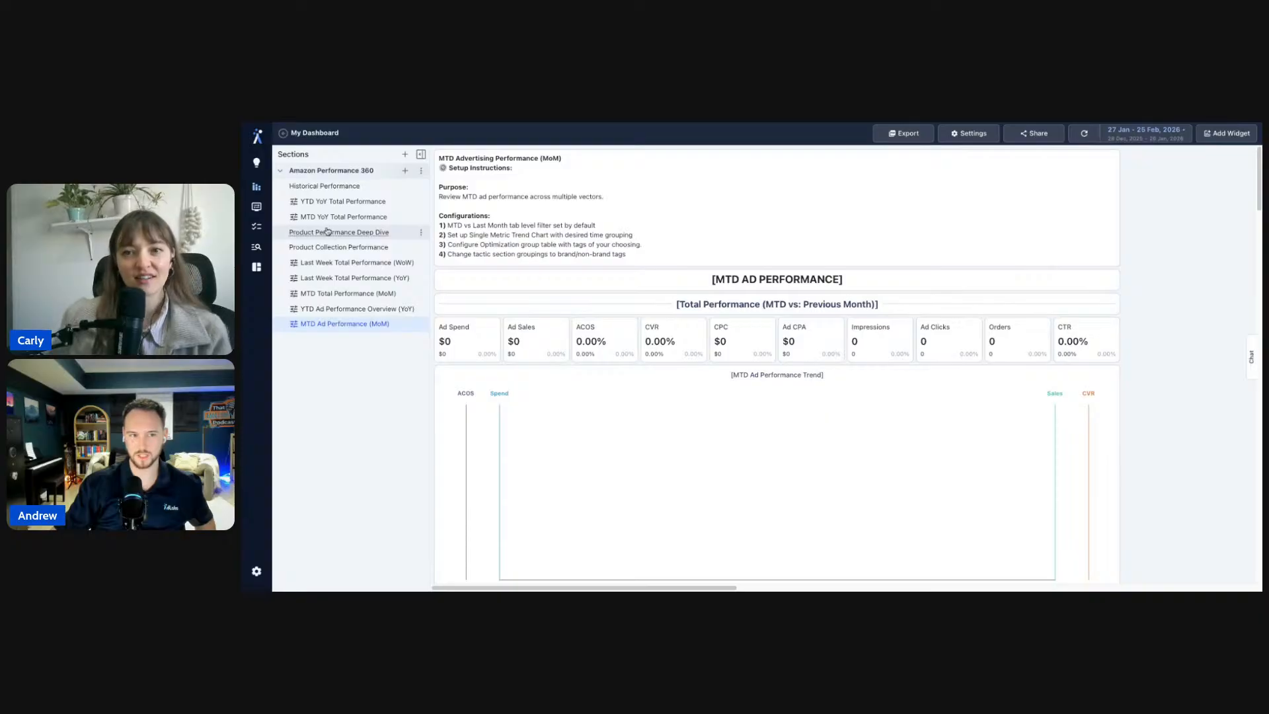
- Switch to the Historical Performance section showing the quarterly Ad Spend/Total Sales & TACOS chart
left_click(338, 186)
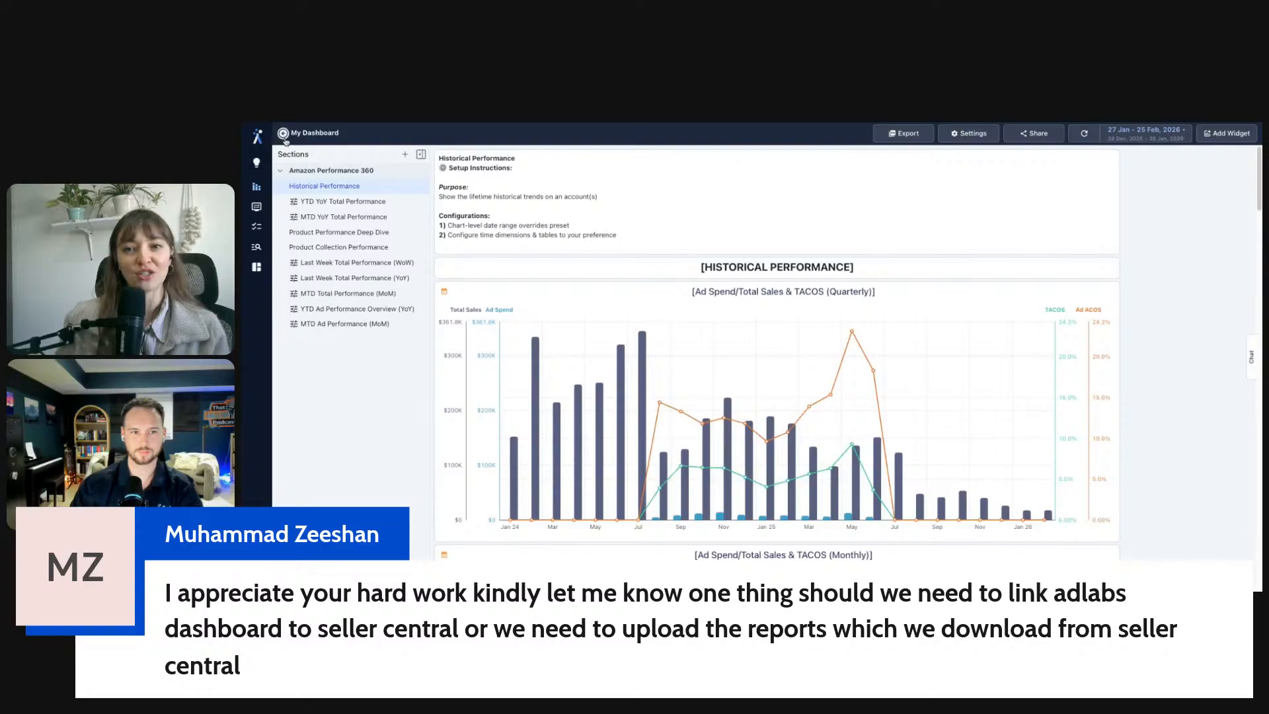
- Toggle the Sections panel, zoom the page out one step, and return to the Dashboards list
left_click(420, 156)
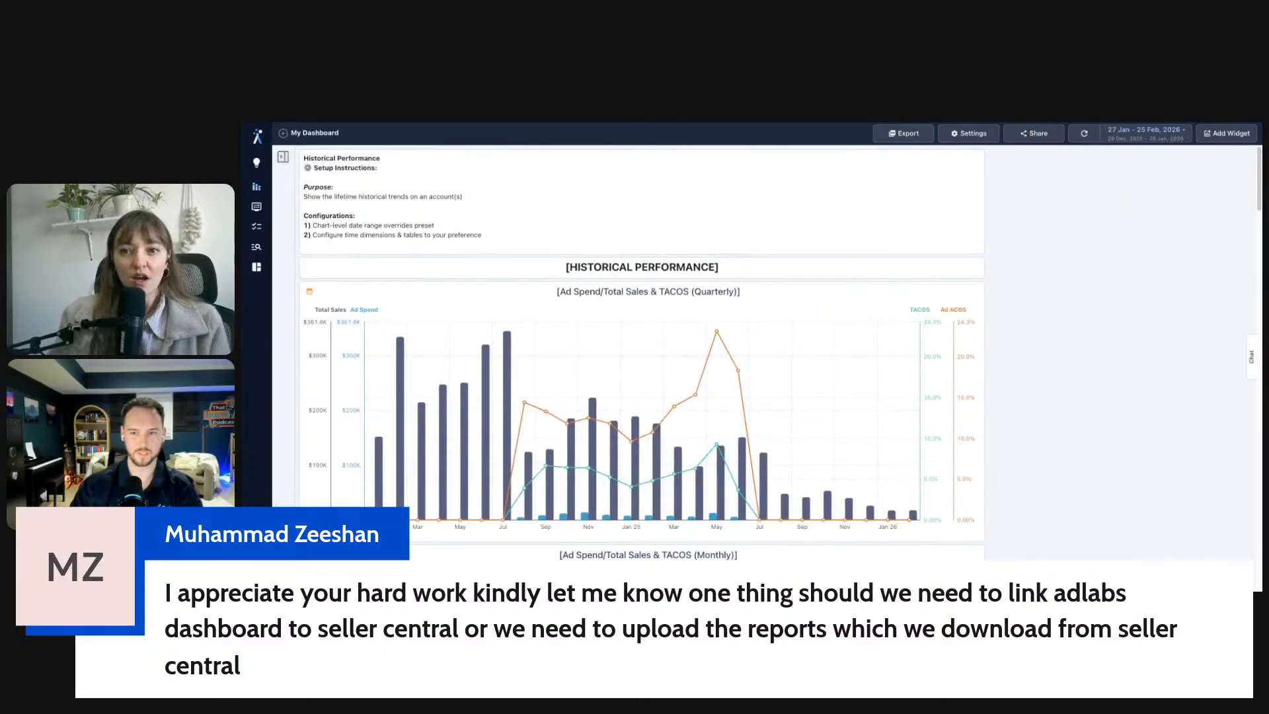
left_click(283, 157)
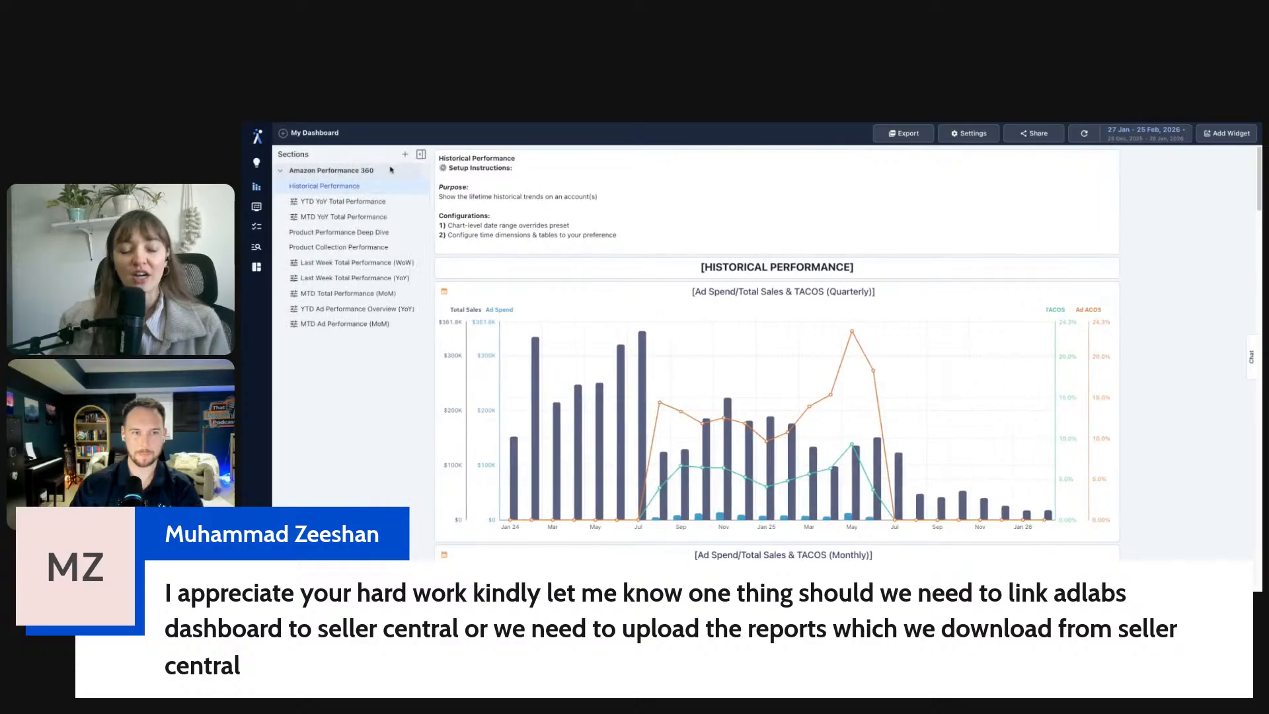
left_click(422, 155)
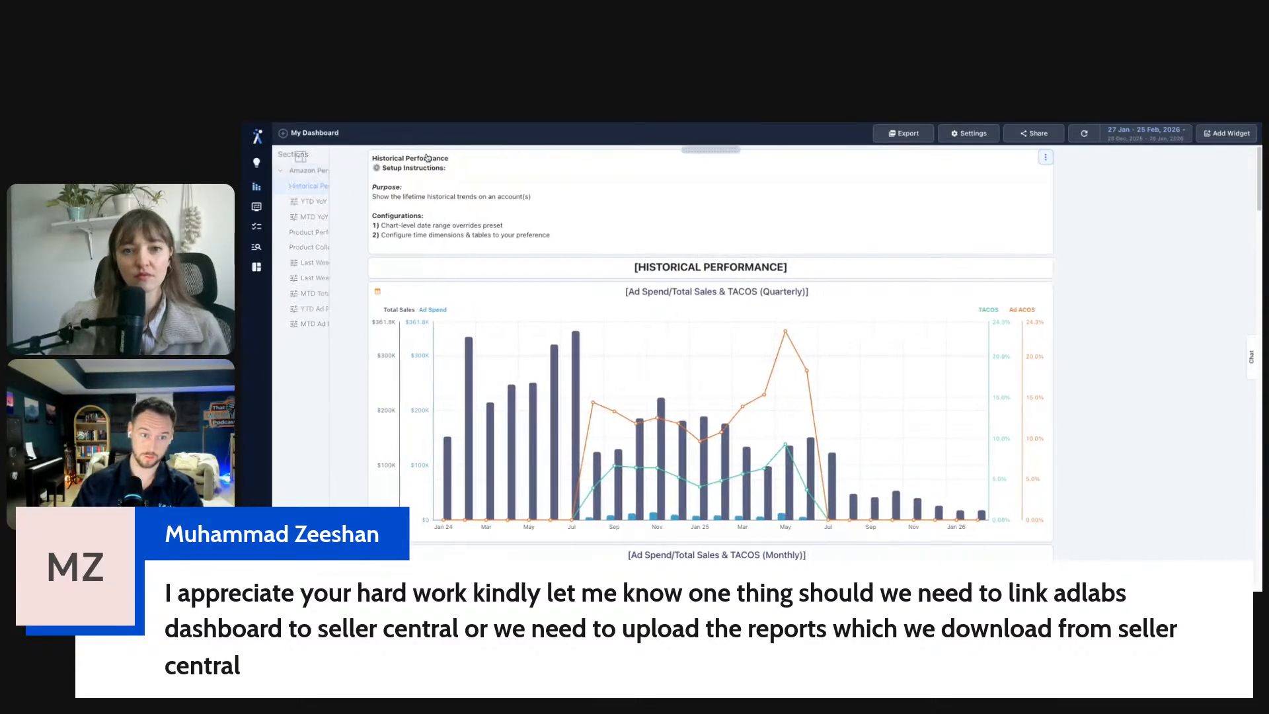
key("ctrl+minus")
key("ctrl+plus")
key("ctrl+plus")
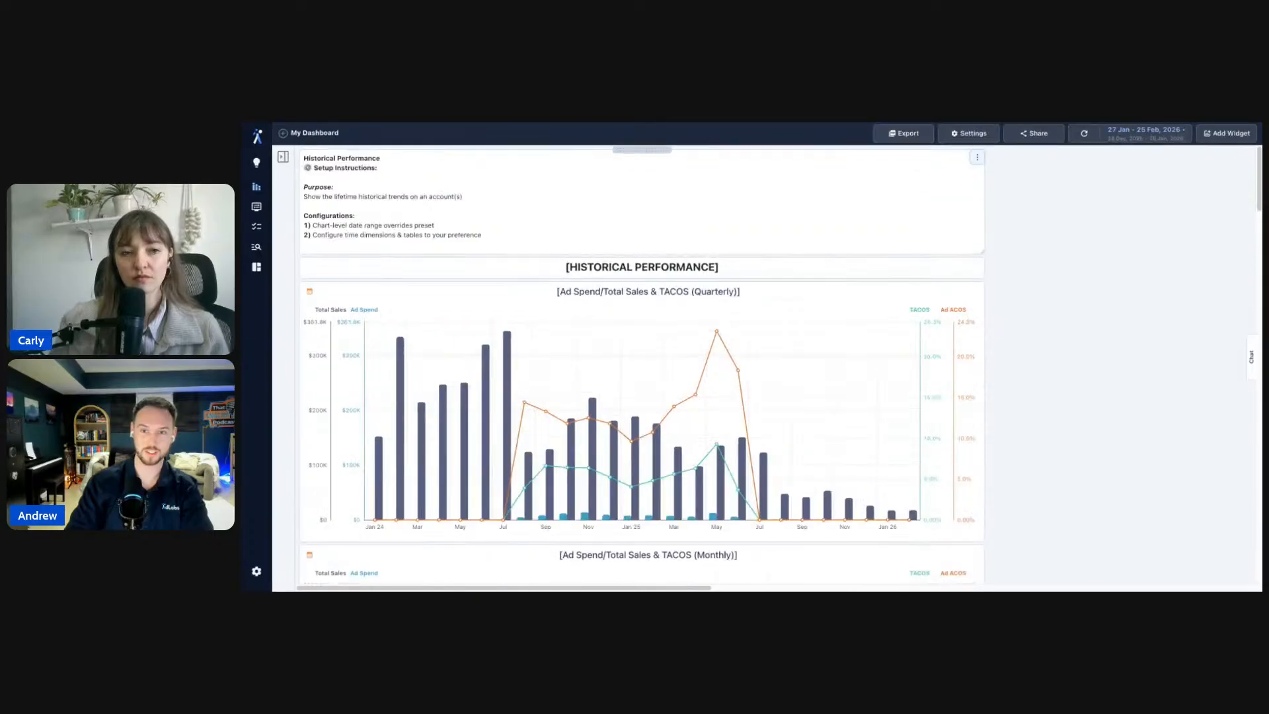
key("ctrl+minus")
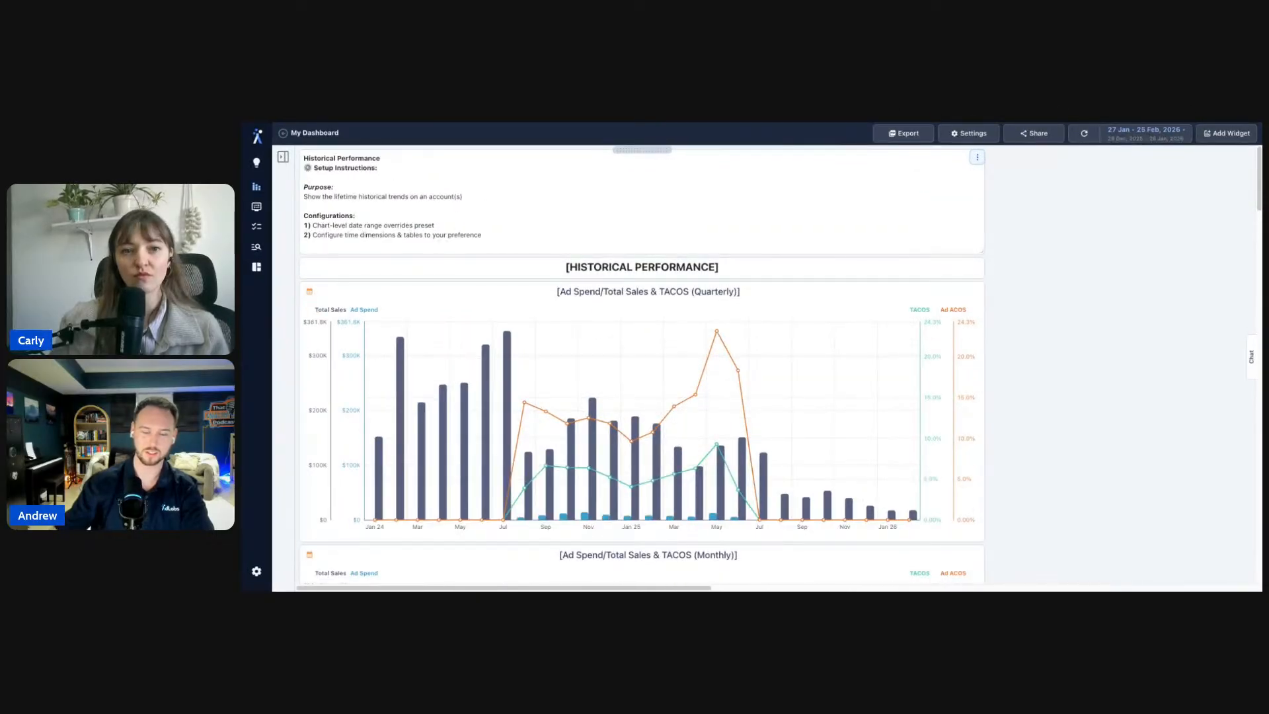
left_click(284, 158)
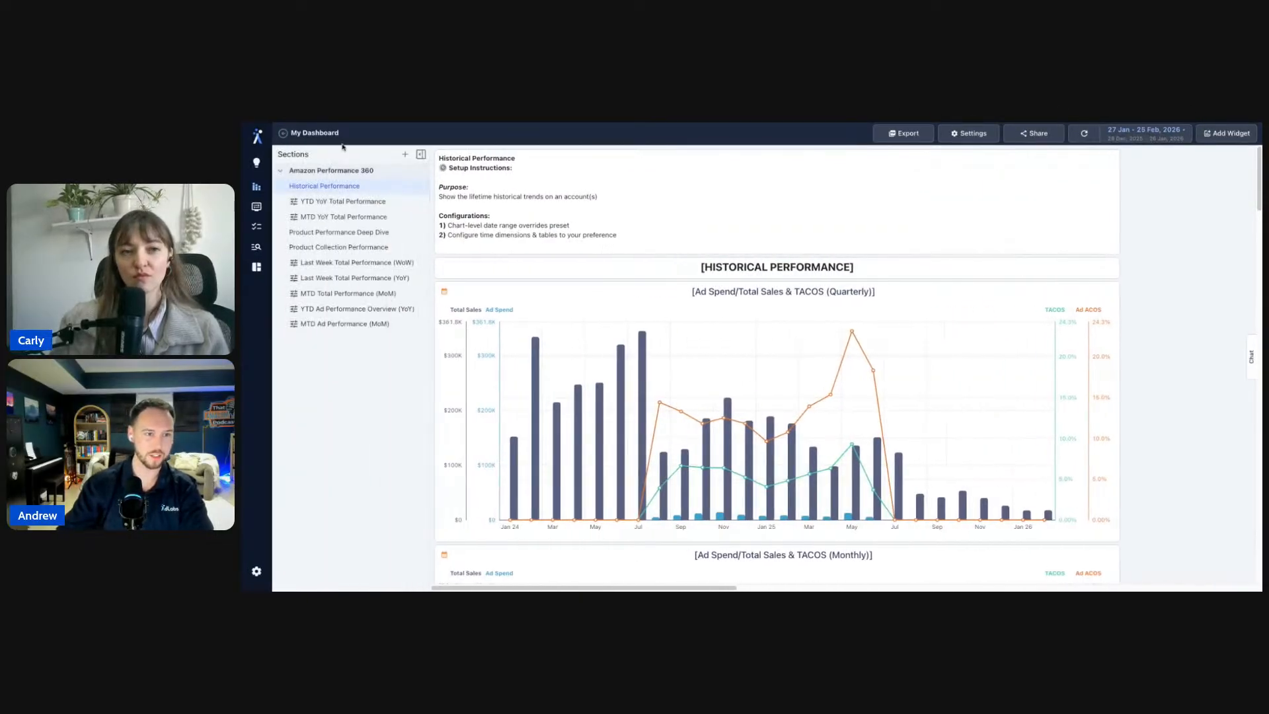
left_click(283, 133)
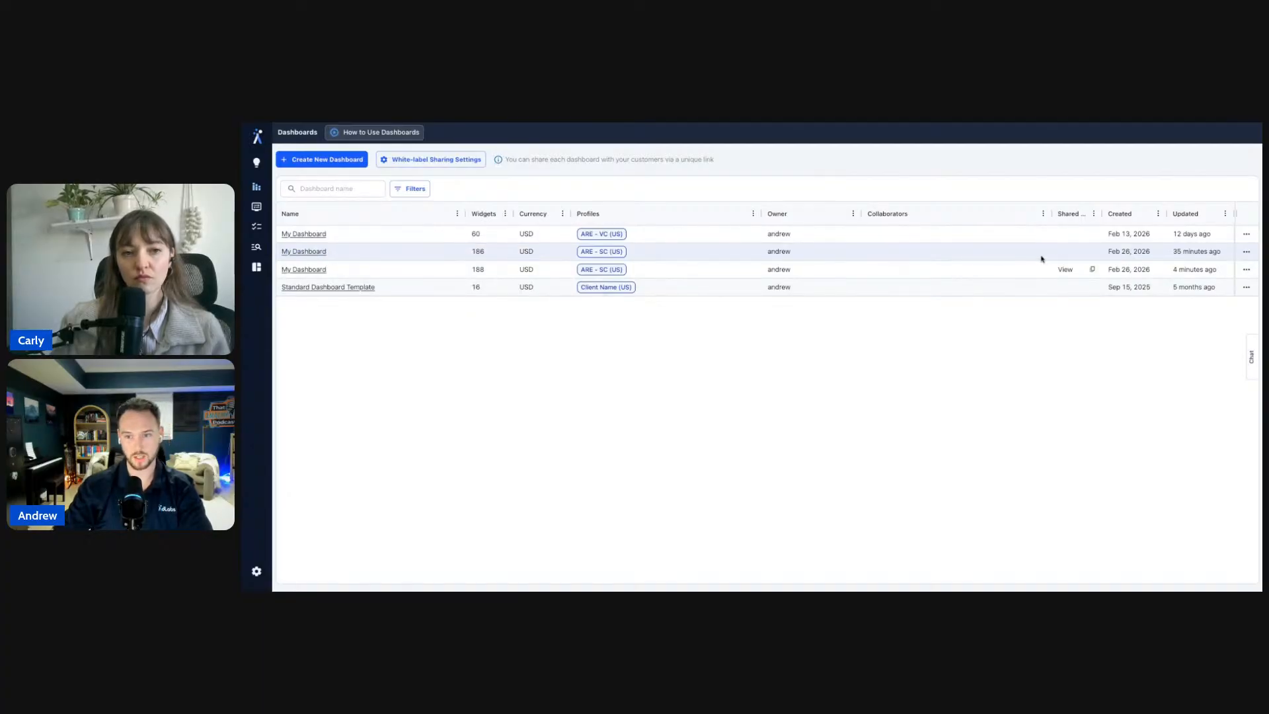
- Start duplicating the 186-widget My Dashboard, check its Profiles list, cancel, and reopen it
left_click(1246, 252)
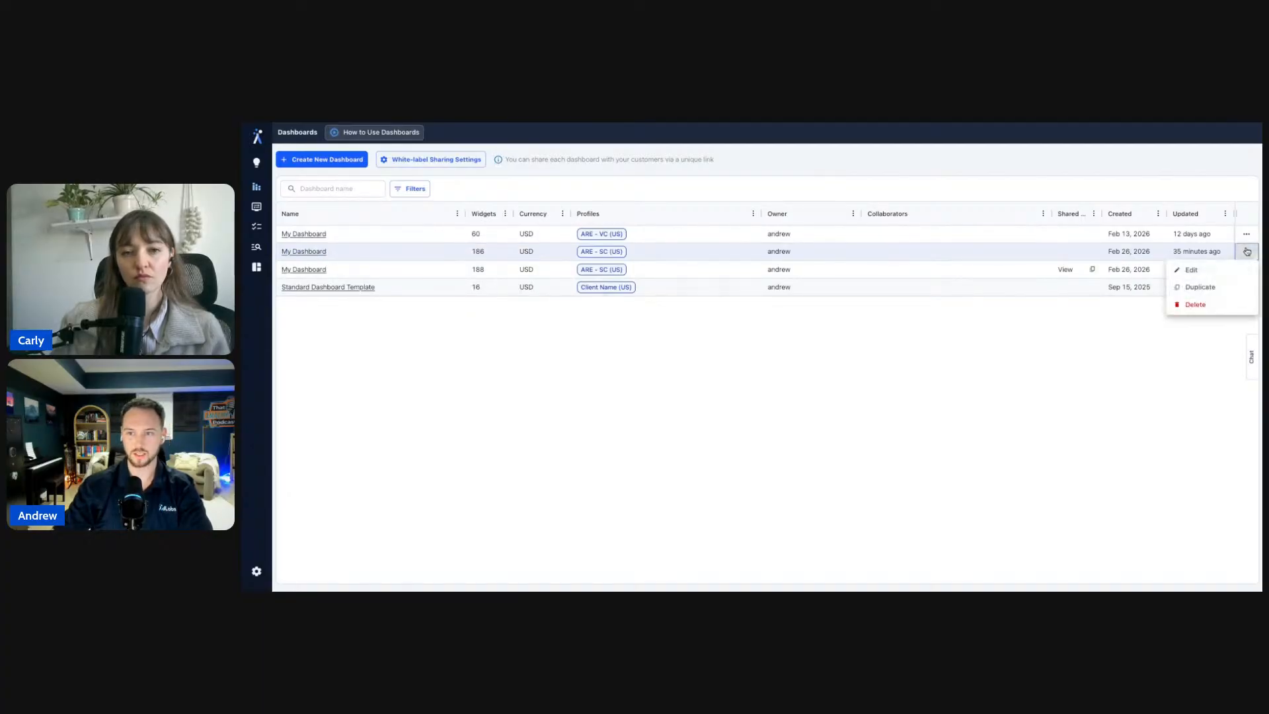
left_click(1201, 289)
left_click(694, 391)
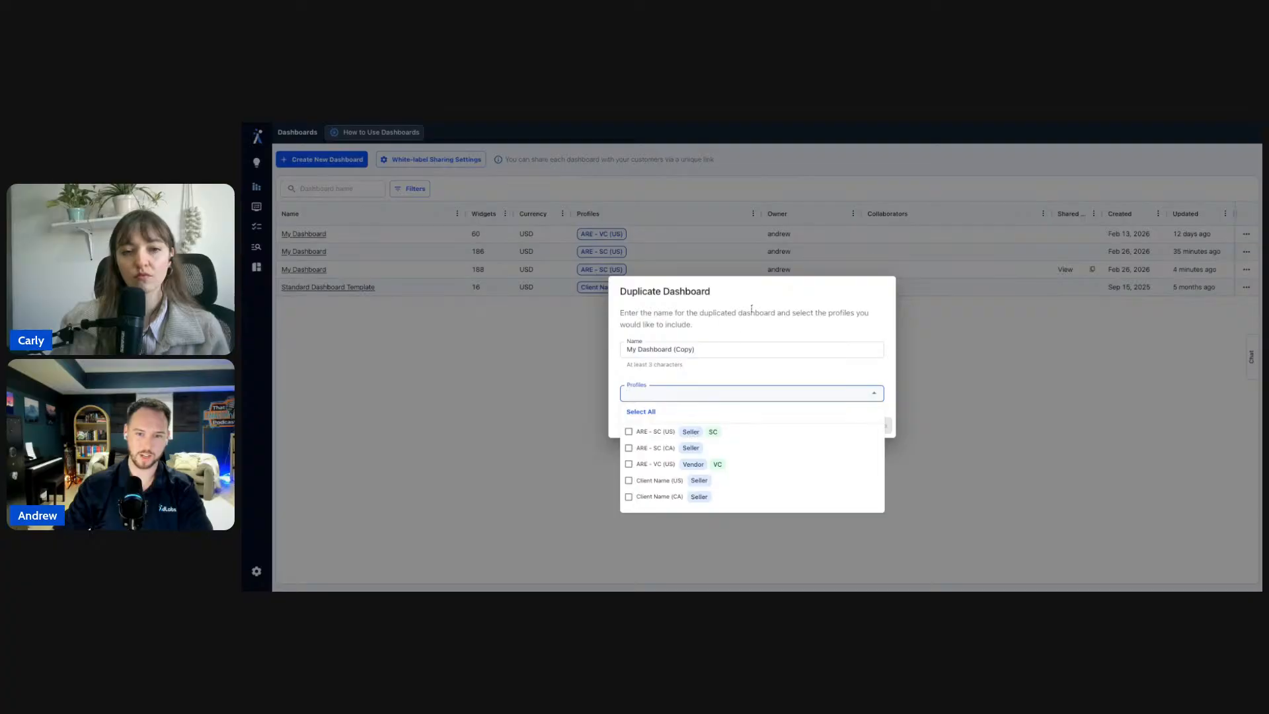
left_click(829, 425)
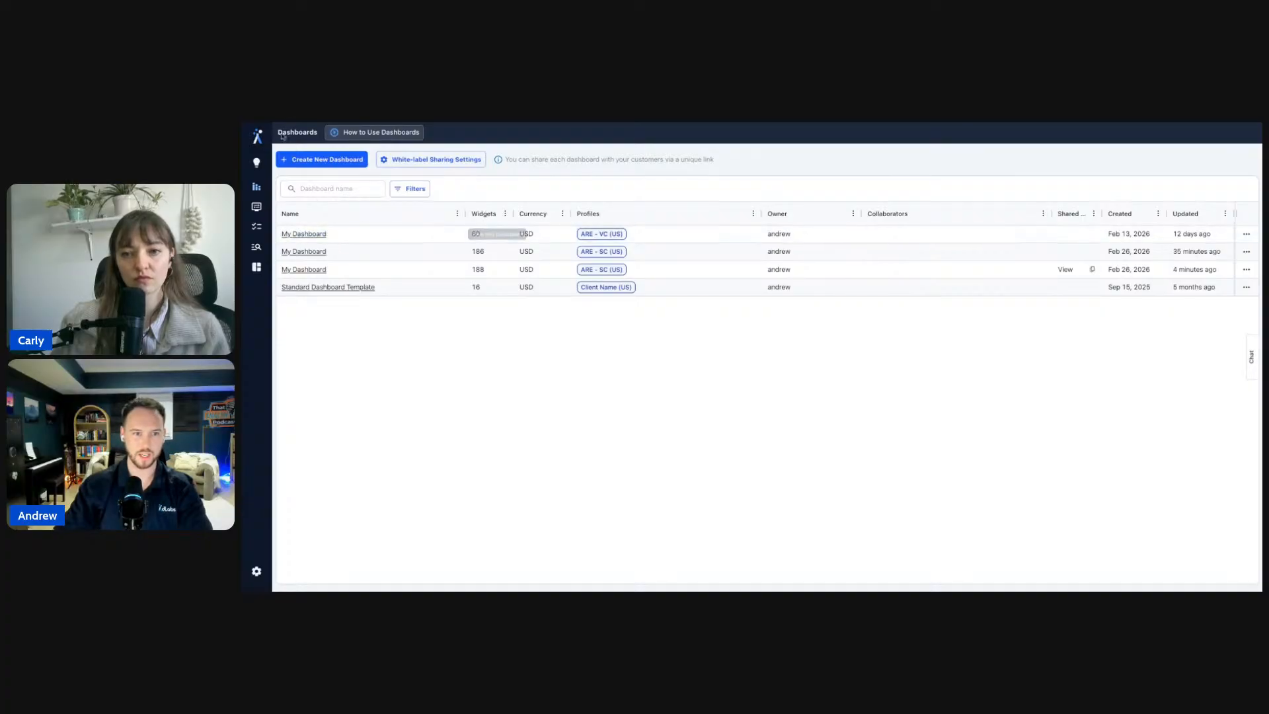
left_click(283, 123)
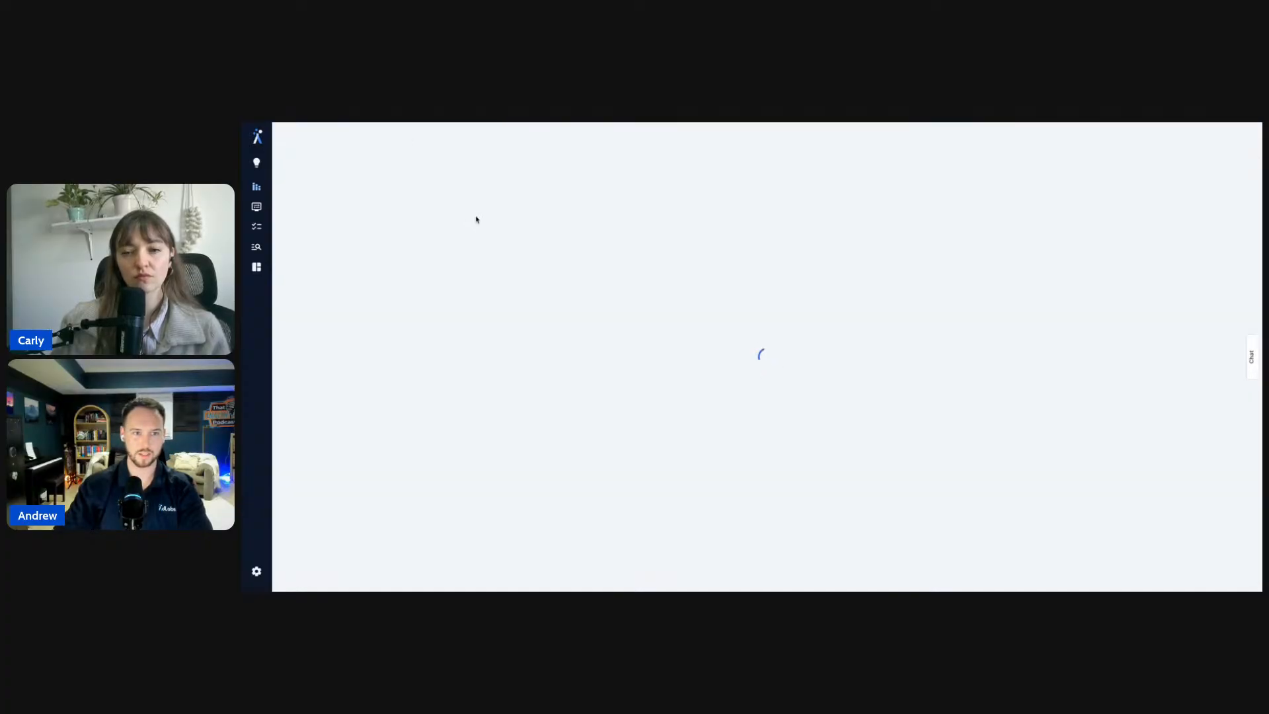